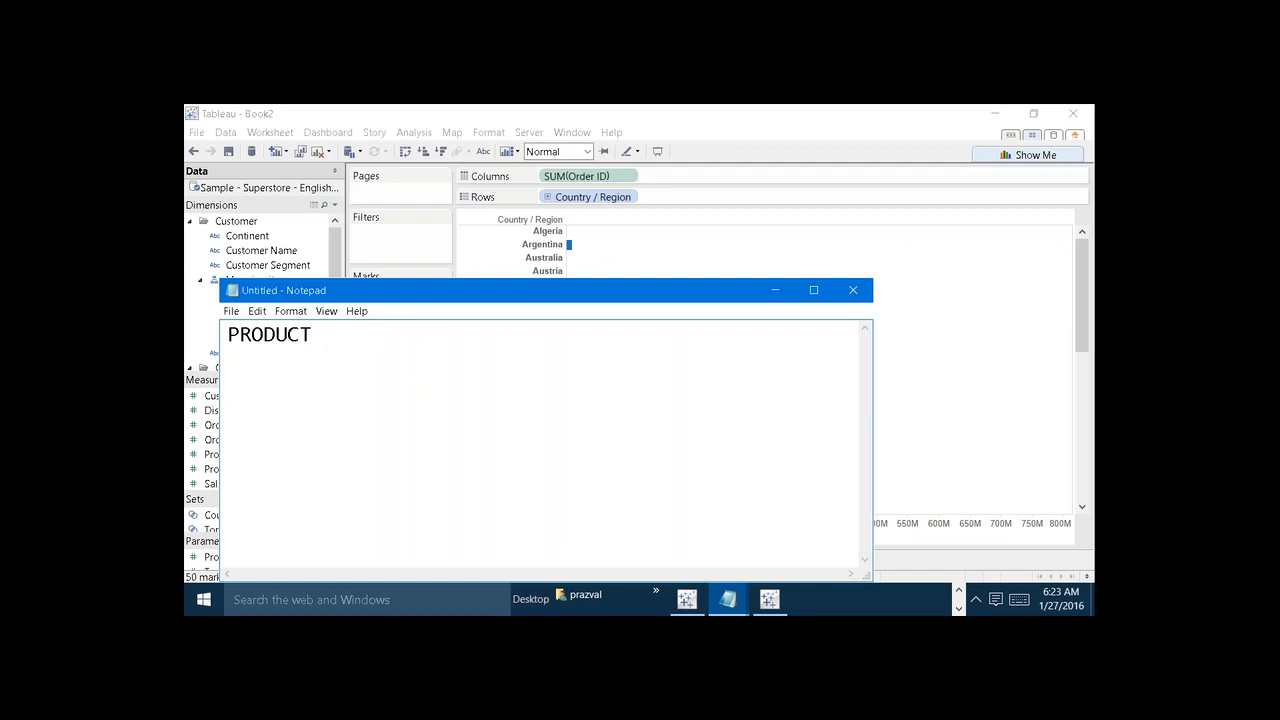
# Step: Add a SALES heading beside PRODUCT and enter products A and B with sales of 100 each
pyautogui.write('SALES')
pyautogui.press('Return')
pyautogui.write('A')
pyautogui.press('BackSpace')
pyautogui.write('100')
pyautogui.press('Return')
pyautogui.write('B')
pyautogui.press('BackSpace')
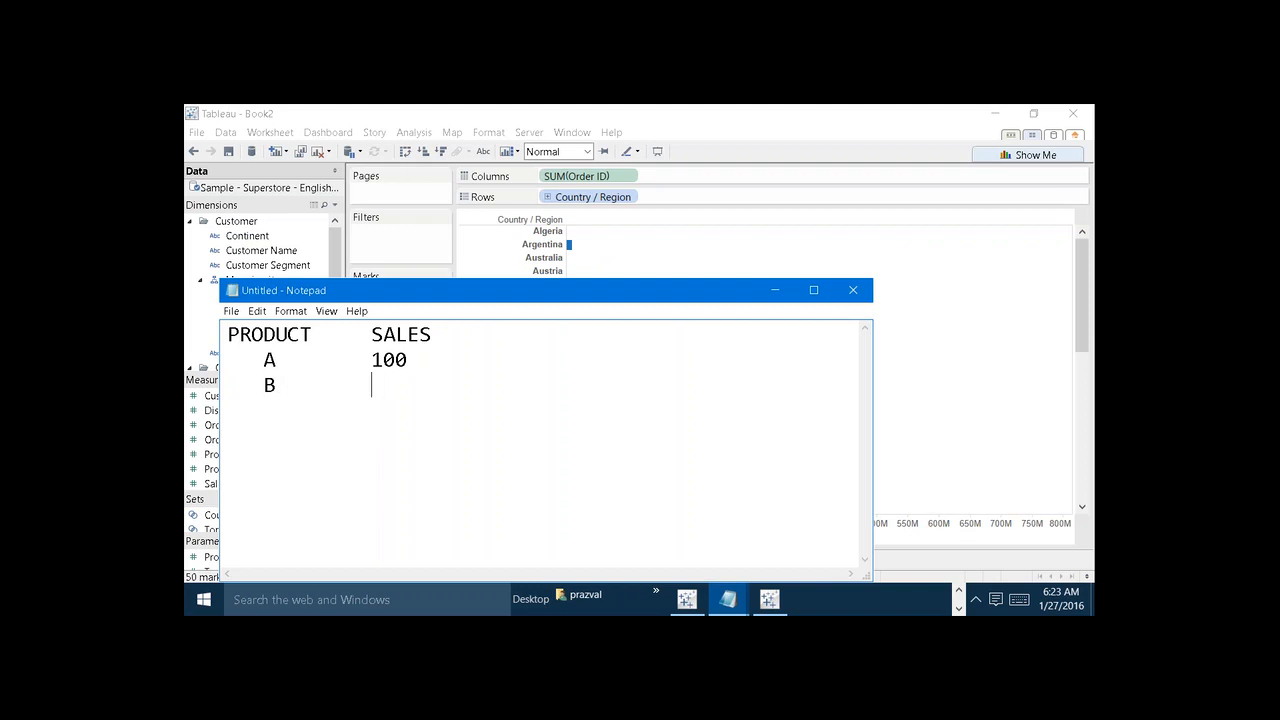
pyautogui.write('100')
# Step: Add rows for products C and D with sales of 200 each
pyautogui.press('Return')
pyautogui.write('C        200')
pyautogui.press('Return')
pyautogui.write('D')
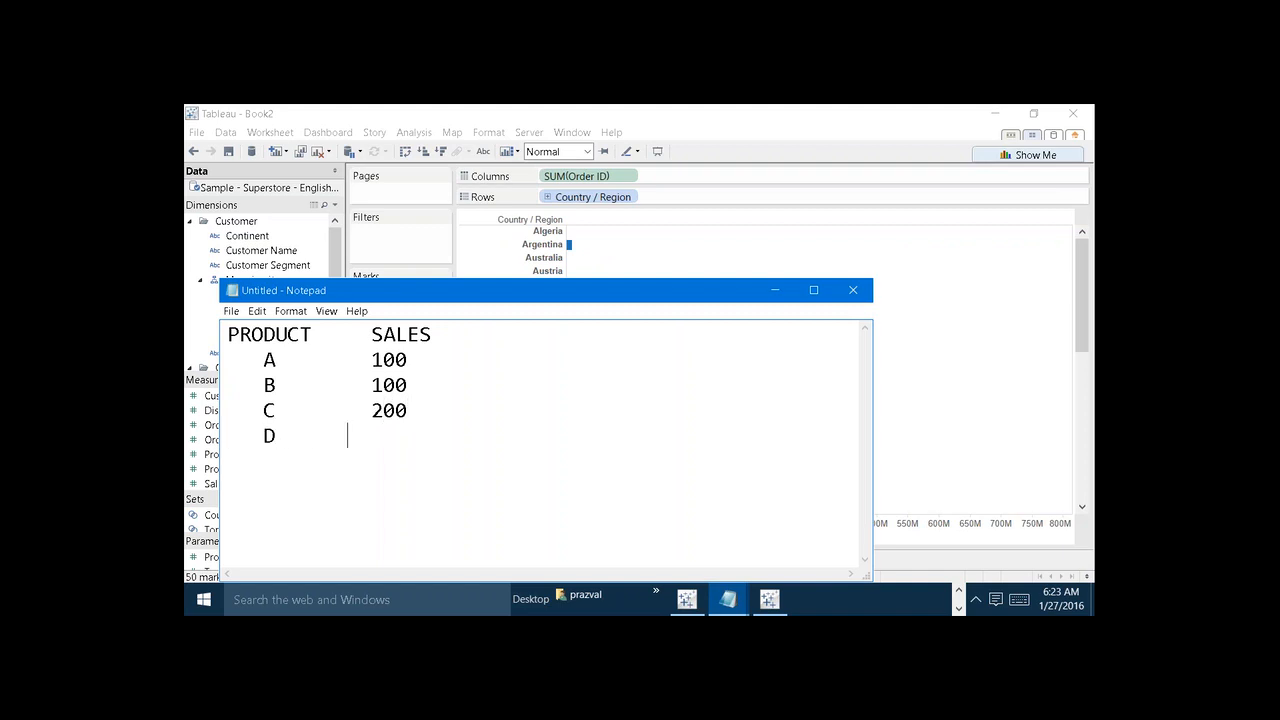
pyautogui.write('        200')
# Step: Add a COUNT(SALES) column to the example table and enter 4 on product B's row
pyautogui.click(445, 334)
pyautogui.write('COUNT')
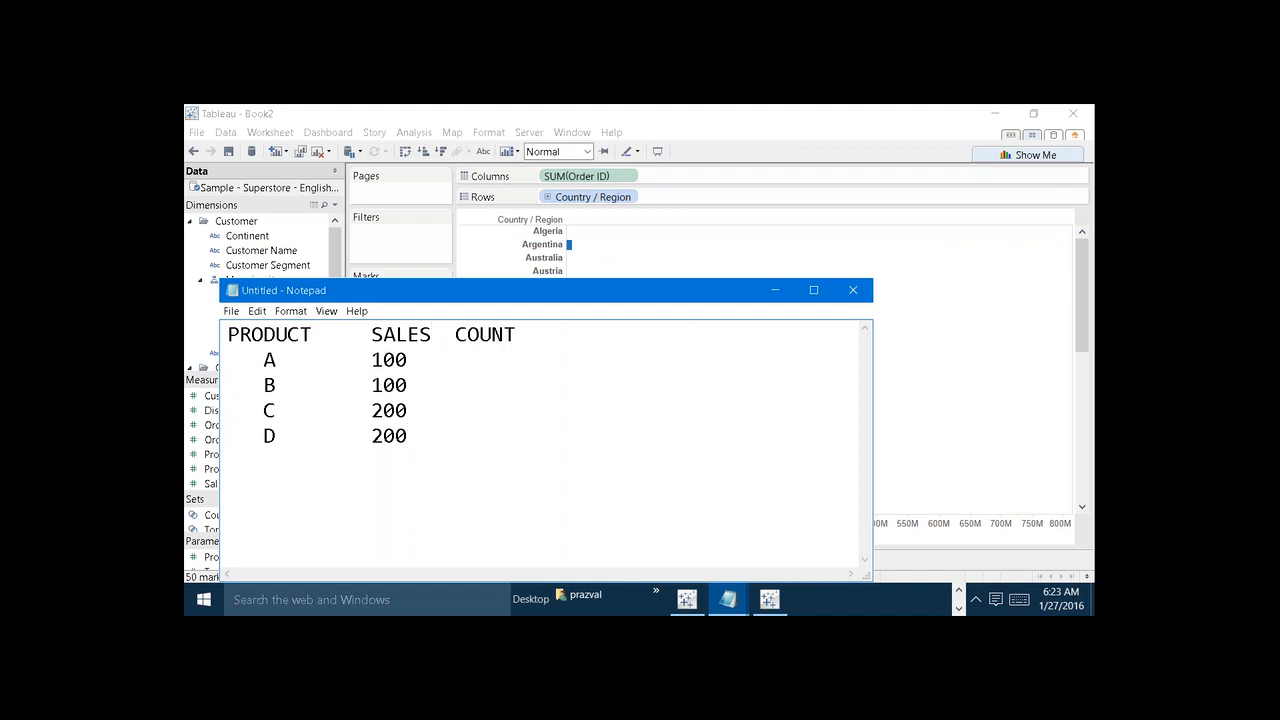
pyautogui.write('(SALES)')
pyautogui.click(414, 361)
pyautogui.click(419, 386)
pyautogui.press('Tab')
pyautogui.write('4')
# Step: Add a COUNTD(SALES) column to the example table and enter 2 on product B's row
pyautogui.click(602, 334)
pyautogui.write('COUNT')
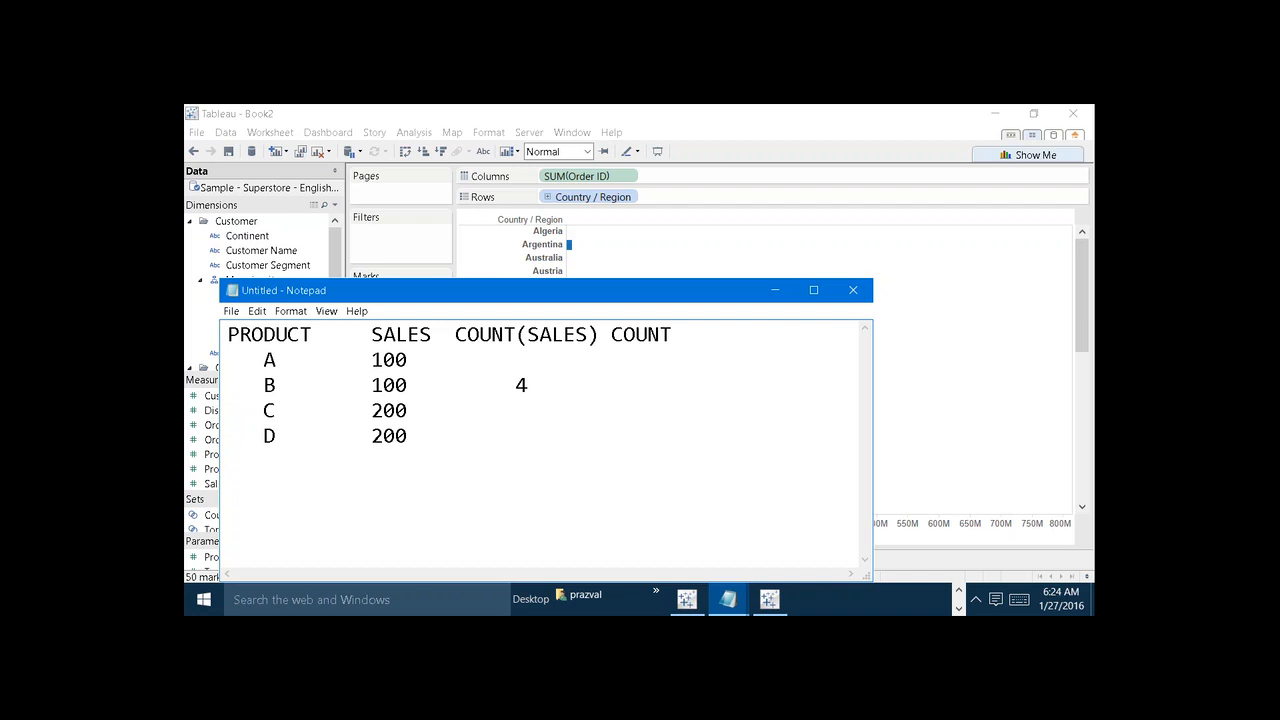
pyautogui.write('D(SALES)')
pyautogui.moveTo(409, 357); pyautogui.dragTo(371, 358)
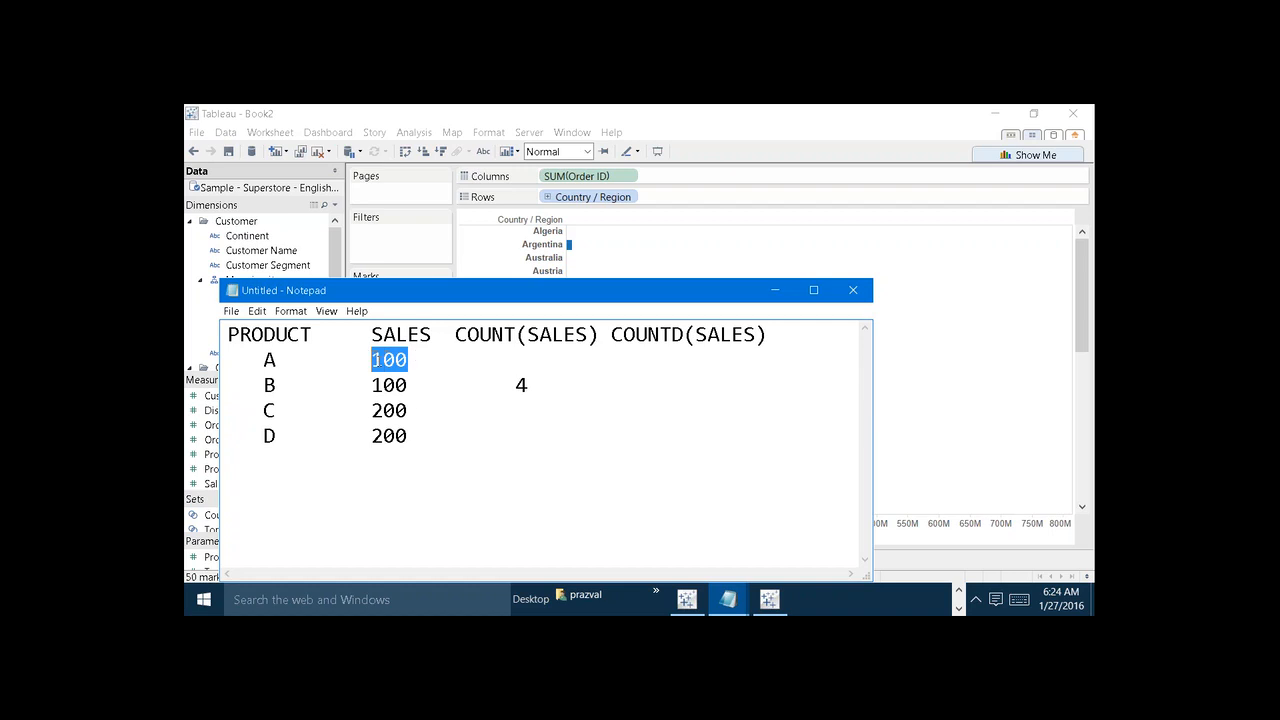
pyautogui.moveTo(413, 410); pyautogui.dragTo(371, 410)
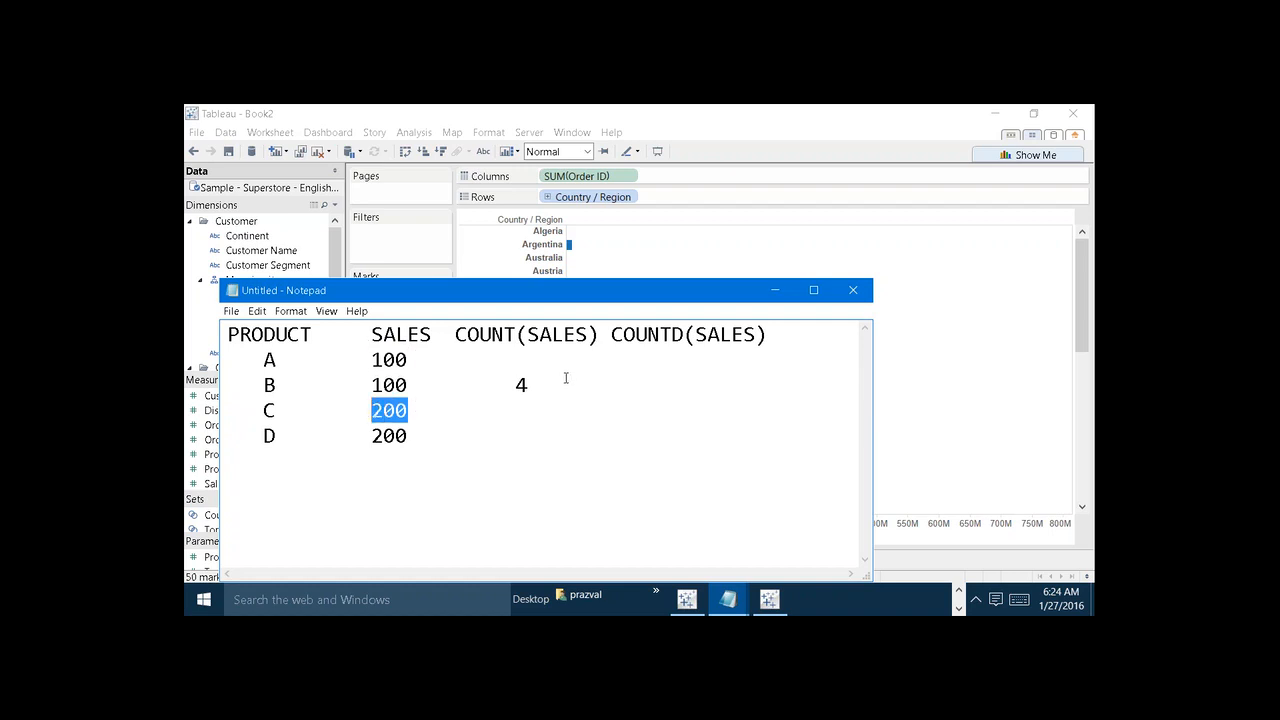
pyautogui.click(566, 378)
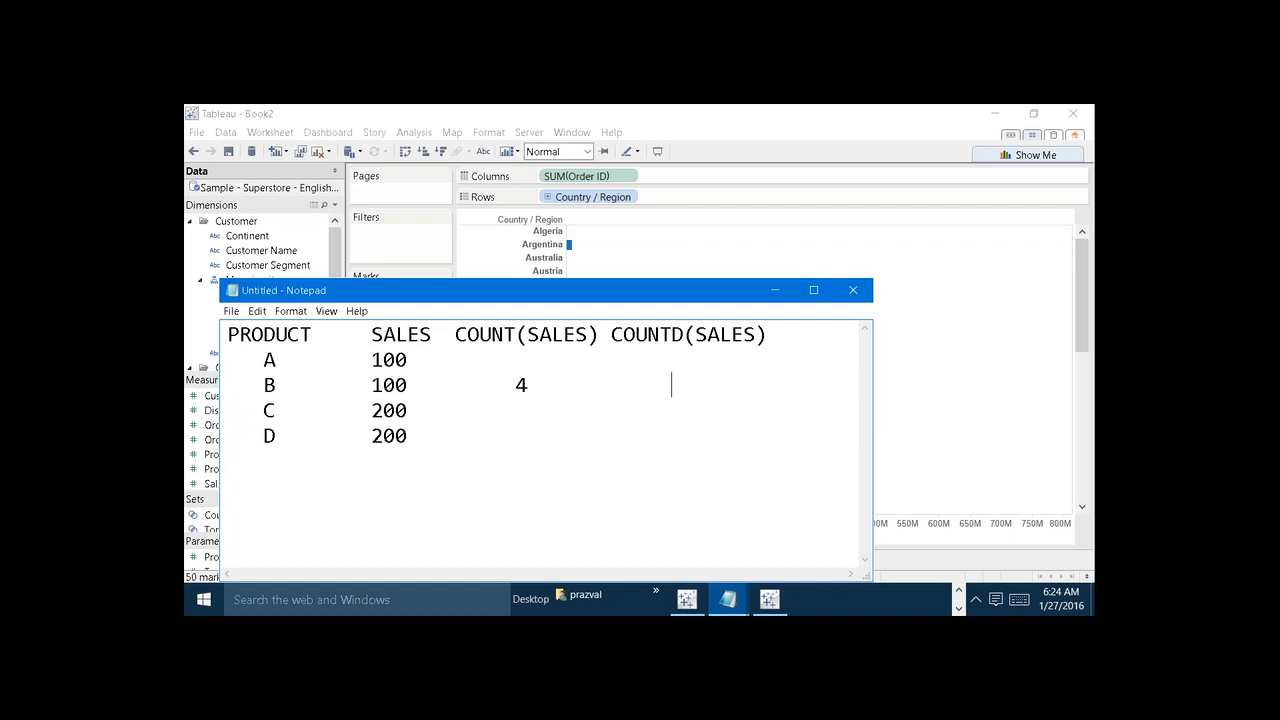
pyautogui.press('BackSpace')
pyautogui.press('BackSpace')
pyautogui.press('BackSpace')
pyautogui.press('BackSpace')
pyautogui.press('BackSpace')
pyautogui.press('BackSpace')
pyautogui.press('BackSpace')
pyautogui.press('BackSpace')
pyautogui.press('BackSpace')
pyautogui.write('2')
pyautogui.press('Left')
pyautogui.press('Left')
# Step: Add a row for product E with NULL sales below product D
pyautogui.click(436, 436)
pyautogui.press('Return')
pyautogui.write('E')
pyautogui.write('NULL')
pyautogui.click(531, 390)
pyautogui.click(698, 396)
# Step: Return to Tableau and change the Order ID aggregation on Columns to Count (Distinct)
pyautogui.click(772, 292)
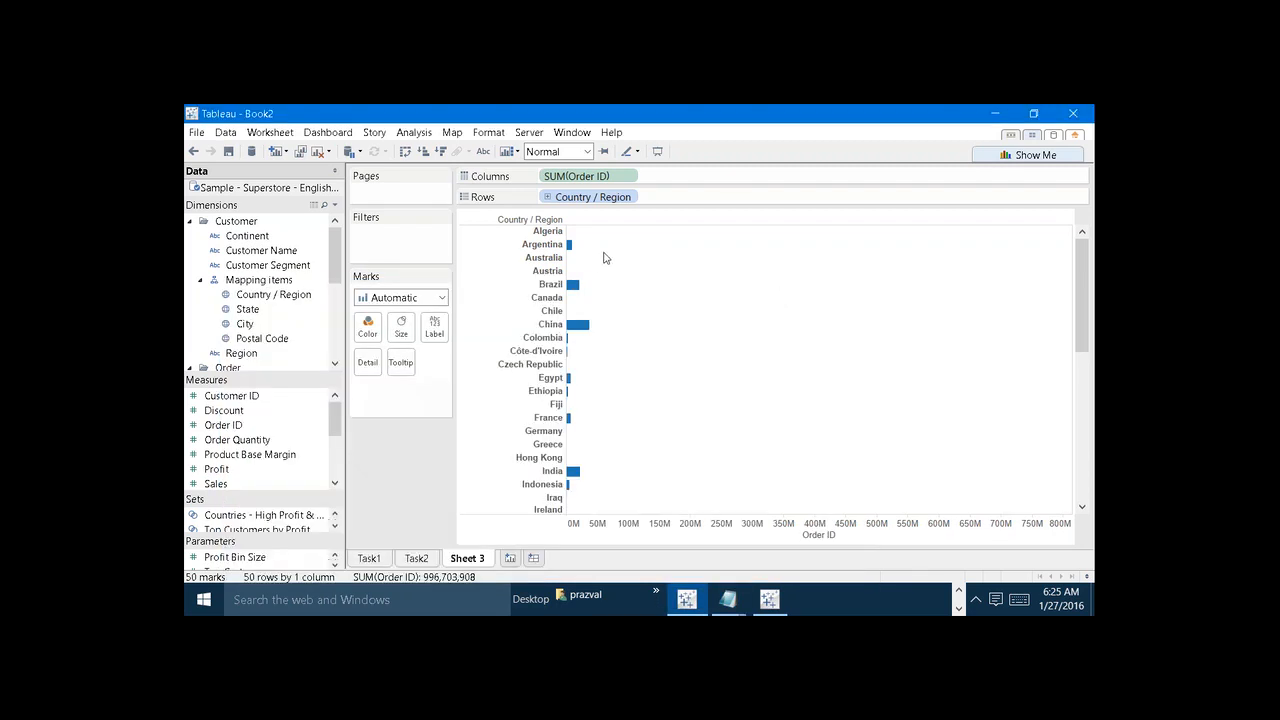
pyautogui.rightClick(573, 177)
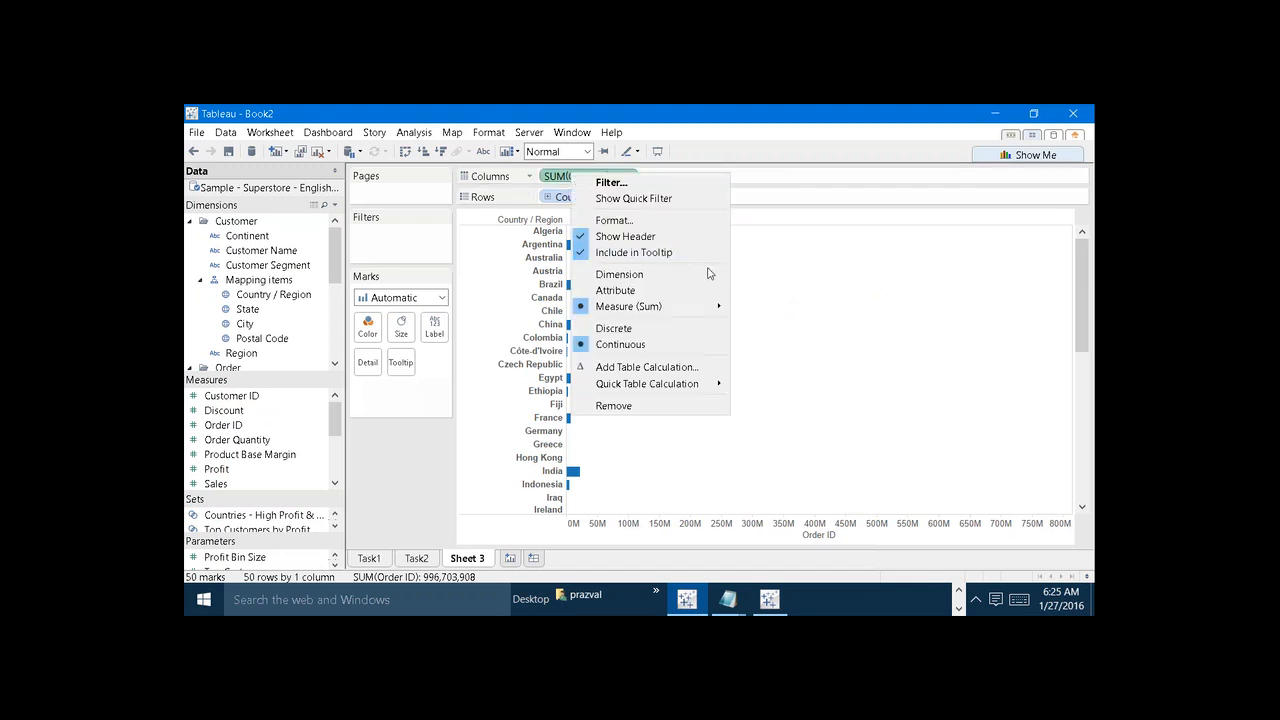
pyautogui.moveTo(714, 307)
pyautogui.click(777, 372)
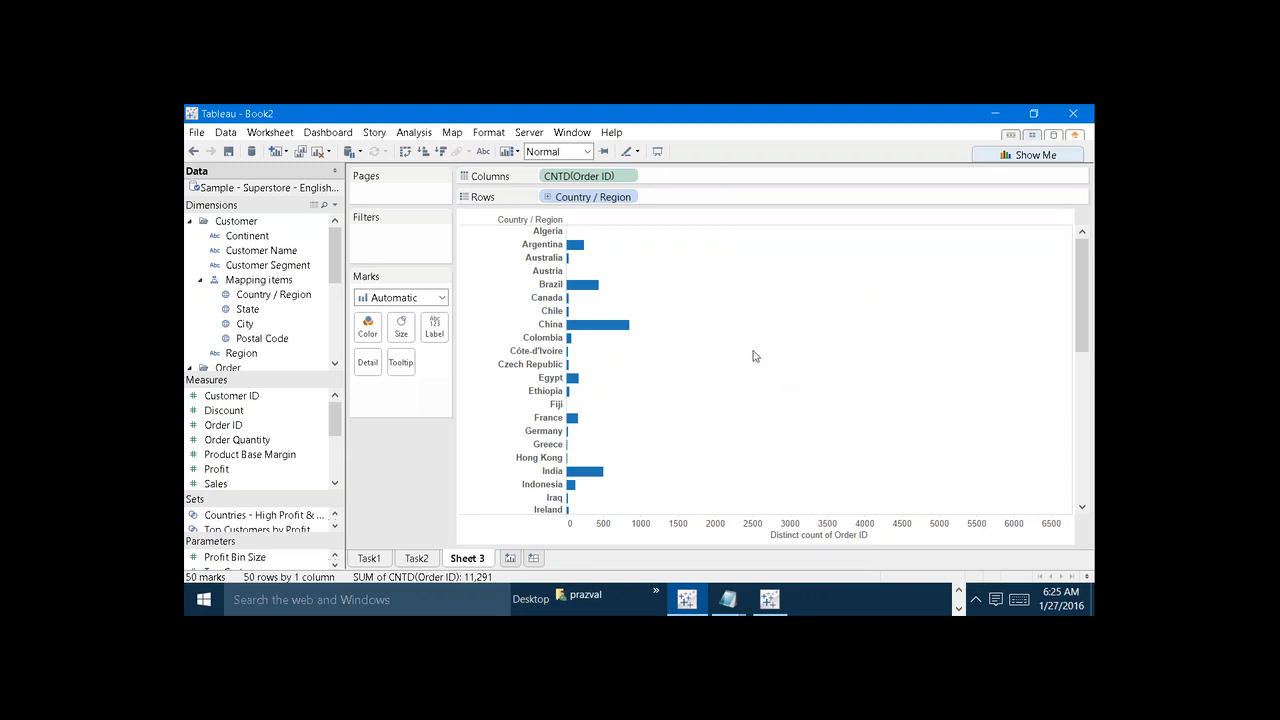
# Step: Sort the countries in descending order of distinct order count and show mark labels on the bars
pyautogui.click(441, 152)
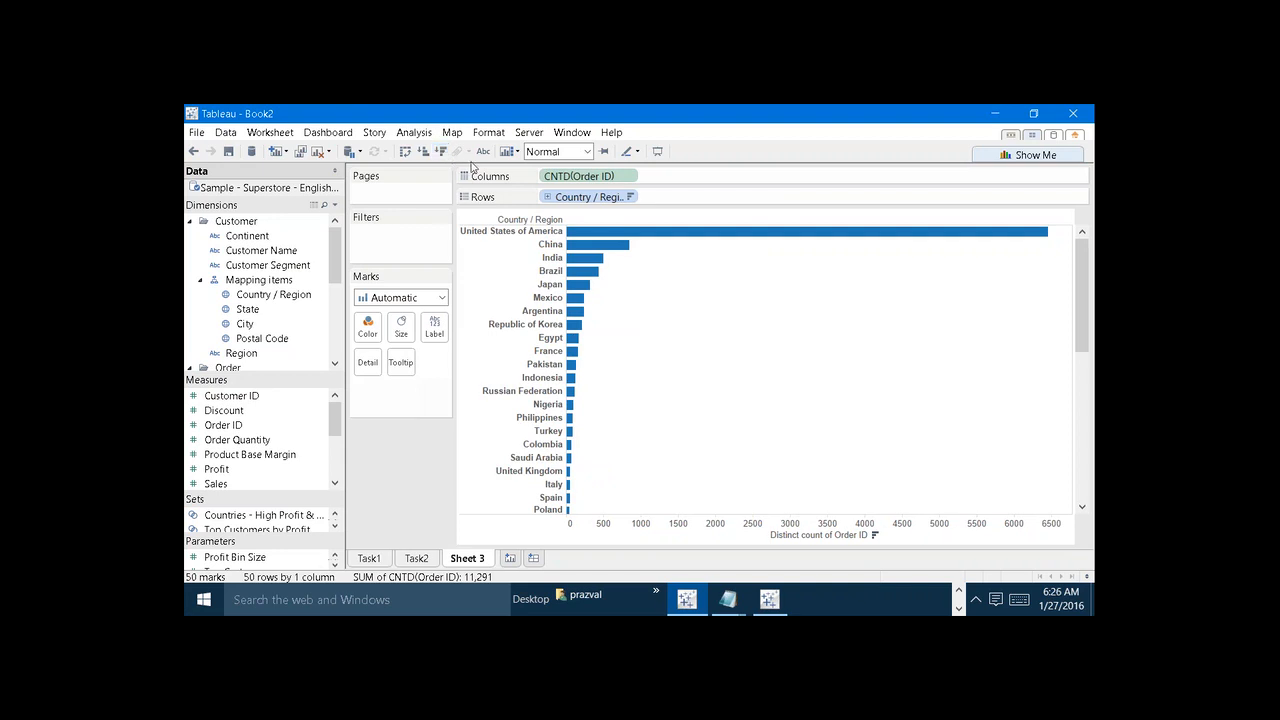
pyautogui.click(481, 157)
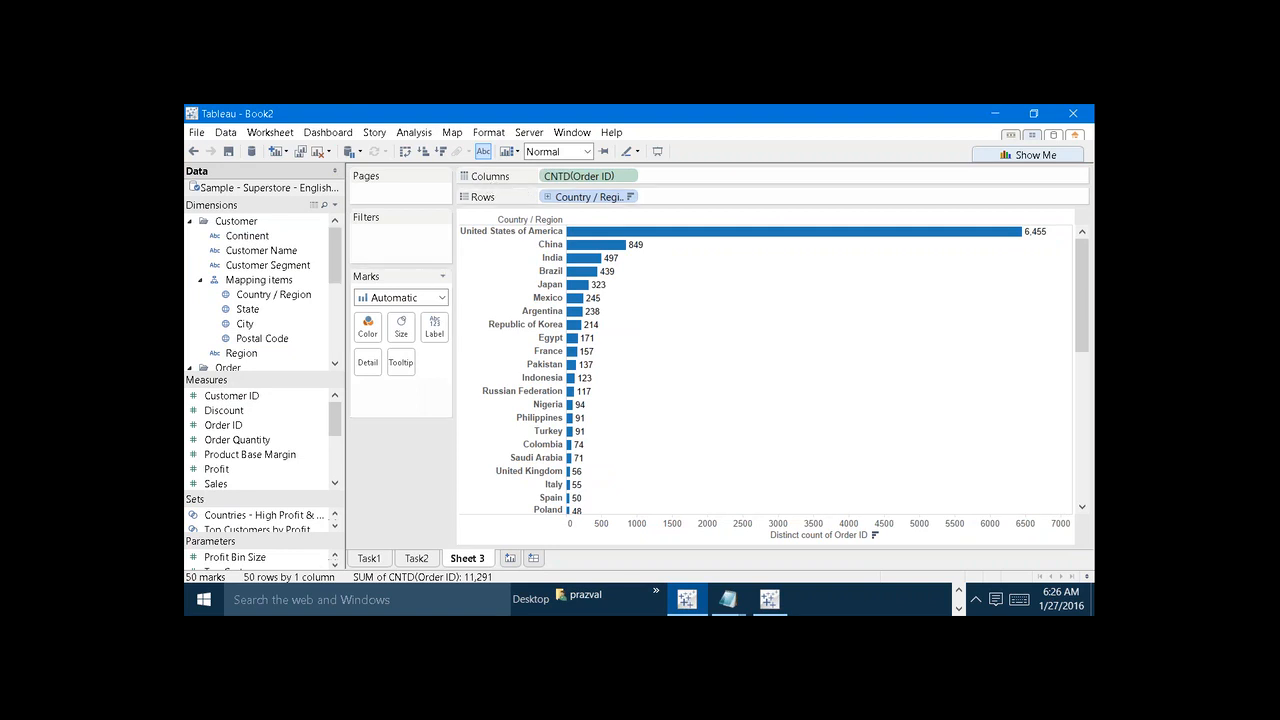
pyautogui.click(299, 428)
pyautogui.moveTo(299, 430); pyautogui.dragTo(368, 326)
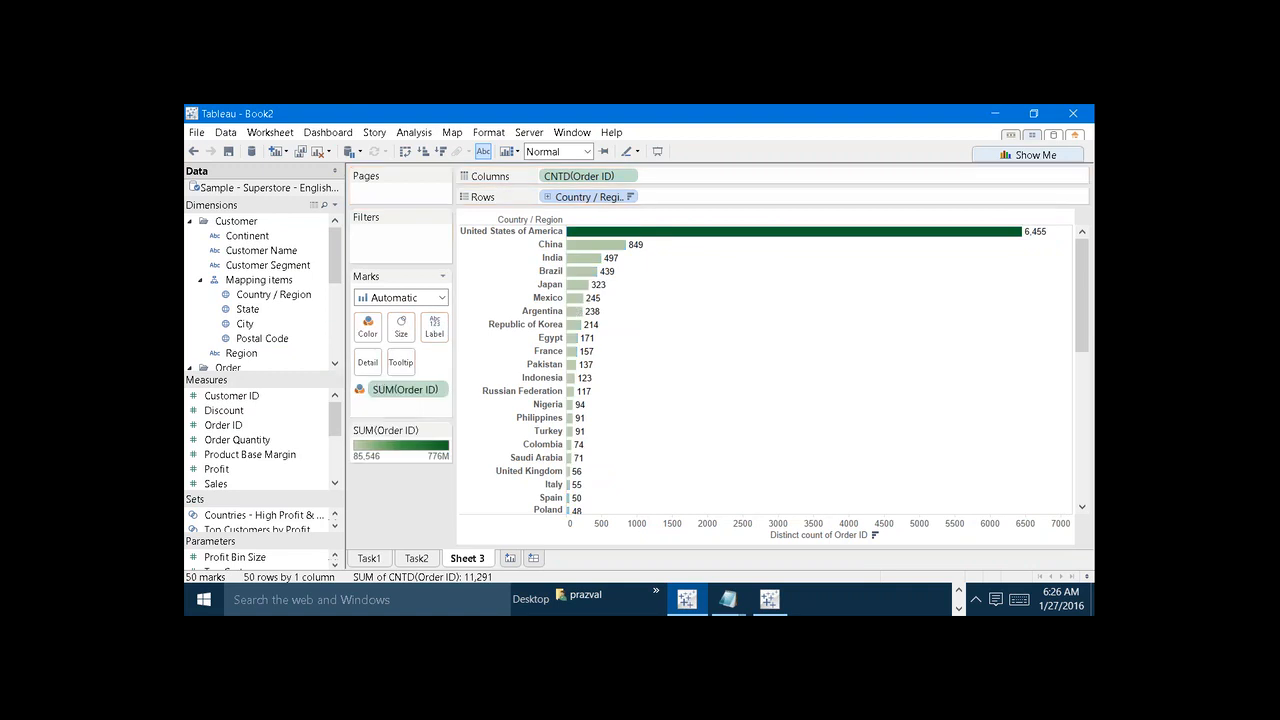
pyautogui.rightClick(390, 392)
pyautogui.moveTo(522, 282)
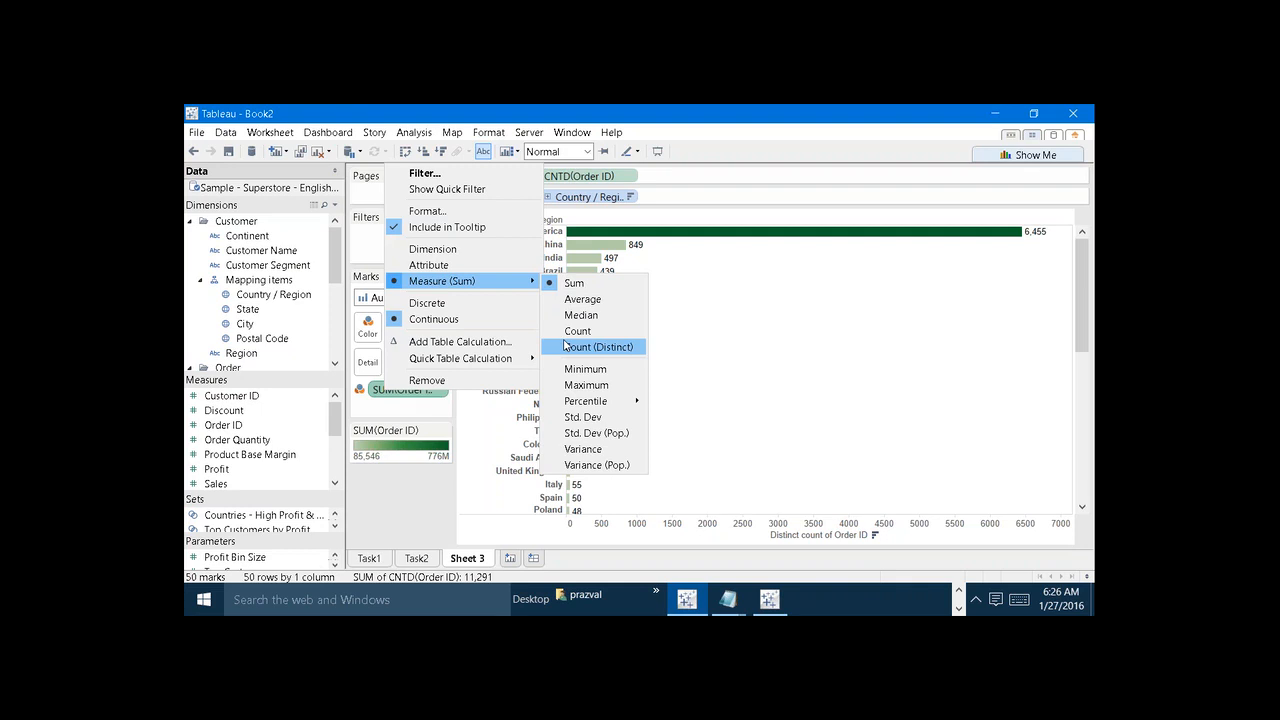
pyautogui.click(416, 498)
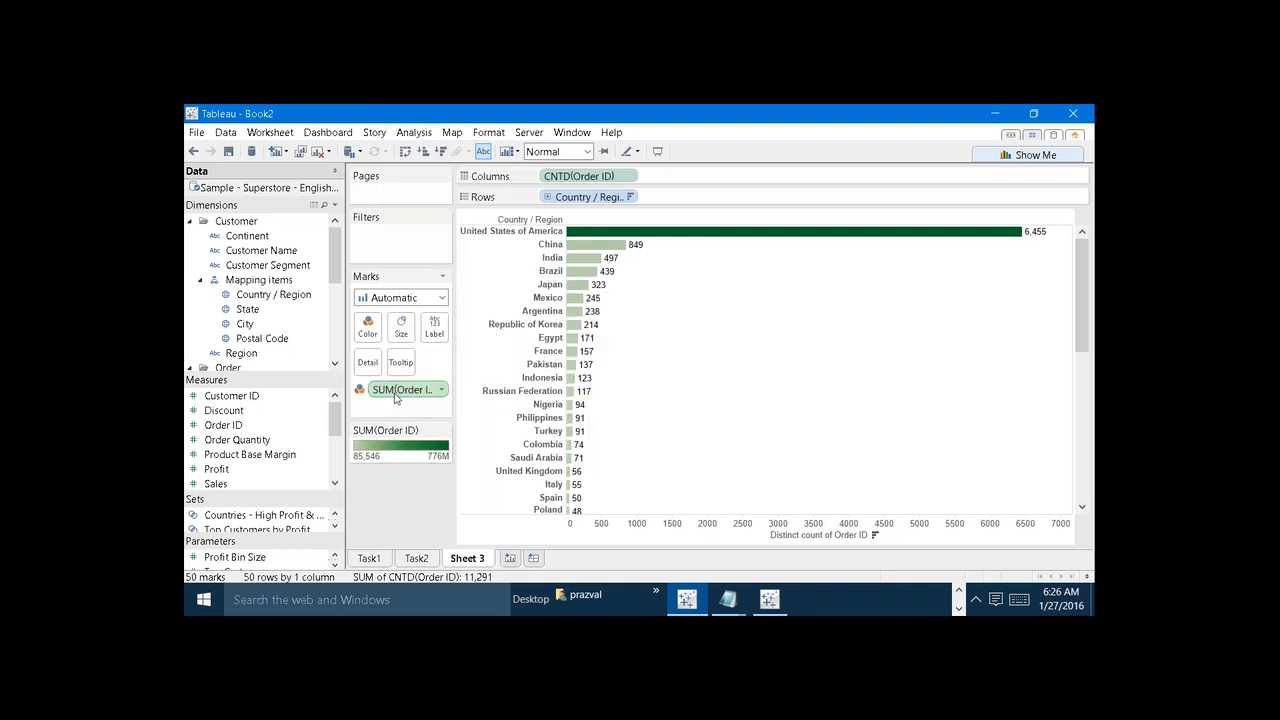
pyautogui.moveTo(400, 390); pyautogui.dragTo(405, 500)
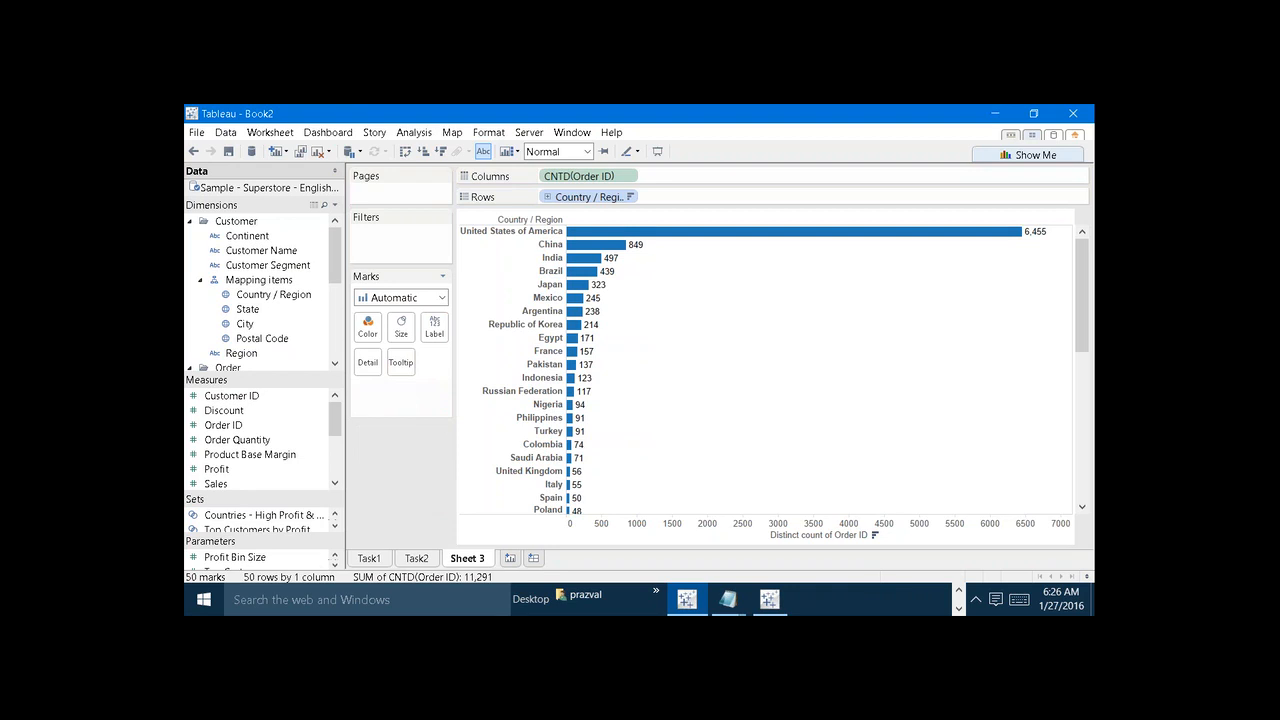
# Step: Copy the distinct count of Order ID from Columns to both the color and the size of the bars
pyautogui.click(552, 177)
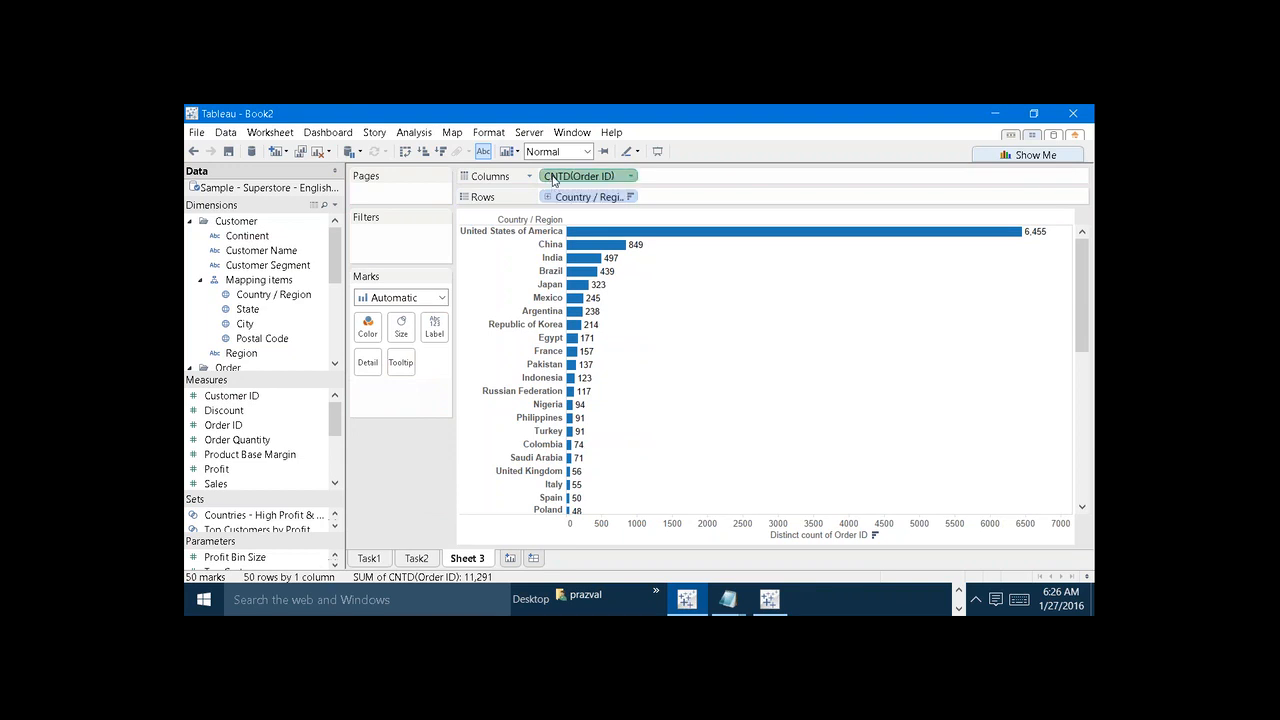
pyautogui.moveTo(553, 180); pyautogui.dragTo(545, 183)
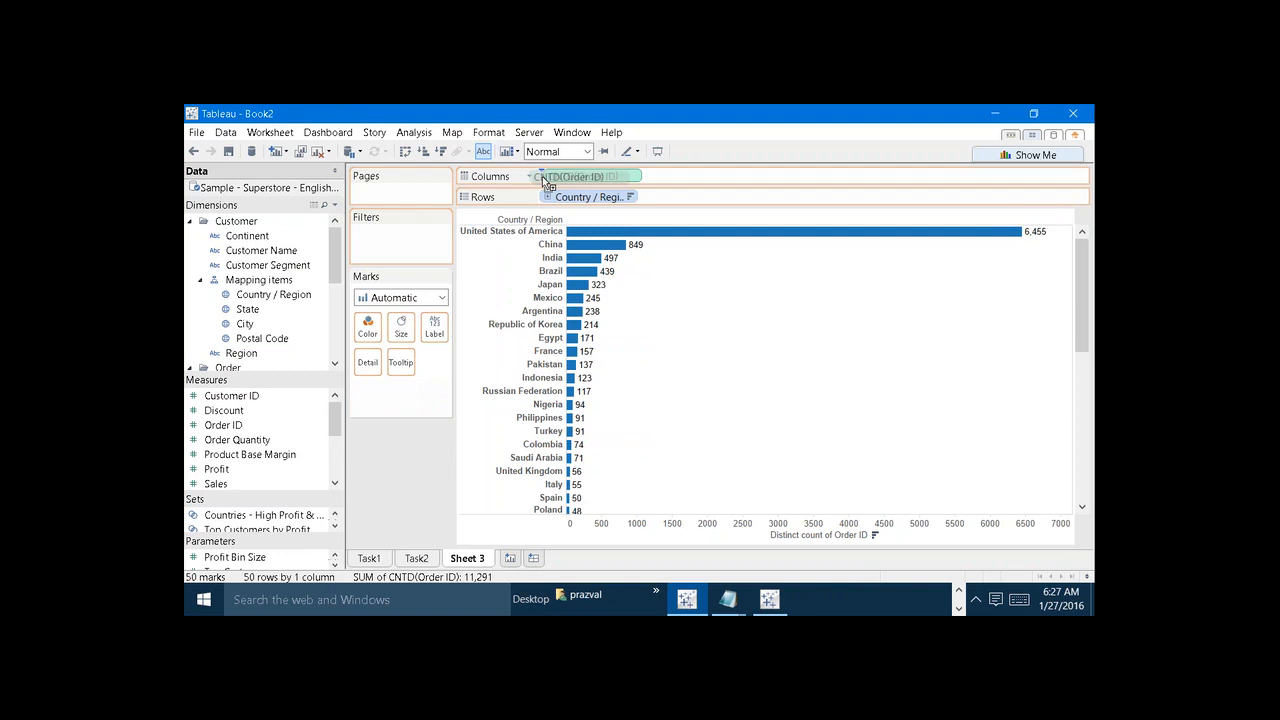
pyautogui.moveTo(546, 183); pyautogui.dragTo(547, 184)
pyautogui.moveTo(545, 182); pyautogui.dragTo(368, 324)
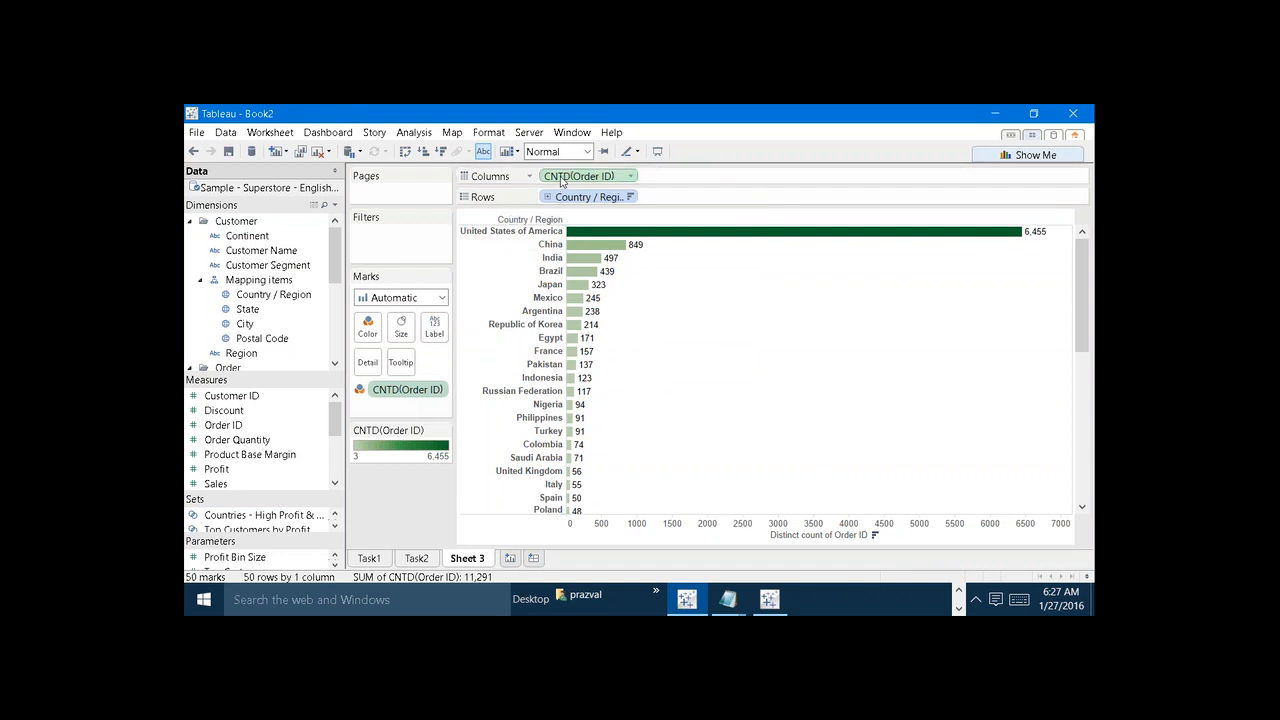
pyautogui.moveTo(561, 181); pyautogui.dragTo(401, 325)
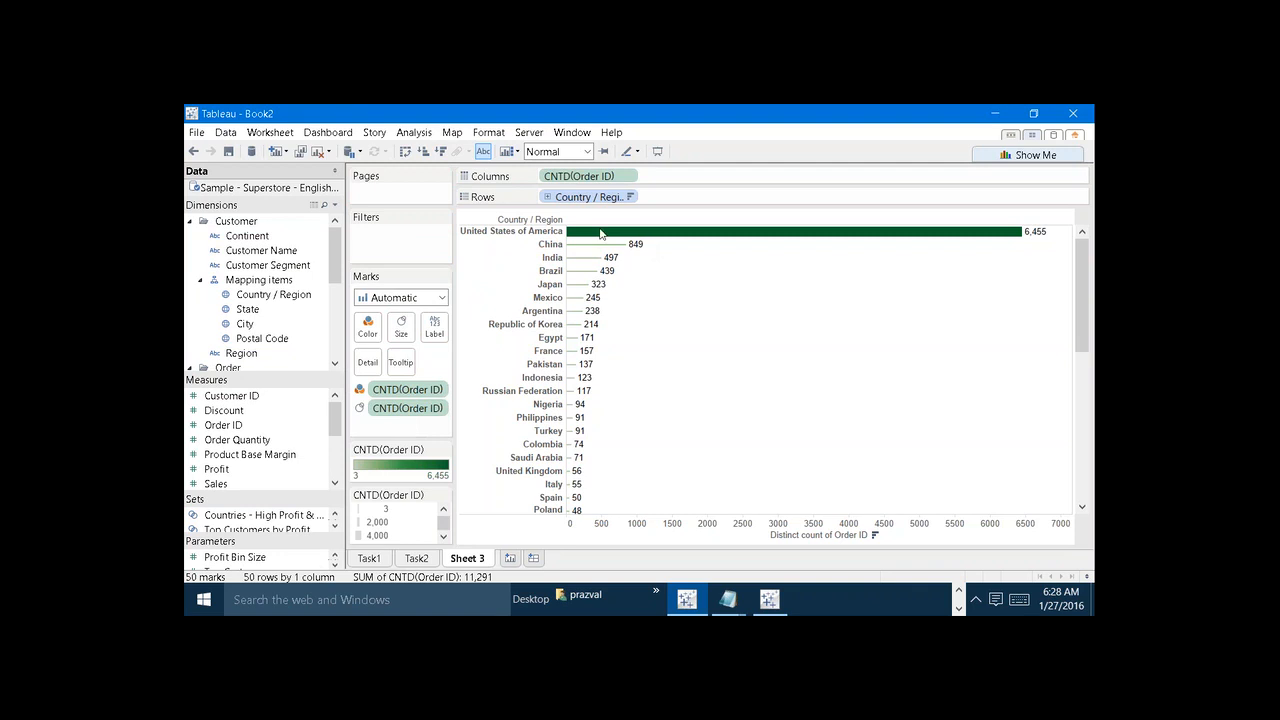
pyautogui.moveTo(1080, 320); pyautogui.dragTo(1090, 283)
# Step: Set the mark sizes for the distinct count of Order ID to vary Automatically and apply the setting
pyautogui.click(442, 497)
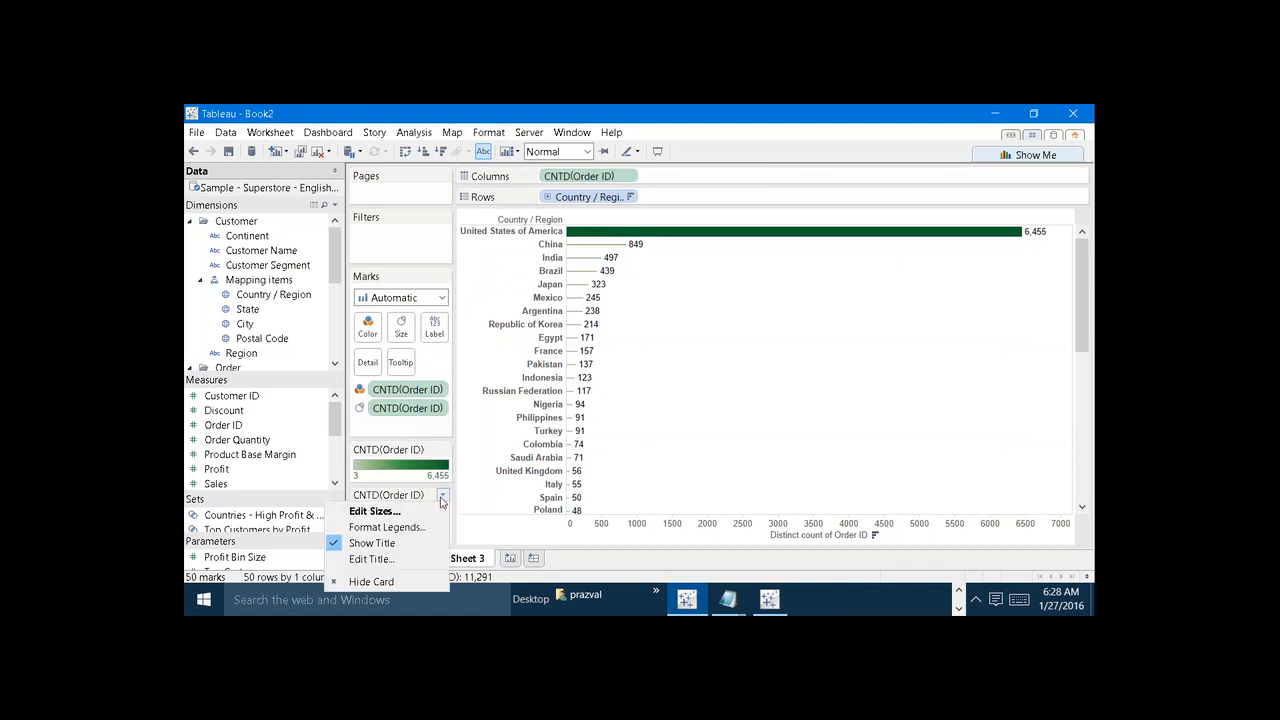
pyautogui.click(375, 511)
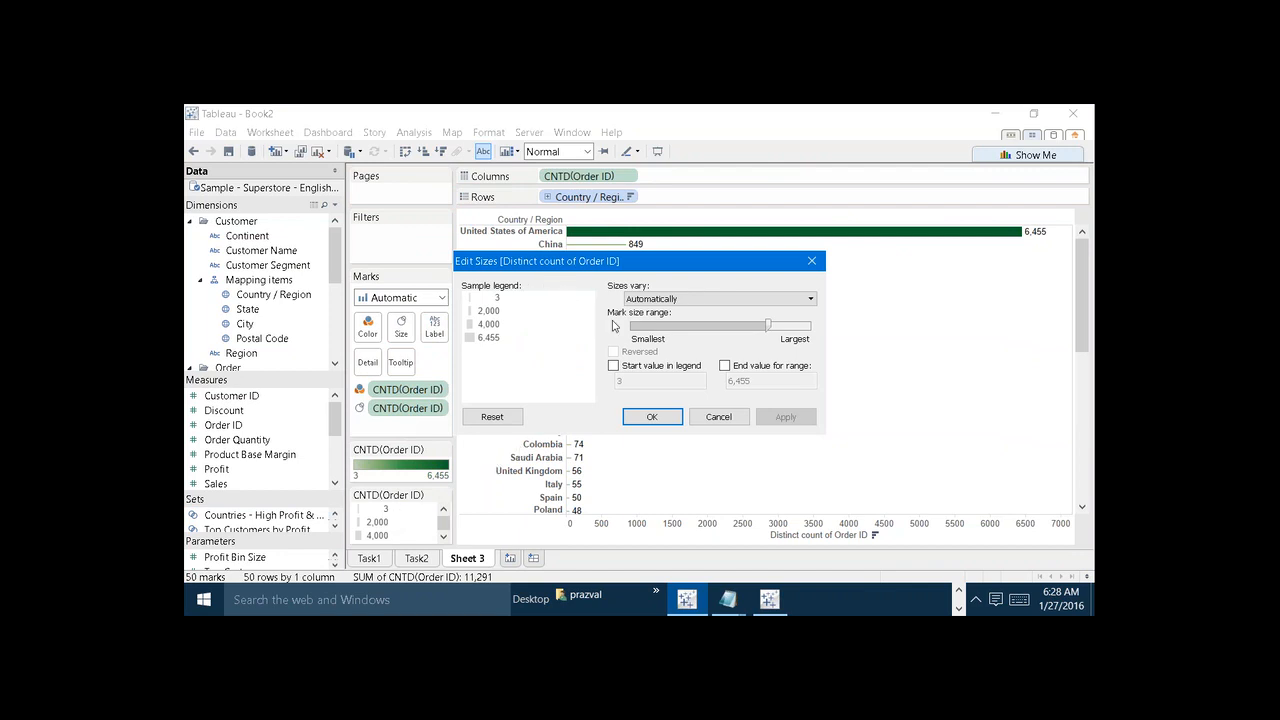
pyautogui.click(640, 302)
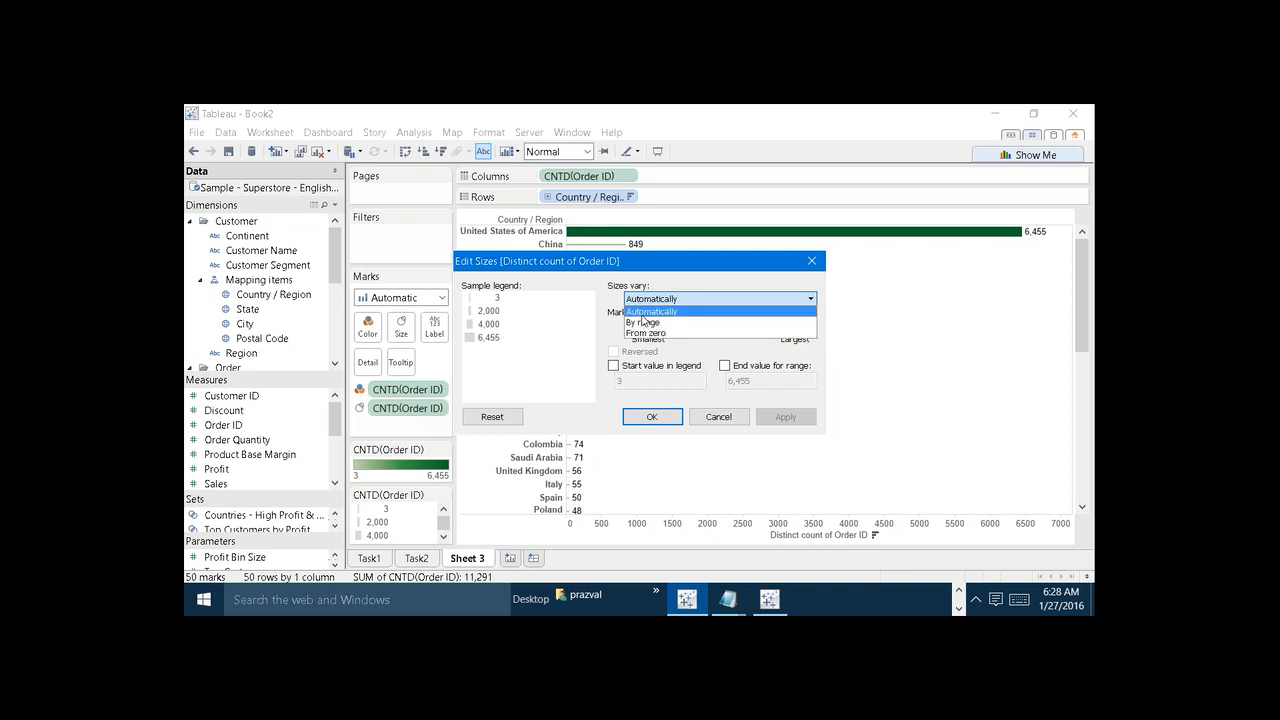
pyautogui.click(643, 315)
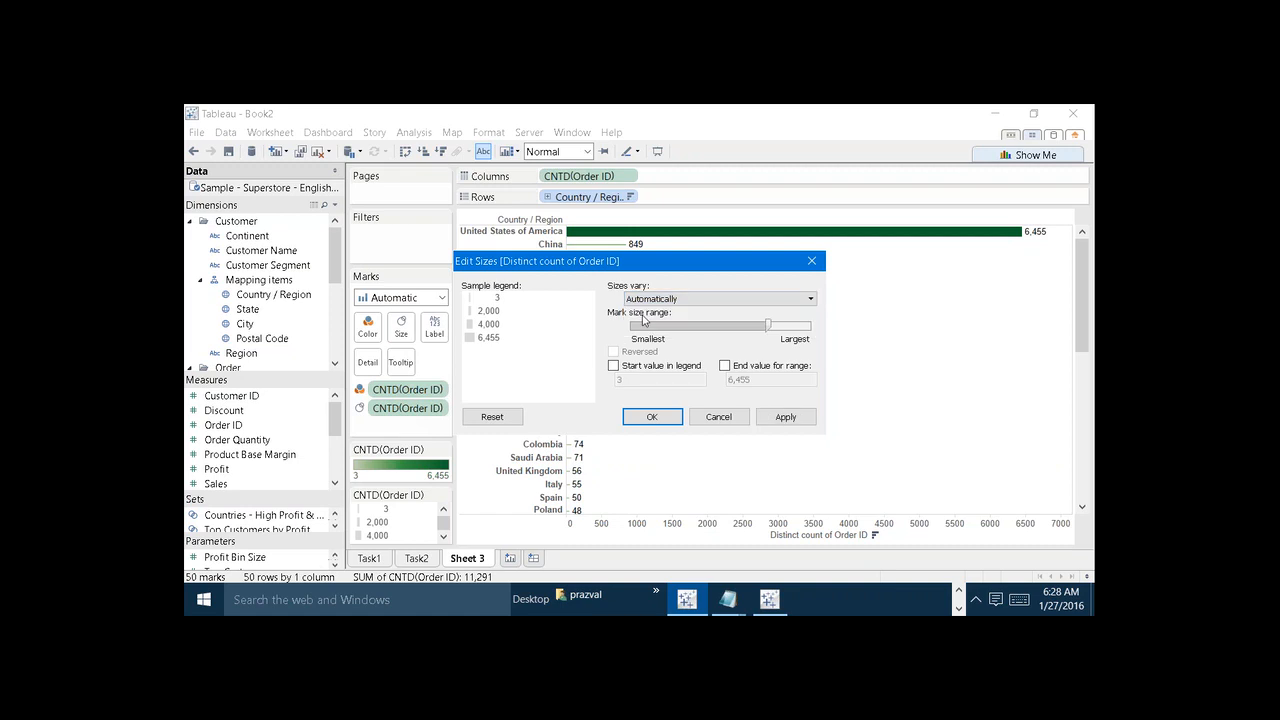
pyautogui.click(768, 425)
pyautogui.click(658, 416)
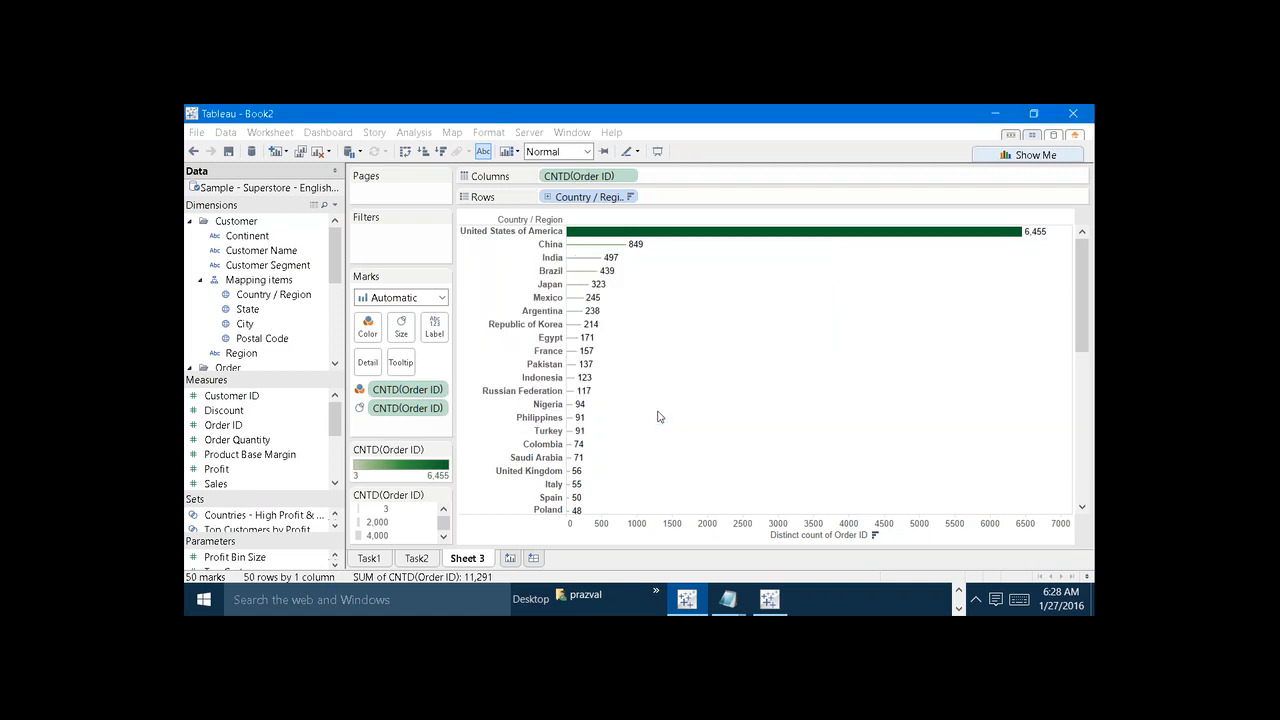
# Step: Rename the worksheet Sheet 3 as Task3
pyautogui.rightClick(467, 561)
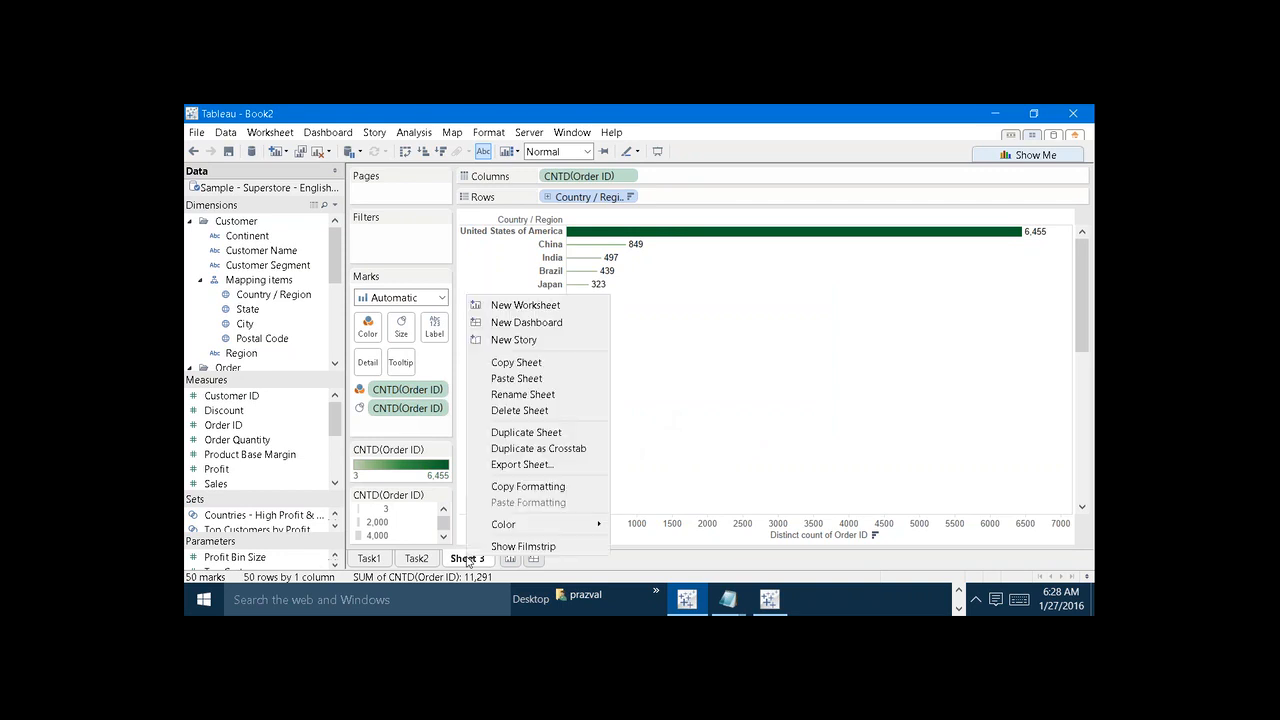
pyautogui.click(510, 398)
pyautogui.write('Task3')
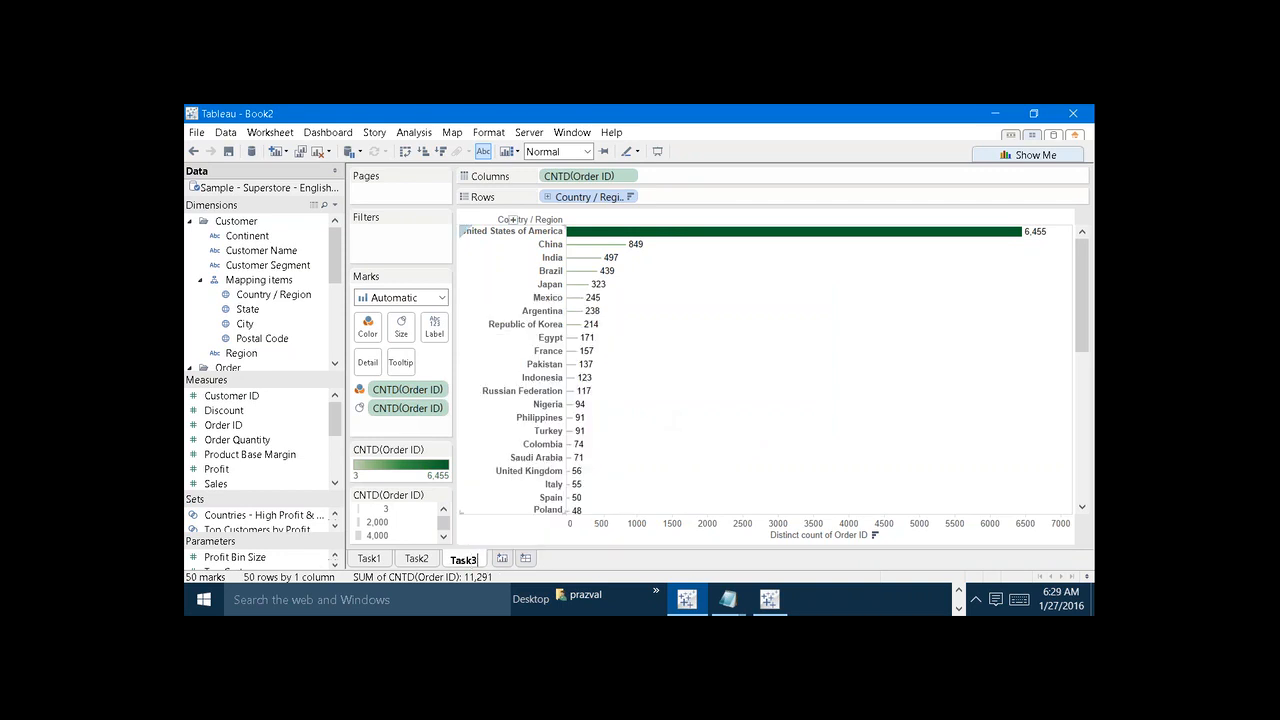
pyautogui.click(611, 557)
# Step: Switch to the Notepad task list and add "TASK4:-" with the line "Year Wise Tot.OQ" below Task 3
pyautogui.moveTo(731, 600)
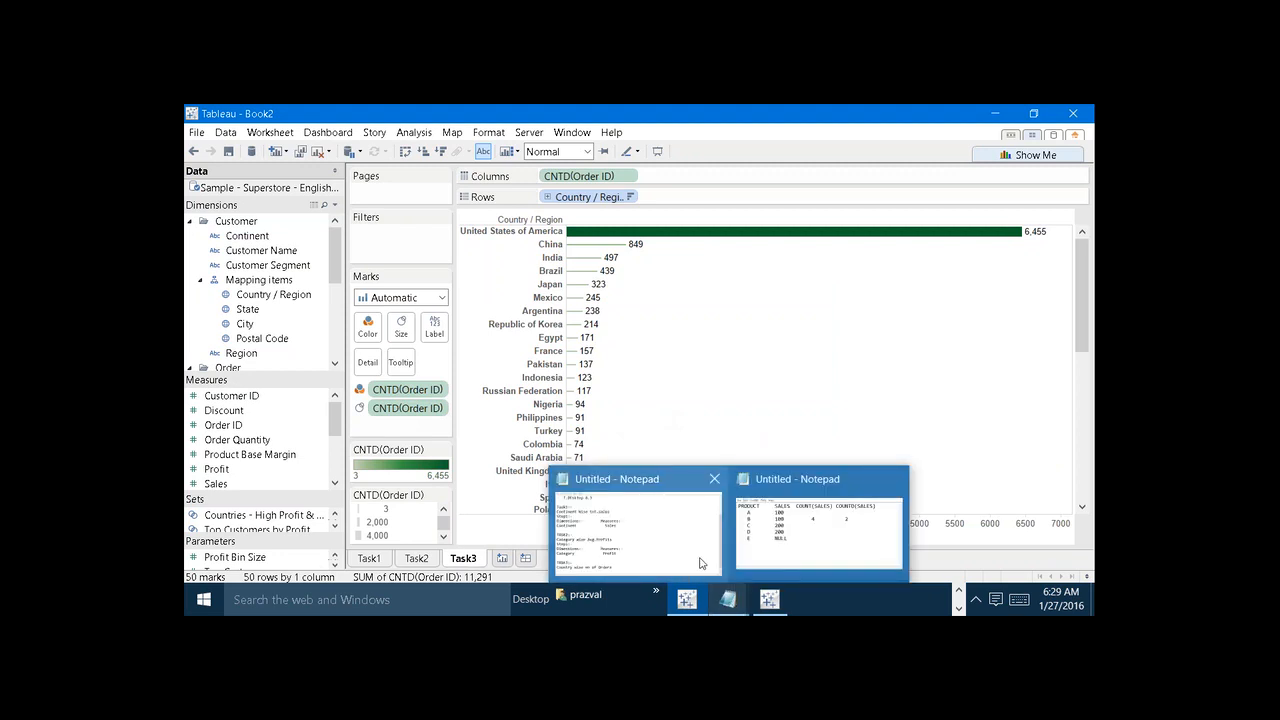
pyautogui.click(700, 561)
pyautogui.press('Return')
pyautogui.press('Return')
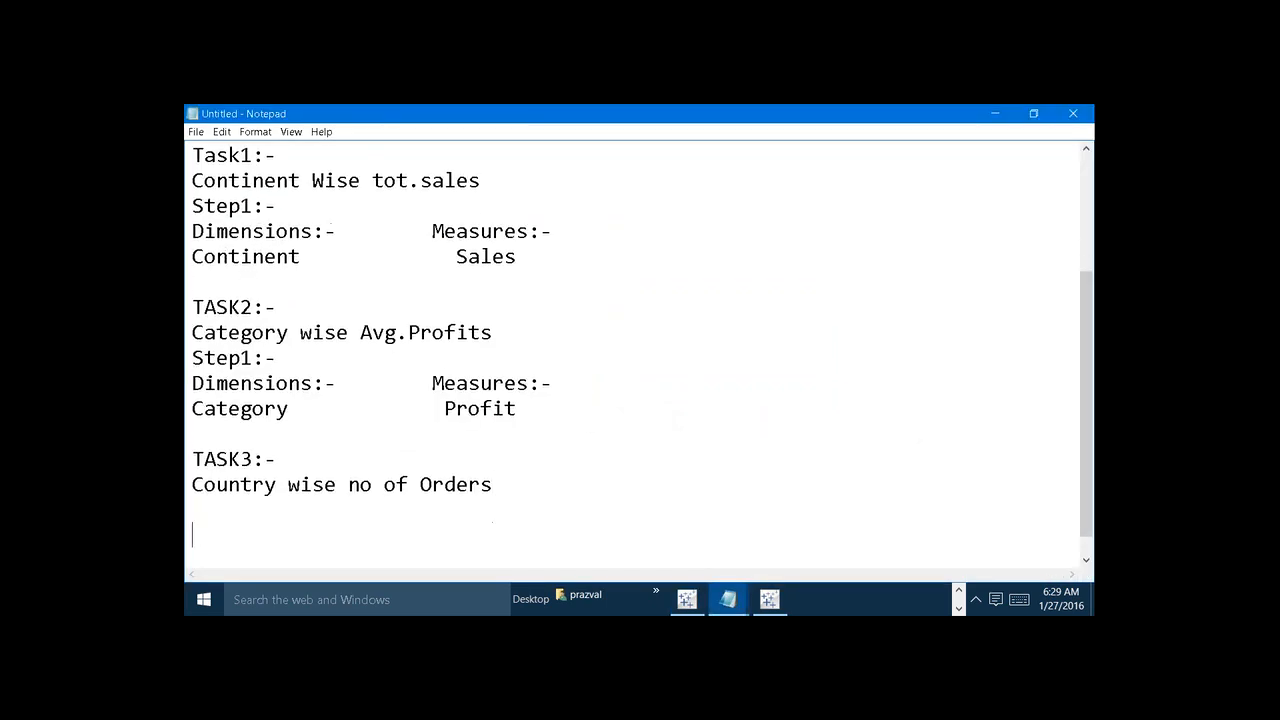
pyautogui.write('TASK4:-')
pyautogui.press('Return')
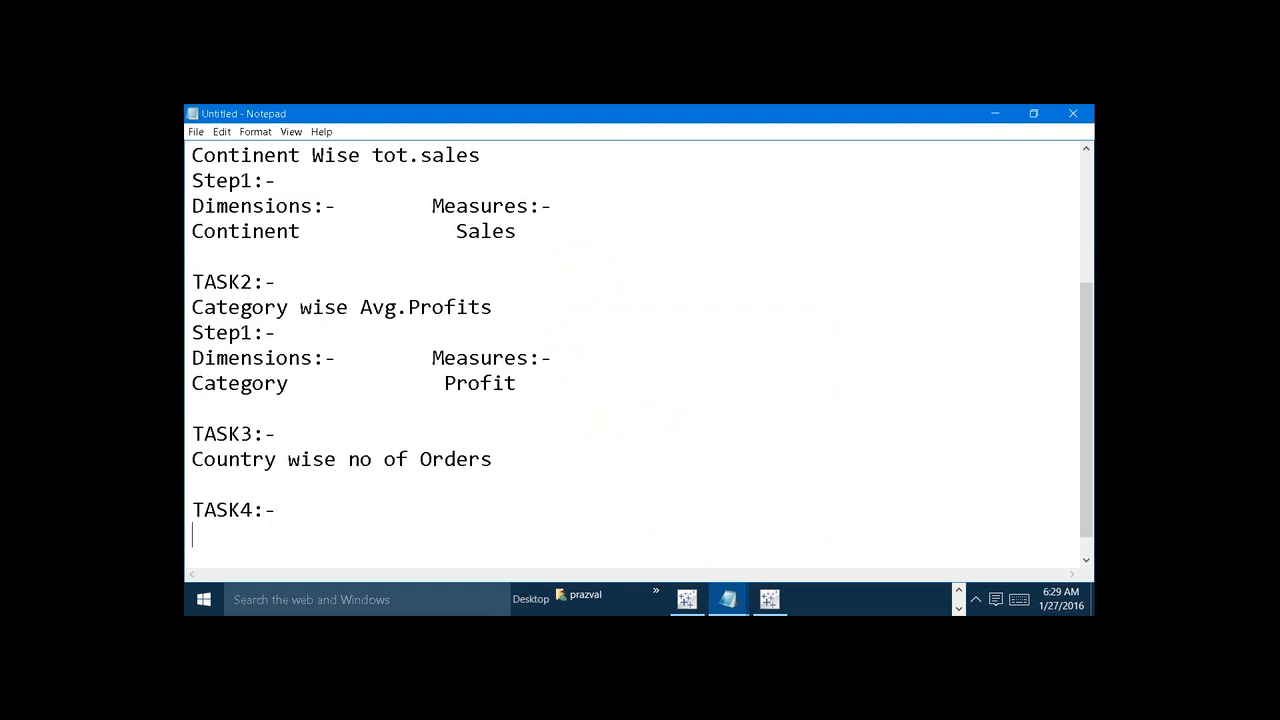
pyautogui.write('Year Wise ')
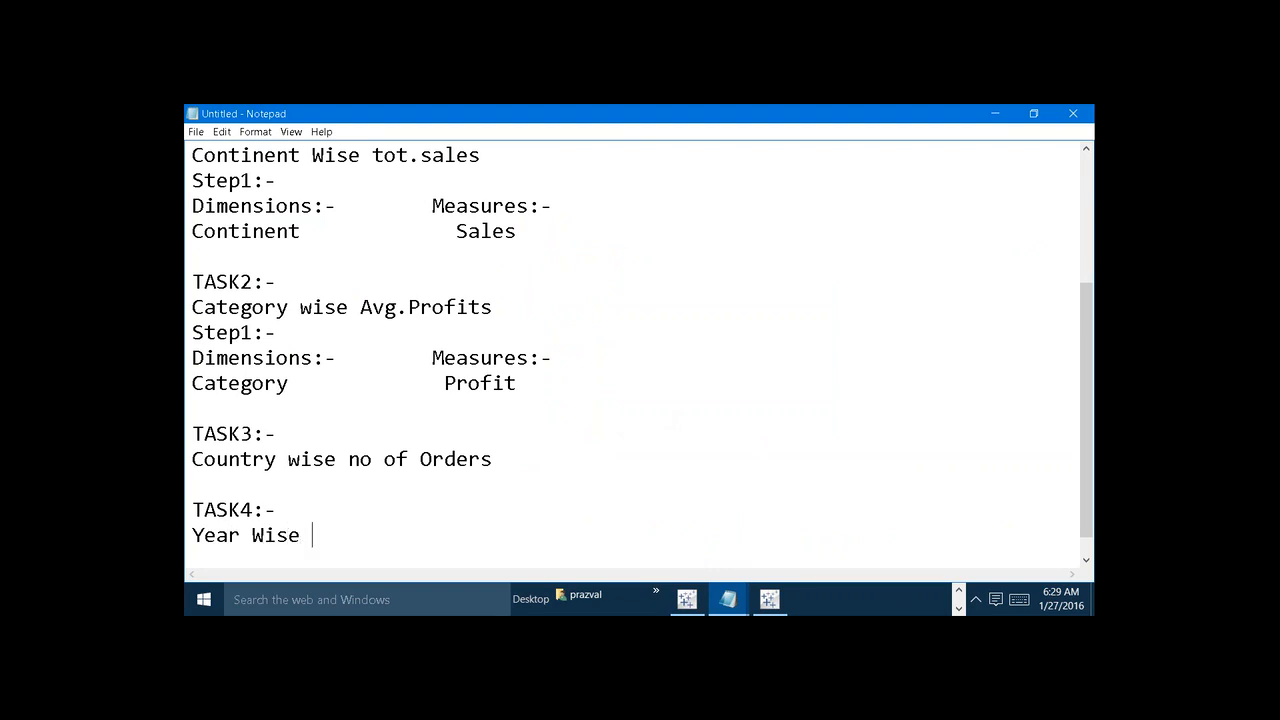
pyautogui.write('Tot.OQ')
# Step: Switch to Tableau, locate the order date fields, and examine the Order Date column in the data source's underlying data
pyautogui.click(686, 600)
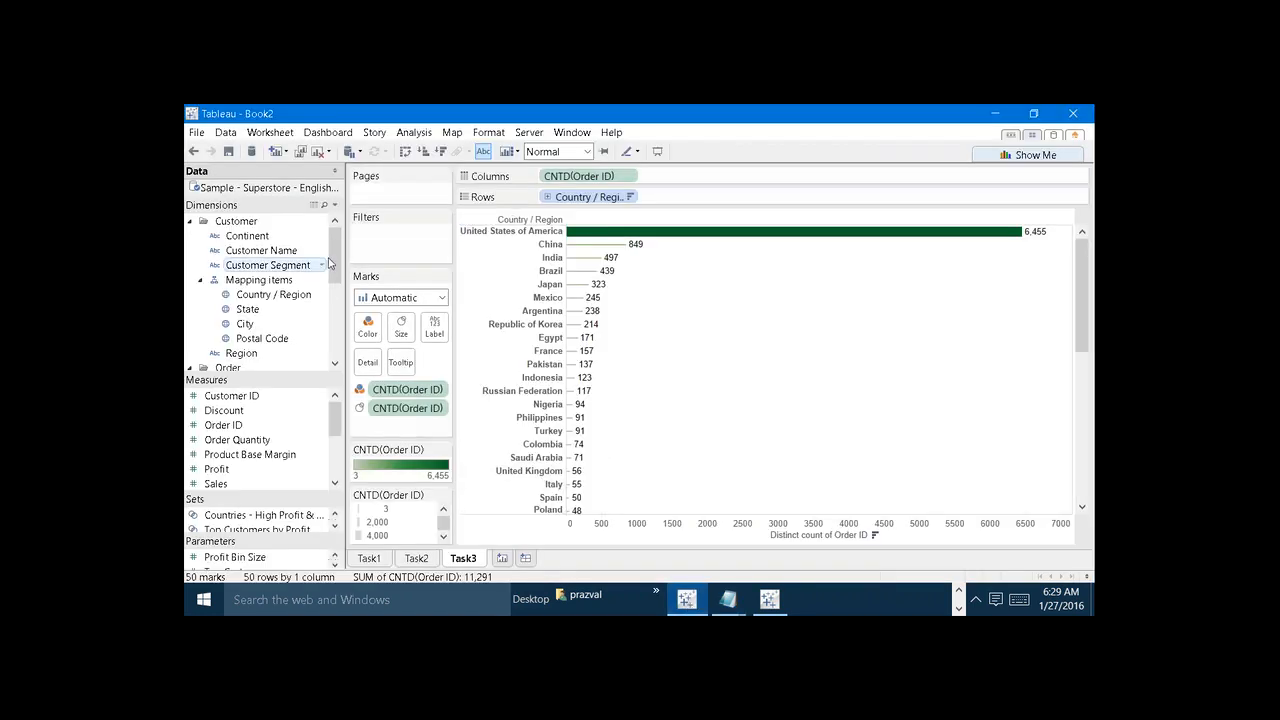
pyautogui.moveTo(335, 260); pyautogui.dragTo(337, 291)
pyautogui.click(270, 294)
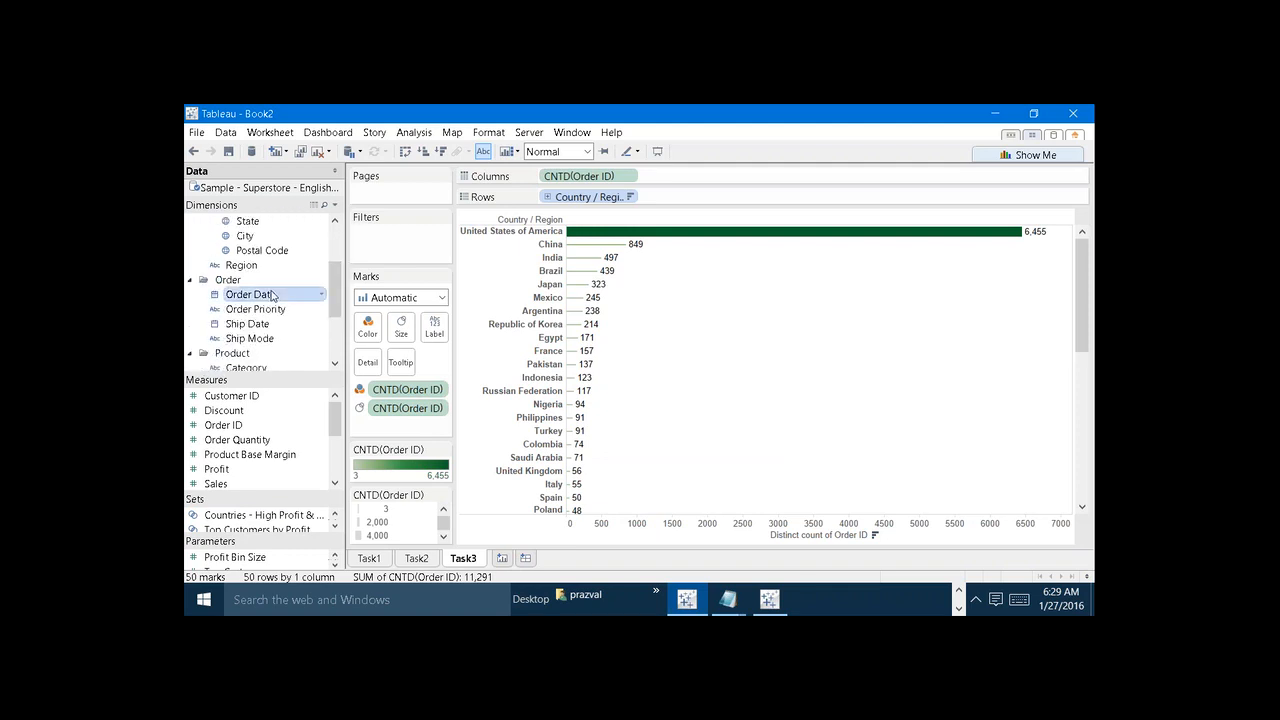
pyautogui.click(264, 323)
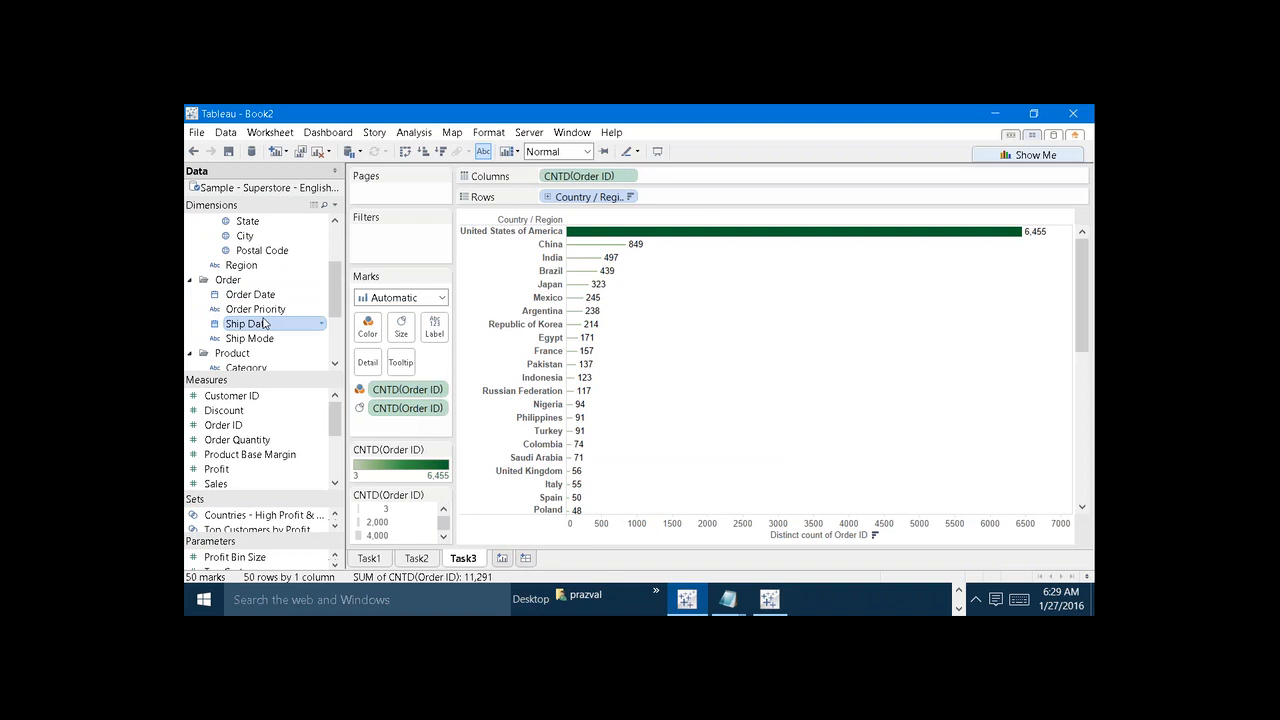
pyautogui.click(314, 205)
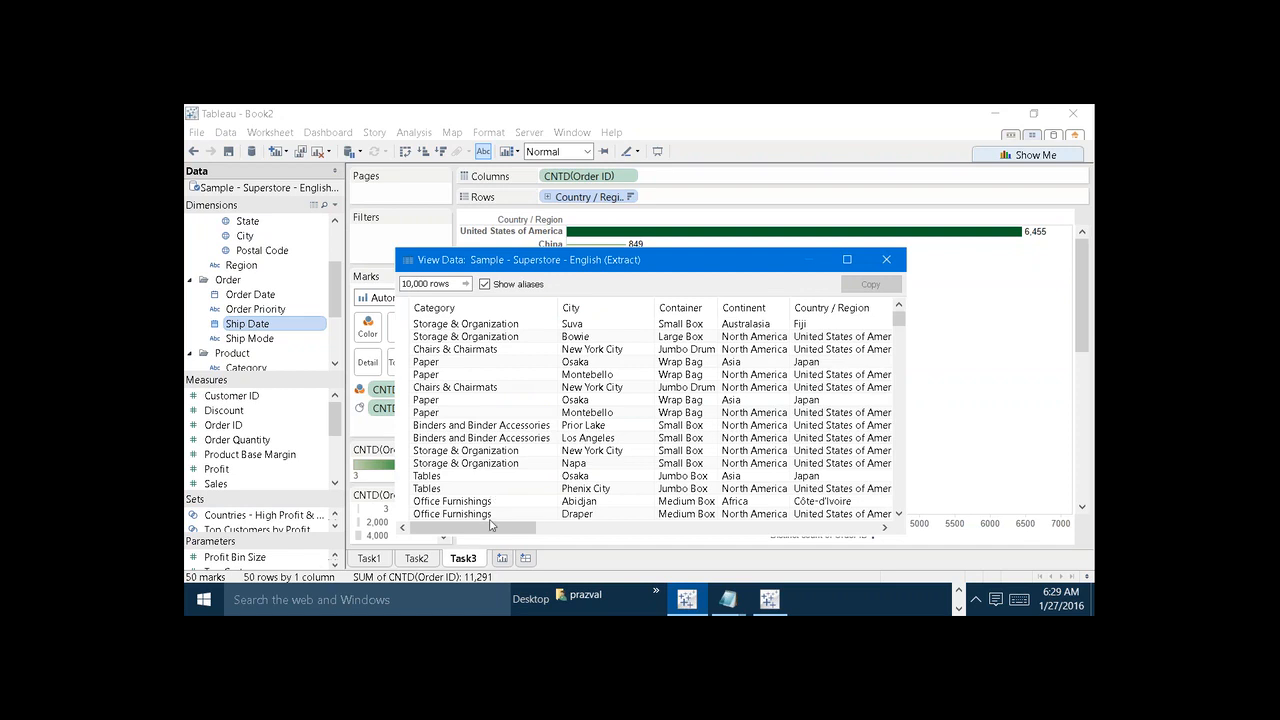
pyautogui.moveTo(491, 525); pyautogui.dragTo(648, 523)
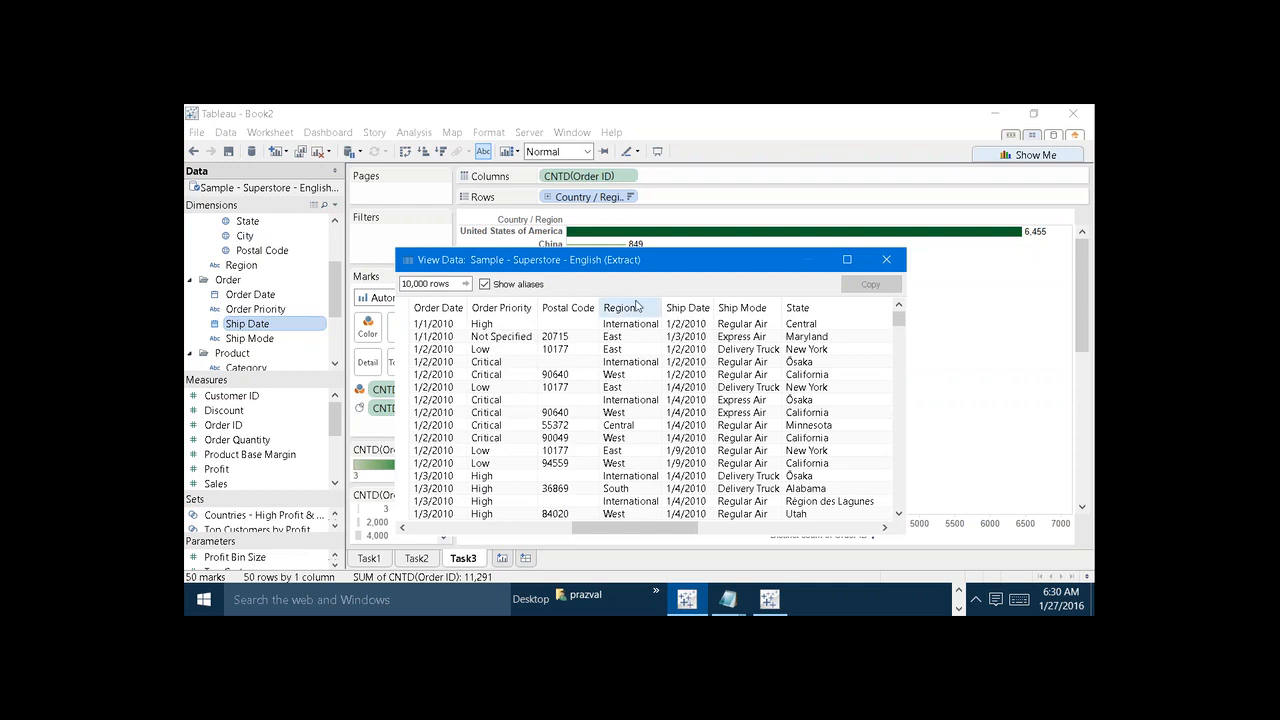
pyautogui.click(426, 310)
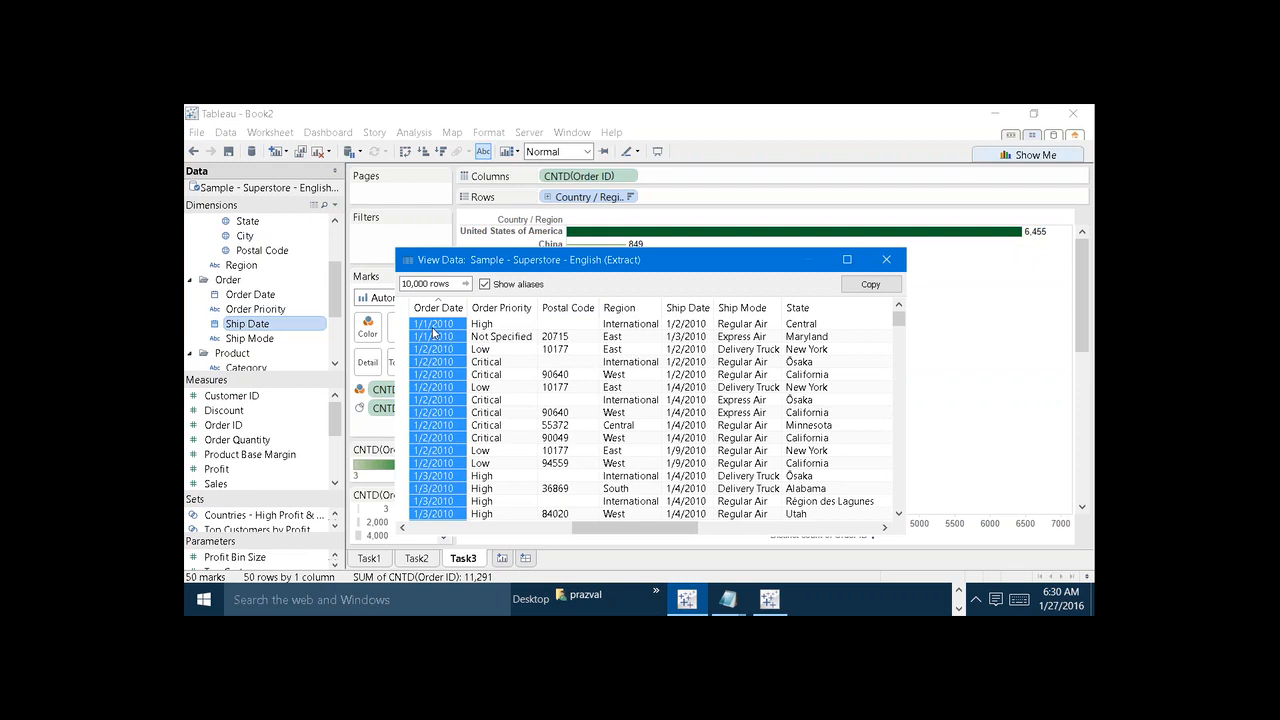
pyautogui.click(887, 263)
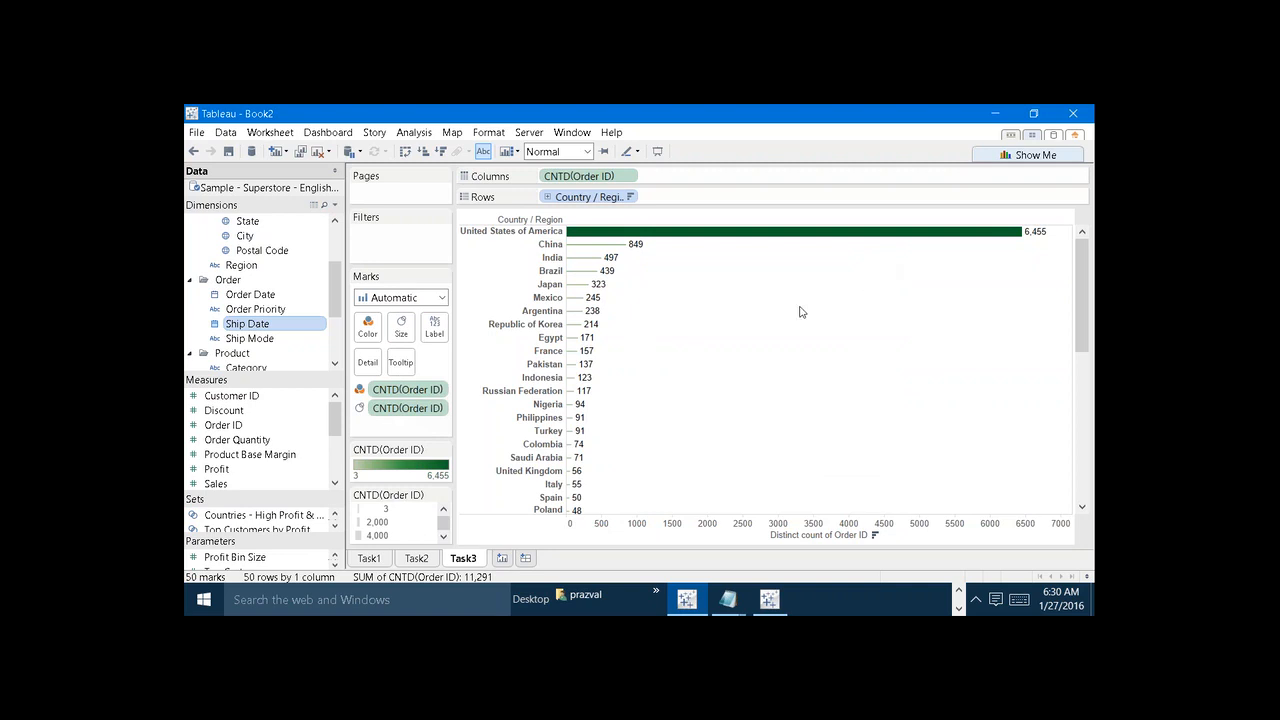
# Step: Create a new worksheet and place Order Date on Rows
pyautogui.click(505, 558)
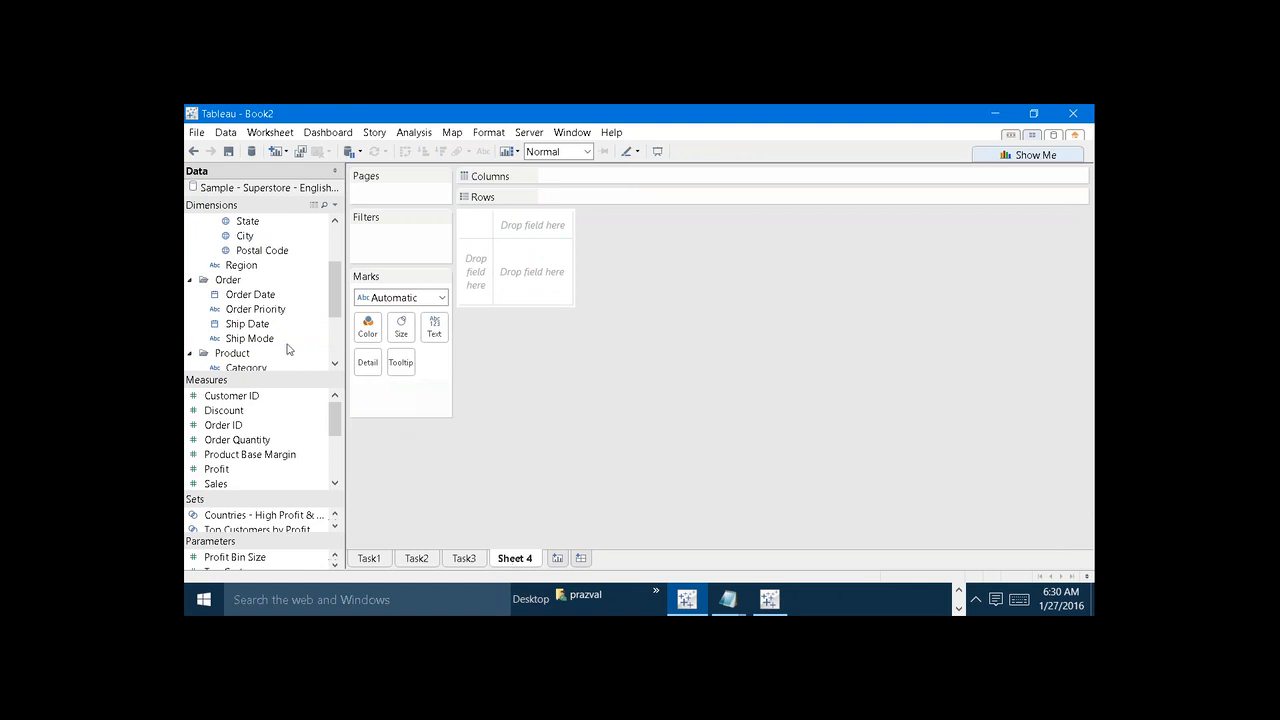
pyautogui.moveTo(241, 296); pyautogui.dragTo(394, 250)
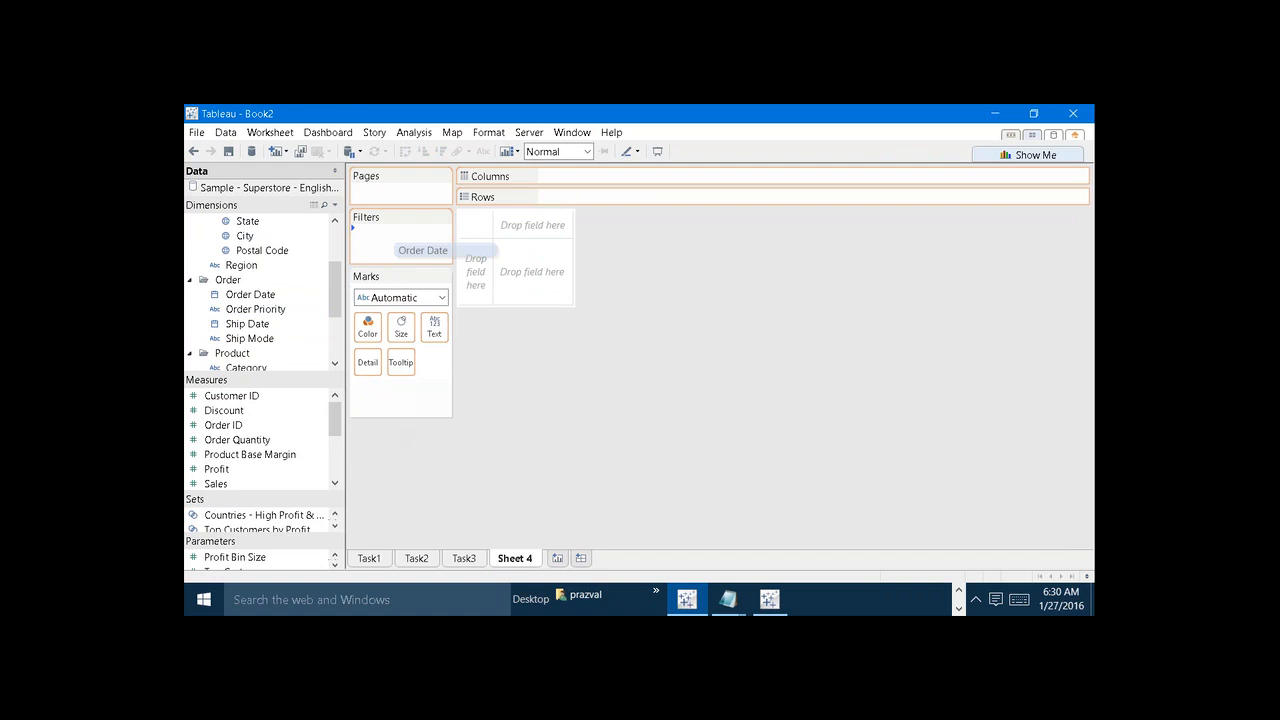
pyautogui.moveTo(418, 252); pyautogui.dragTo(588, 203)
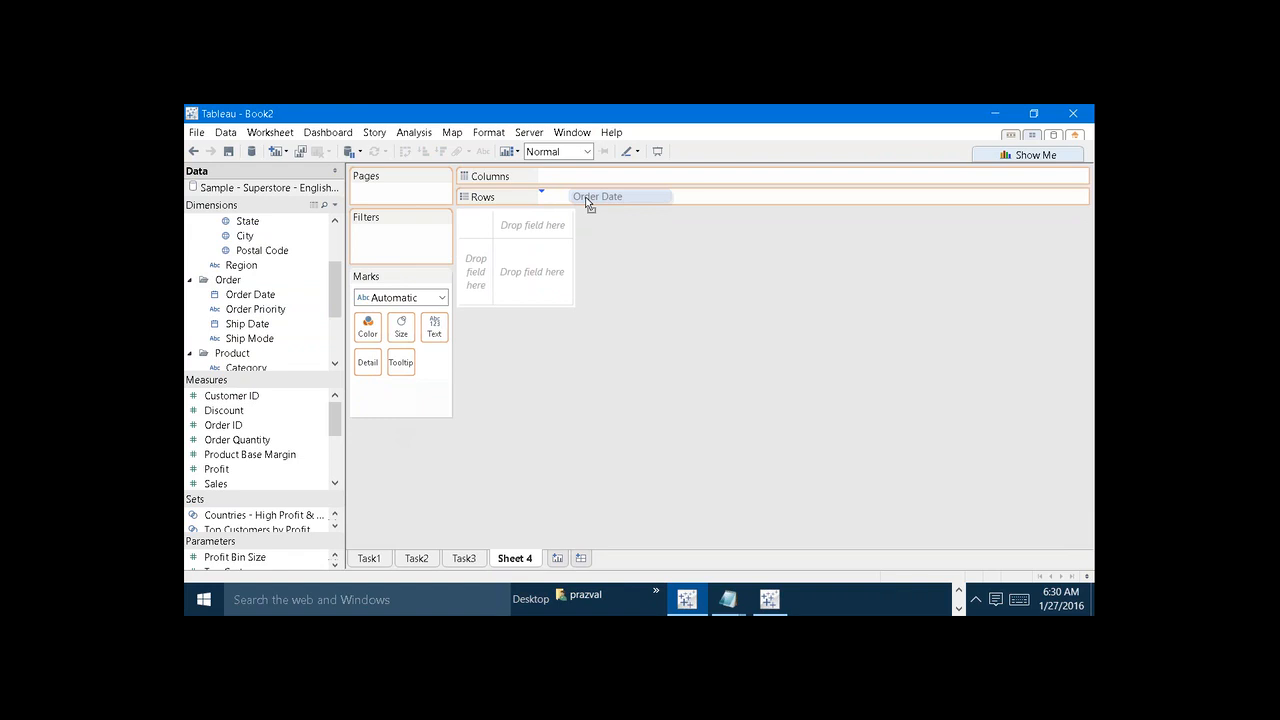
pyautogui.moveTo(588, 203); pyautogui.dragTo(588, 203)
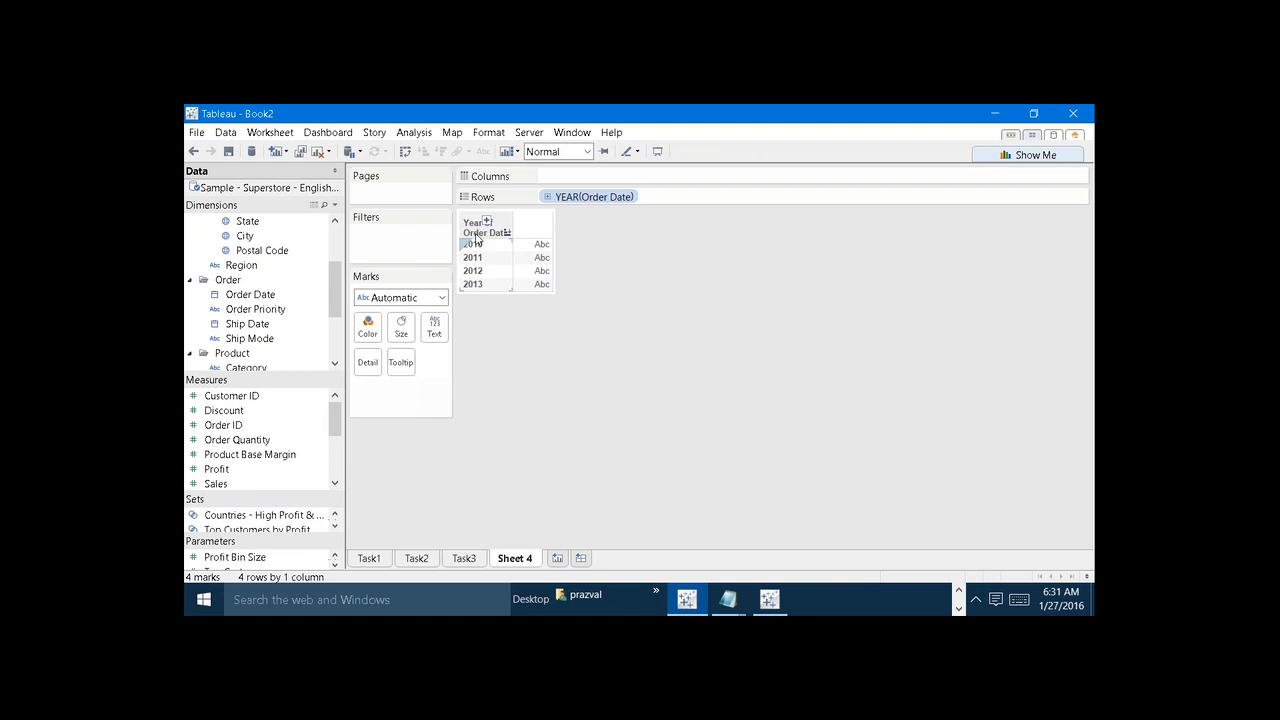
# Step: Open a new Notepad document over Tableau and write "ORDERDATE=MM/DD/YYYY" followed by a blank line
pyautogui.press('super+r')
pyautogui.press('Return')
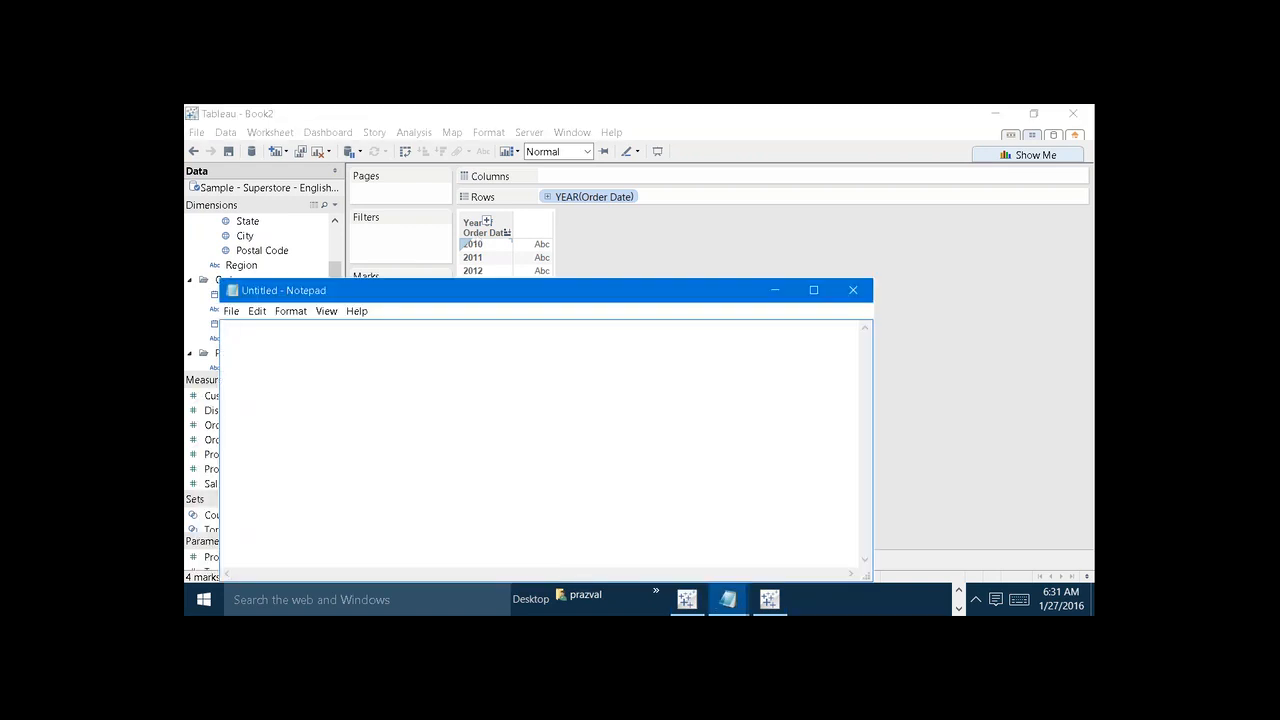
pyautogui.write('ORDERDATE=')
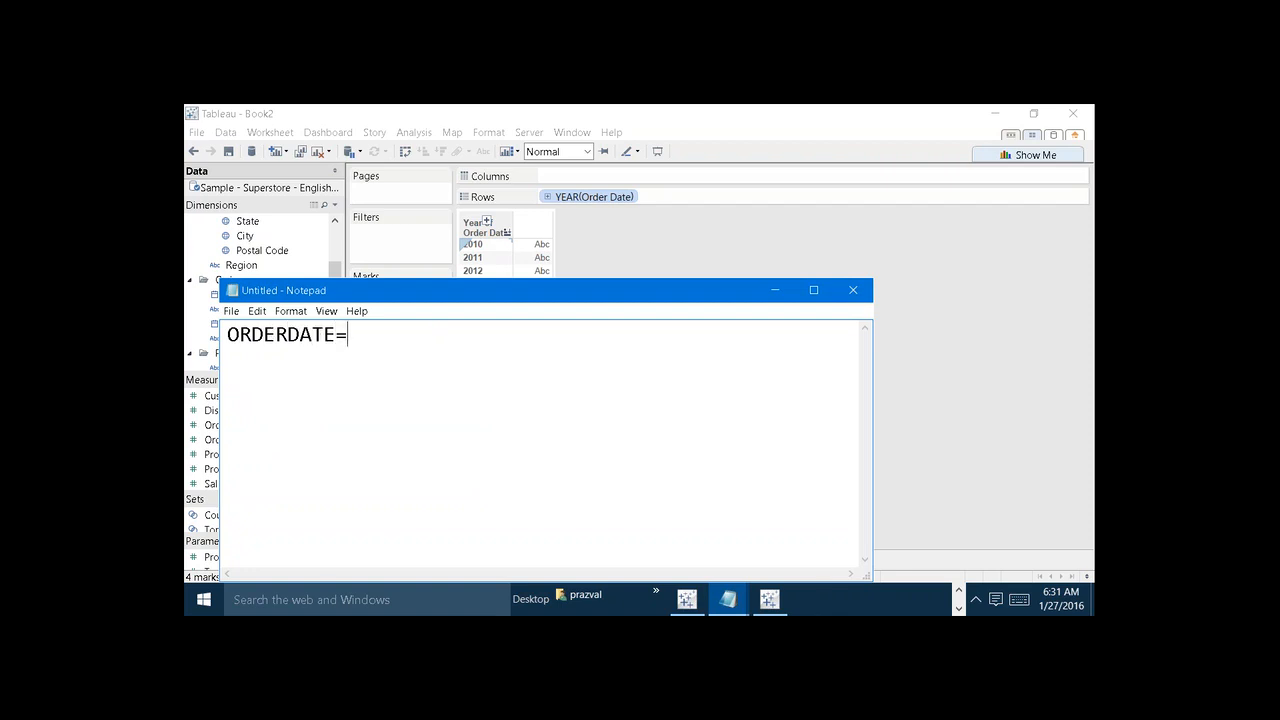
pyautogui.write('MM/DD/YYYY')
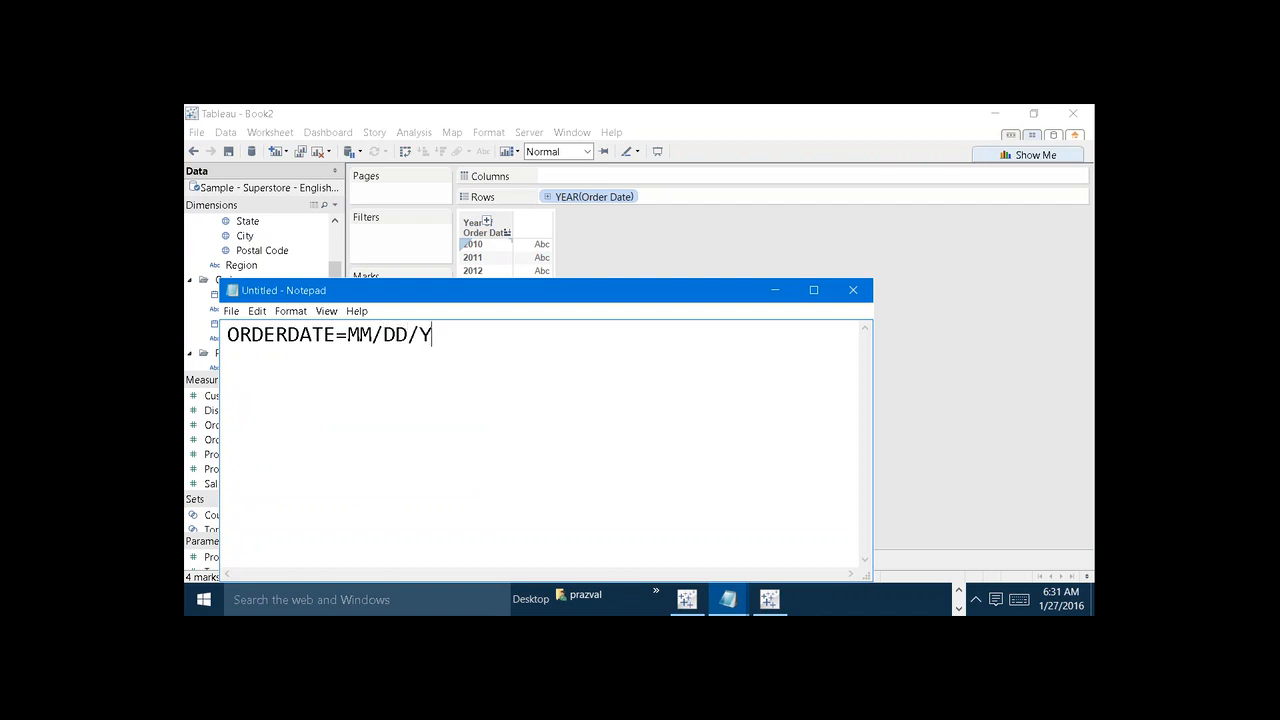
pyautogui.press('Return')
pyautogui.press('Return')
# Step: List the date parts below the format line: "DP1:-" with MM, "DP2:-" with DD and "DP3:-" with YYYY
pyautogui.write('DP1:-')
pyautogui.press('Return')
pyautogui.write('MM')
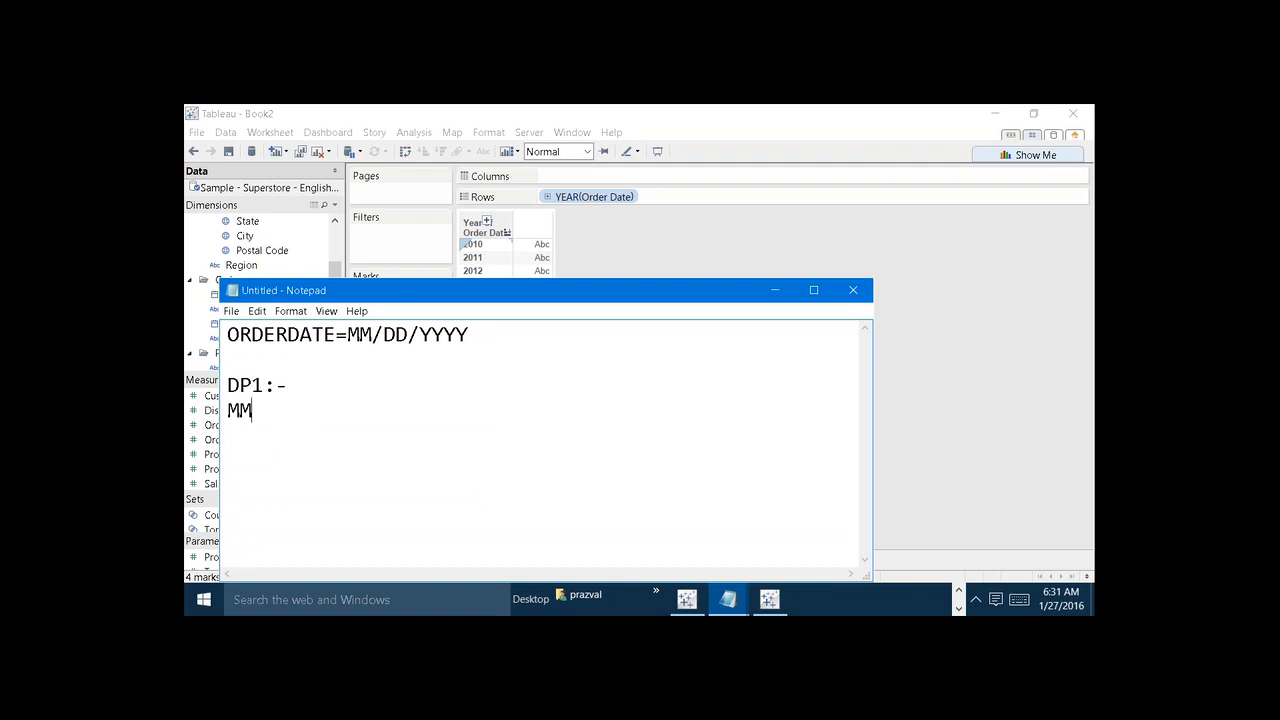
pyautogui.press('Return')
pyautogui.press('Return')
pyautogui.write('DP2:-')
pyautogui.press('Return')
pyautogui.write('DD')
pyautogui.press('Return')
pyautogui.write('DP3:-')
pyautogui.press('Return')
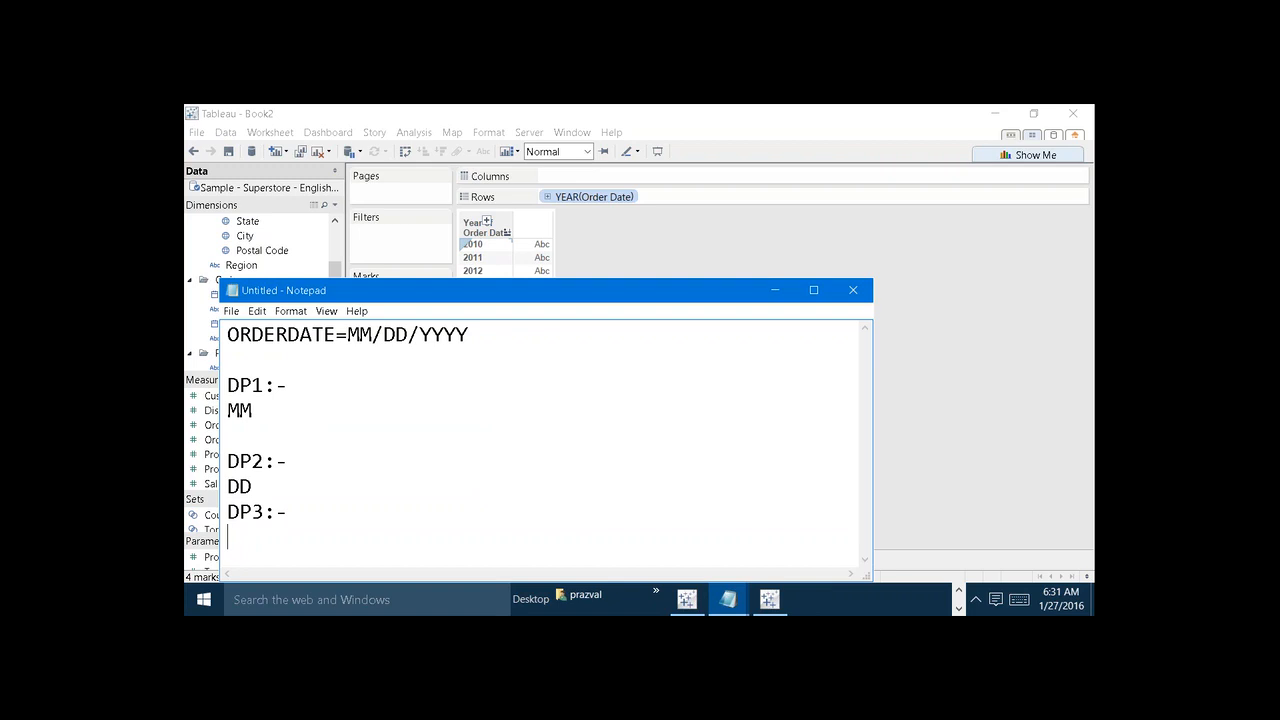
pyautogui.write('YYYY')
# Step: Compare the year rows in Tableau with the YYYY date part in the notes and "Tot.OQ" under TASK4 in the task list
pyautogui.click(467, 244)
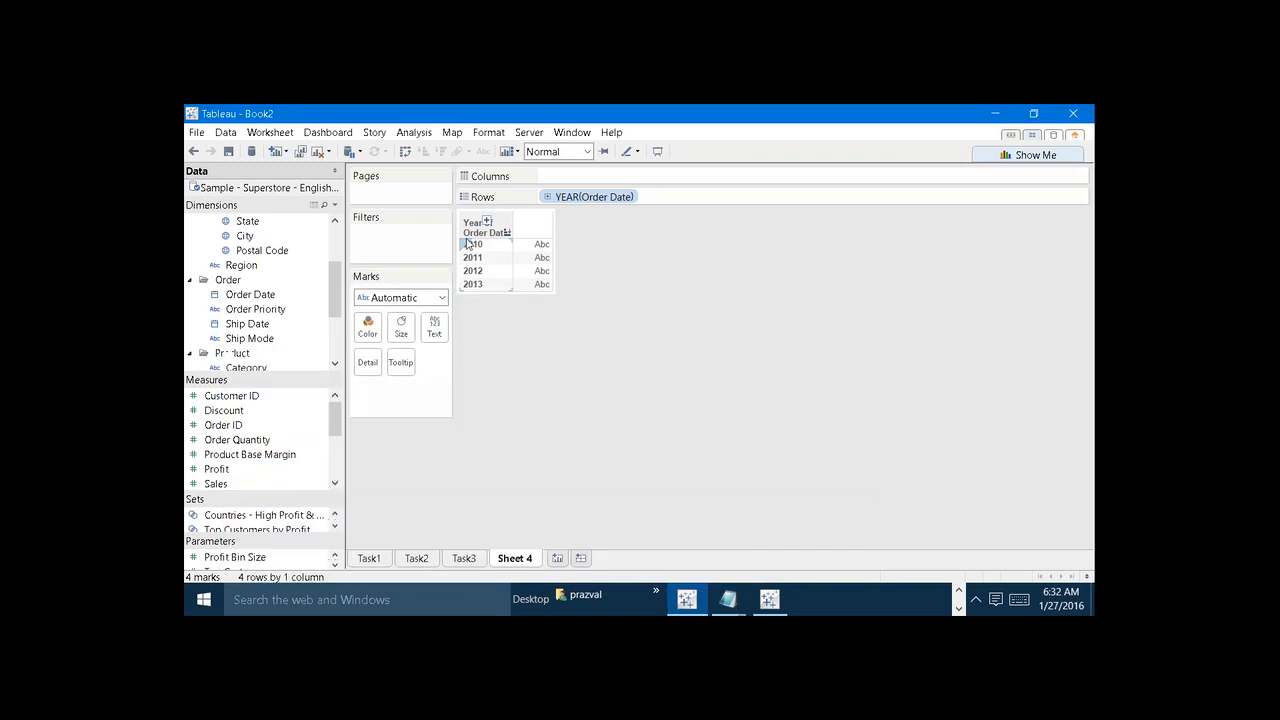
pyautogui.moveTo(728, 597)
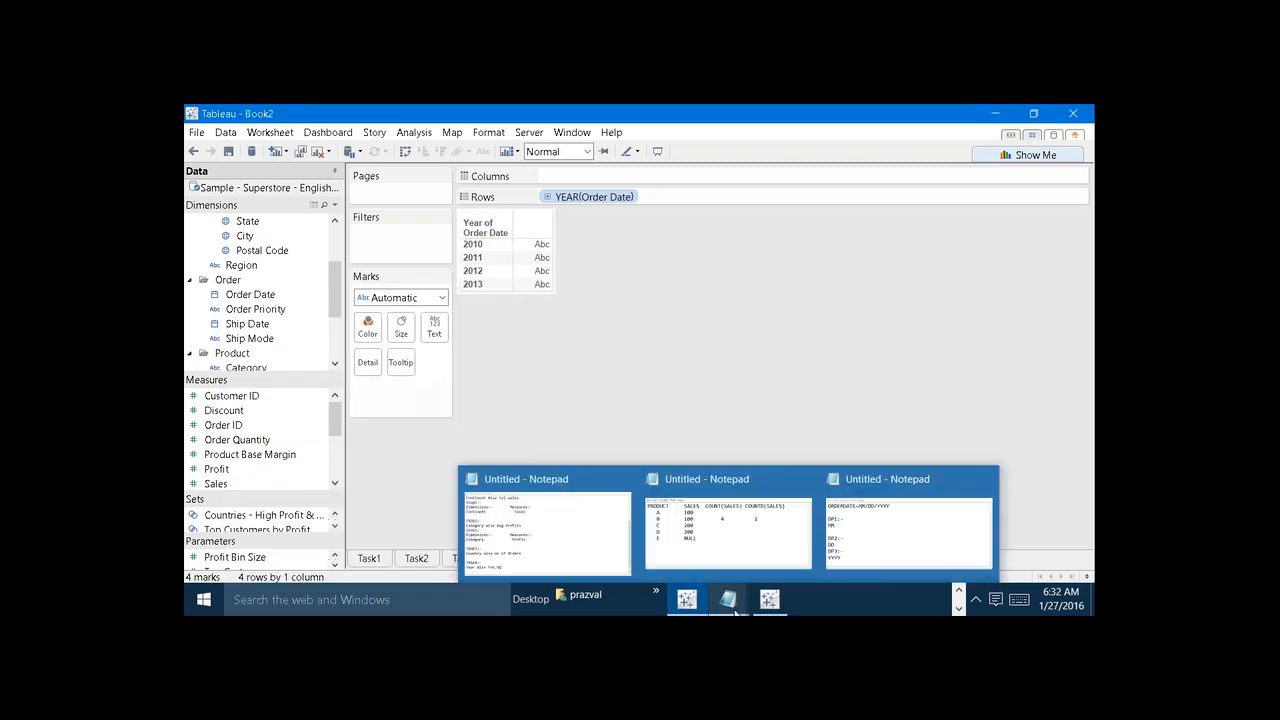
pyautogui.click(840, 537)
pyautogui.moveTo(304, 530); pyautogui.dragTo(228, 537)
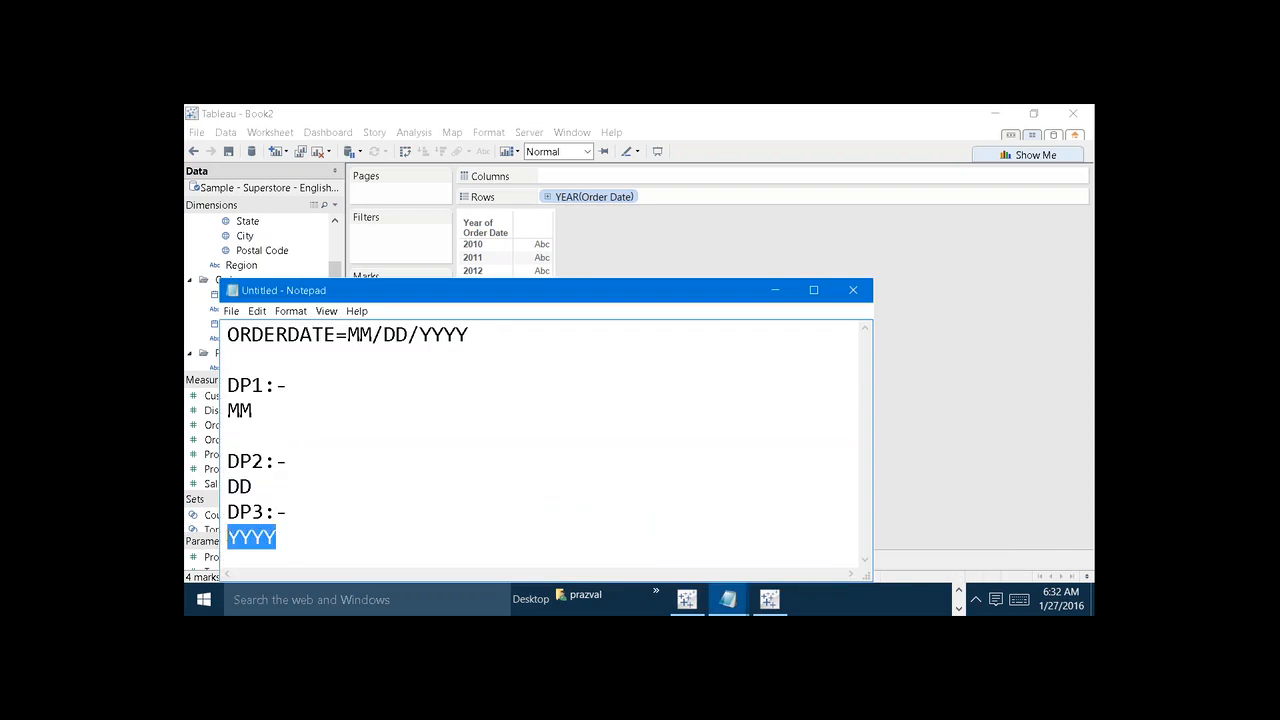
pyautogui.click(783, 299)
pyautogui.moveTo(743, 596)
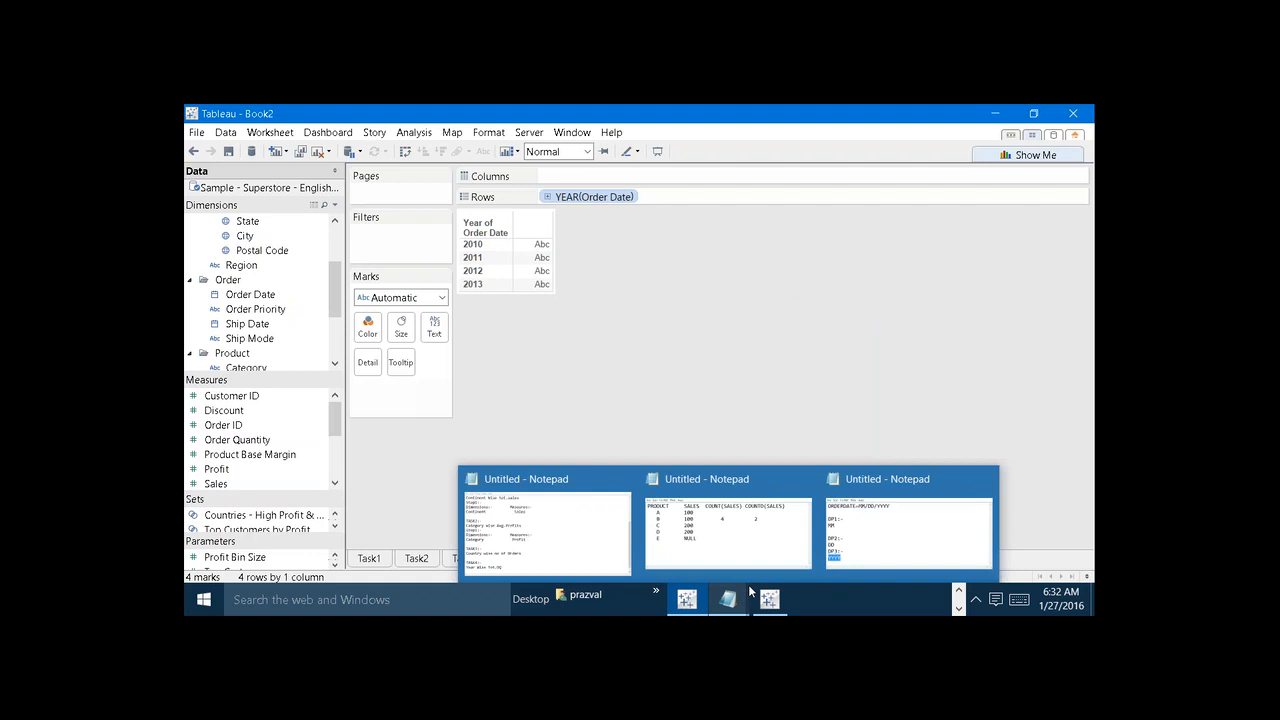
pyautogui.click(575, 541)
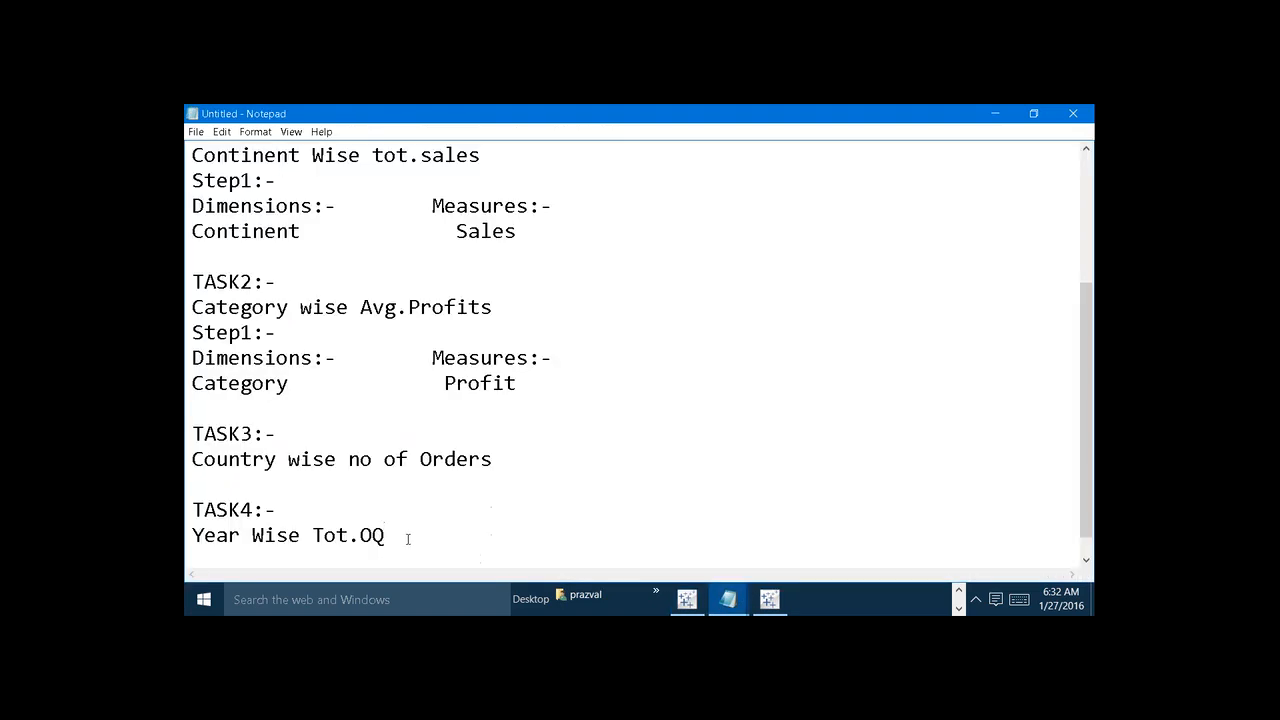
pyautogui.moveTo(408, 539); pyautogui.dragTo(312, 537)
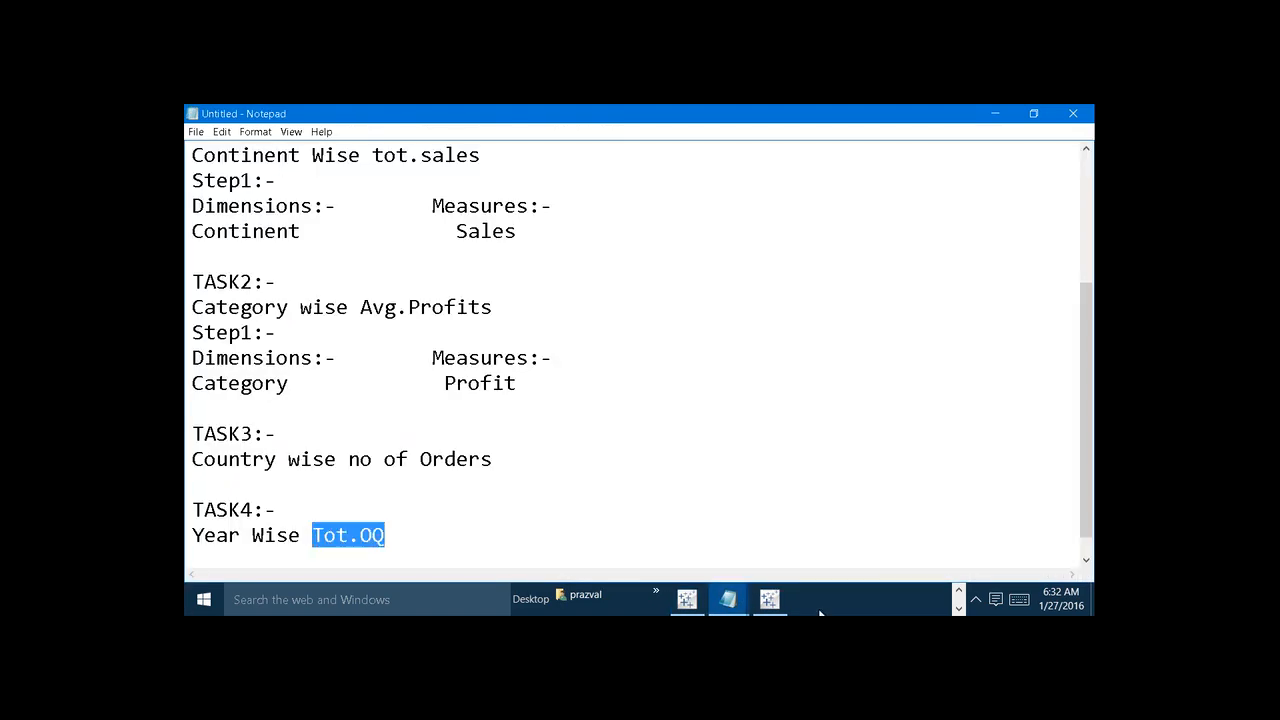
# Step: Switch to Tableau, place Order Quantity on Columns, and swap the rows and columns of the line chart
pyautogui.click(686, 599)
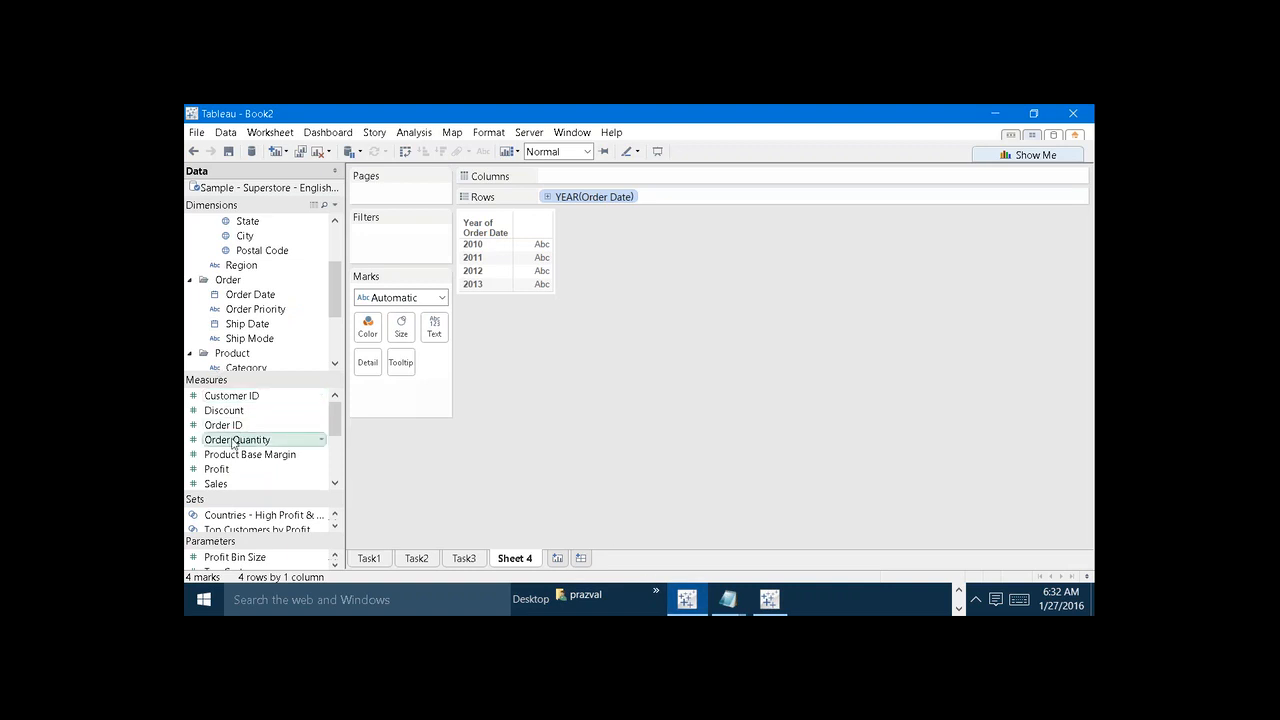
pyautogui.moveTo(233, 444); pyautogui.dragTo(615, 185)
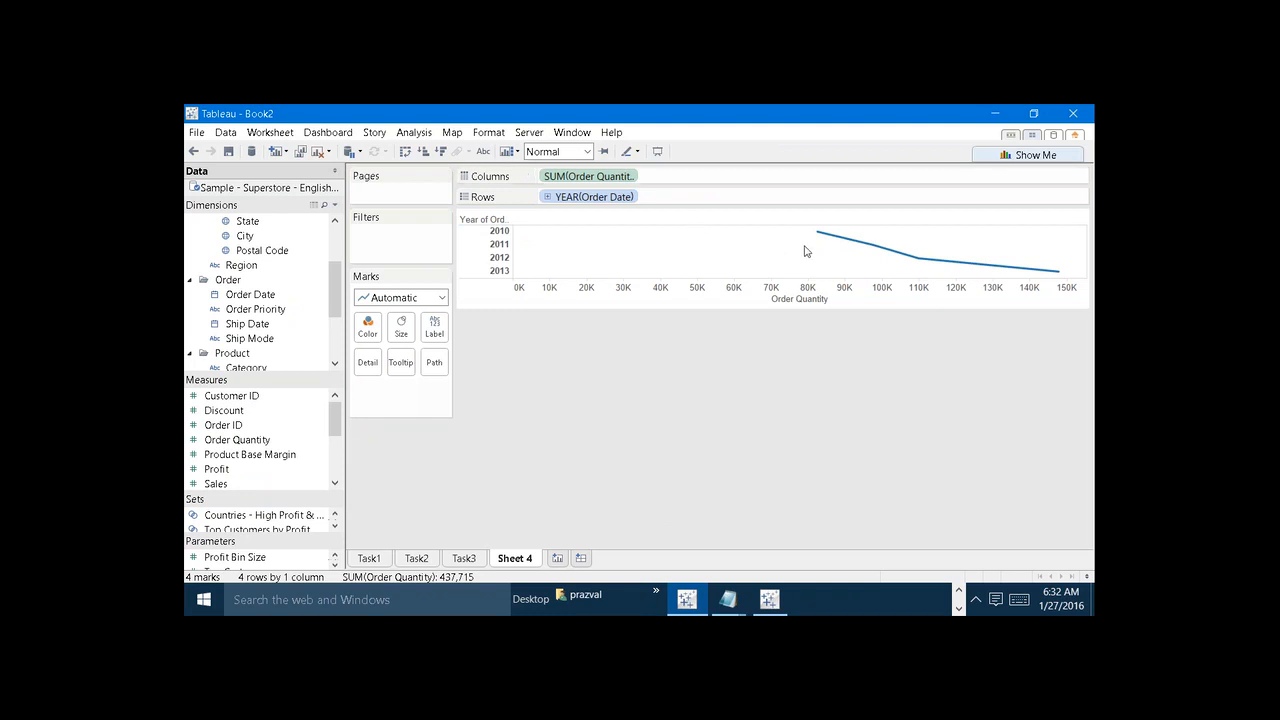
pyautogui.moveTo(893, 250)
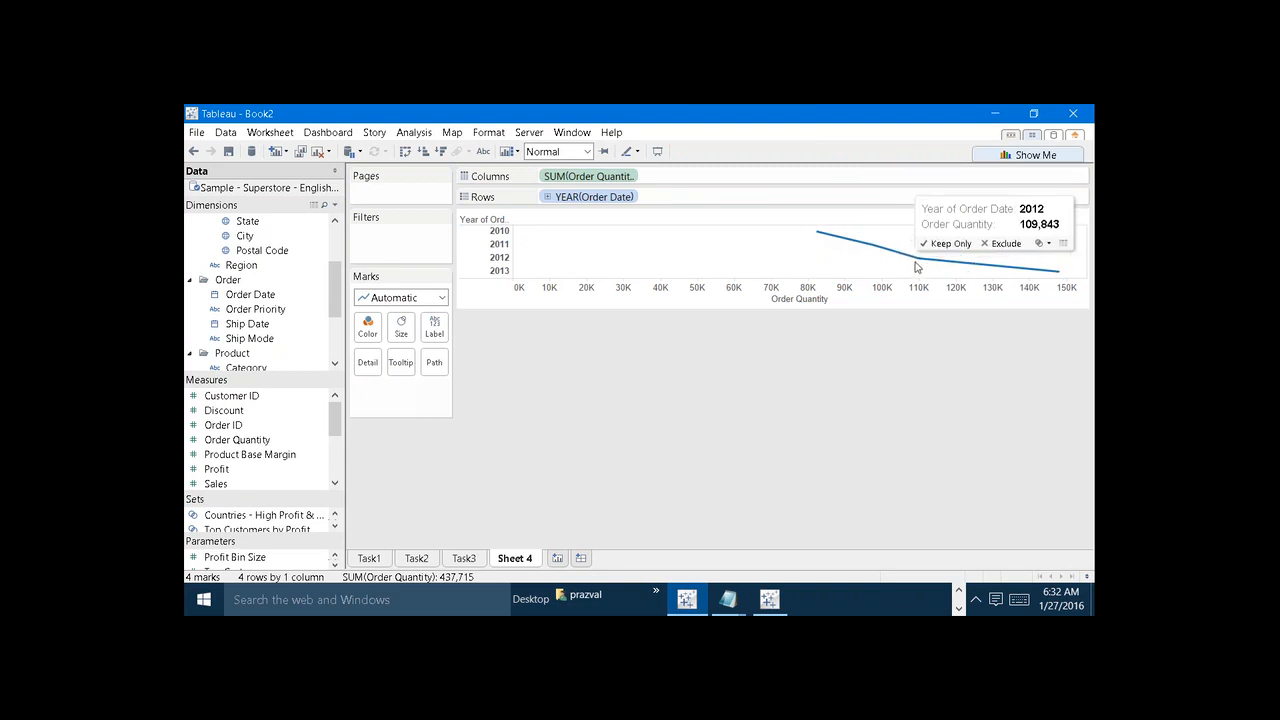
pyautogui.moveTo(843, 246)
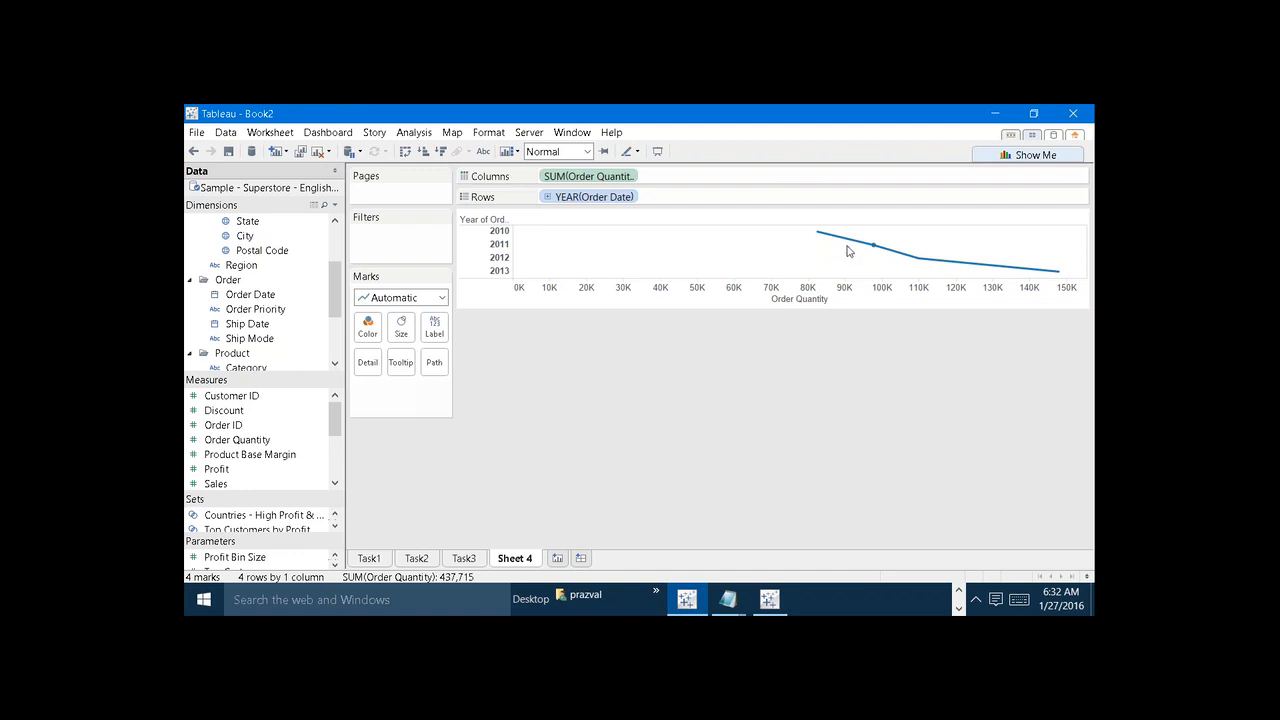
pyautogui.click(406, 151)
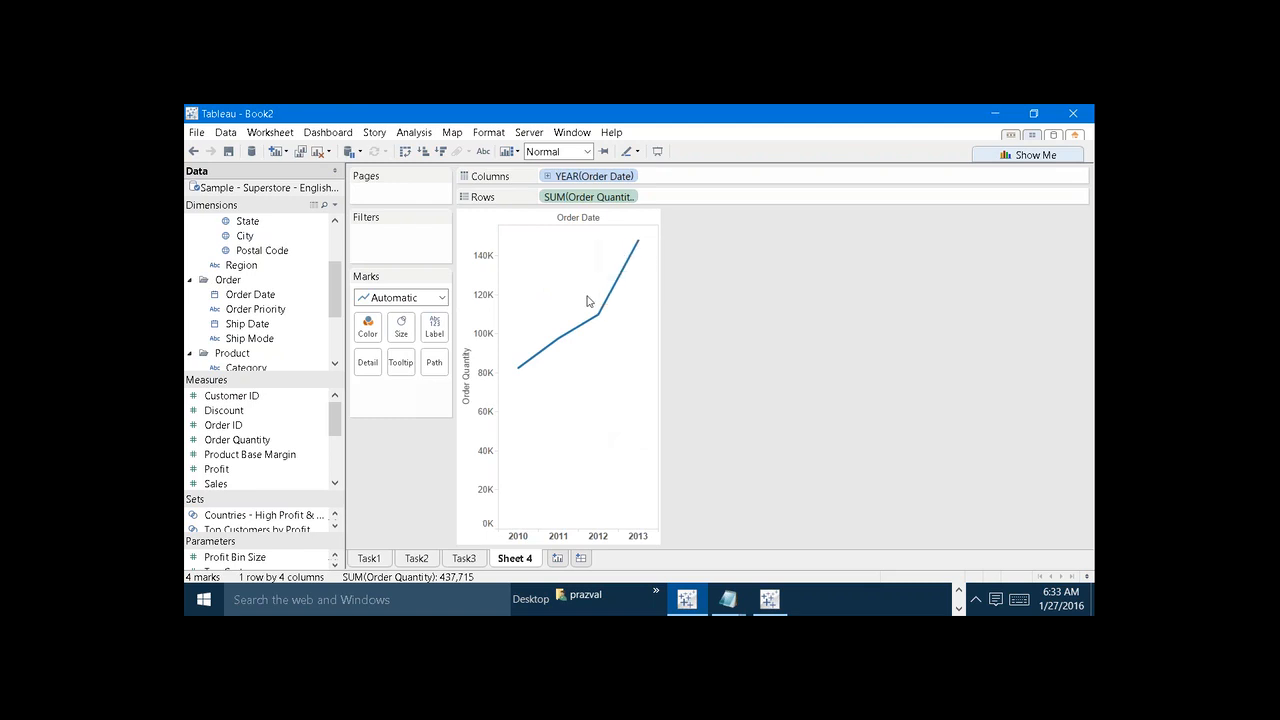
# Step: Examine the order quantity line from 2010 to 2013 by highlighting its first and last years, and clear the selection
pyautogui.moveTo(571, 337)
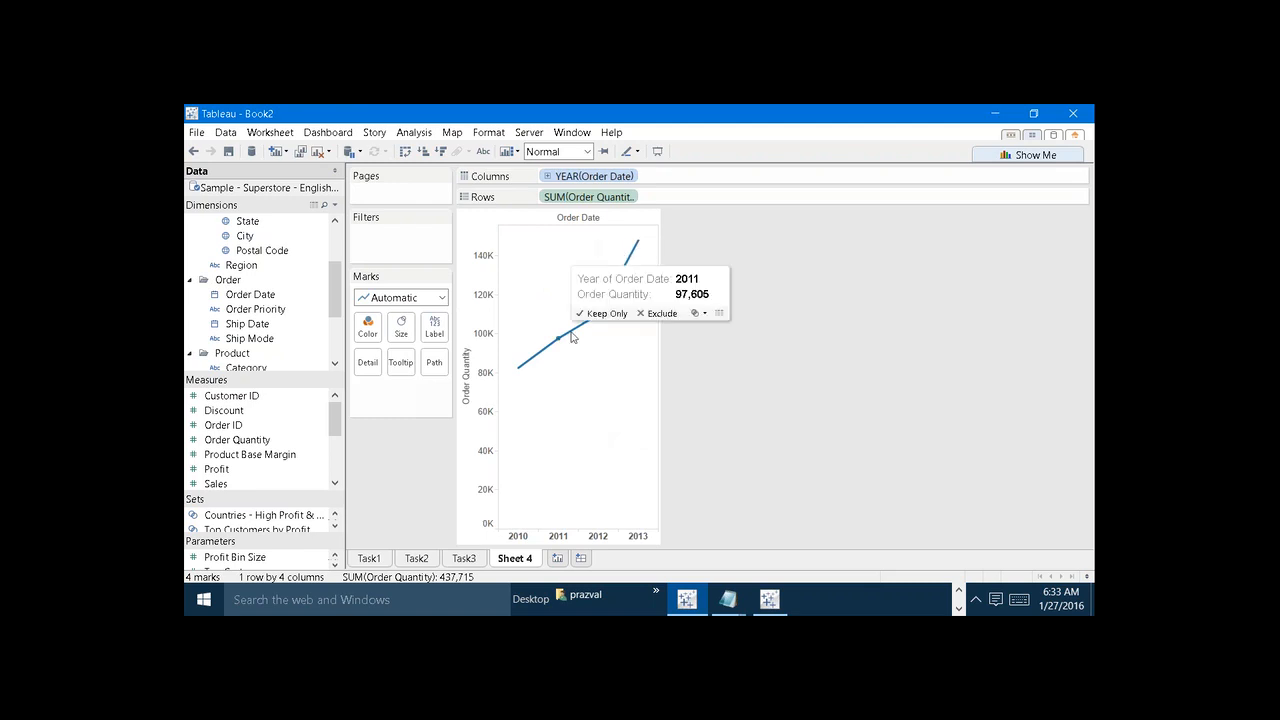
pyautogui.click(518, 536)
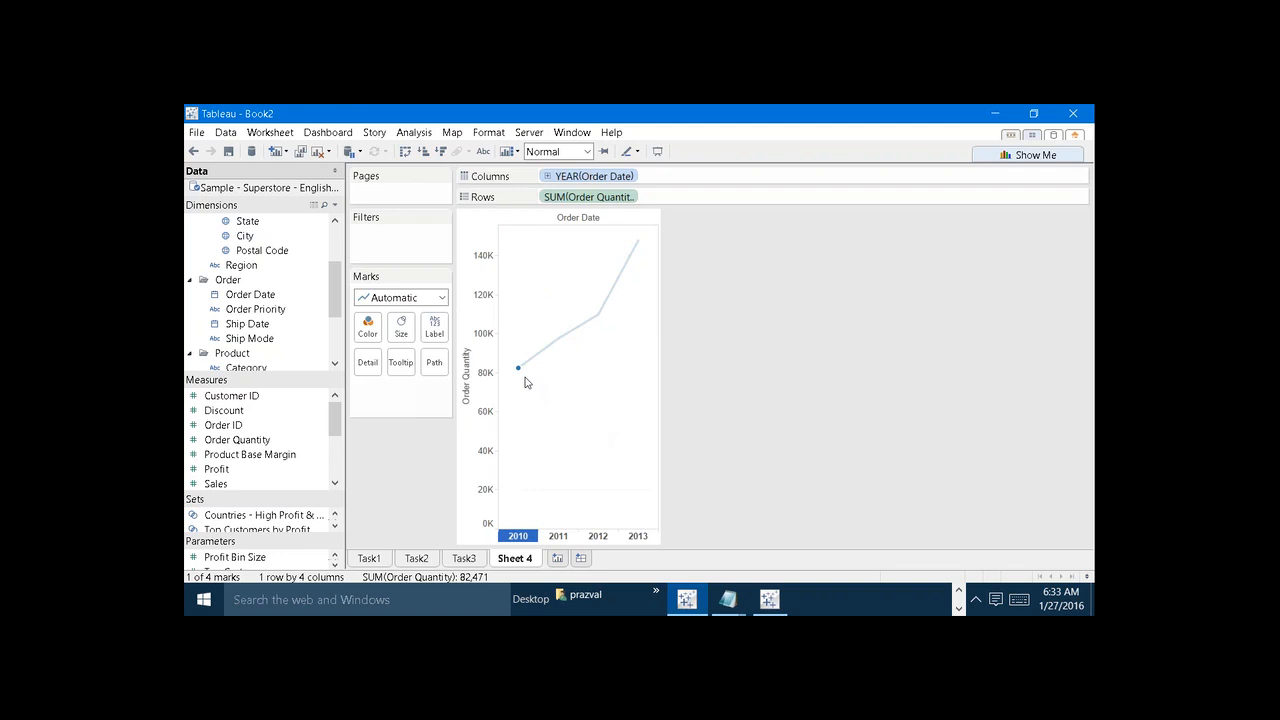
pyautogui.click(640, 538)
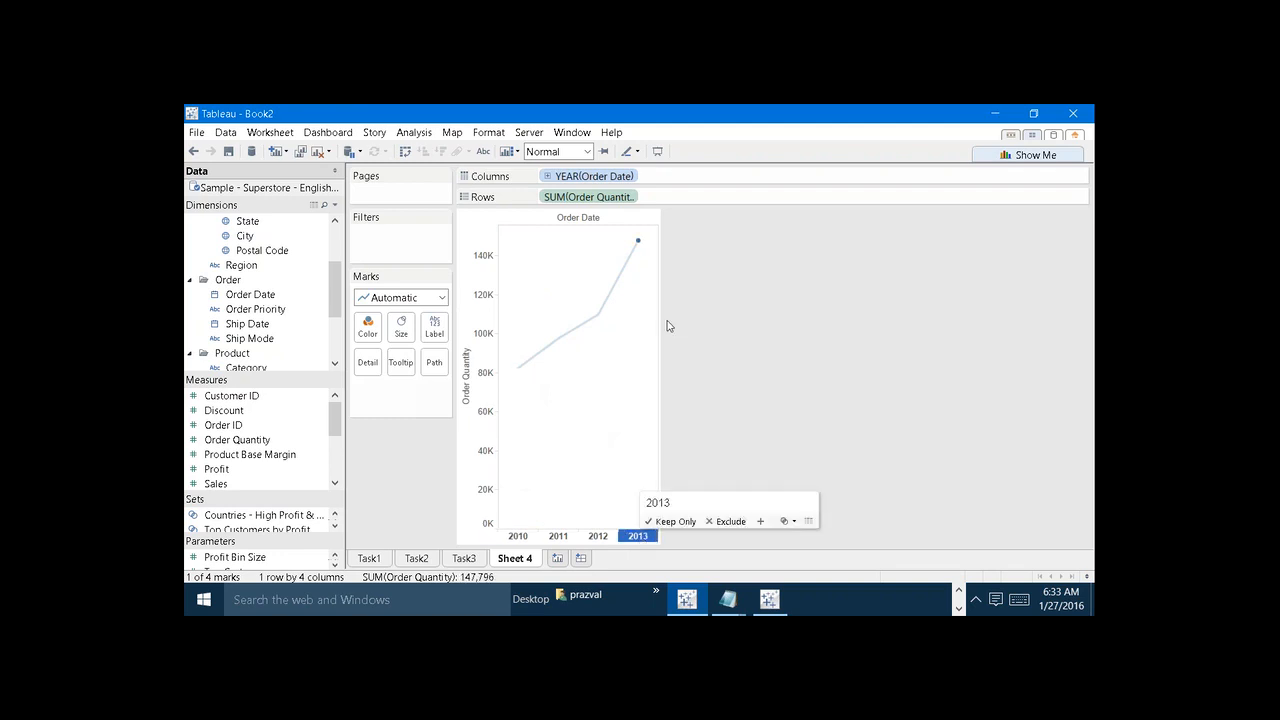
pyautogui.click(711, 343)
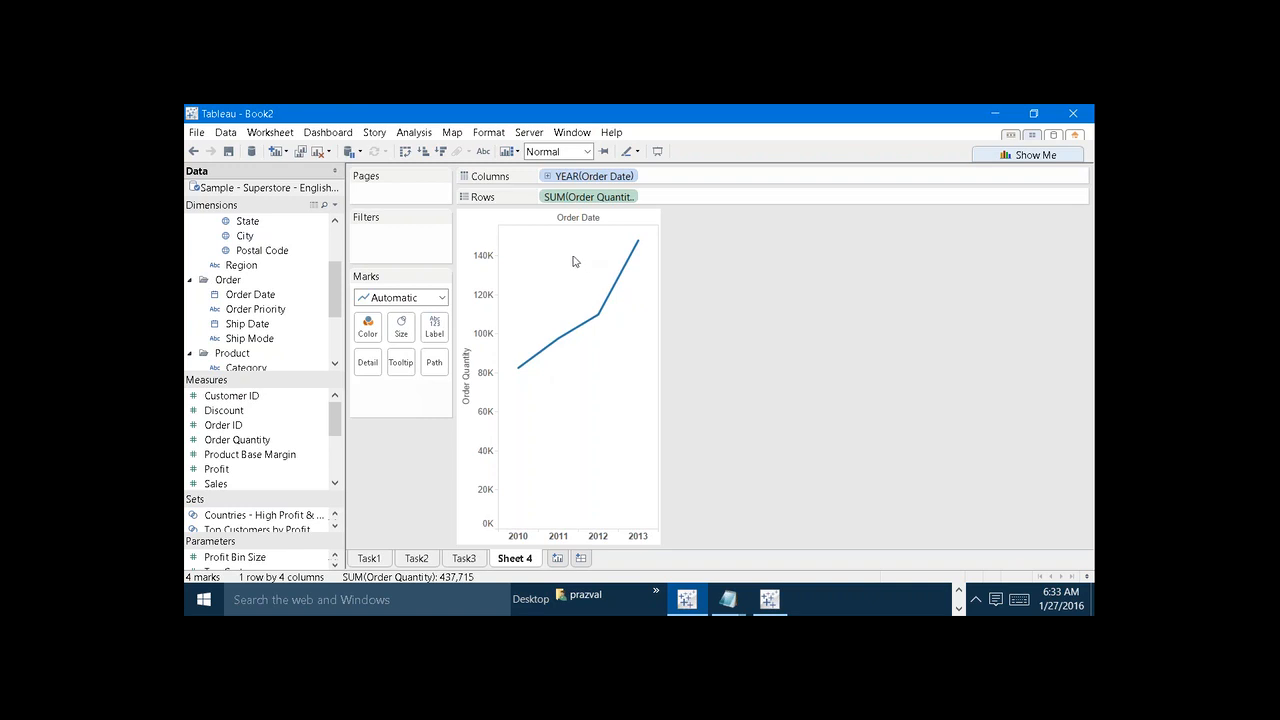
# Step: Show mark labels on the line, with Order Date as its color and Order Quantity as its size
pyautogui.click(489, 155)
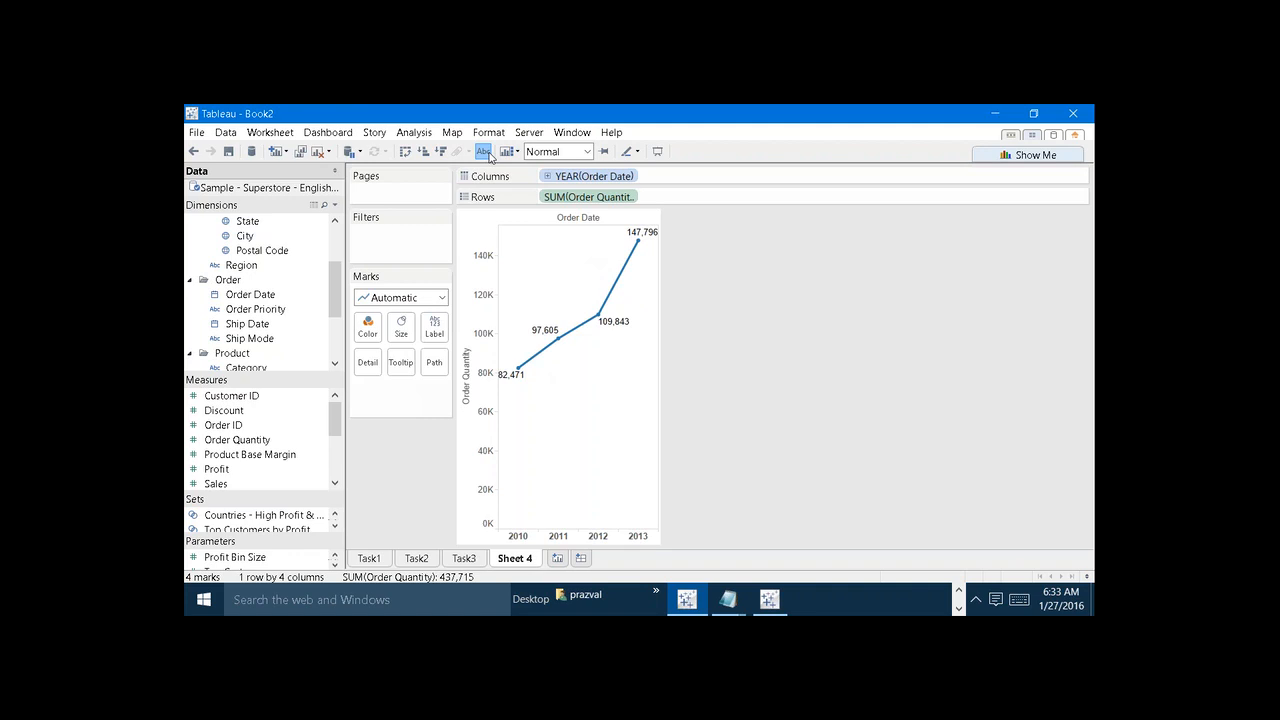
pyautogui.click(272, 296)
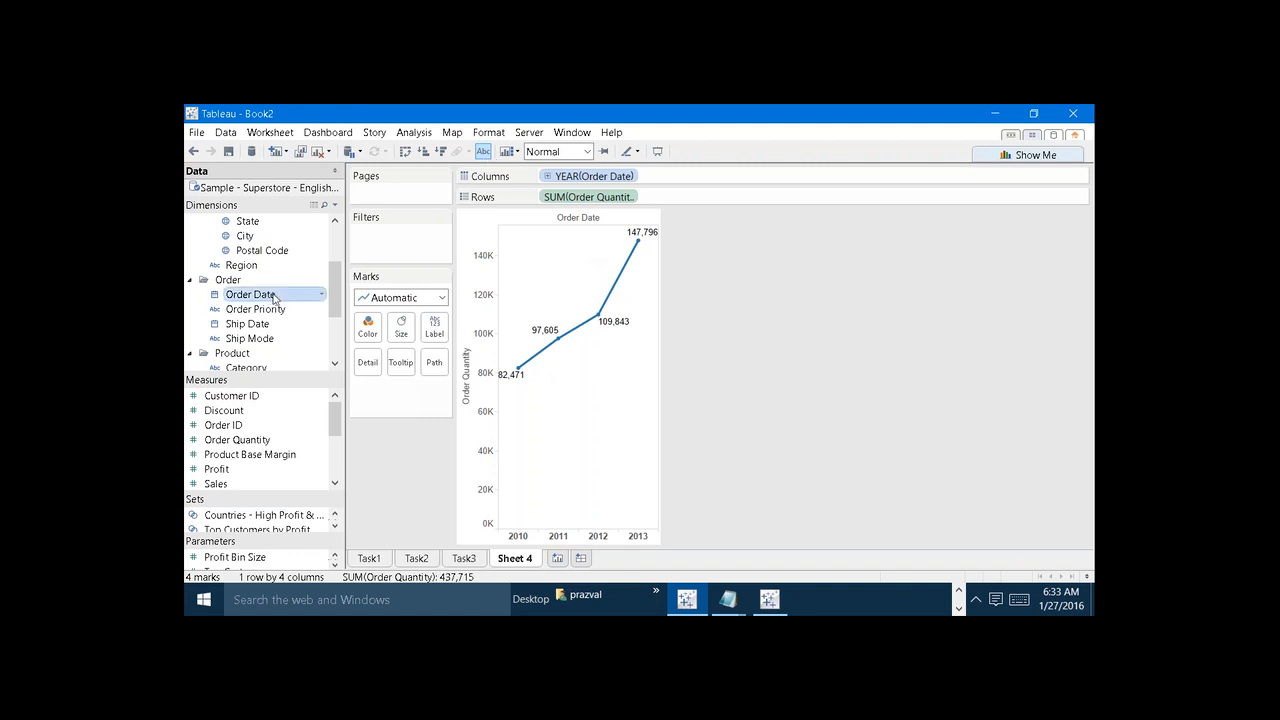
pyautogui.moveTo(272, 296); pyautogui.dragTo(368, 326)
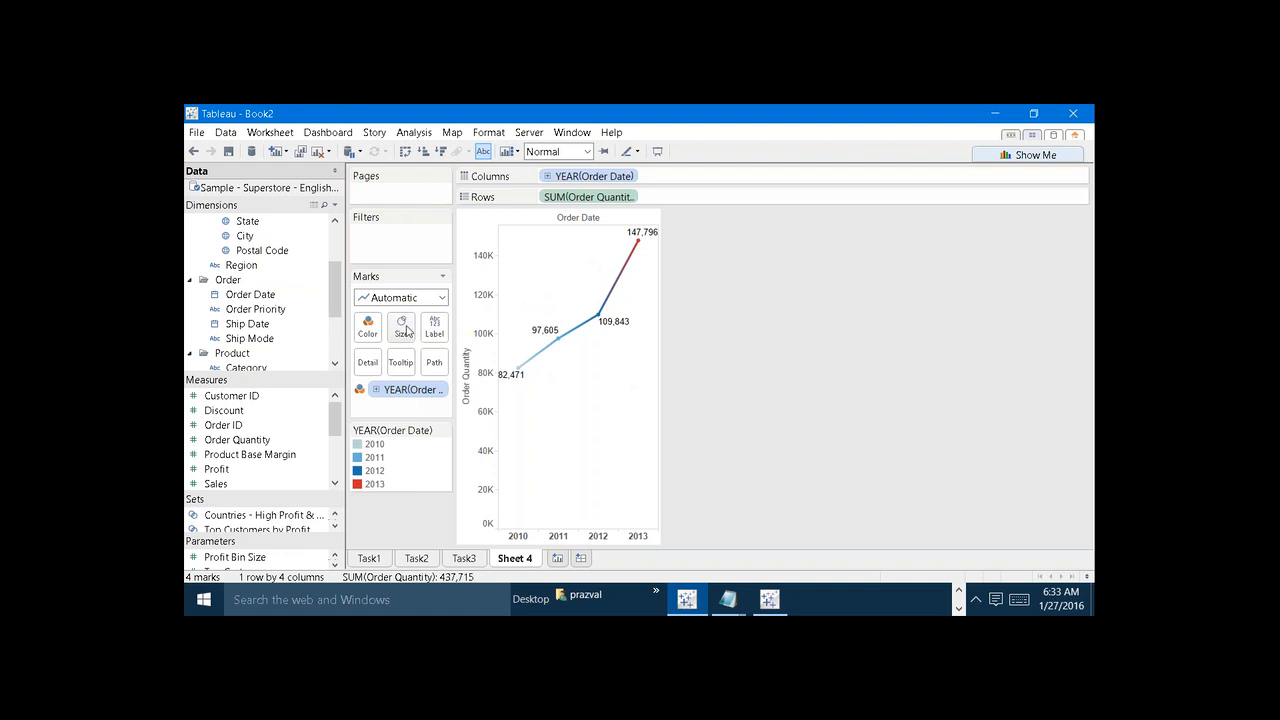
pyautogui.moveTo(254, 444); pyautogui.dragTo(400, 328)
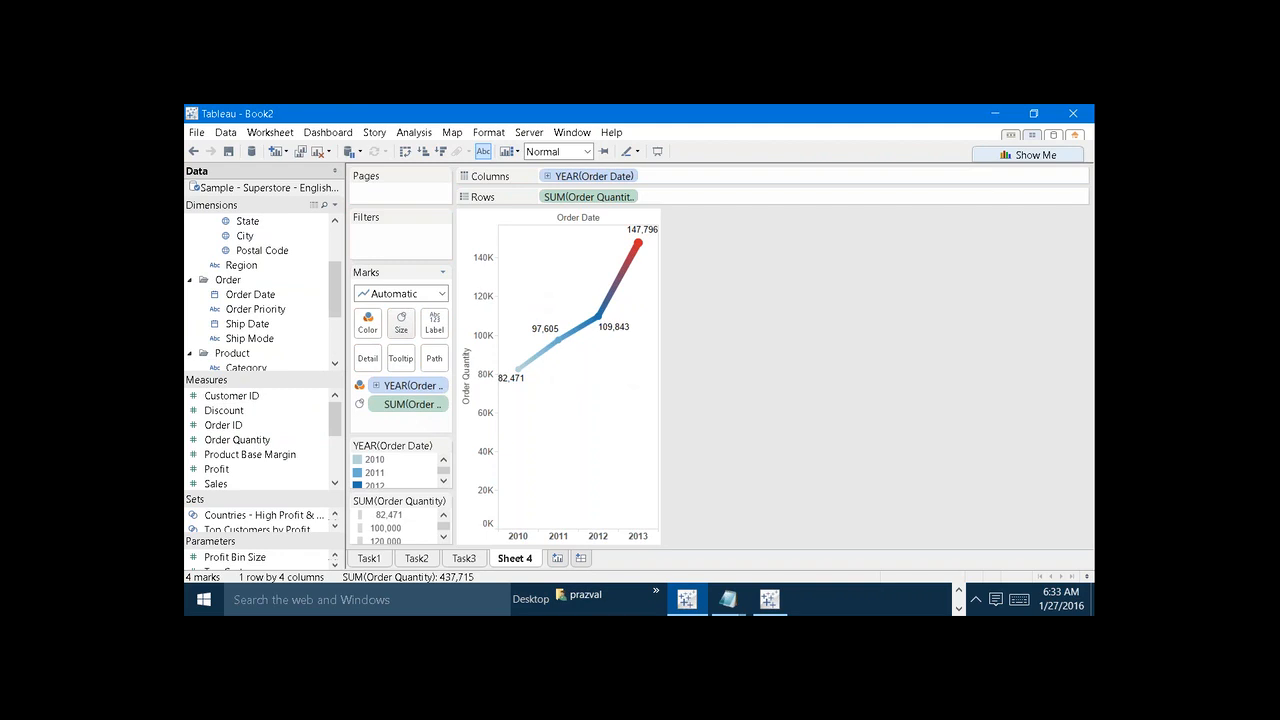
# Step: Rename the Sheet 4 worksheet as Task4 and add a new blank worksheet after it
pyautogui.rightClick(512, 562)
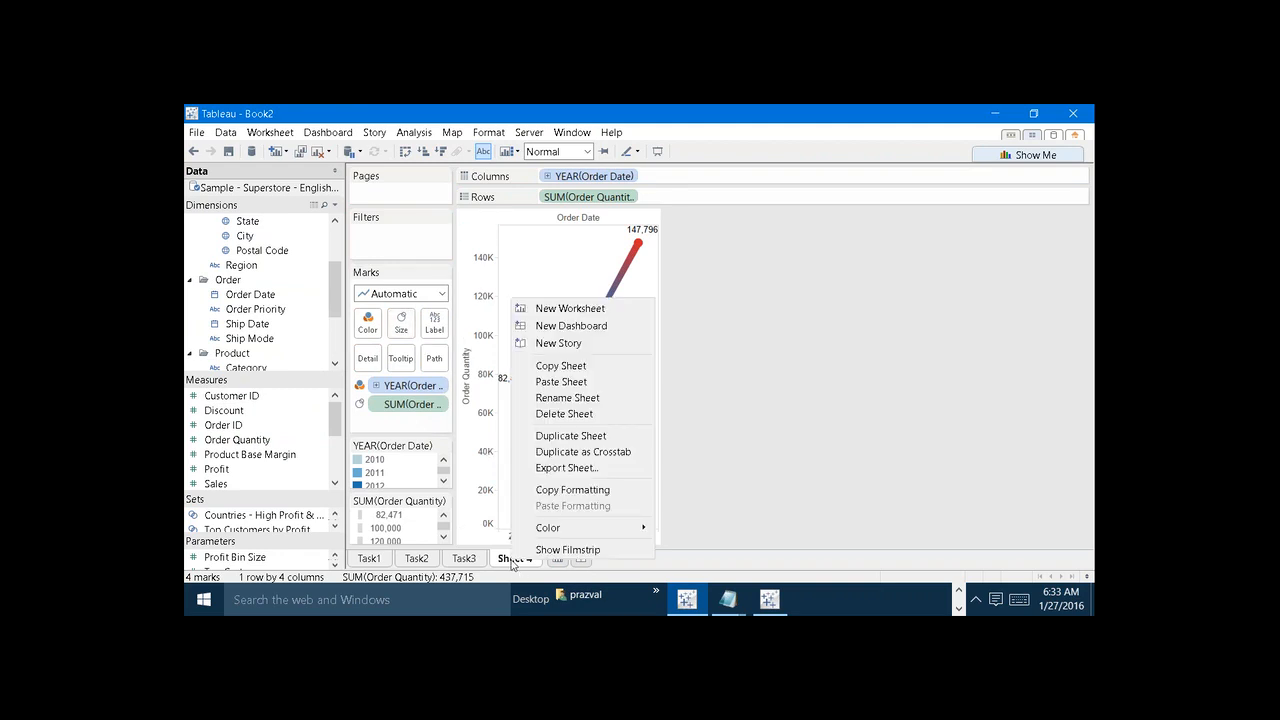
pyautogui.click(563, 403)
pyautogui.write('T')
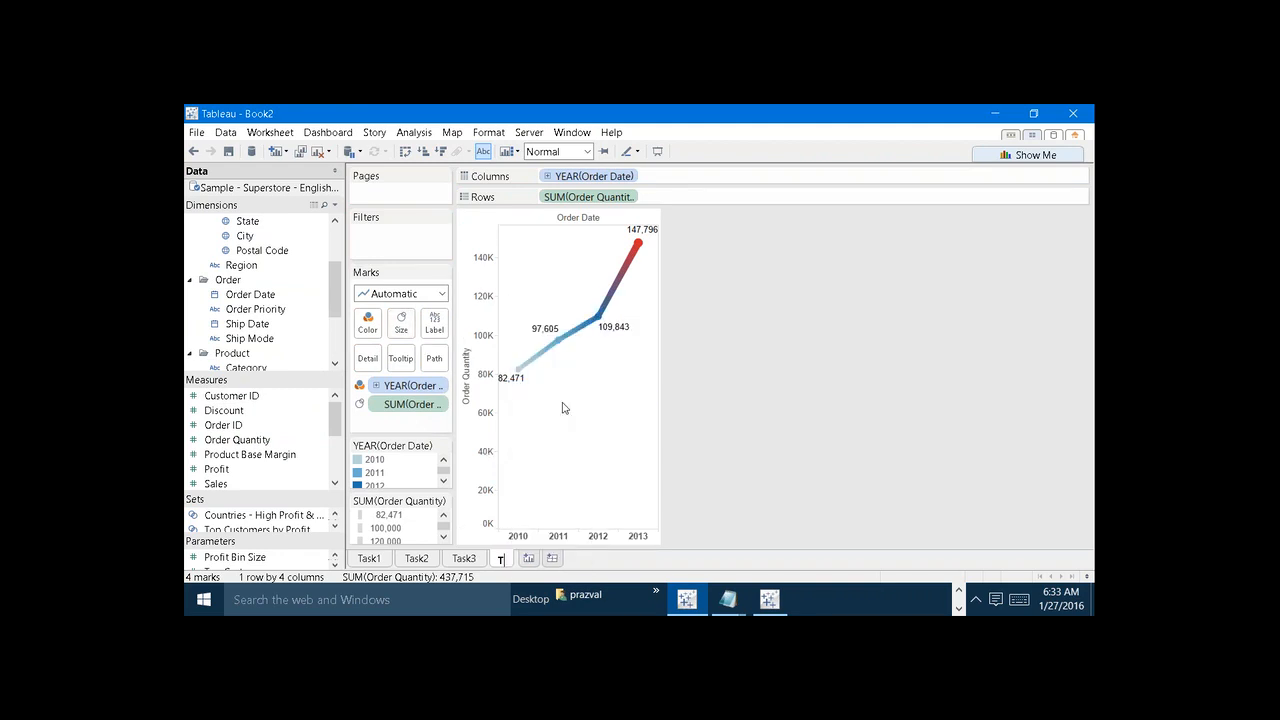
pyautogui.write('ask4')
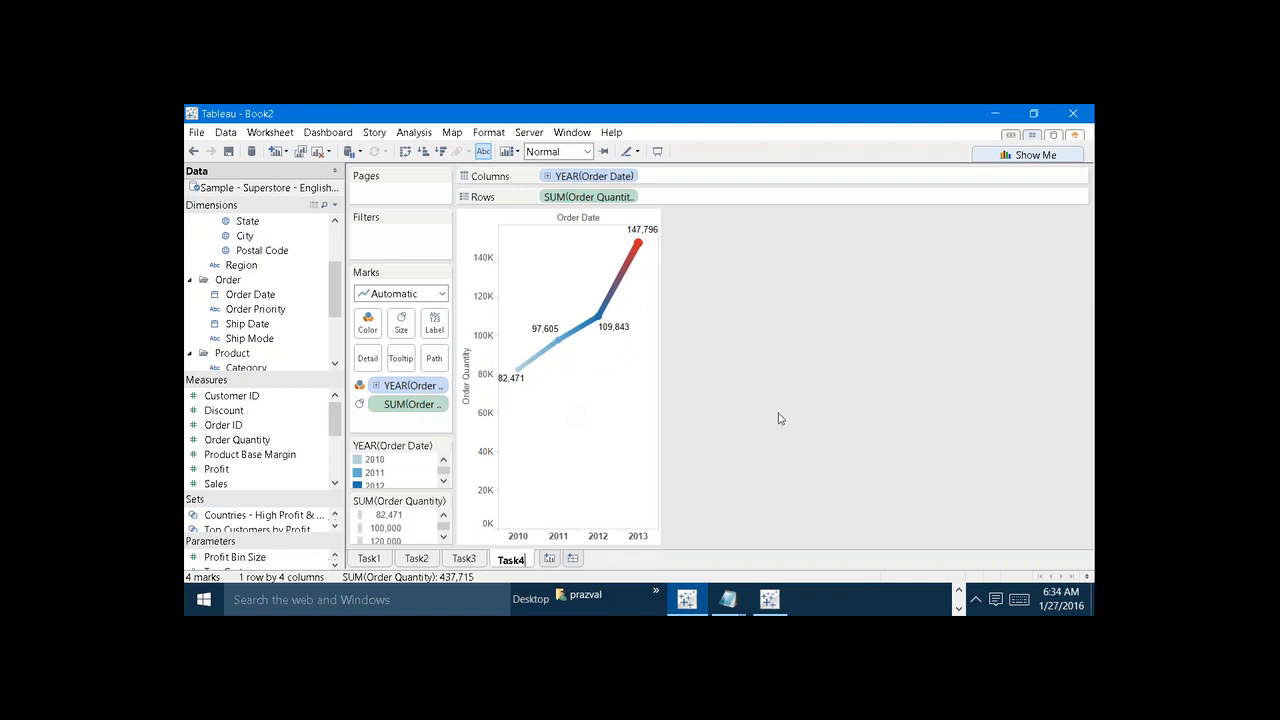
pyautogui.press('Return')
pyautogui.click(551, 558)
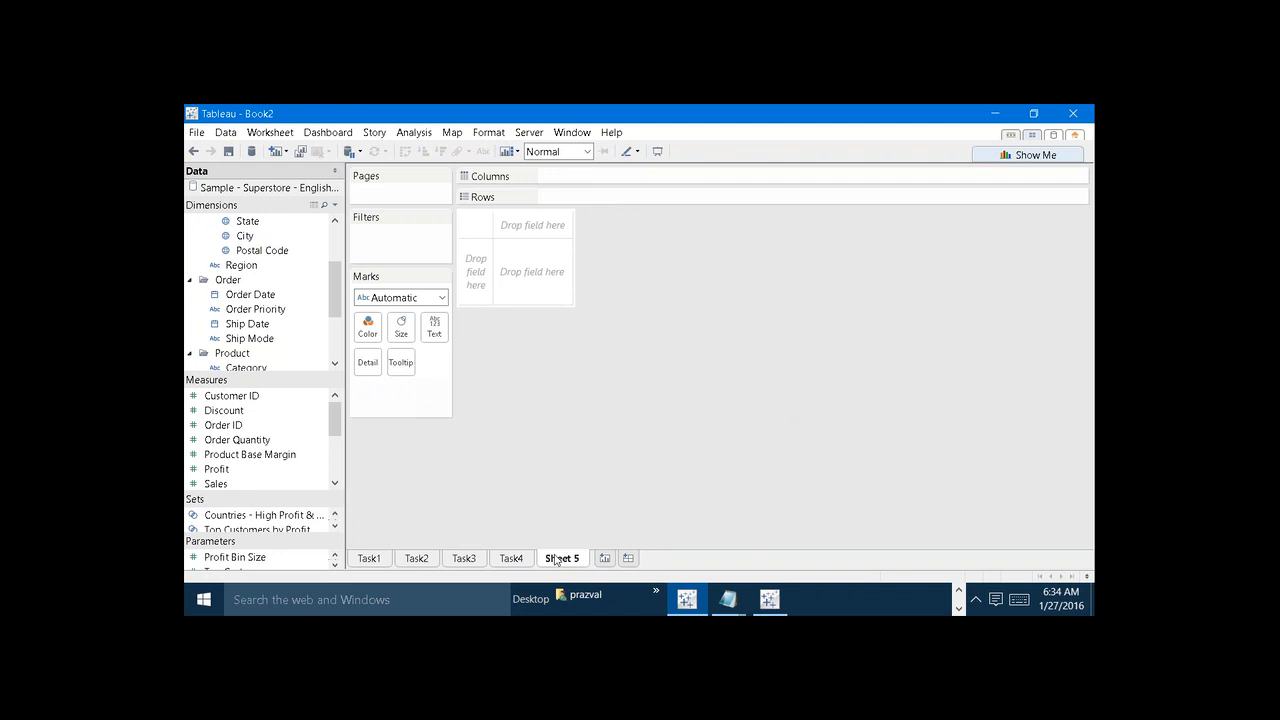
# Step: Switch to the task list in Notepad and add "Task5:-" with "Month Wise tot.Profits" beneath the TASK4 entry
pyautogui.moveTo(734, 597)
pyautogui.click(874, 543)
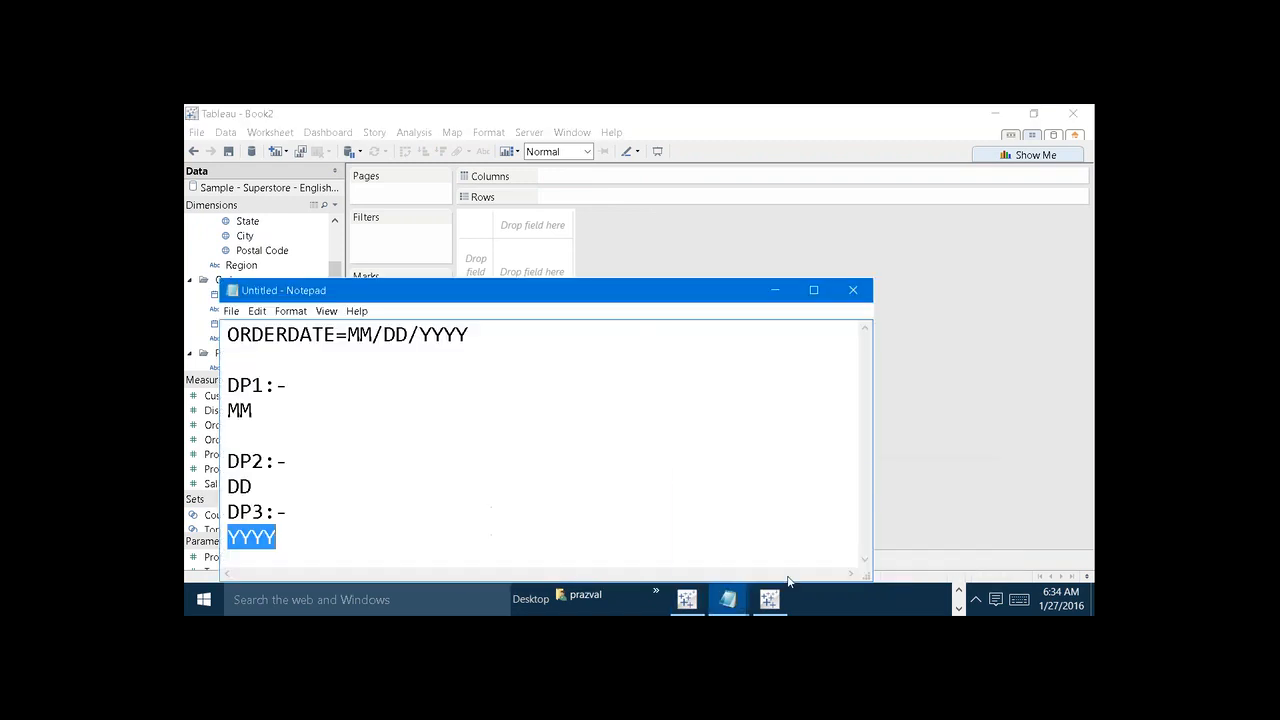
pyautogui.click(483, 520)
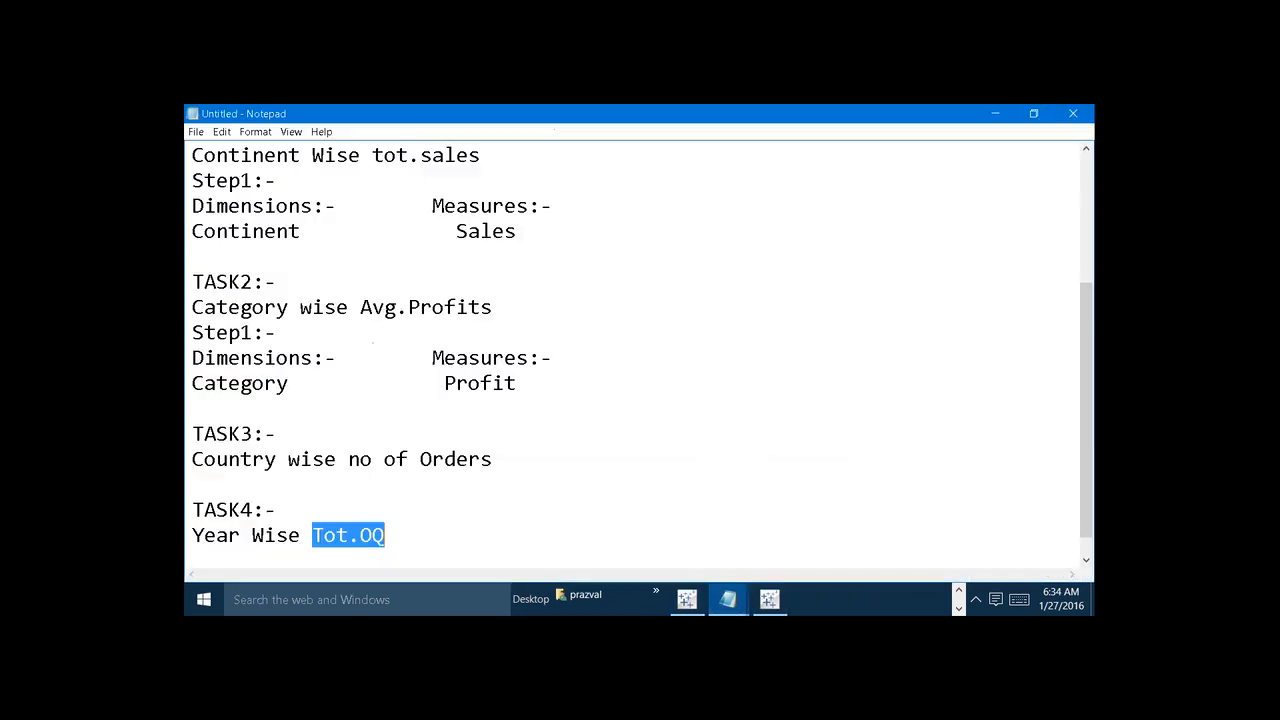
pyautogui.click(460, 538)
pyautogui.press('Return')
pyautogui.press('Return')
pyautogui.write('T')
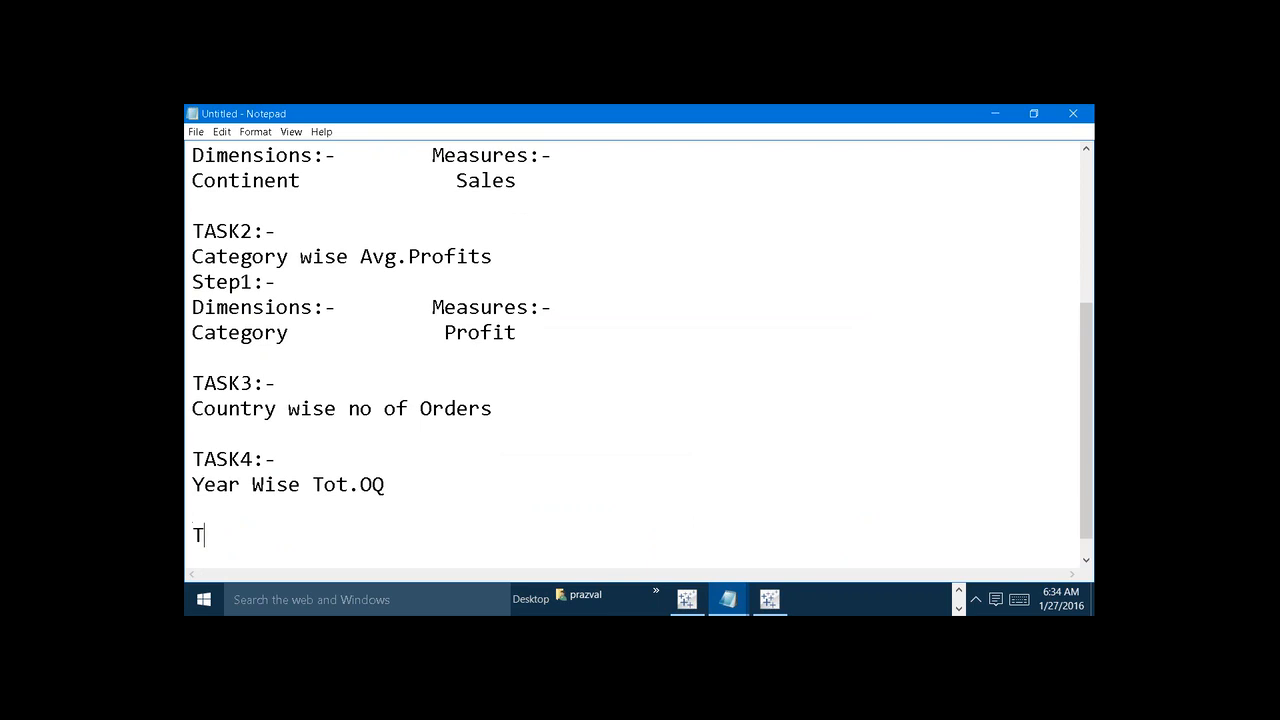
pyautogui.write('ask5:-')
pyautogui.press('Return')
pyautogui.write('Month ')
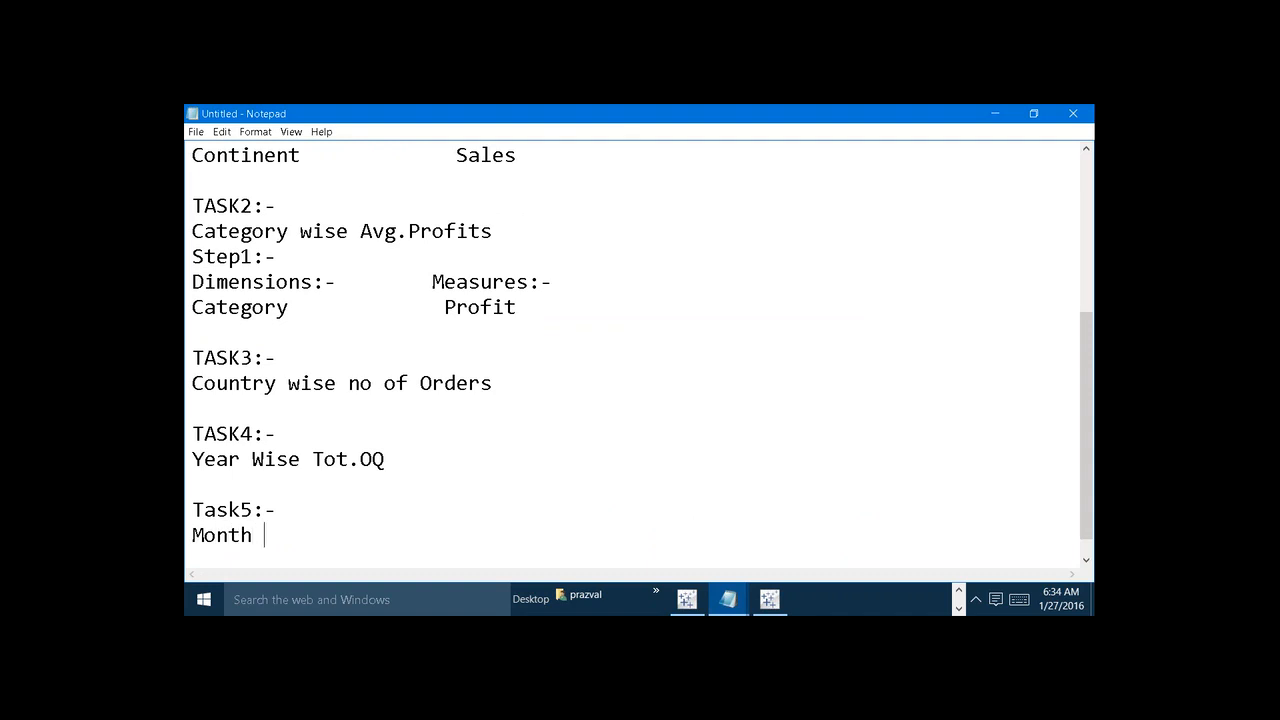
pyautogui.write('Wise tot.P')
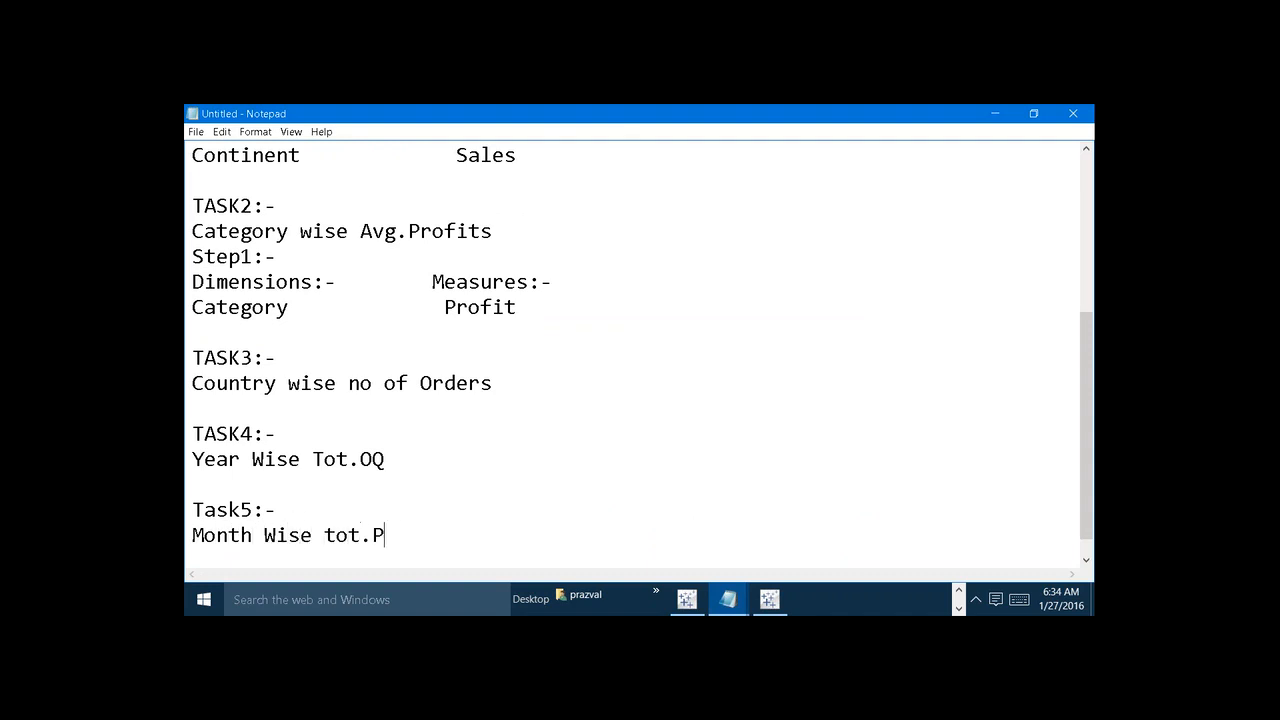
pyautogui.write('rofits')
# Step: Switch to Tableau, place Order Date on Rows in Sheet 5, and set its discrete date part to Month
pyautogui.moveTo(686, 598)
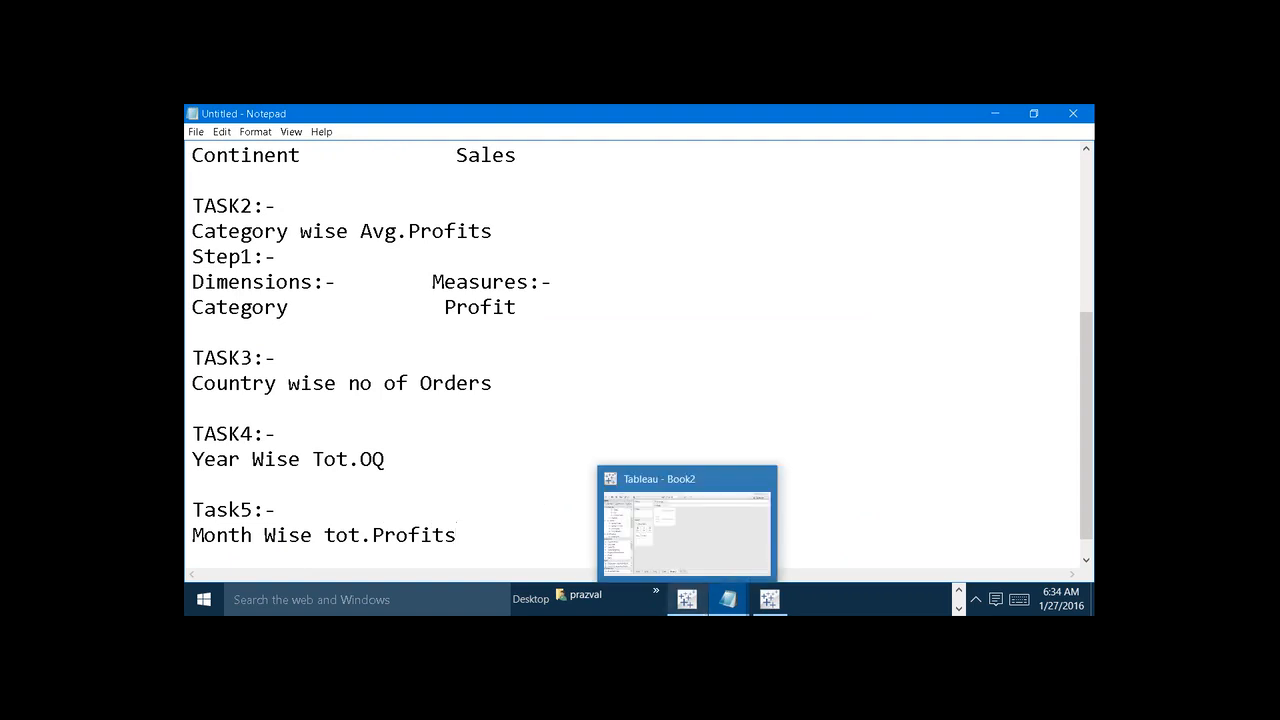
pyautogui.click(704, 558)
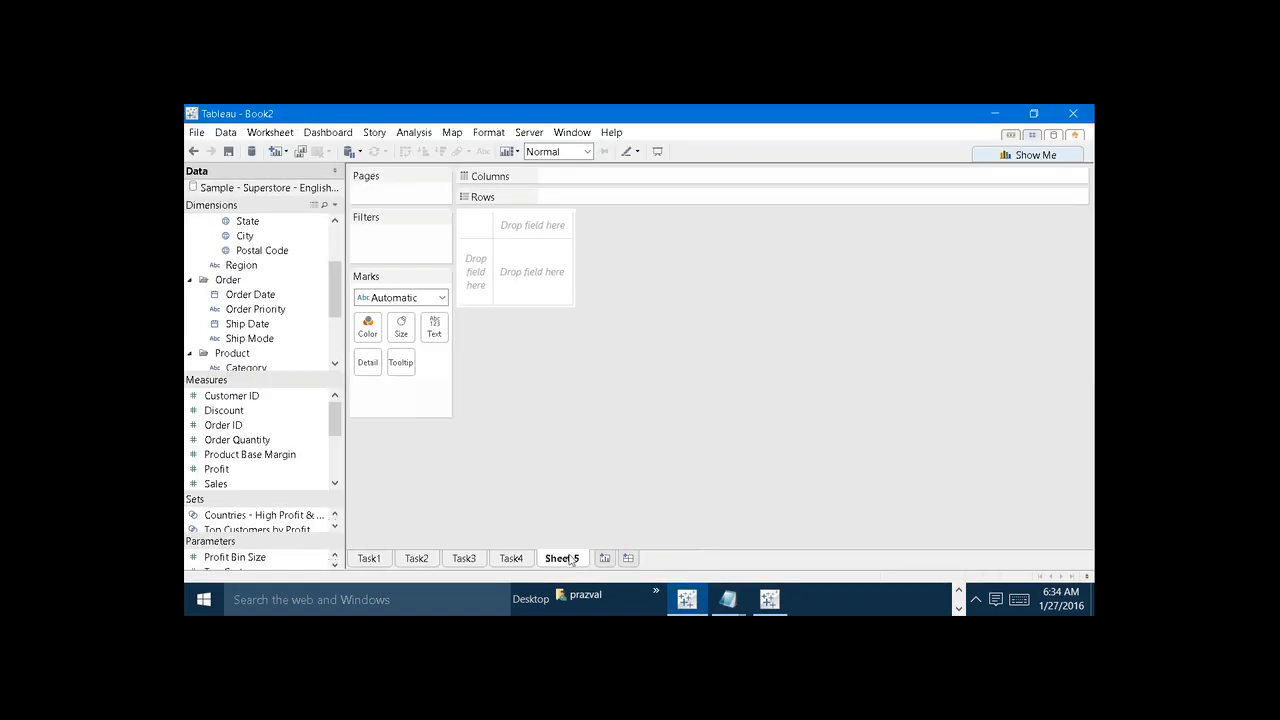
pyautogui.click(511, 558)
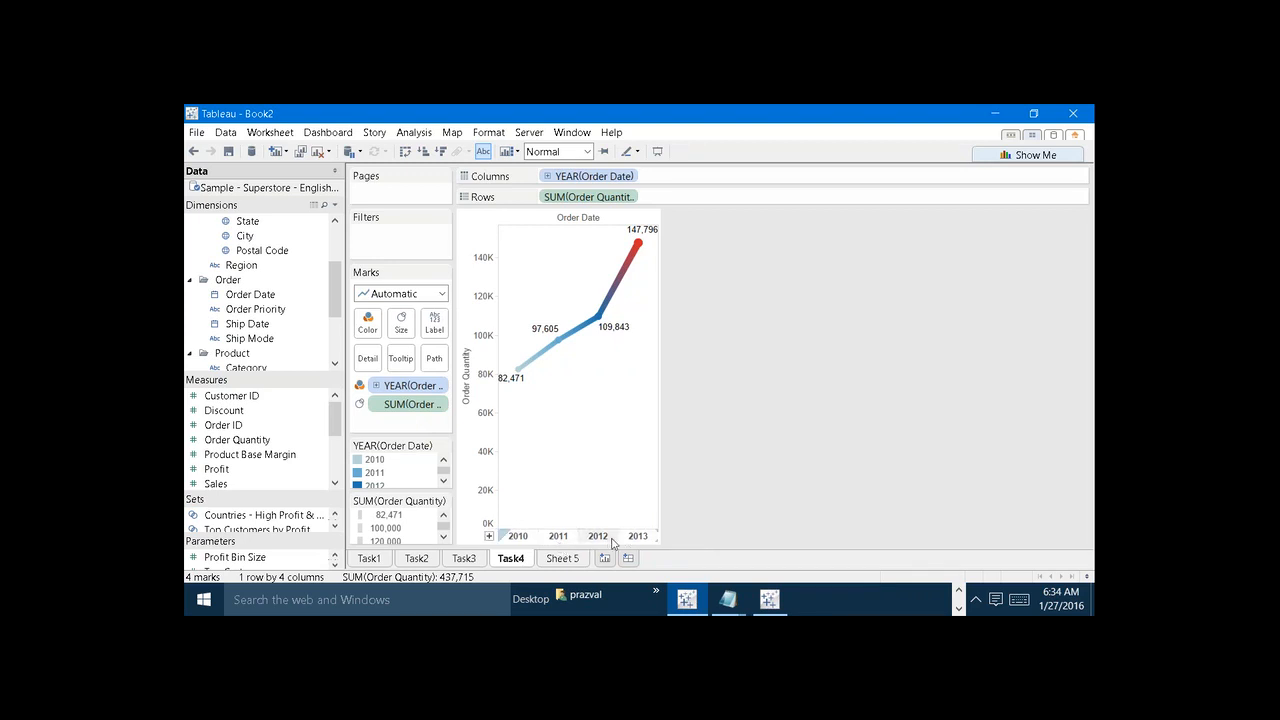
pyautogui.click(575, 560)
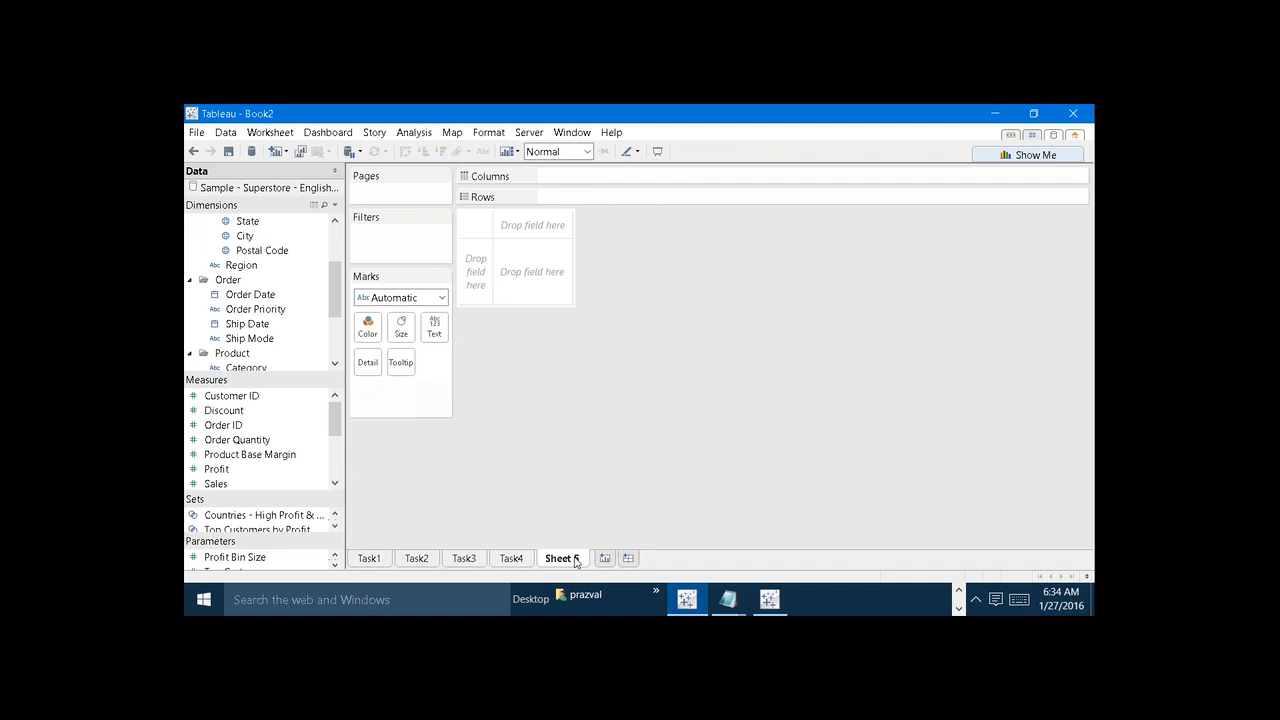
pyautogui.click(274, 294)
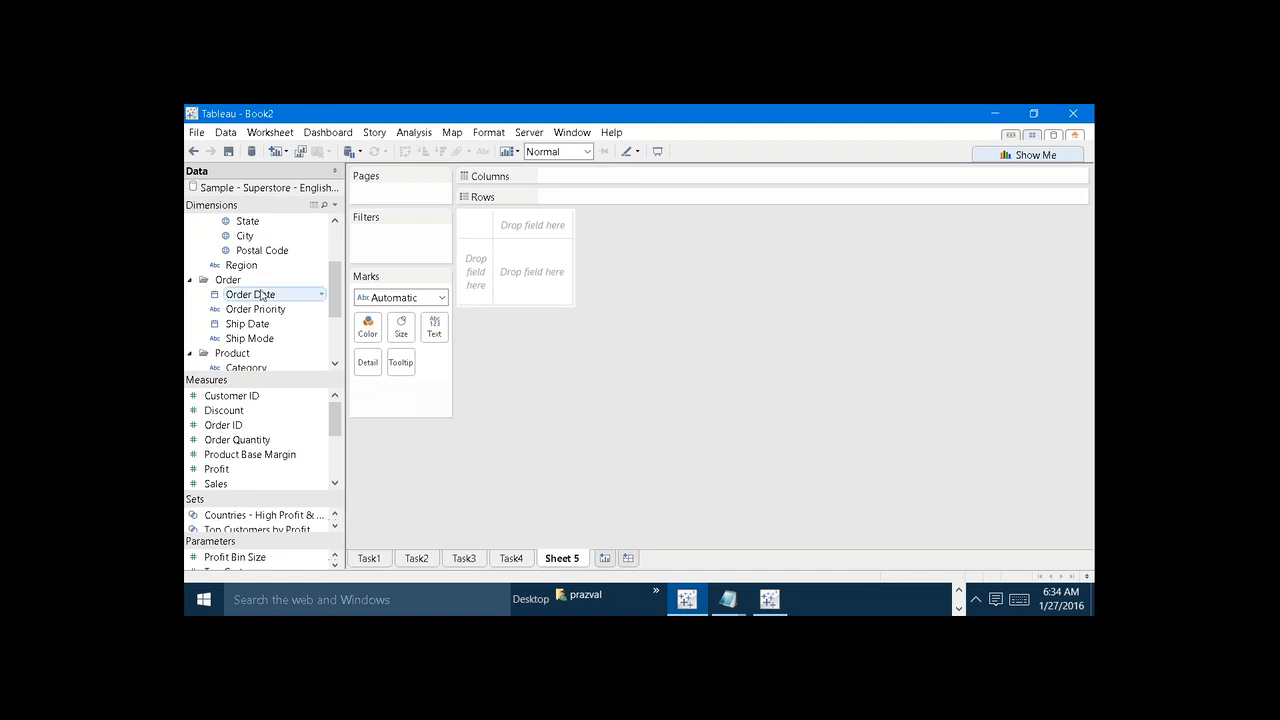
pyautogui.moveTo(358, 285); pyautogui.dragTo(592, 196)
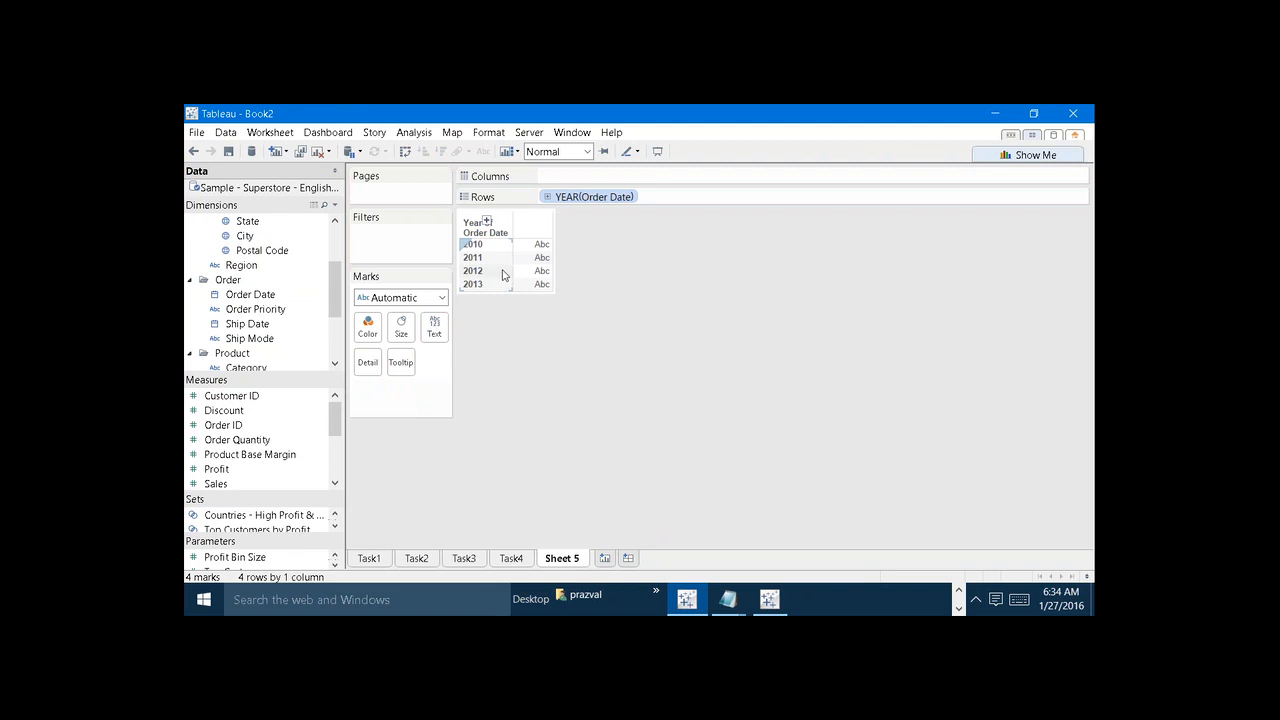
pyautogui.rightClick(558, 196)
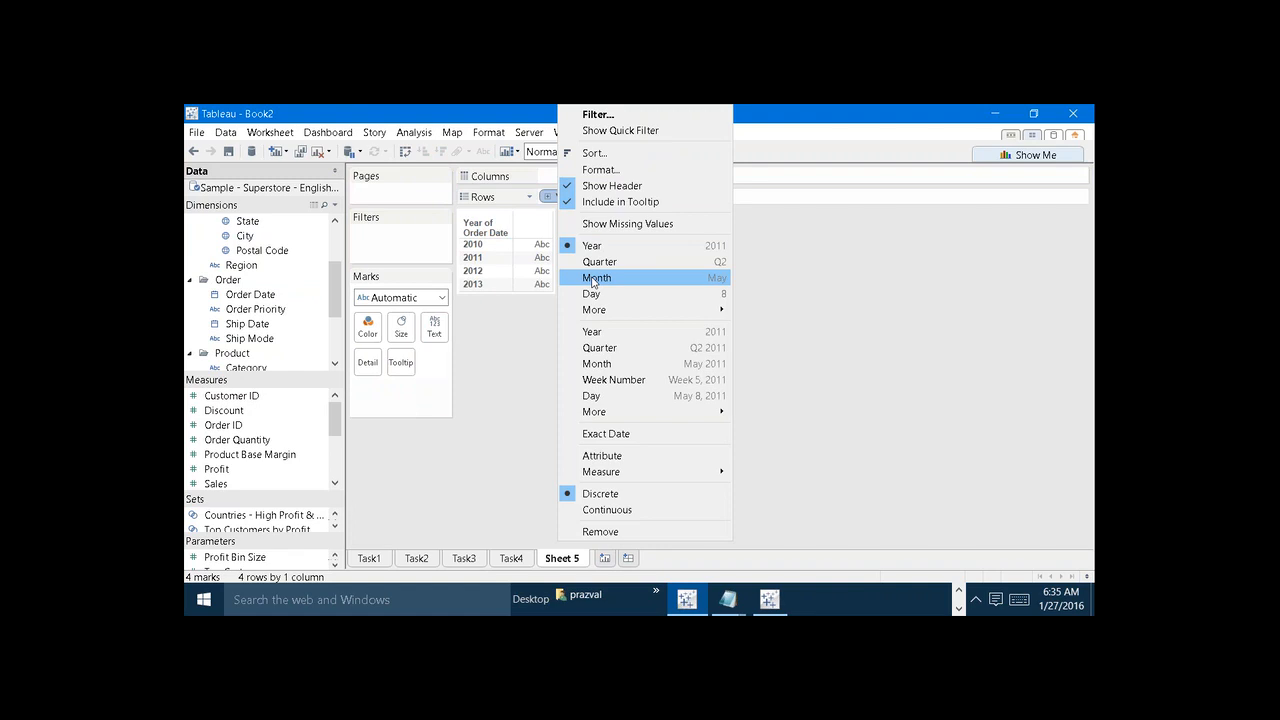
pyautogui.click(593, 280)
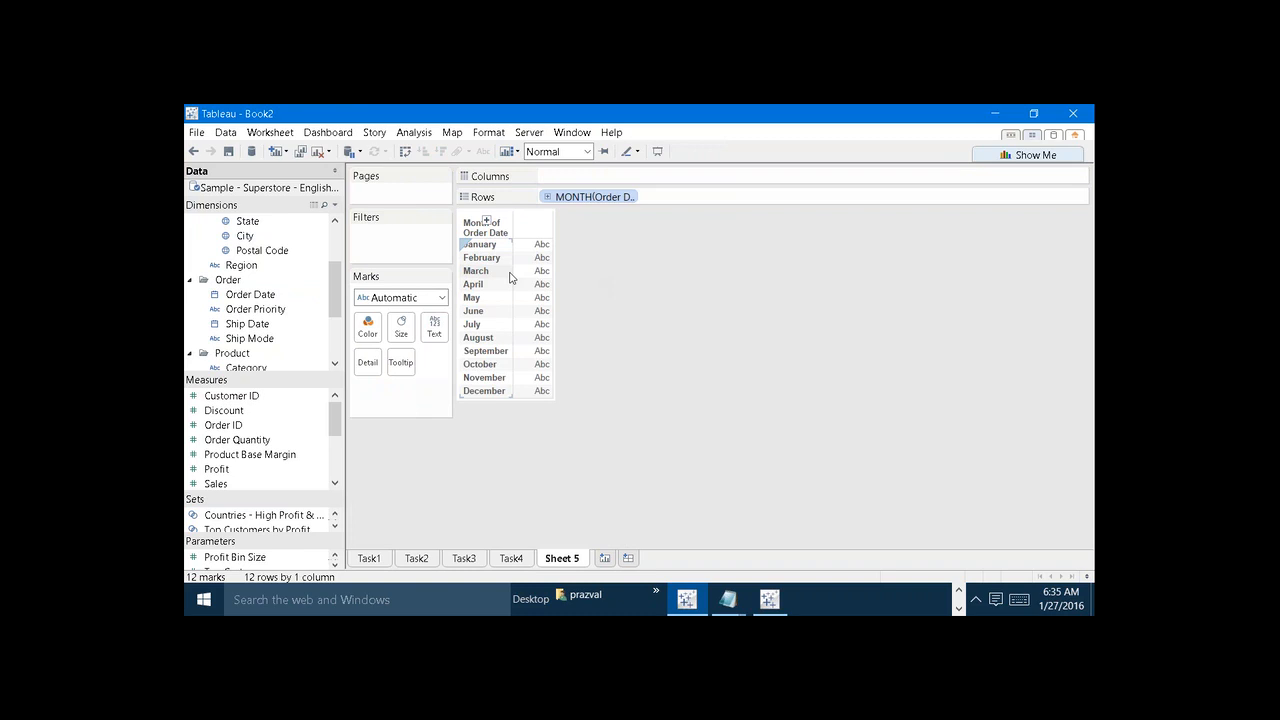
# Step: Check Task5 in the Notepad list, return to Tableau, place Profit on Columns, and swap the rows and columns
pyautogui.moveTo(728, 595)
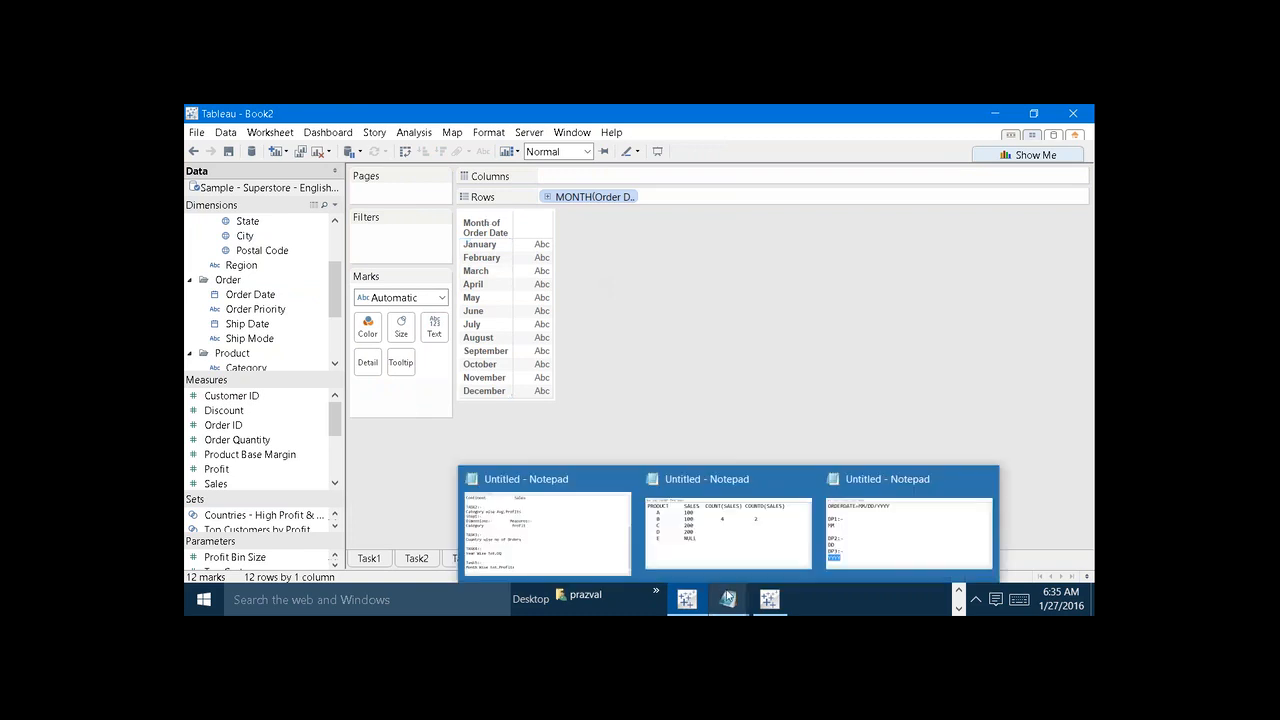
pyautogui.click(609, 544)
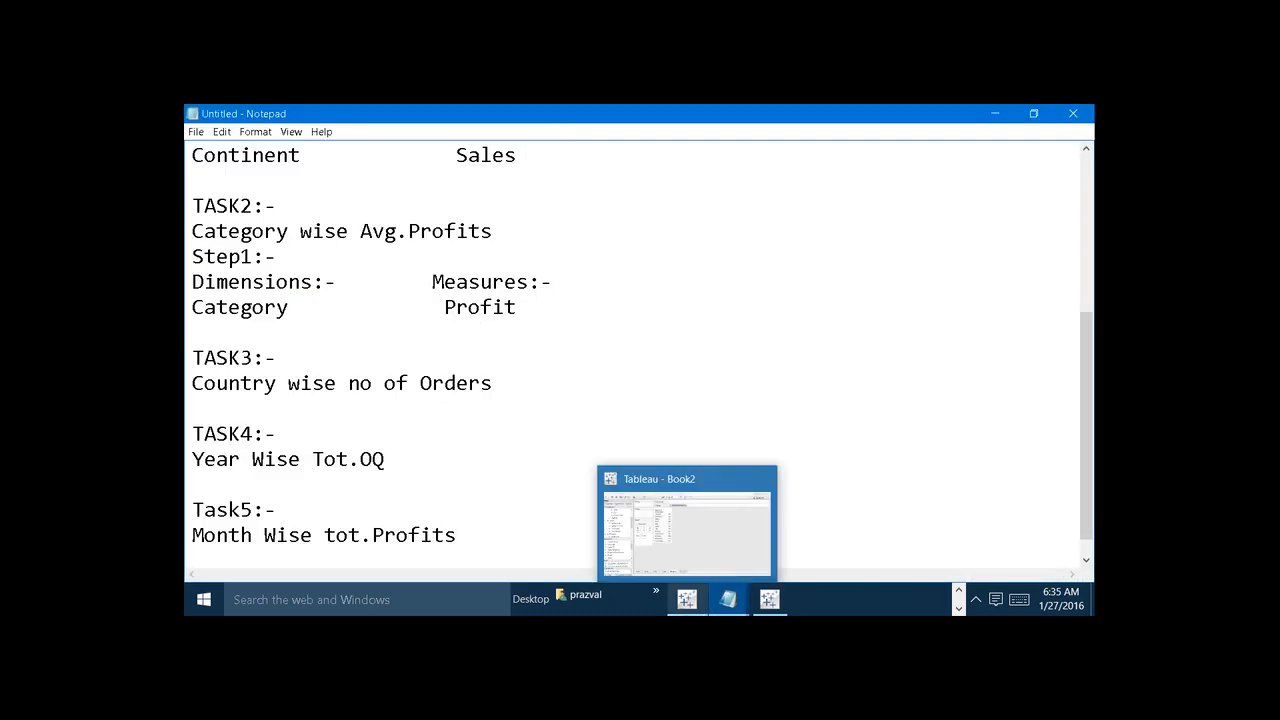
pyautogui.click(686, 598)
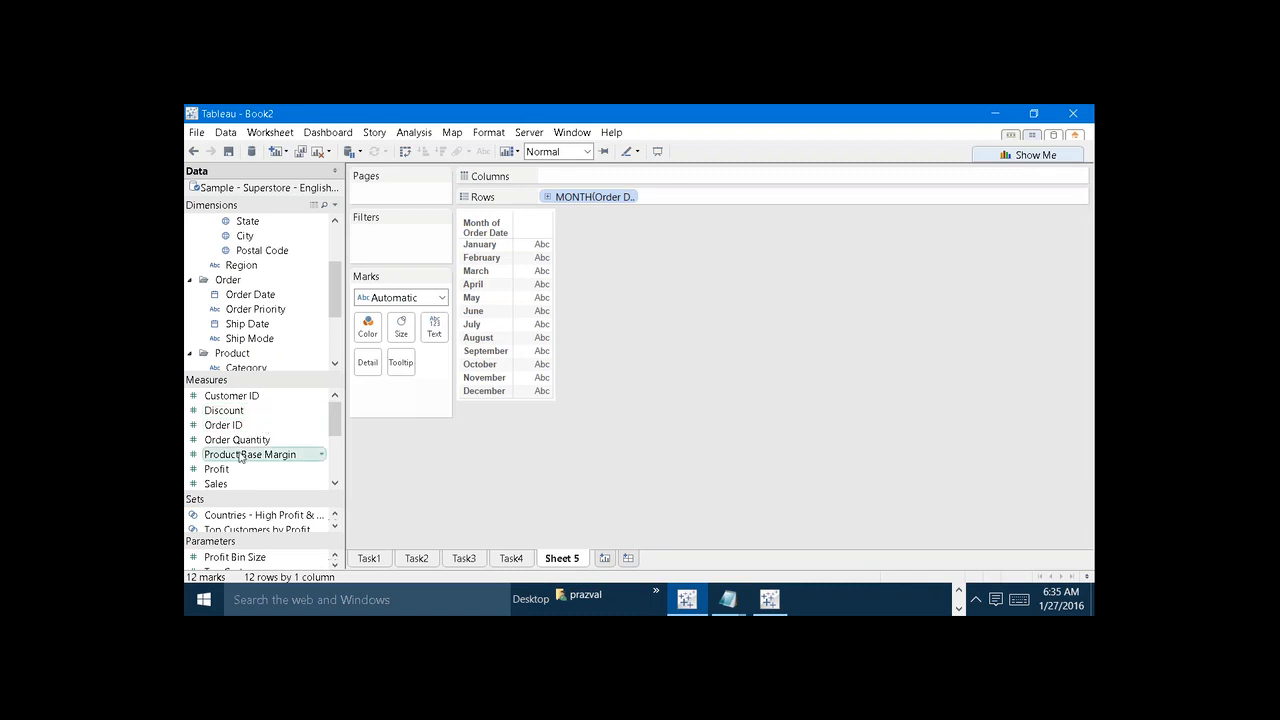
pyautogui.moveTo(240, 469); pyautogui.dragTo(598, 177)
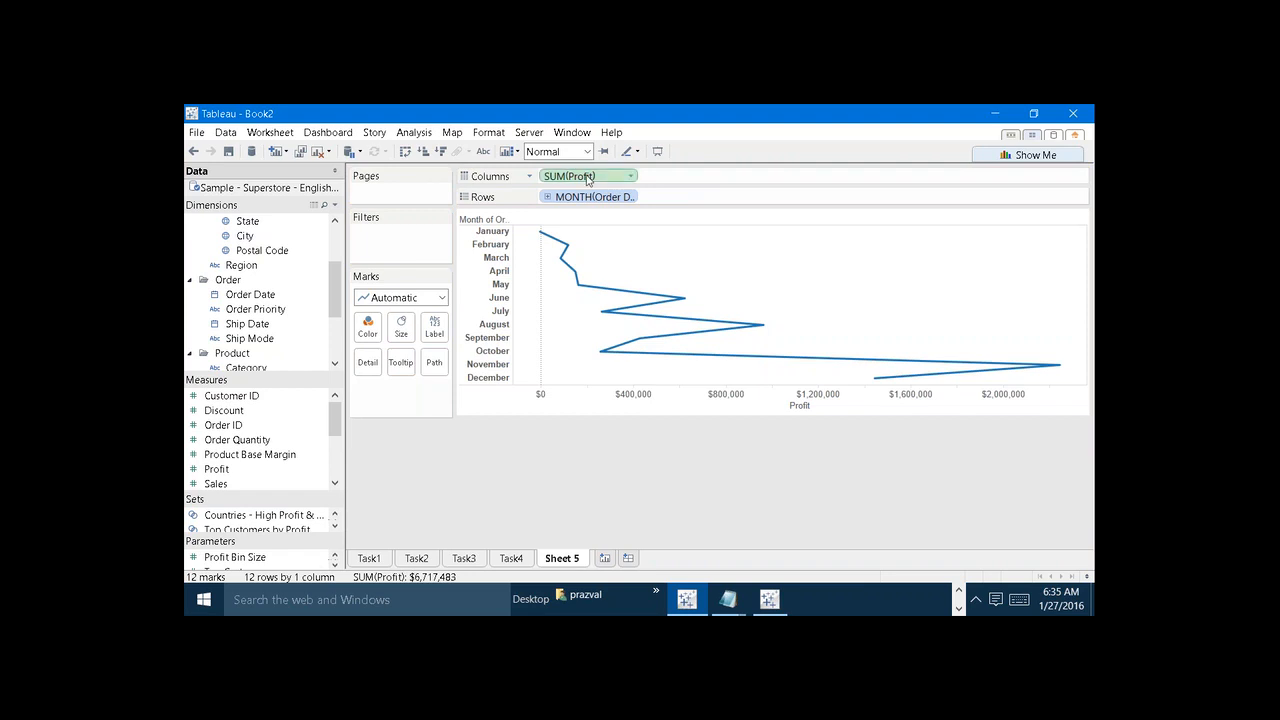
pyautogui.click(405, 152)
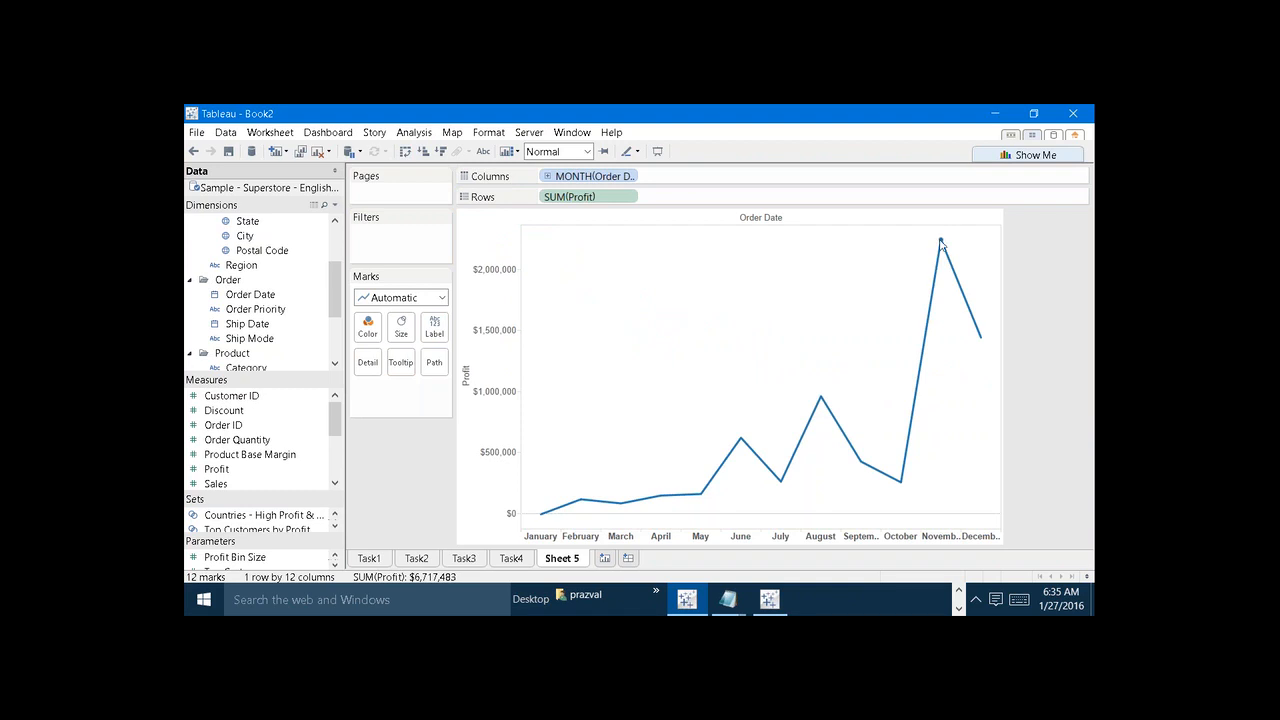
# Step: Inspect the monthly profit line's peaks, change the mark type to Bar, and swap the axes for horizontal bars
pyautogui.moveTo(942, 244)
pyautogui.moveTo(821, 400)
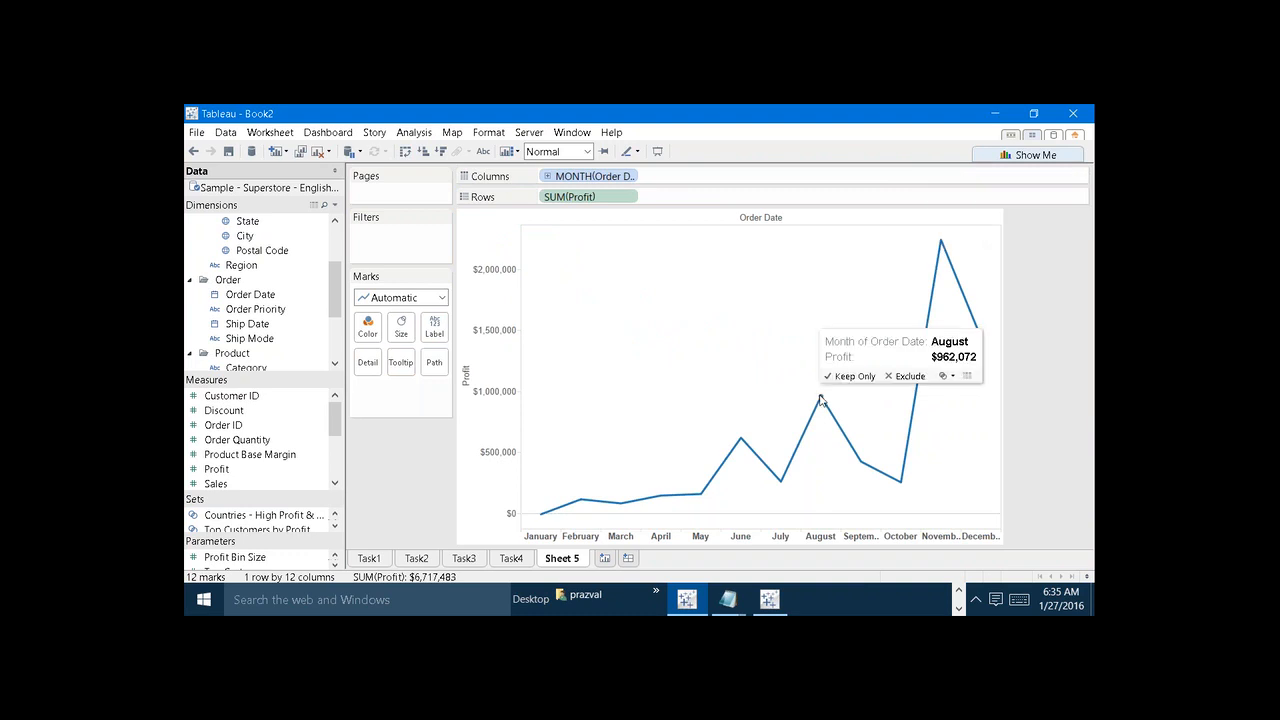
pyautogui.moveTo(742, 445)
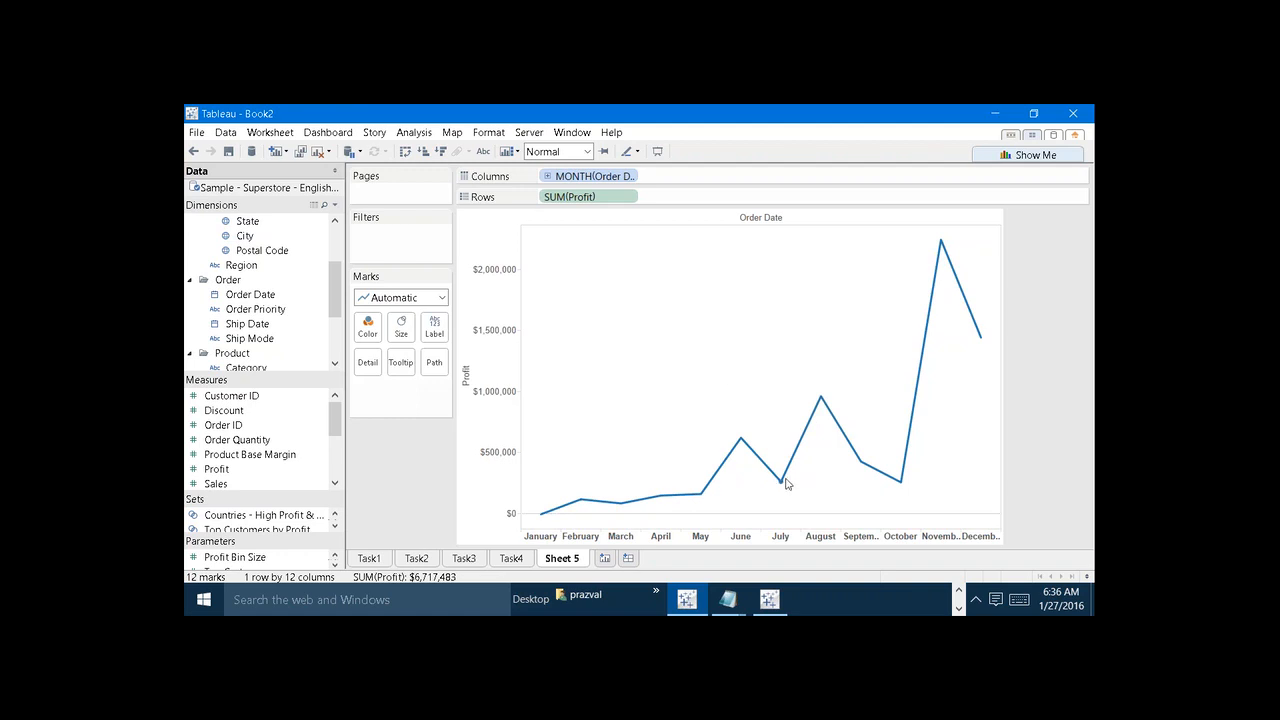
pyautogui.moveTo(784, 486)
pyautogui.click(442, 298)
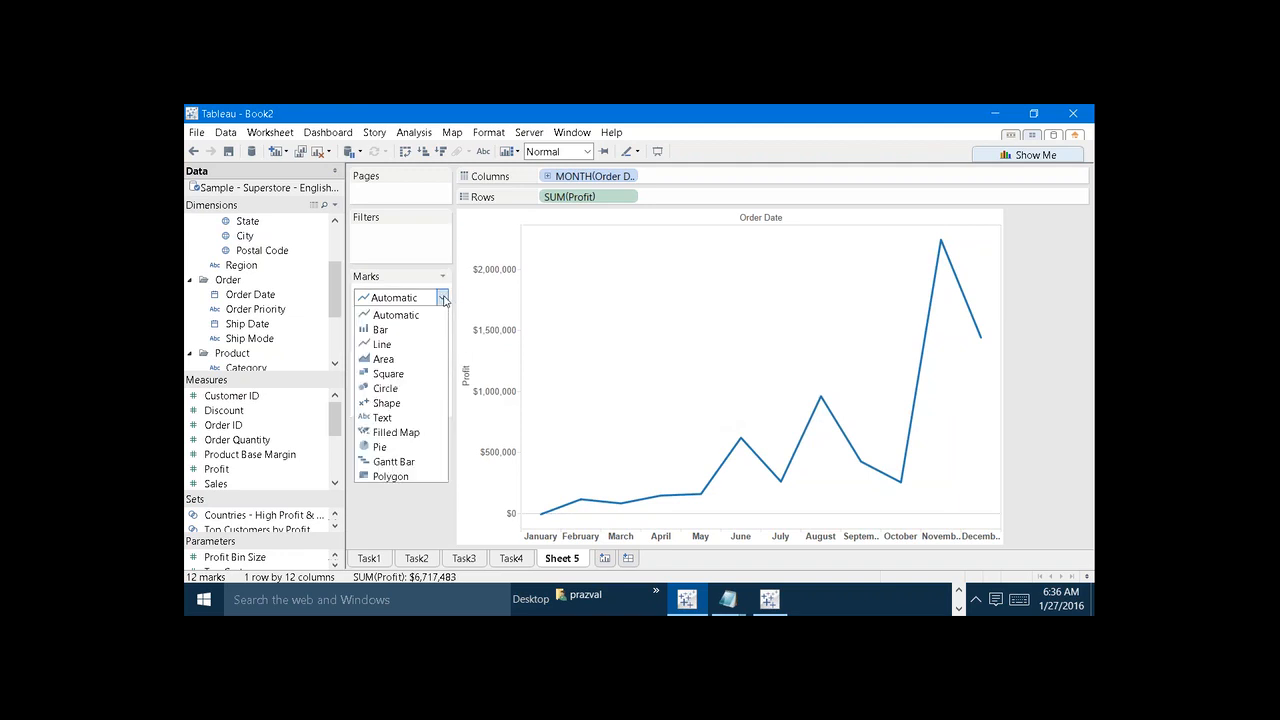
pyautogui.click(393, 331)
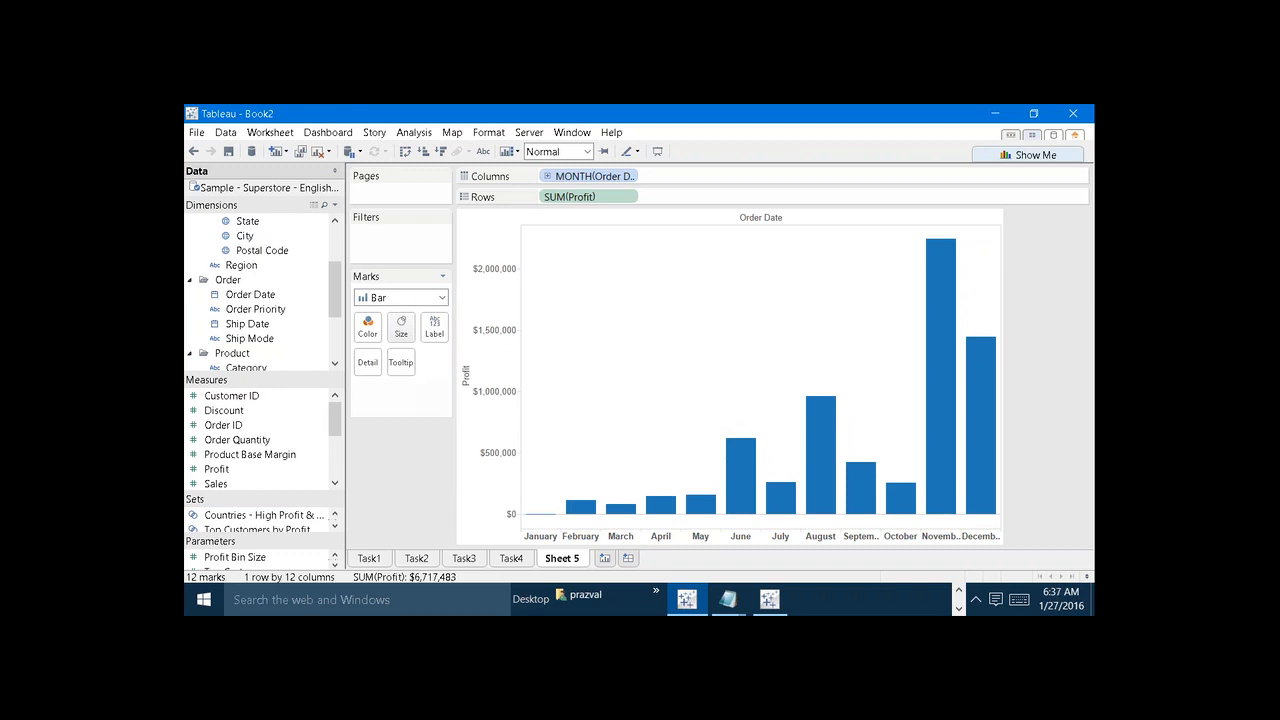
pyautogui.click(405, 151)
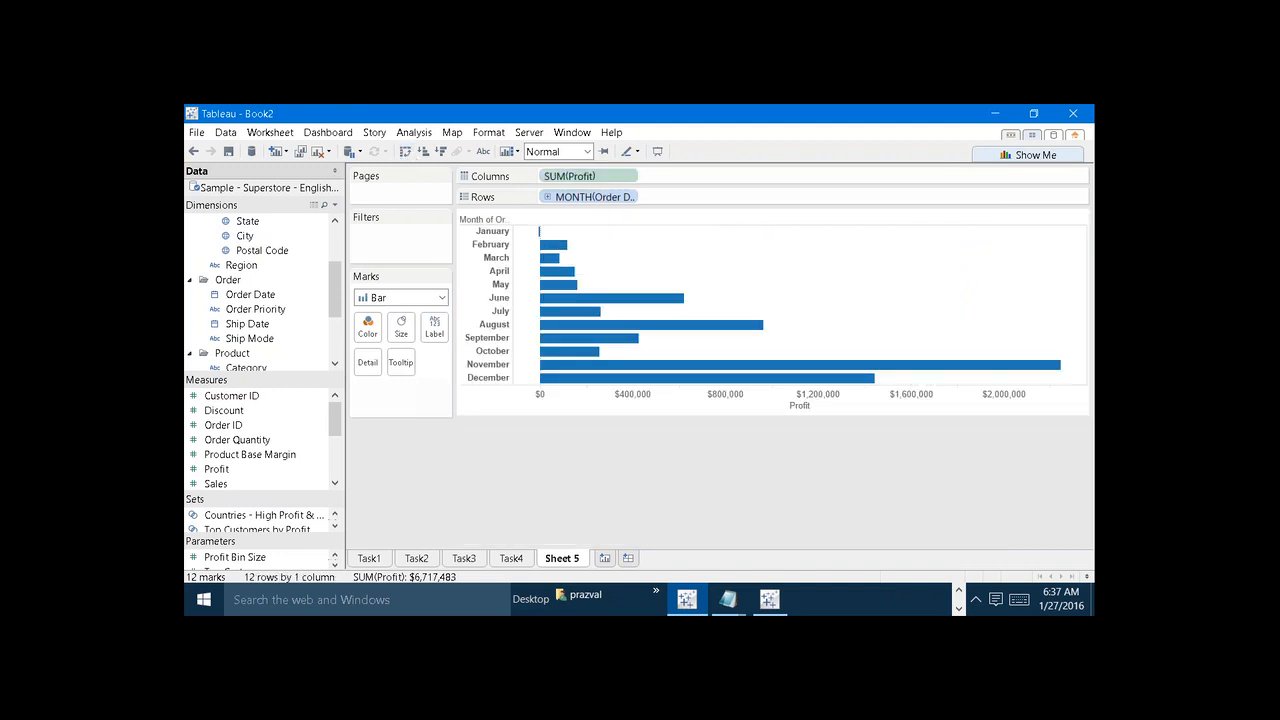
# Step: Fit the monthly profit bar chart to Entire View and show its mark labels
pyautogui.moveTo(544, 261)
pyautogui.click(588, 152)
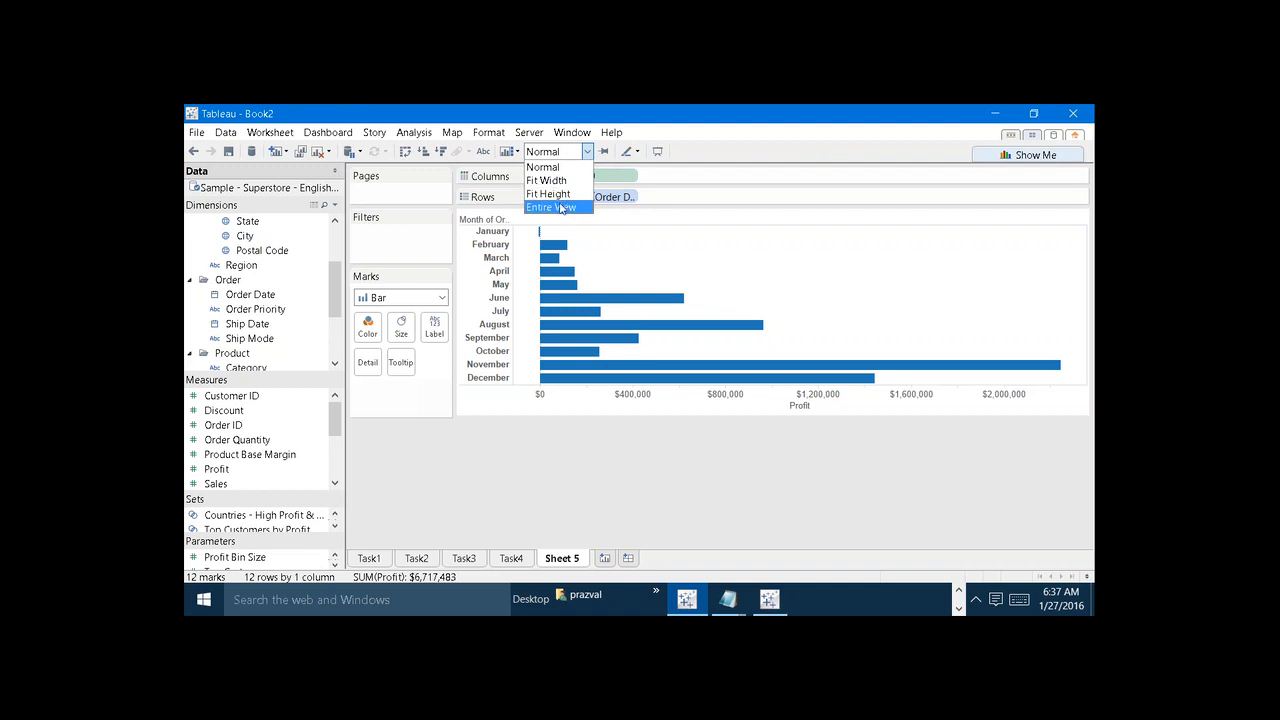
pyautogui.click(561, 208)
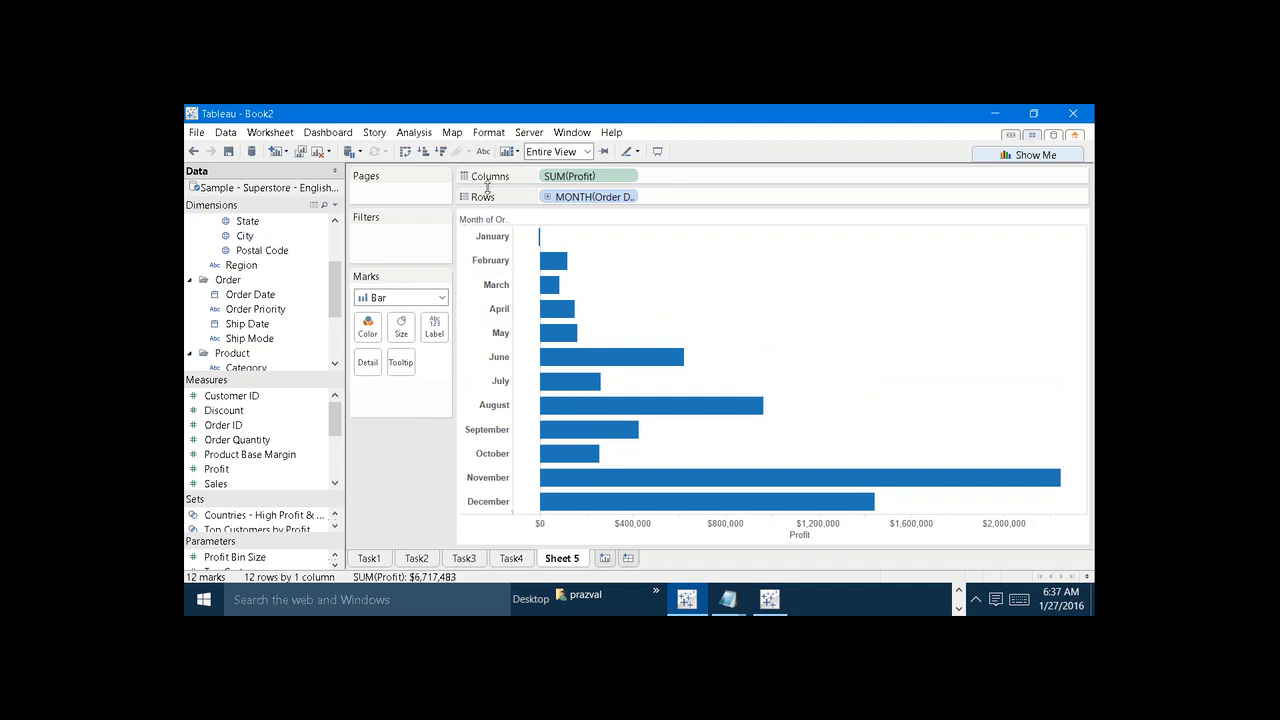
pyautogui.click(484, 154)
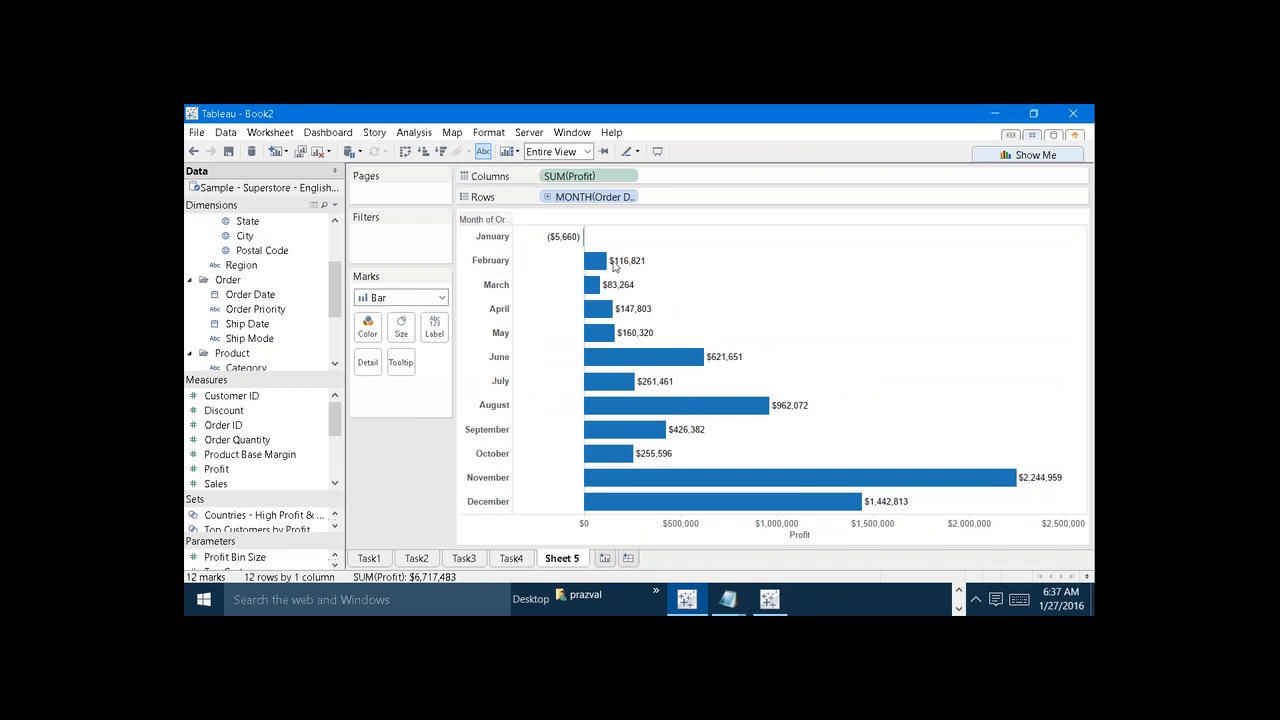
# Step: Compare the yearly order quantity line in Task4 with the monthly profit bars in Sheet 5
pyautogui.click(518, 558)
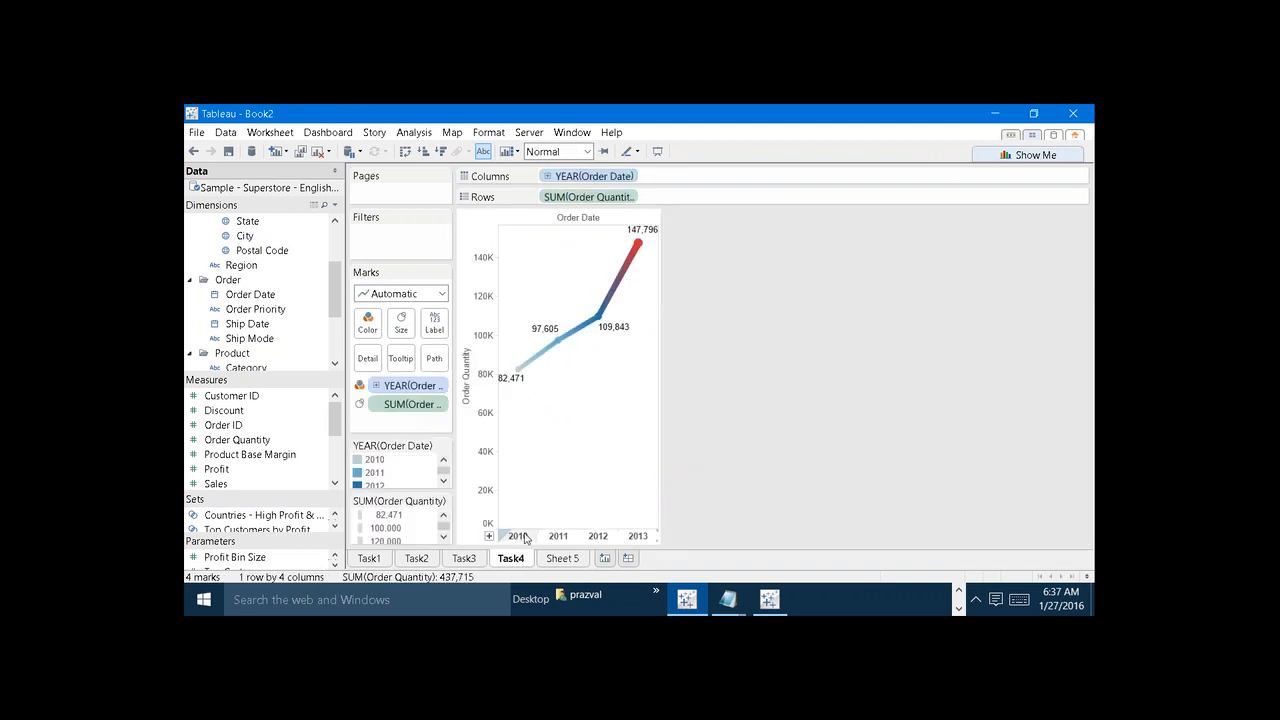
pyautogui.click(579, 560)
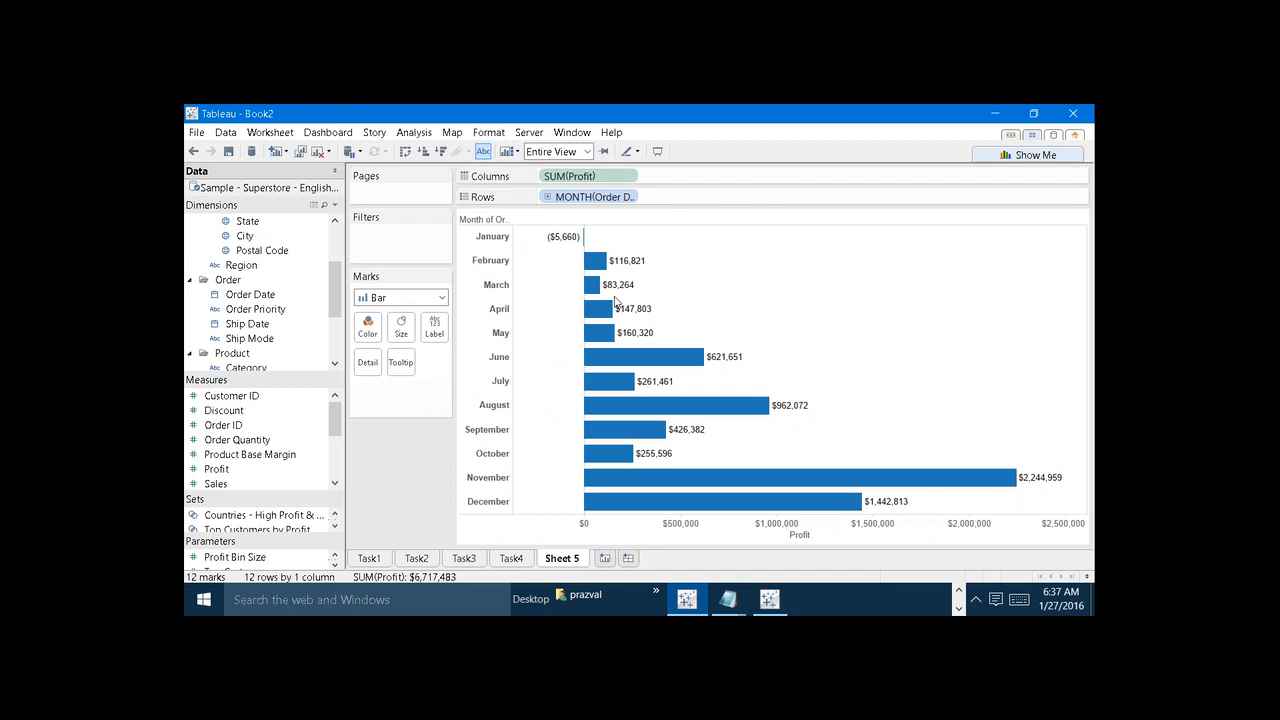
pyautogui.moveTo(622, 262)
# Step: Switch to the Notepad task list and append ",Color Code with Year." to the "Month Wise tot.Profits" line
pyautogui.moveTo(728, 599)
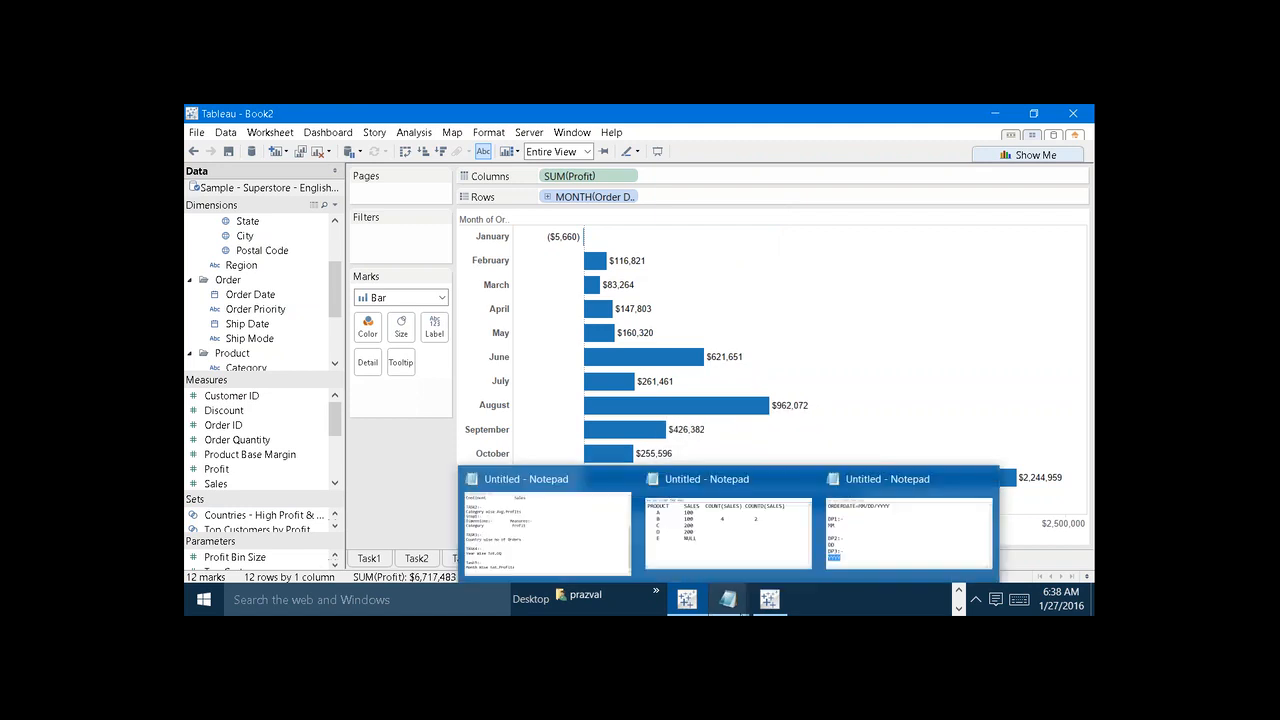
pyautogui.click(596, 532)
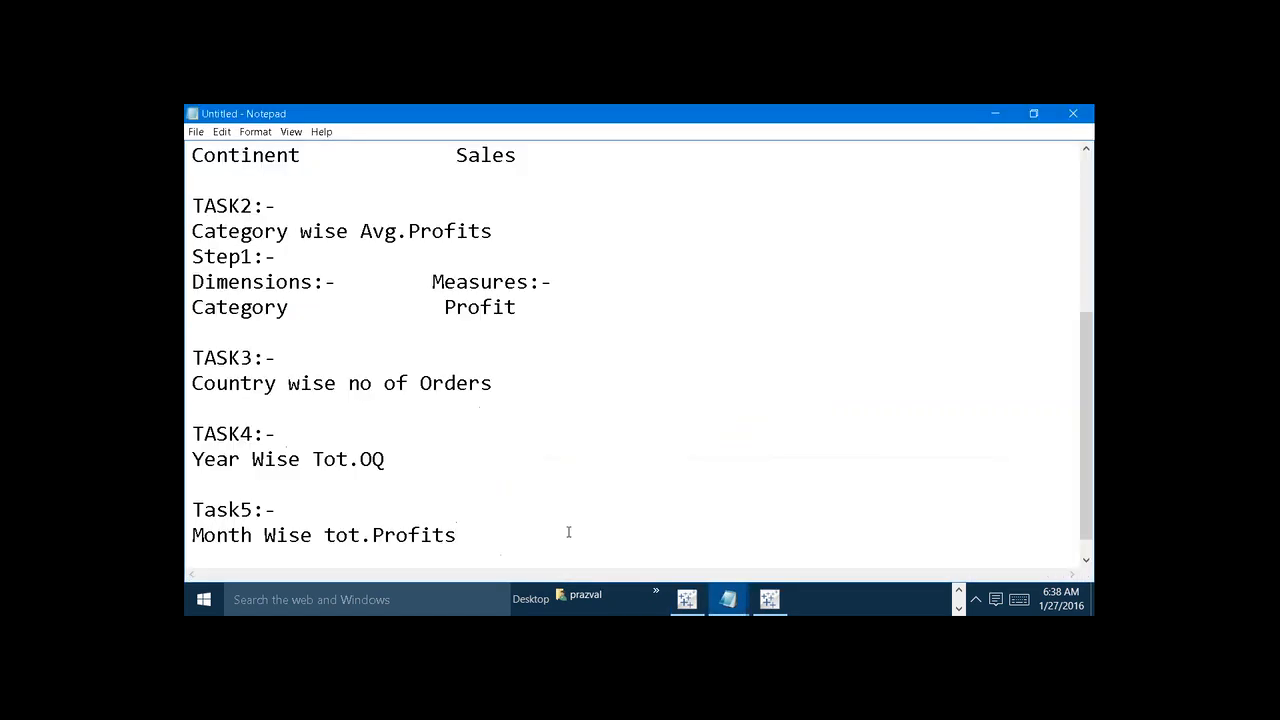
pyautogui.write(',Color Code with Year.')
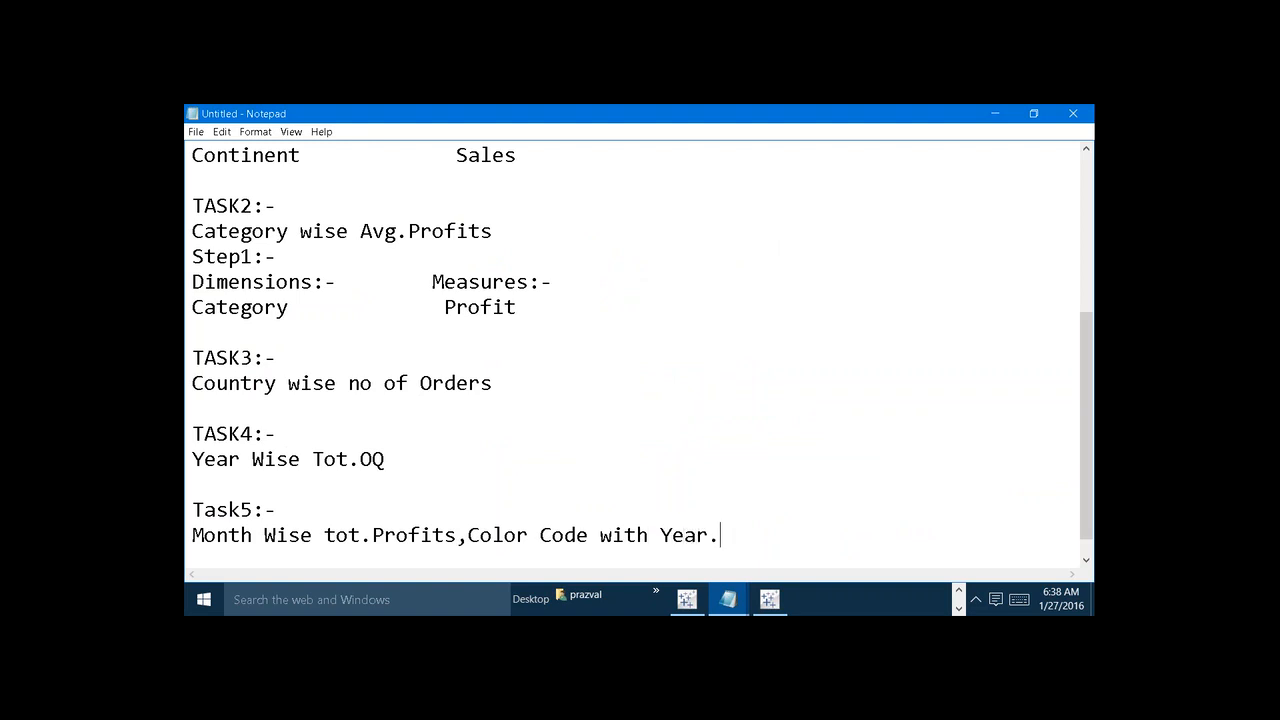
# Step: Switch to the Tableau Book2 workbook and color the monthly profit bars in Sheet 5 by the year of Order Date
pyautogui.moveTo(670, 608)
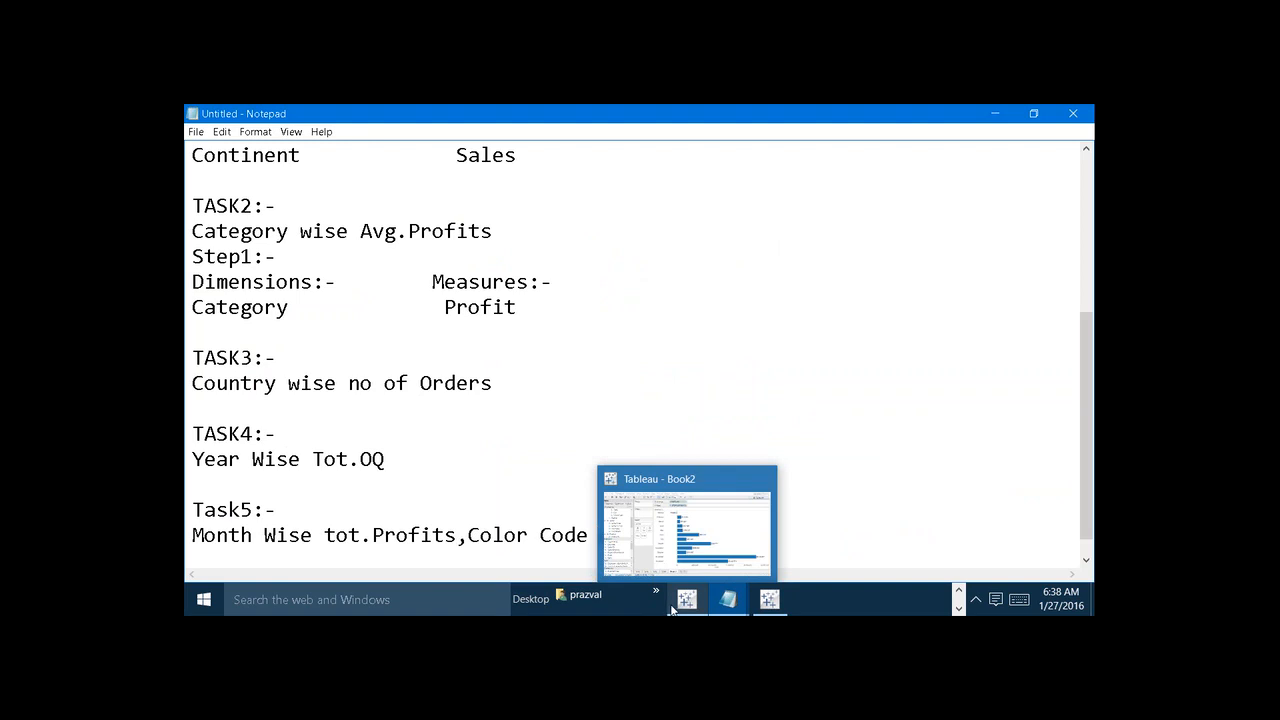
pyautogui.click(686, 522)
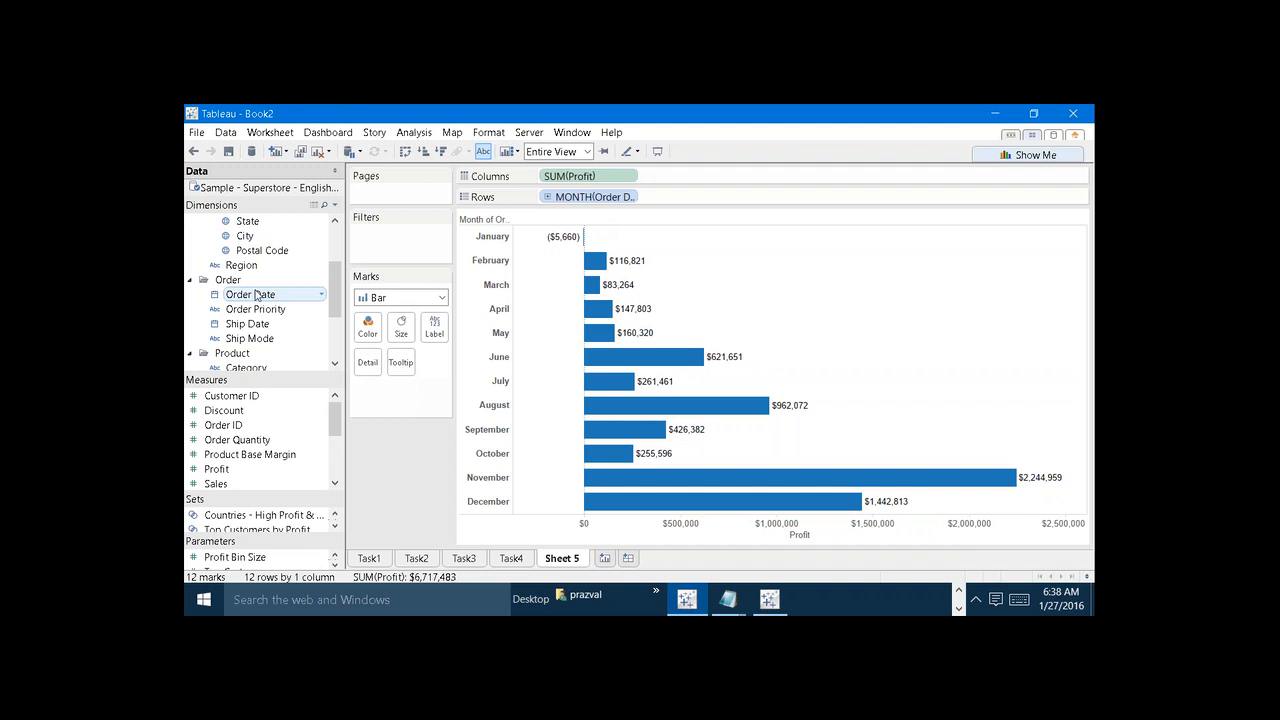
pyautogui.moveTo(258, 294); pyautogui.dragTo(367, 328)
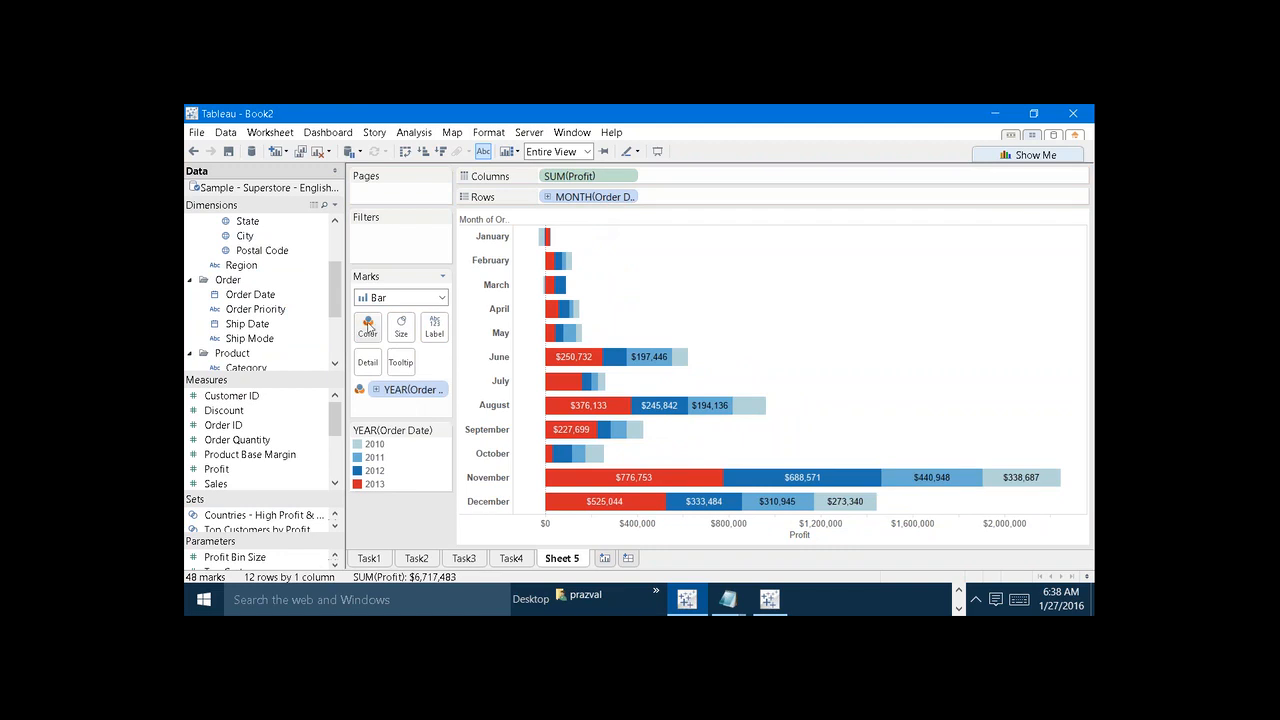
# Step: Highlight each year from 2010 to 2013 in the color legend to examine its share of the monthly profit bars
pyautogui.click(376, 444)
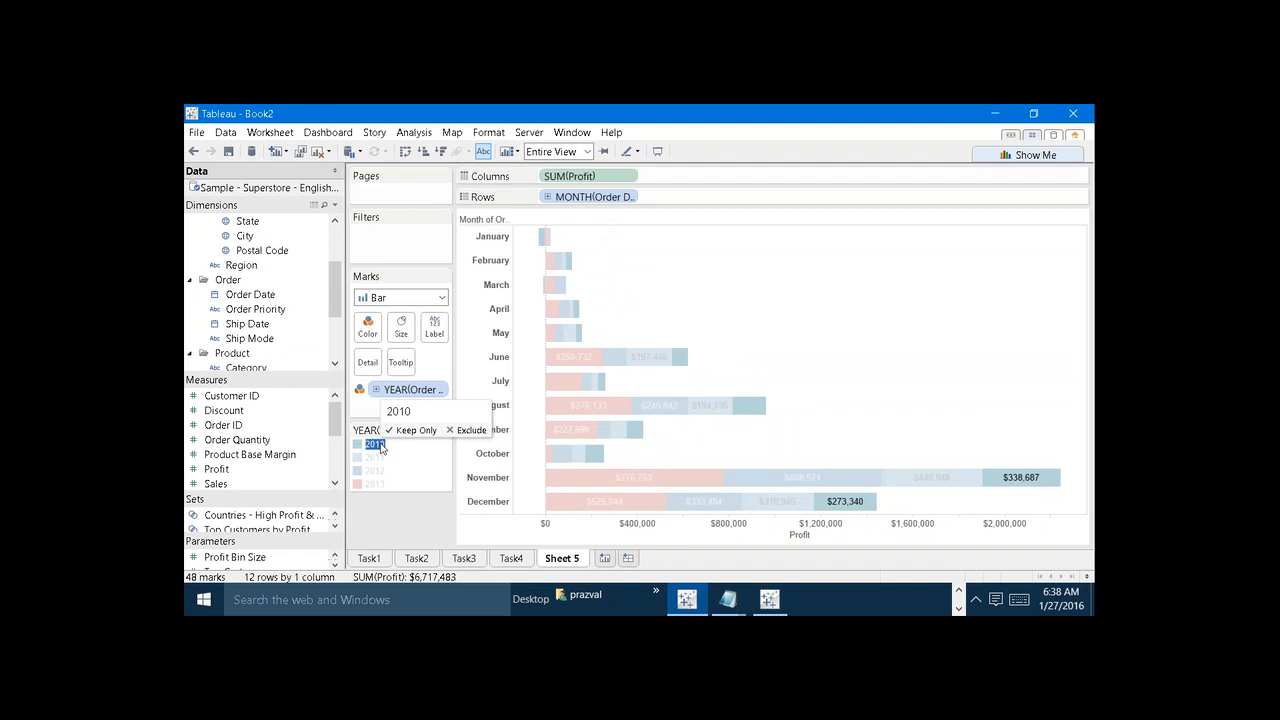
pyautogui.click(377, 458)
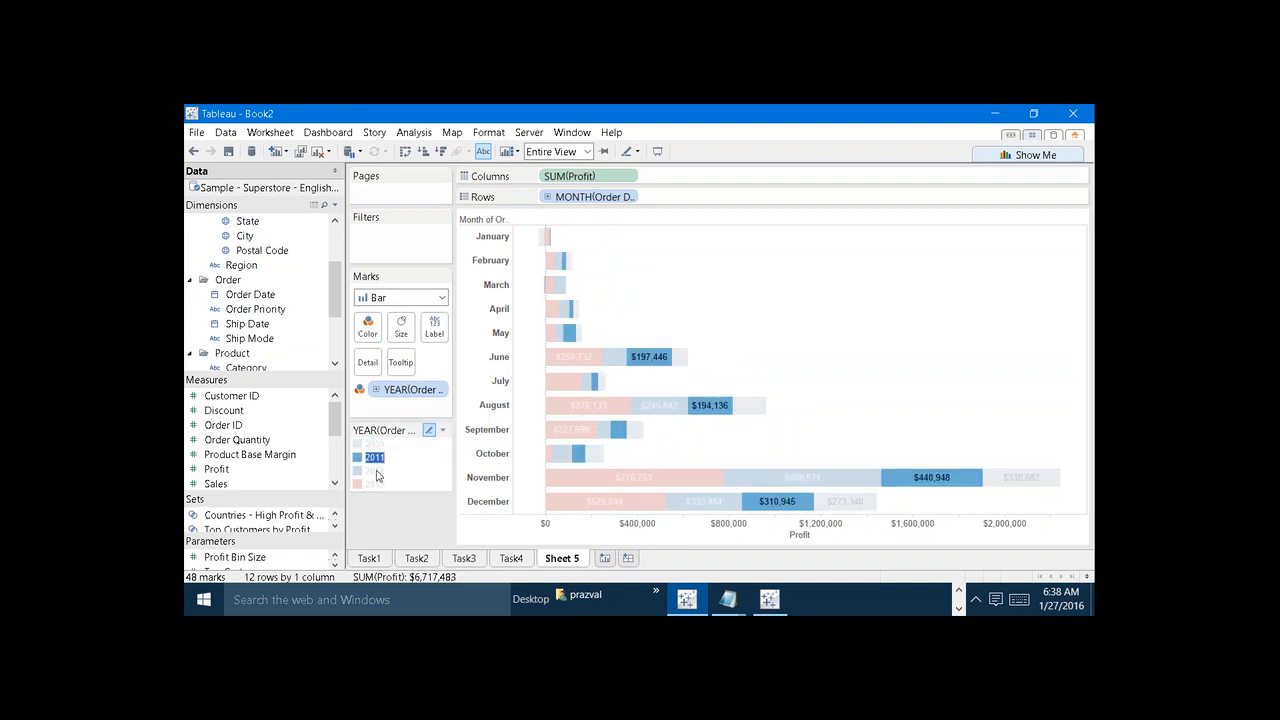
pyautogui.click(376, 471)
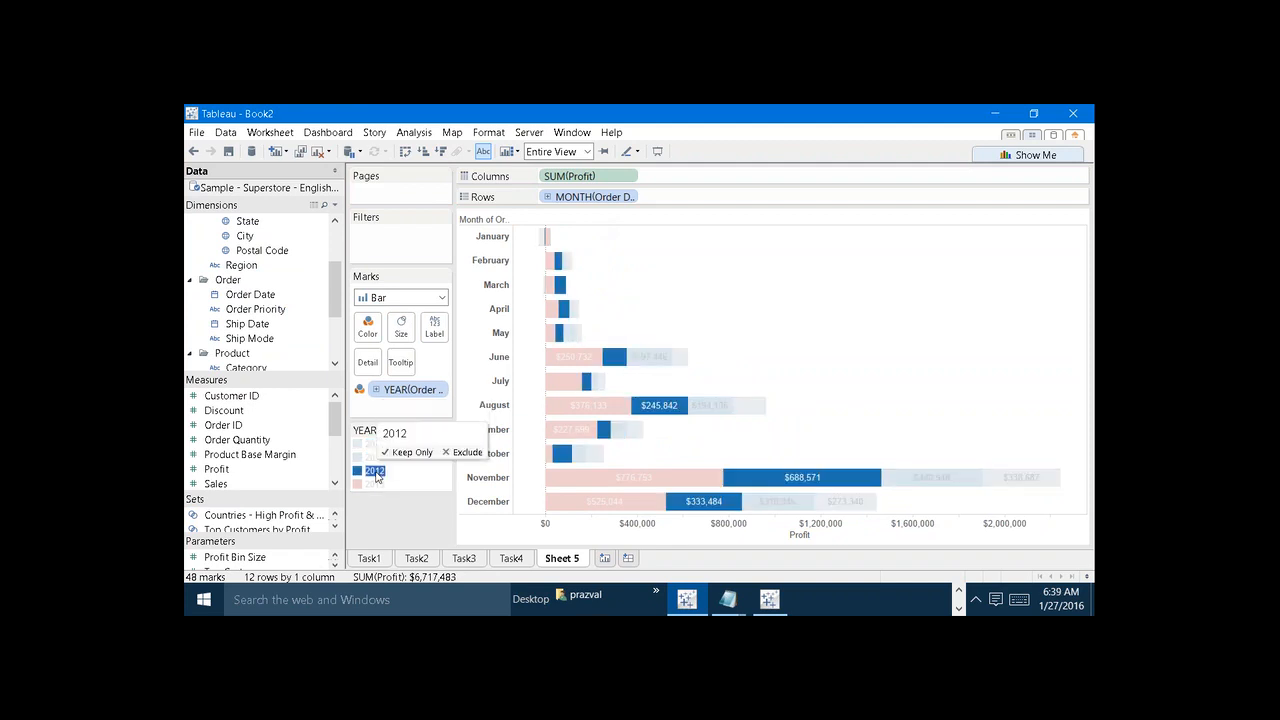
pyautogui.click(374, 484)
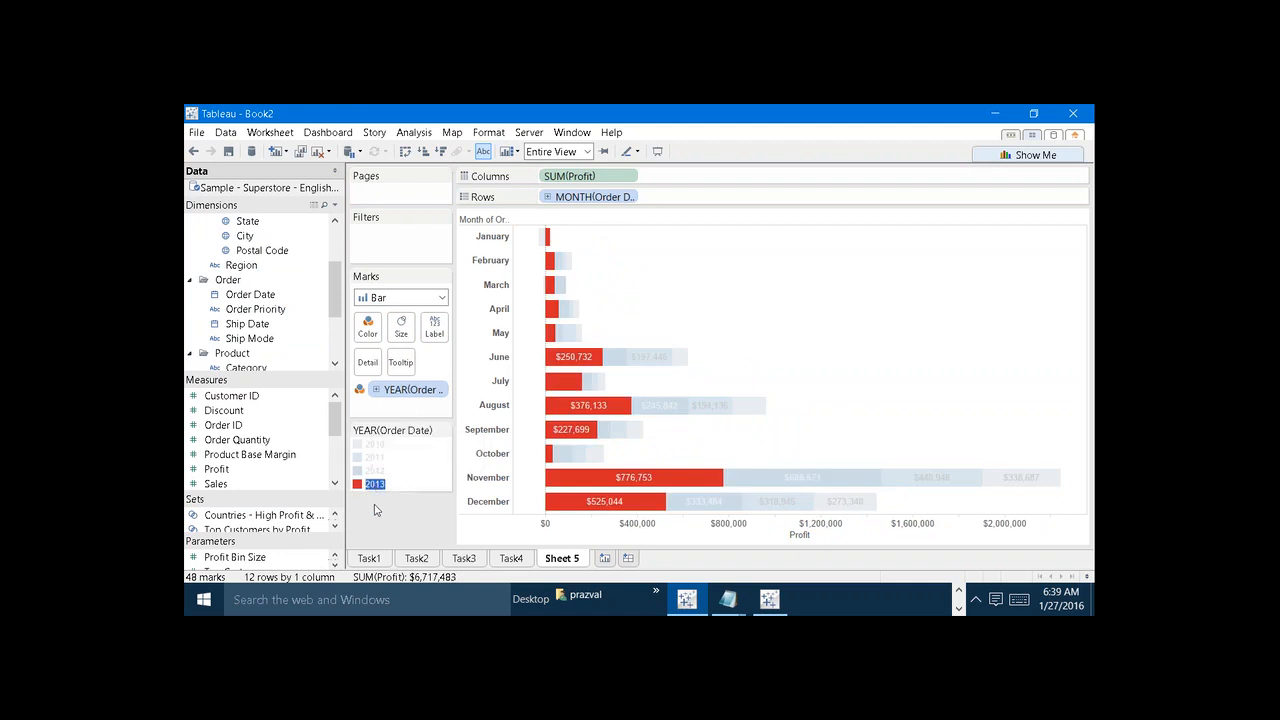
pyautogui.click(372, 470)
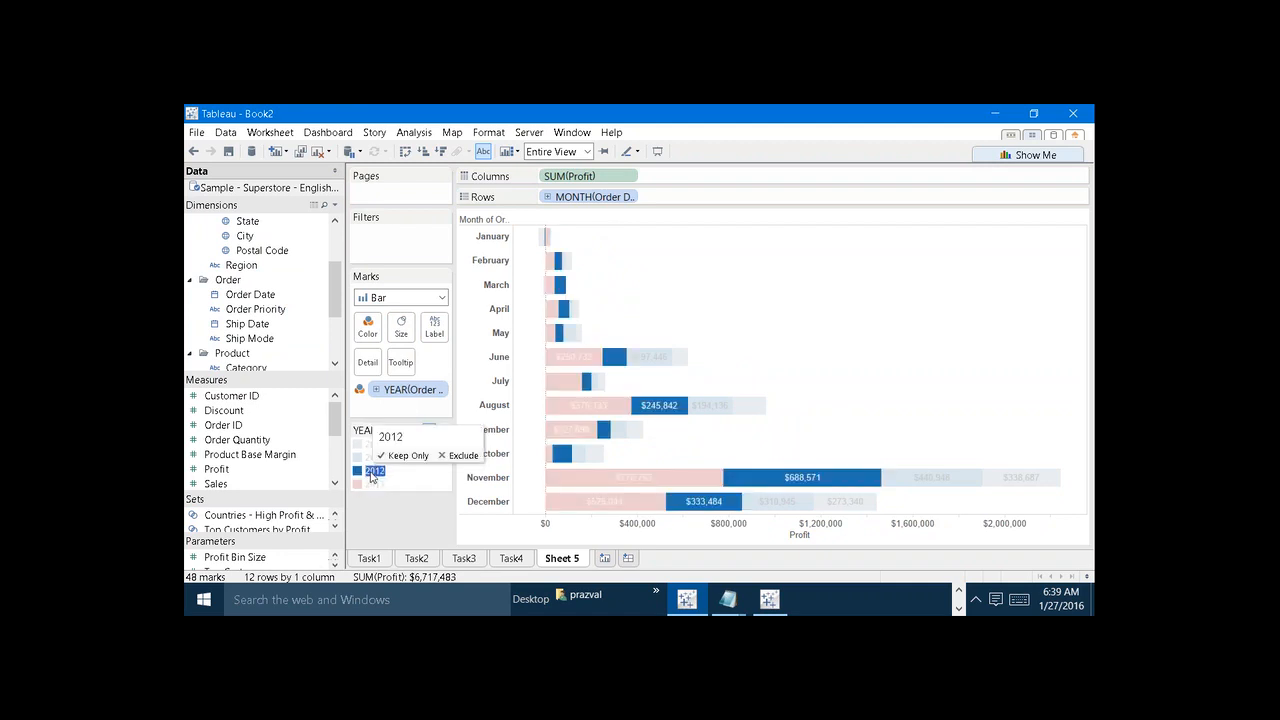
pyautogui.click(372, 457)
pyautogui.click(369, 445)
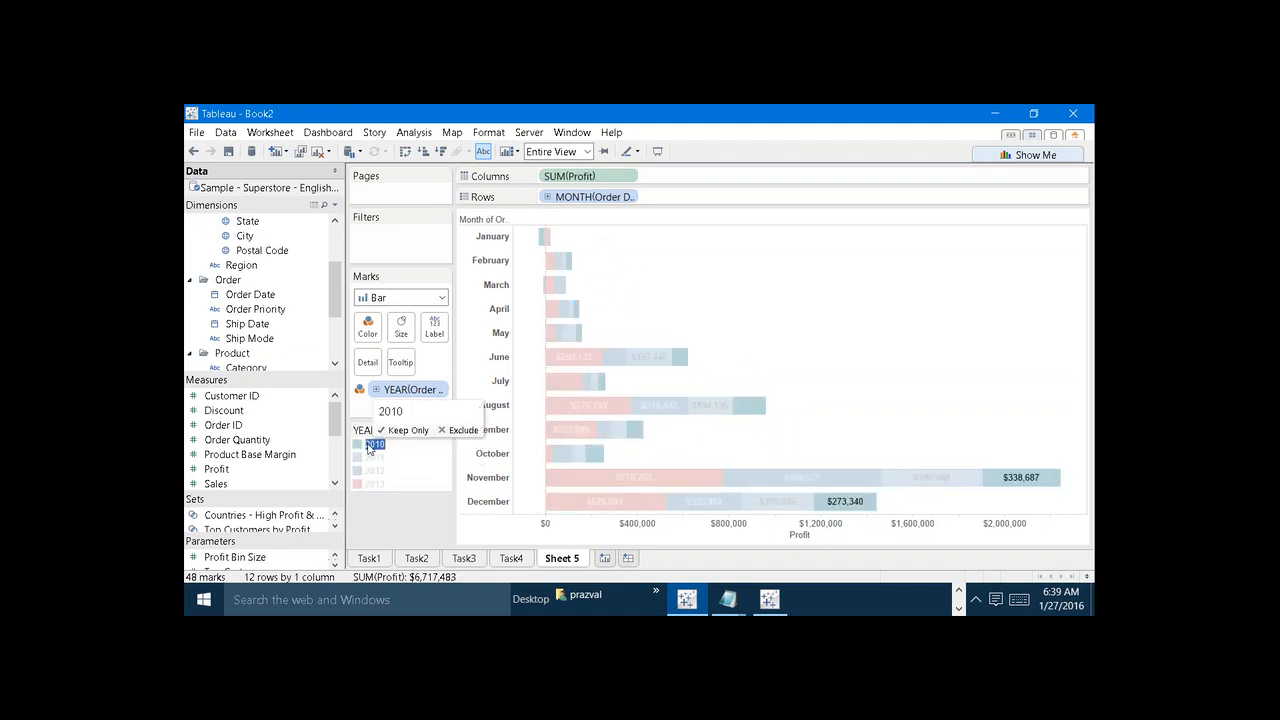
pyautogui.click(369, 446)
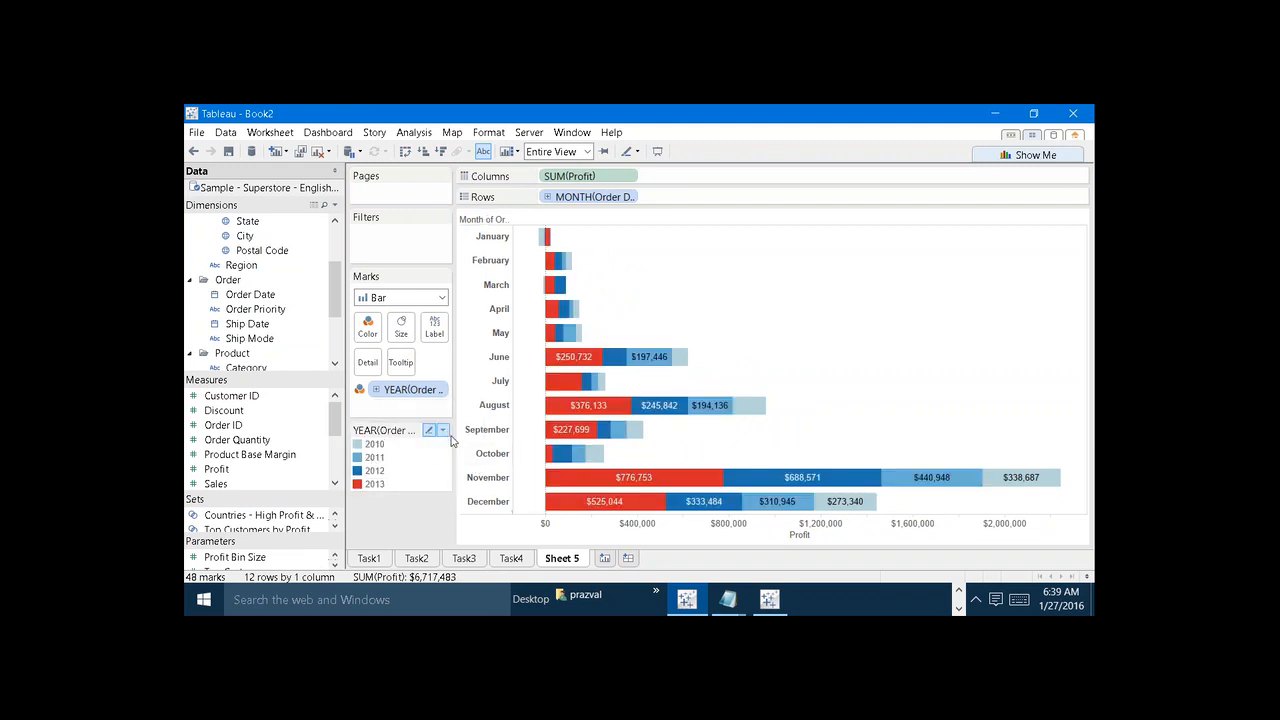
# Step: Edit the year color legend so that 2010 uses the light tan color of the Blue-Red 12 palette
pyautogui.click(445, 433)
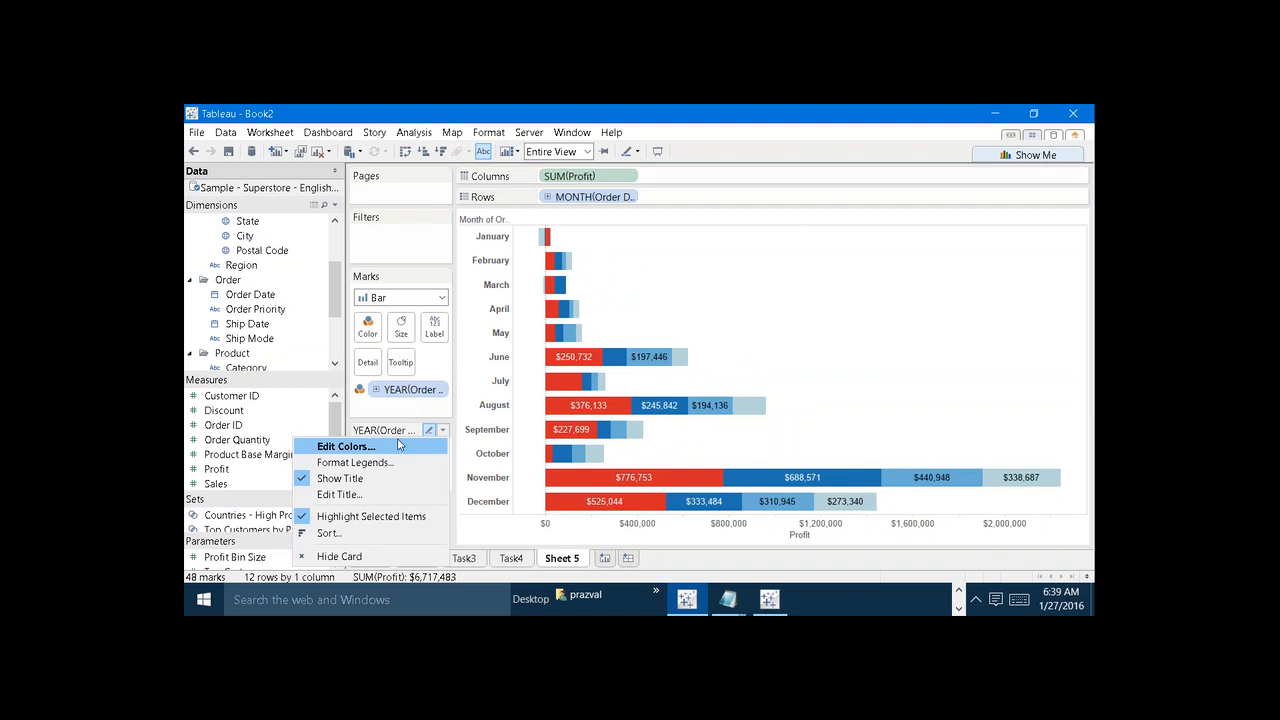
pyautogui.click(396, 446)
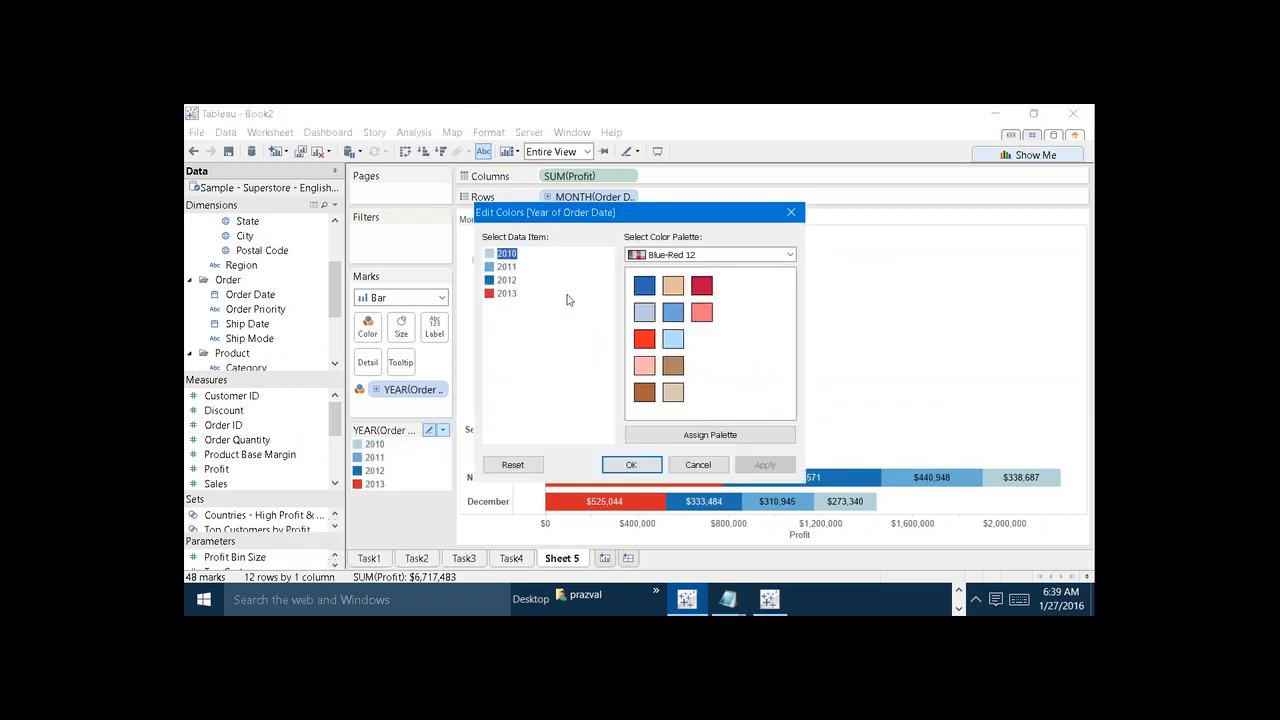
pyautogui.click(672, 286)
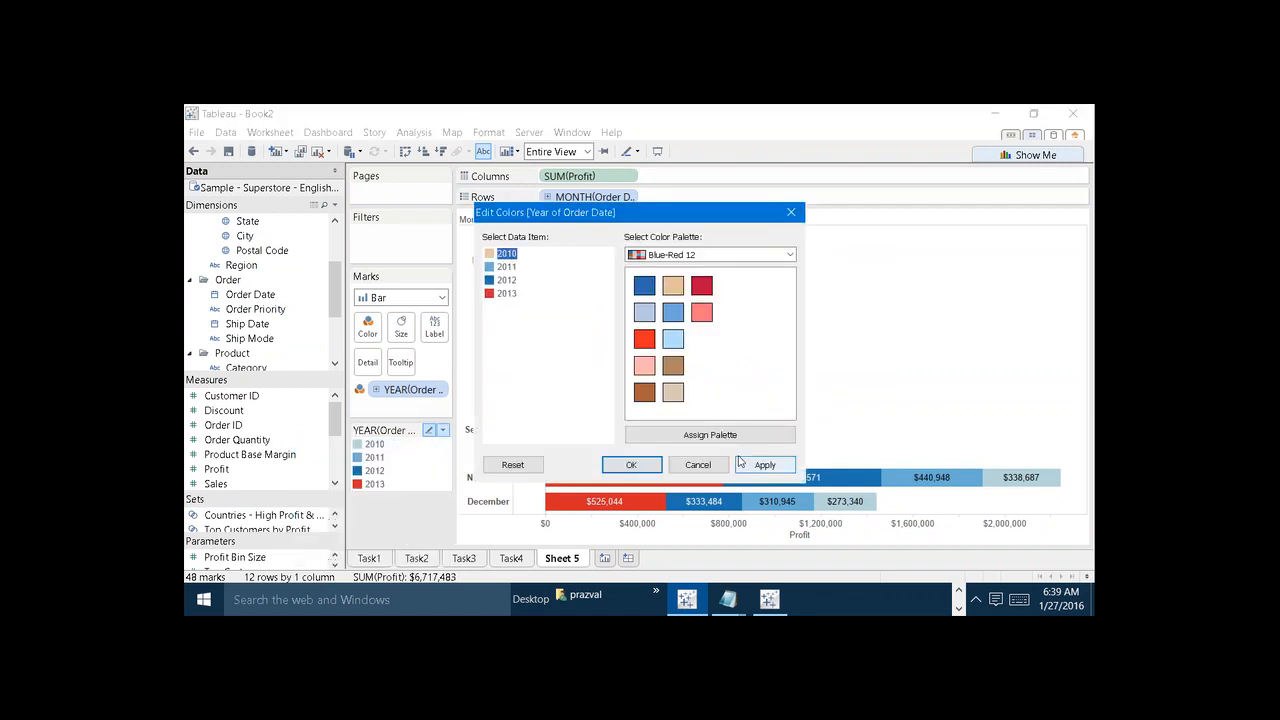
pyautogui.click(741, 466)
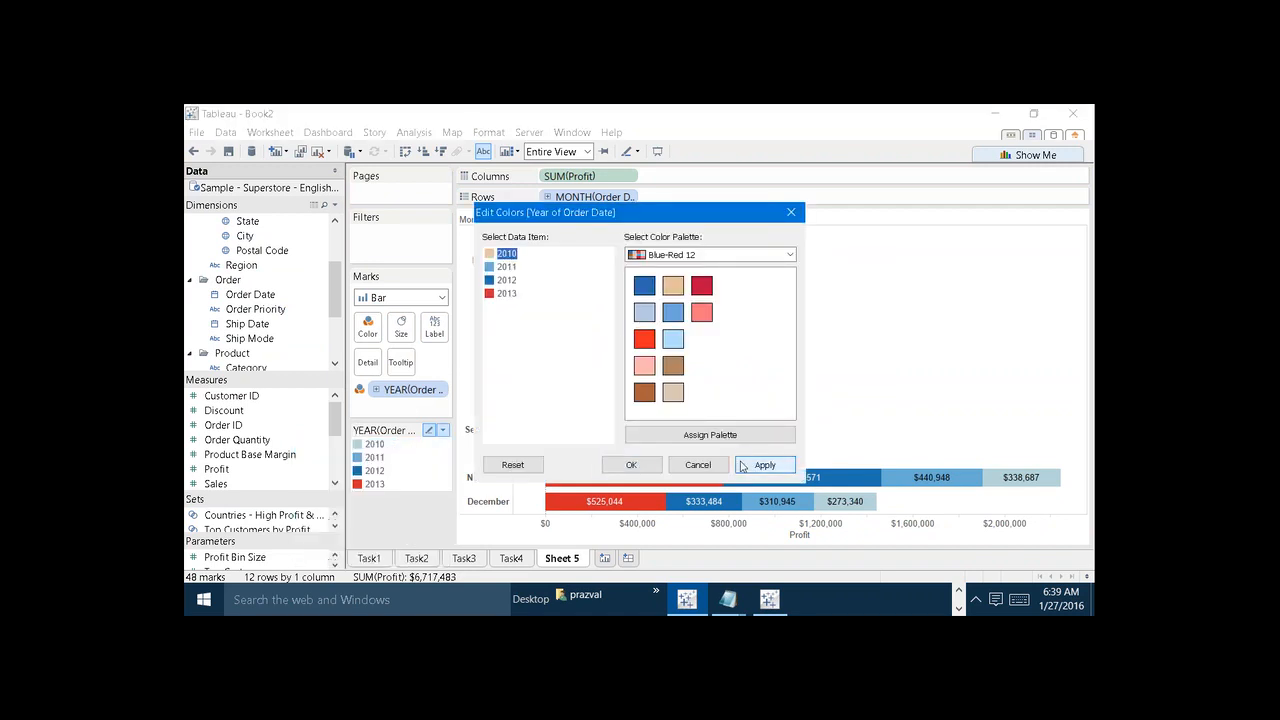
pyautogui.click(648, 463)
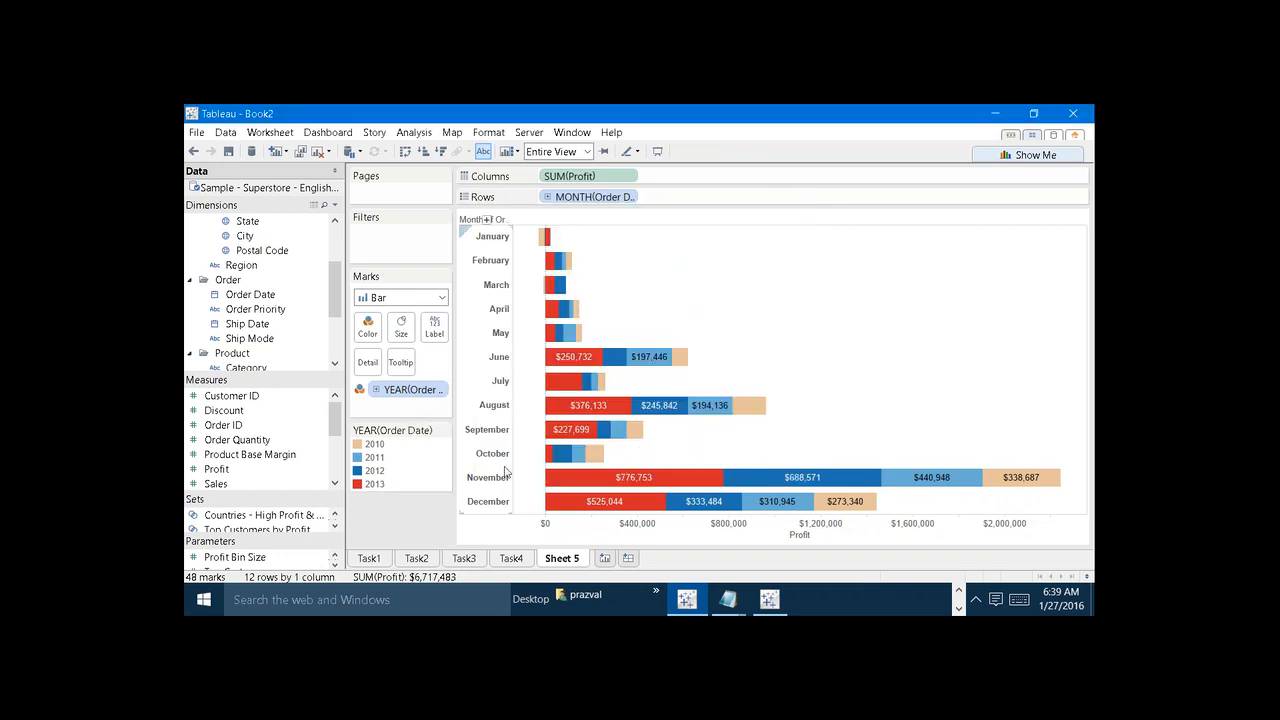
# Step: Highlight the recolored 2010 segments and the 2011 and 2012 segments in turn, and clear the highlight
pyautogui.click(374, 444)
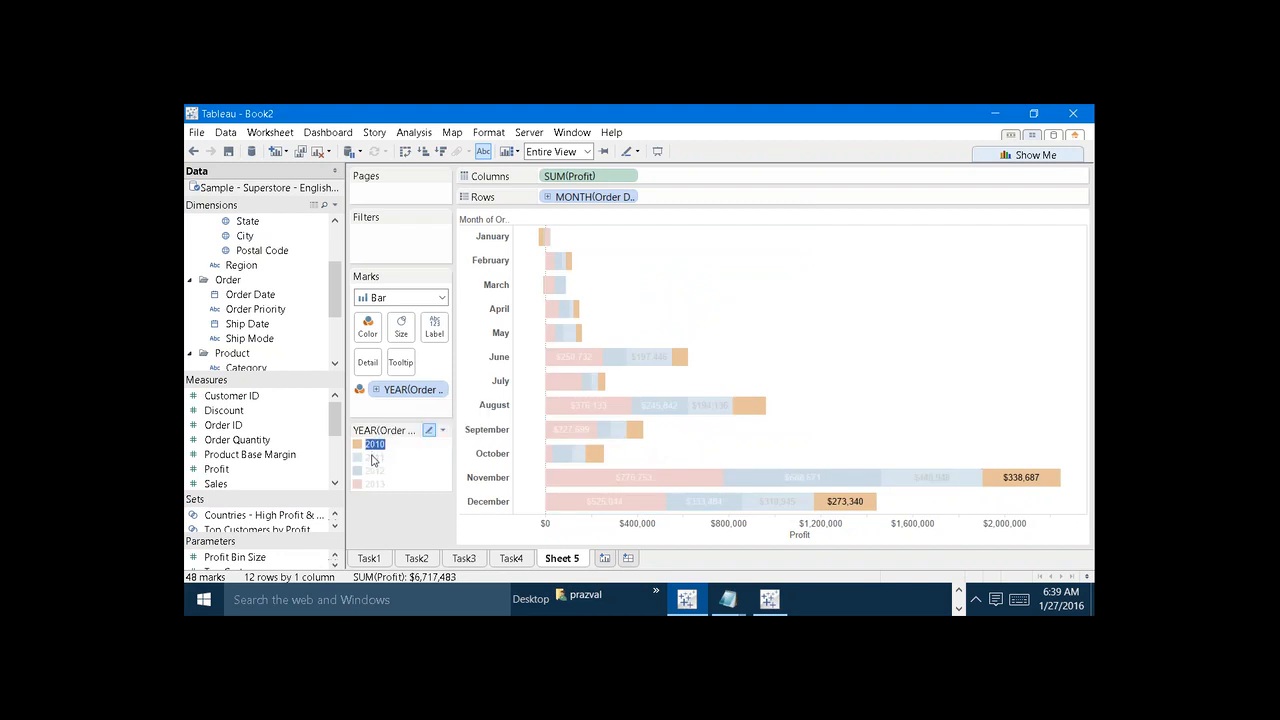
pyautogui.click(373, 457)
pyautogui.click(373, 470)
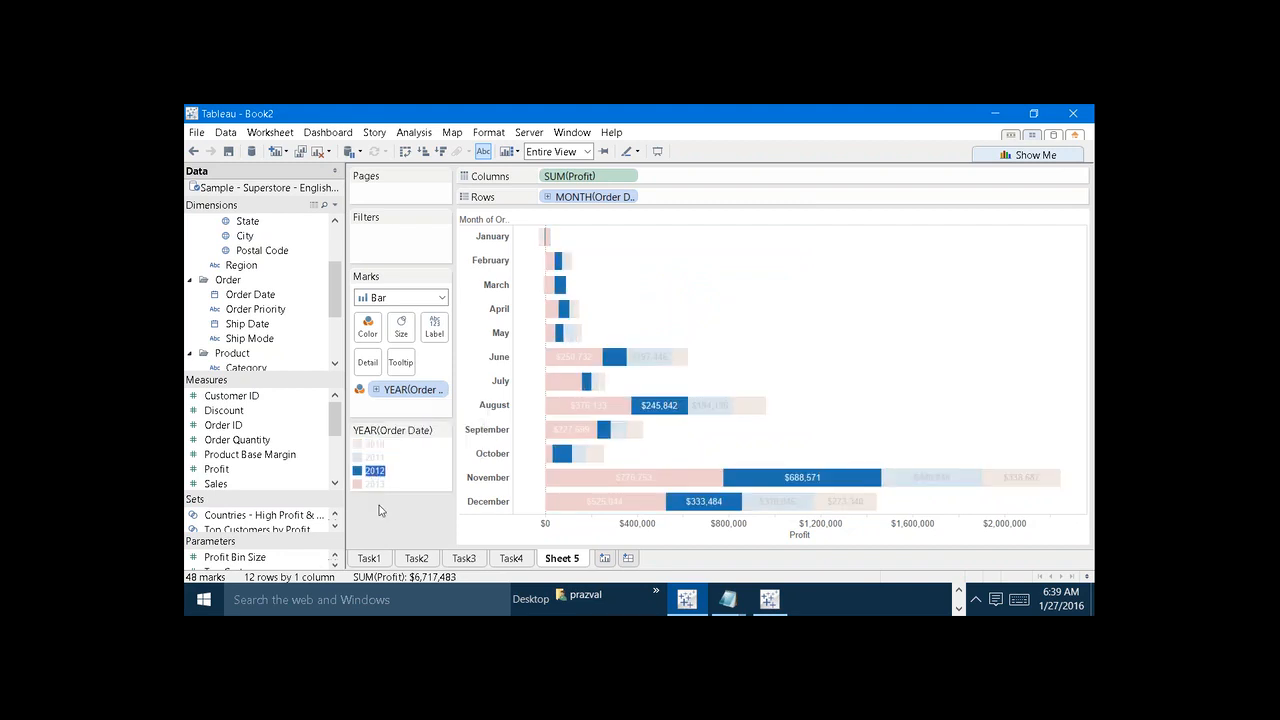
pyautogui.click(379, 505)
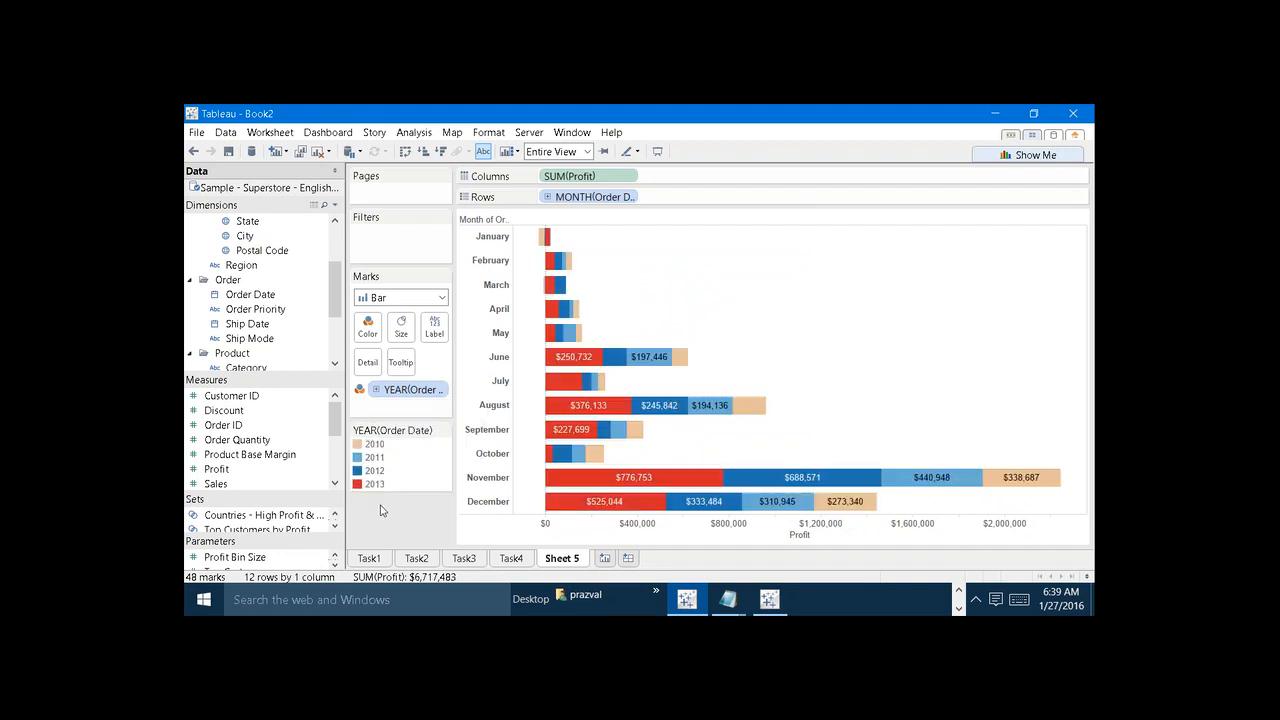
# Step: Examine the April bar's yearly segments and the details of the November 2013 profit segment
pyautogui.click(500, 314)
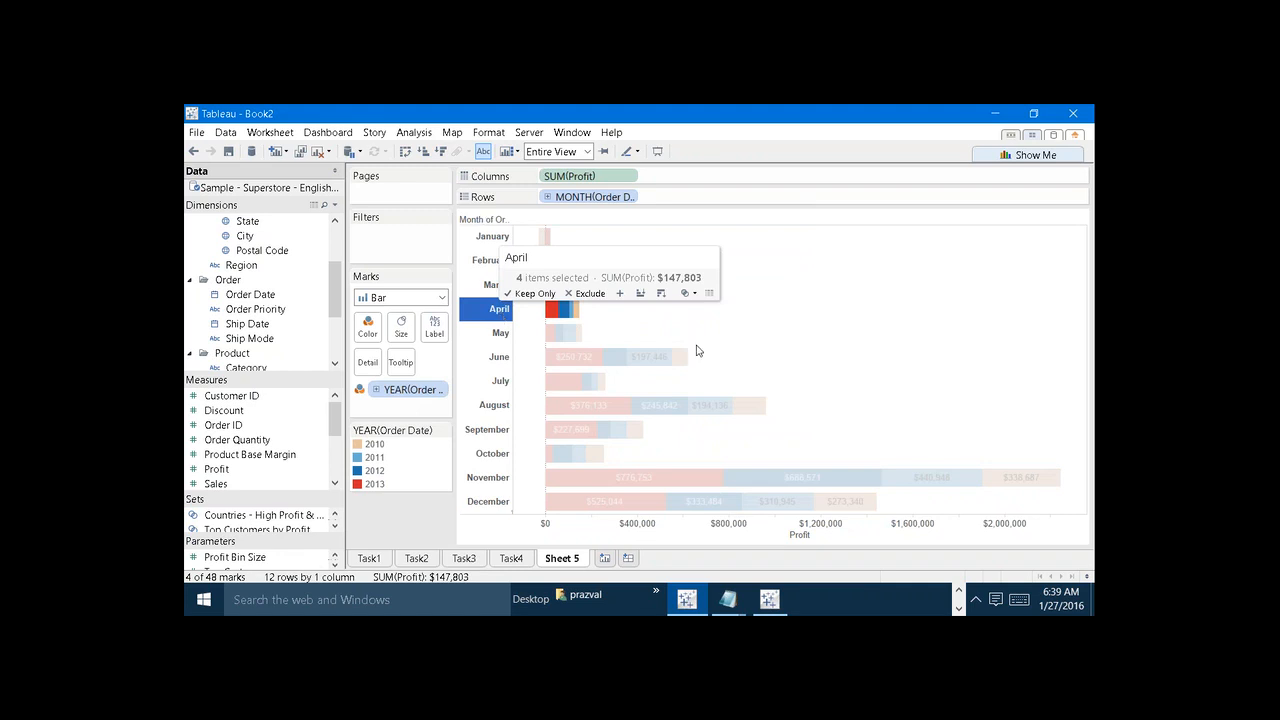
pyautogui.click(770, 348)
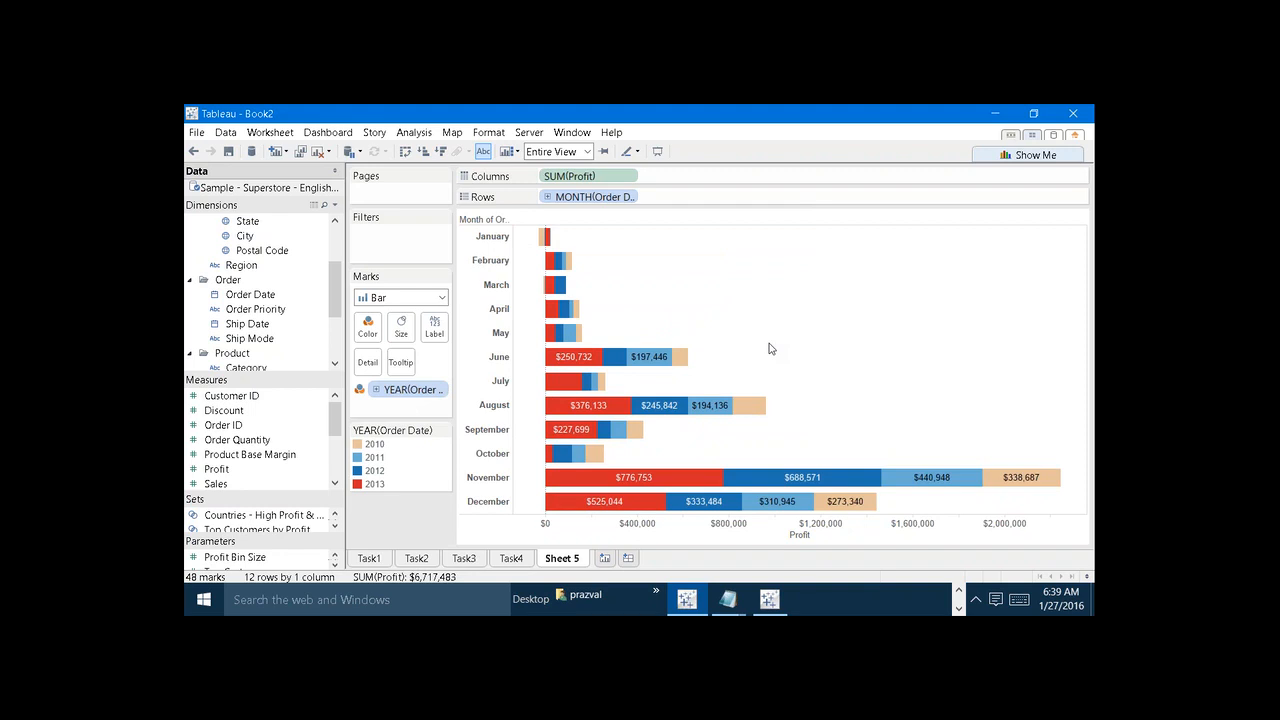
pyautogui.click(651, 482)
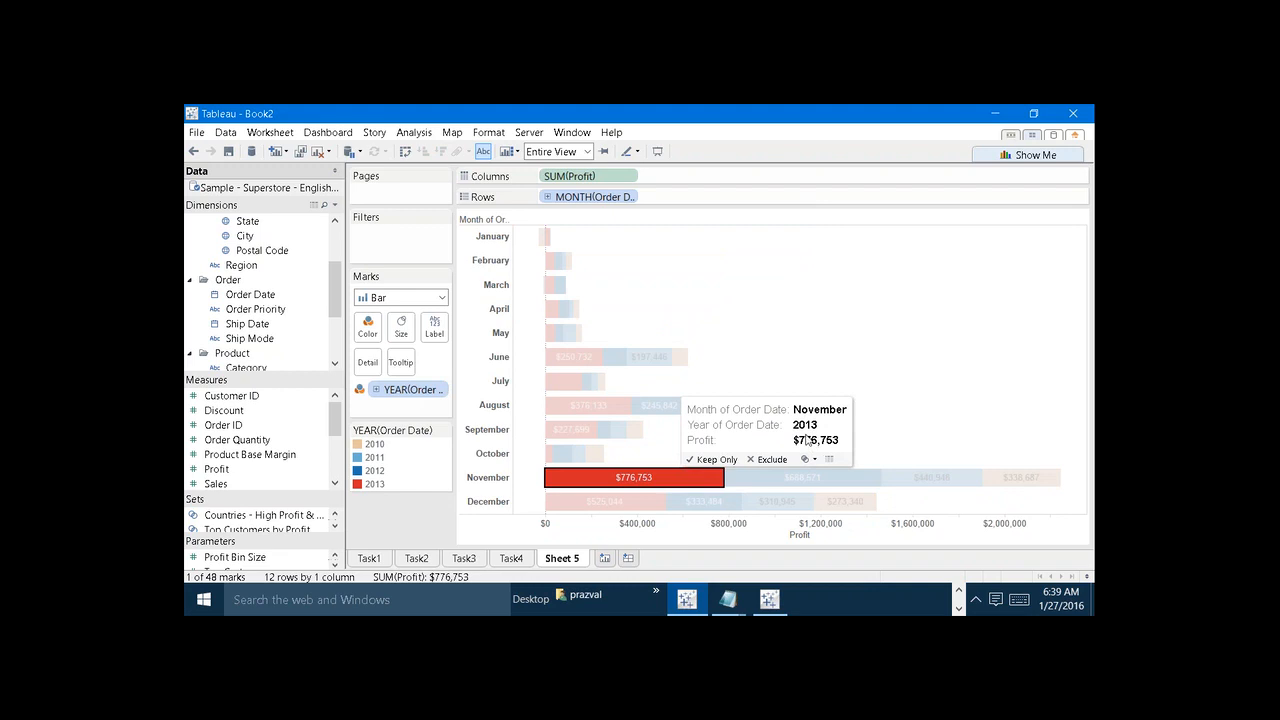
pyautogui.click(788, 334)
pyautogui.moveTo(632, 481)
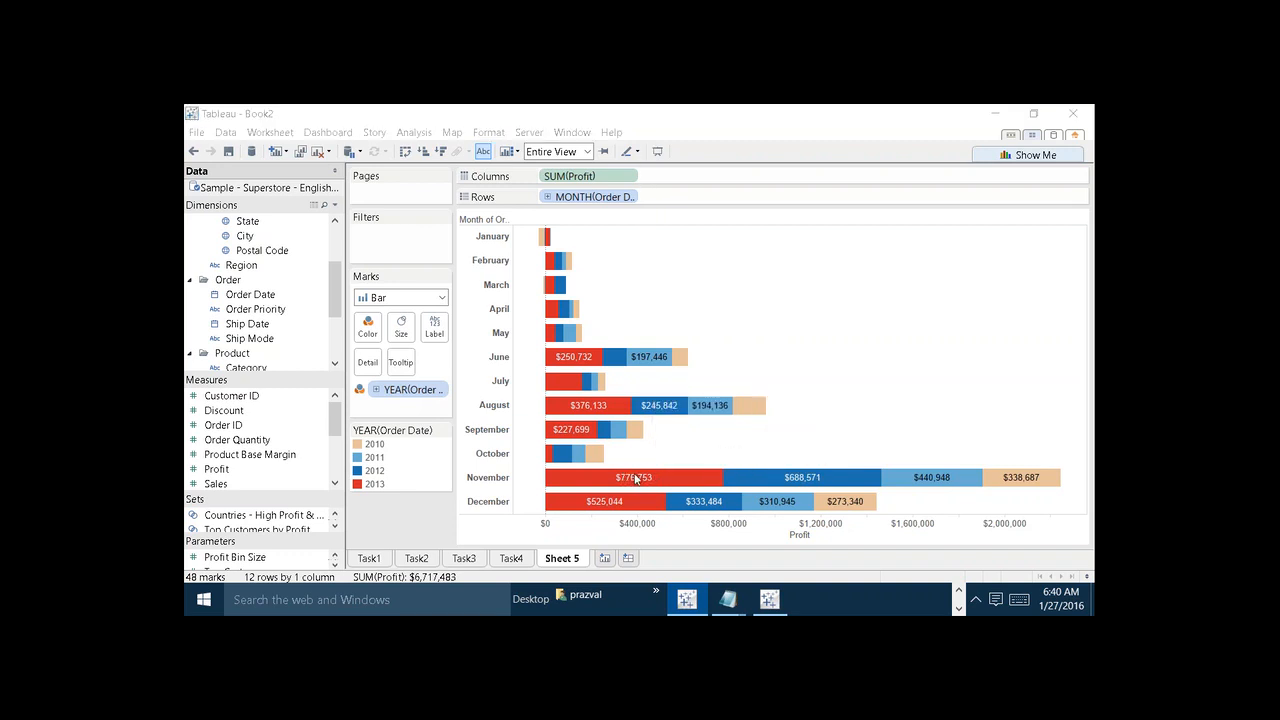
pyautogui.moveTo(640, 481)
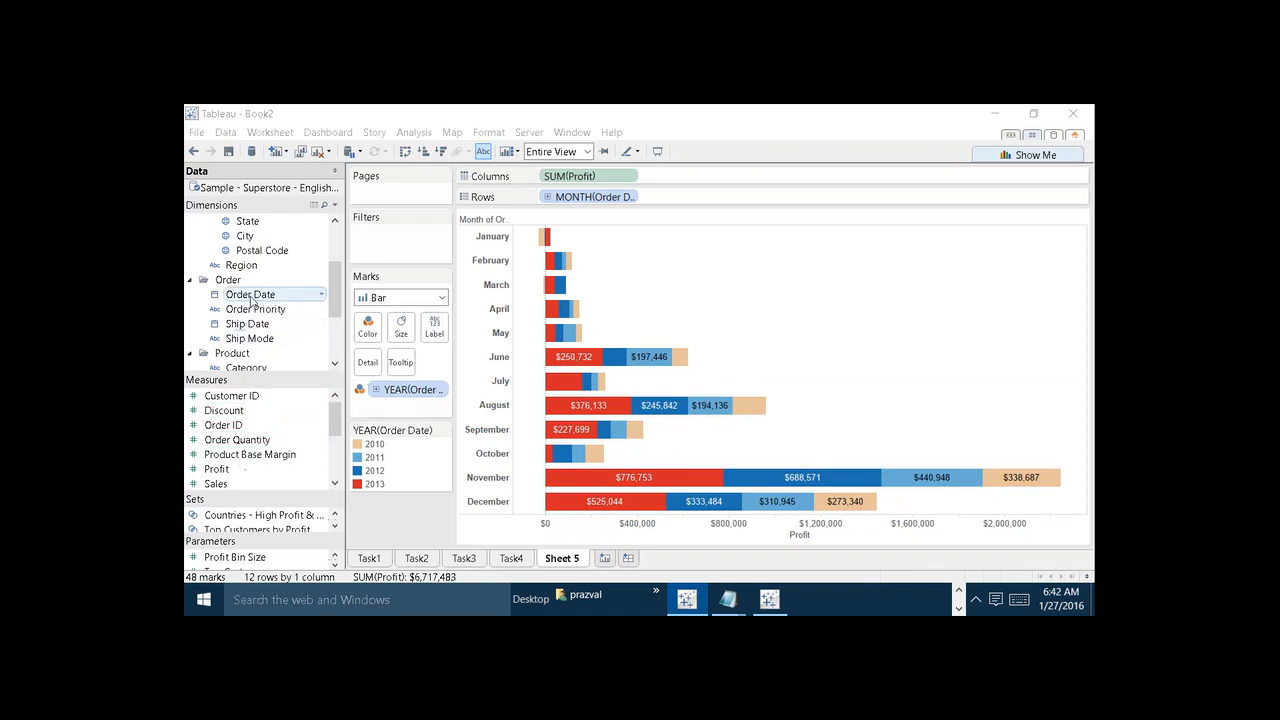
# Step: Label the bar segments with Order Date, set to the discrete Month level
pyautogui.moveTo(252, 300); pyautogui.dragTo(436, 326)
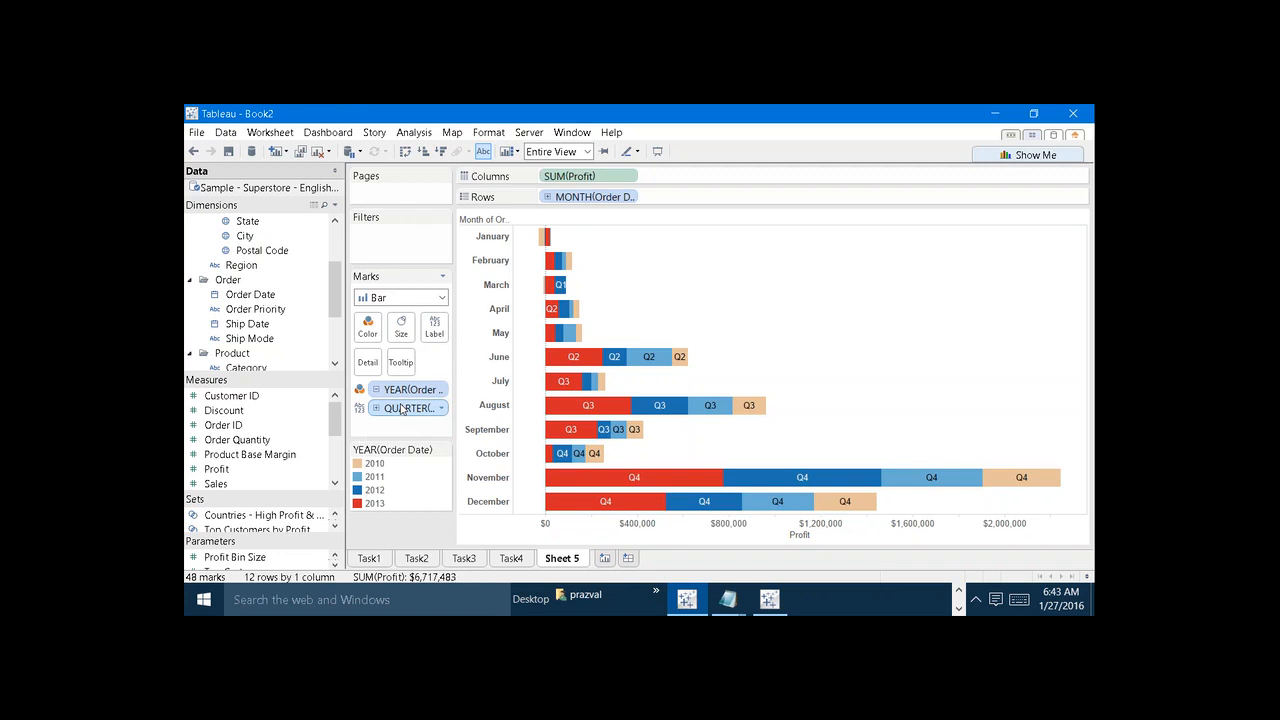
pyautogui.rightClick(403, 410)
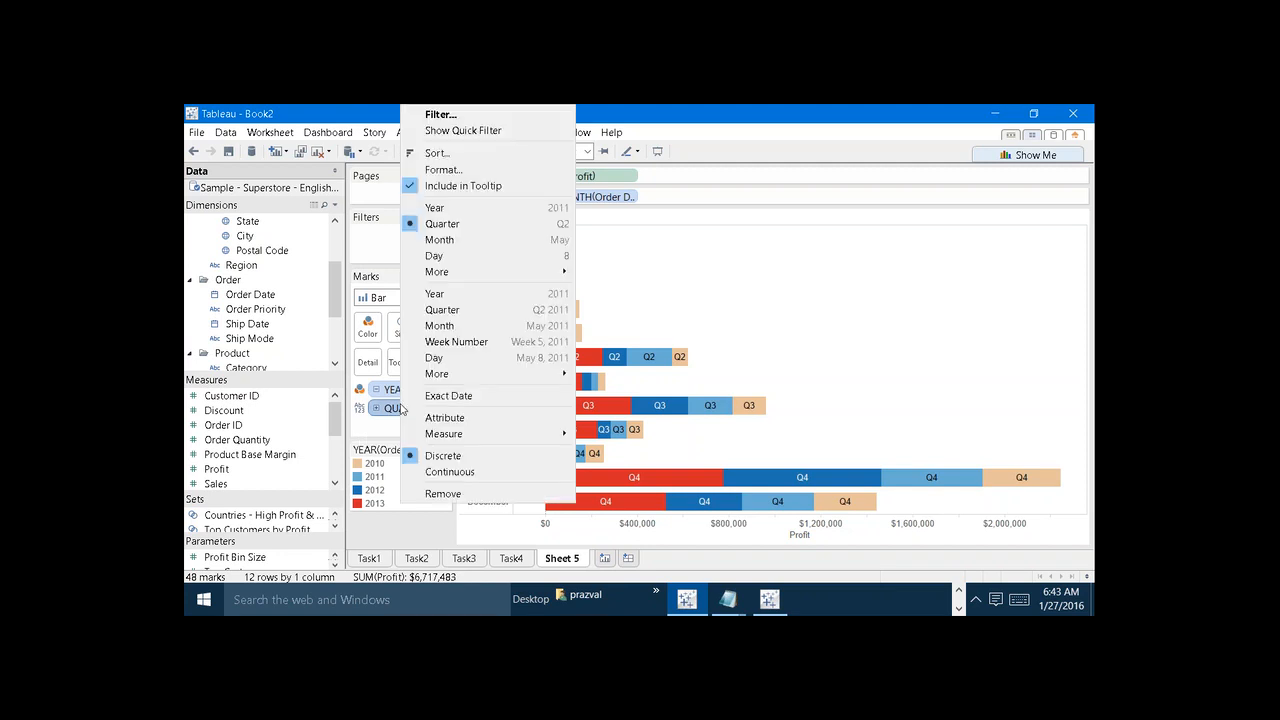
pyautogui.click(470, 240)
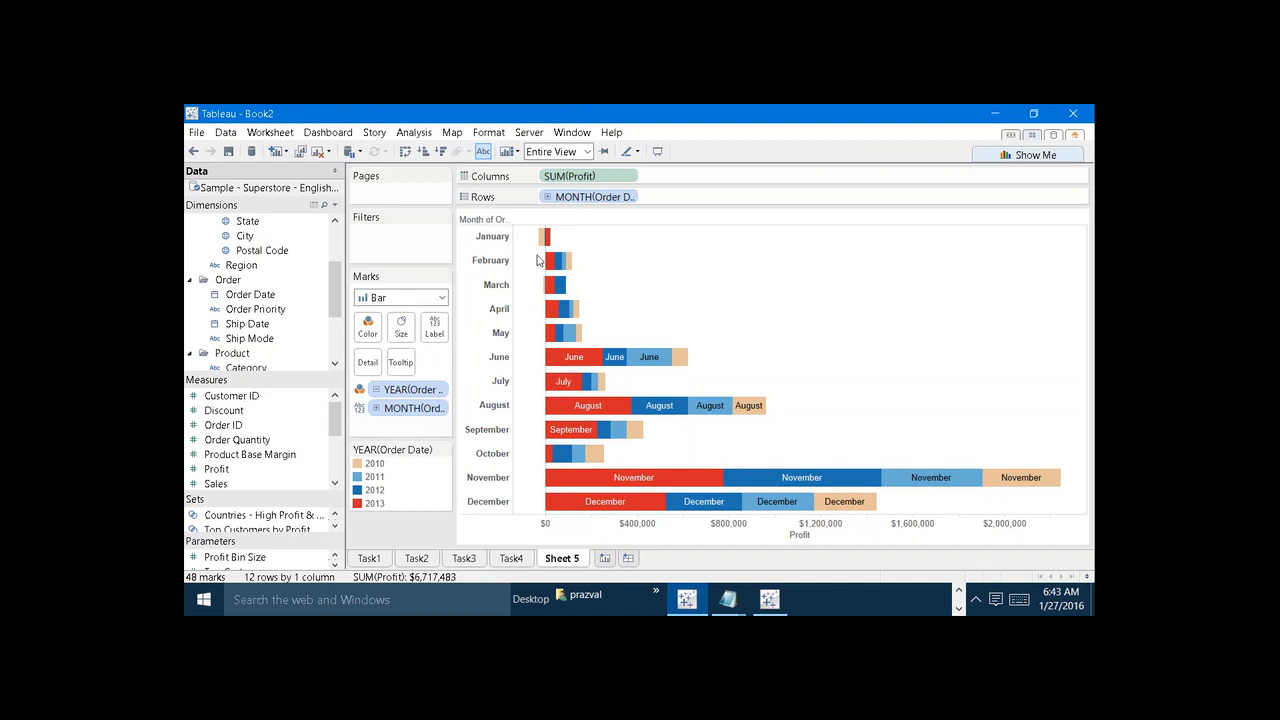
# Step: Add the total Profit to the bar segment labels and check the November 2013 segment
pyautogui.moveTo(653, 477)
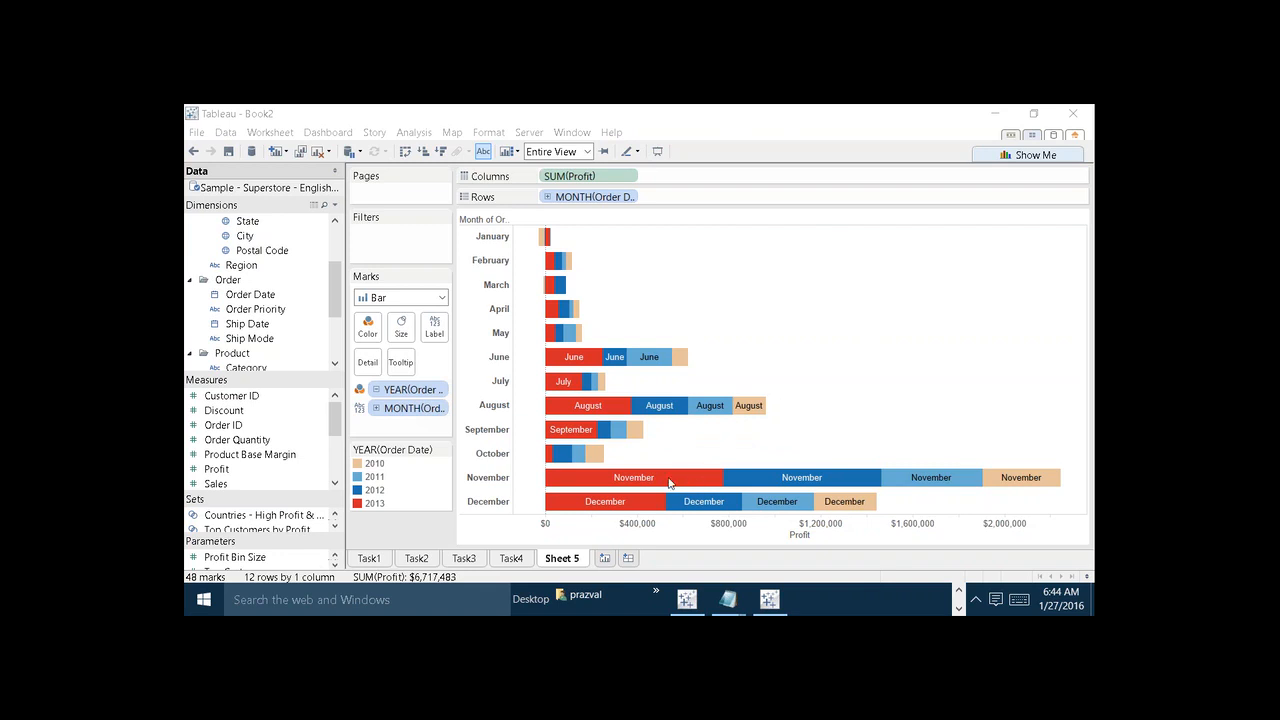
pyautogui.moveTo(668, 484)
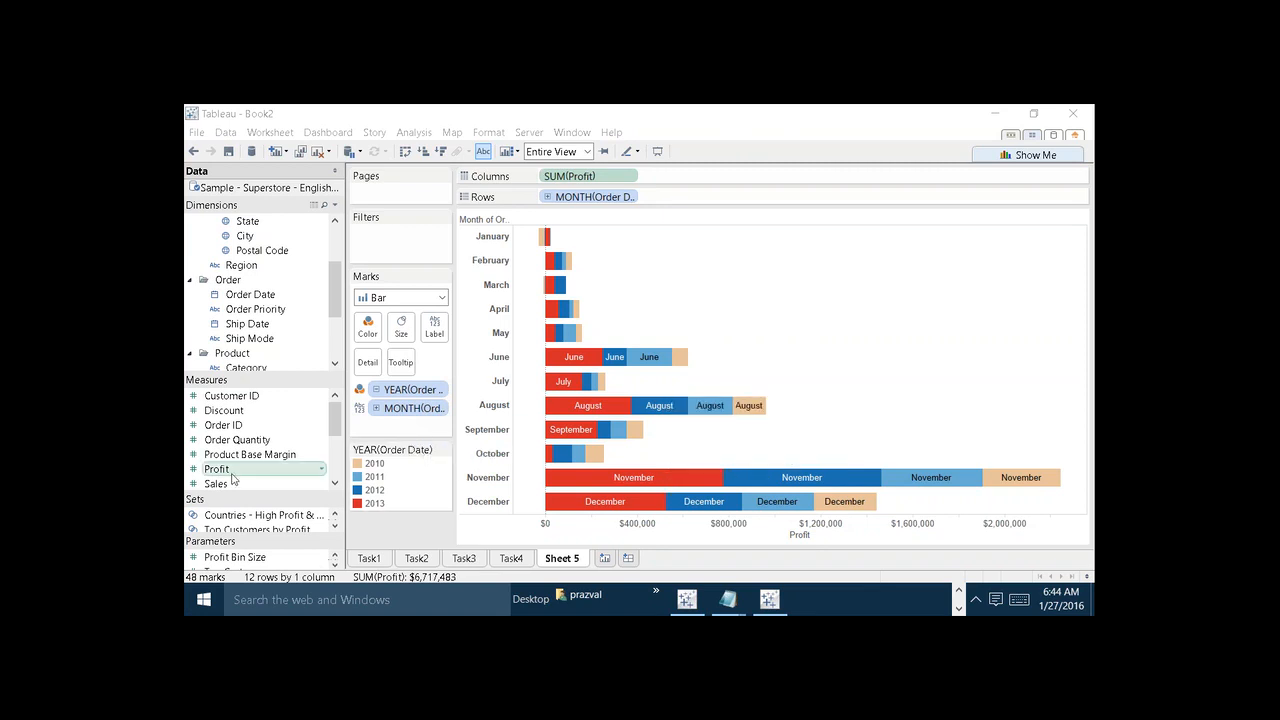
pyautogui.click(262, 472)
pyautogui.moveTo(262, 472); pyautogui.dragTo(436, 331)
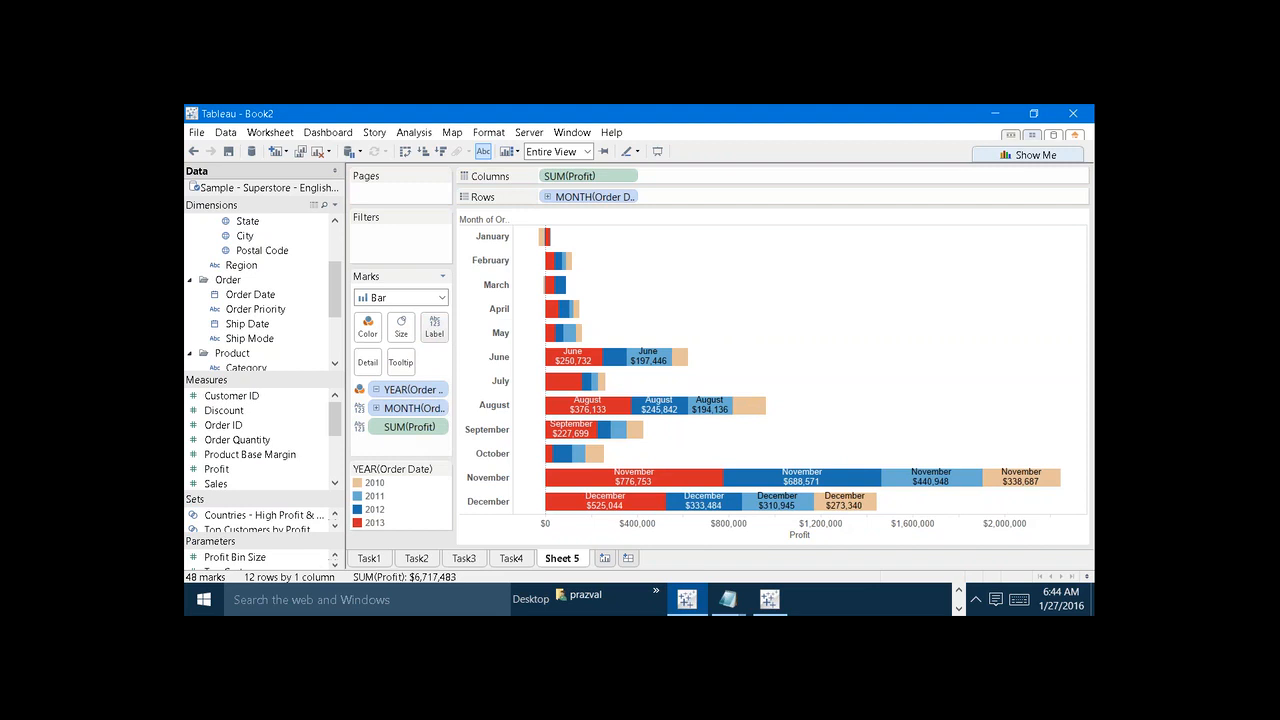
pyautogui.moveTo(626, 487)
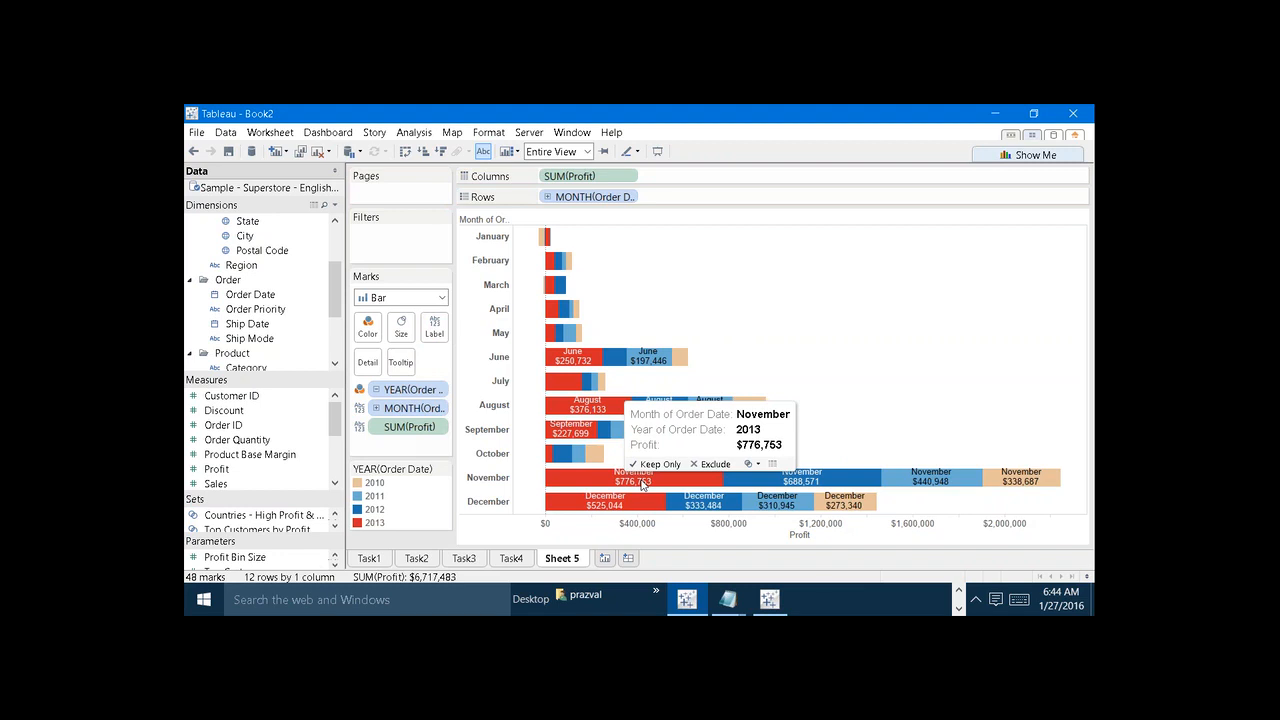
# Step: Open the label text for editing and make the MONTH(Order Date) field bold and underlined
pyautogui.click(434, 329)
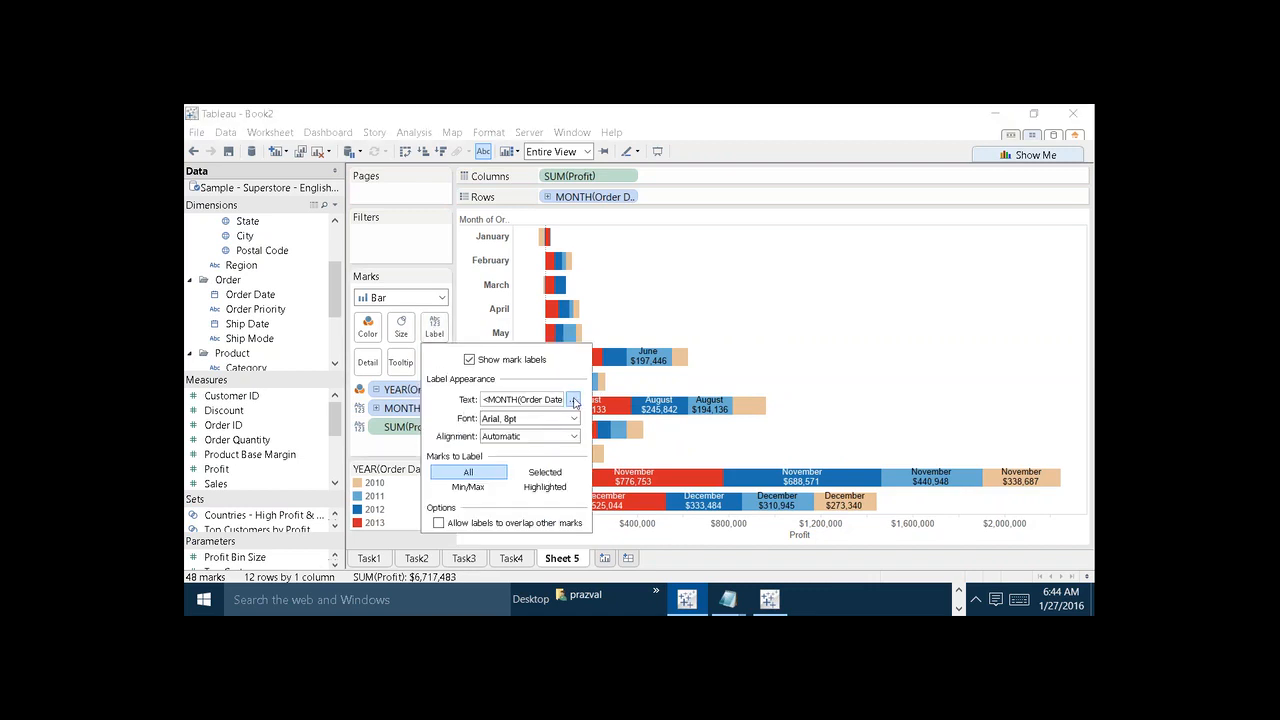
pyautogui.click(573, 401)
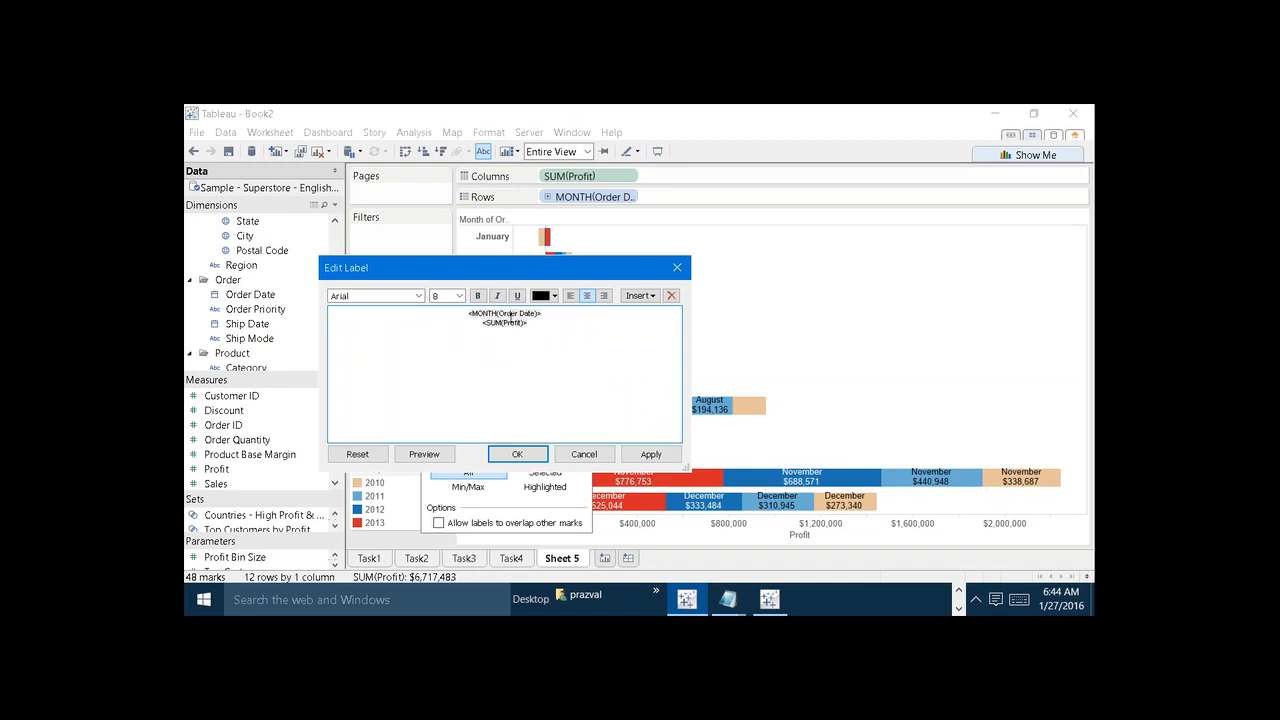
pyautogui.click(537, 314)
pyautogui.moveTo(537, 314); pyautogui.dragTo(470, 312)
pyautogui.hotkey('ctrl', 'b')
# Step: Move the SUM(Profit) field onto the same label line as MONTH(Order Date), separated by ":-", and apply the label text
pyautogui.moveTo(534, 323); pyautogui.dragTo(479, 325)
pyautogui.hotkey('ctrl', 'c')
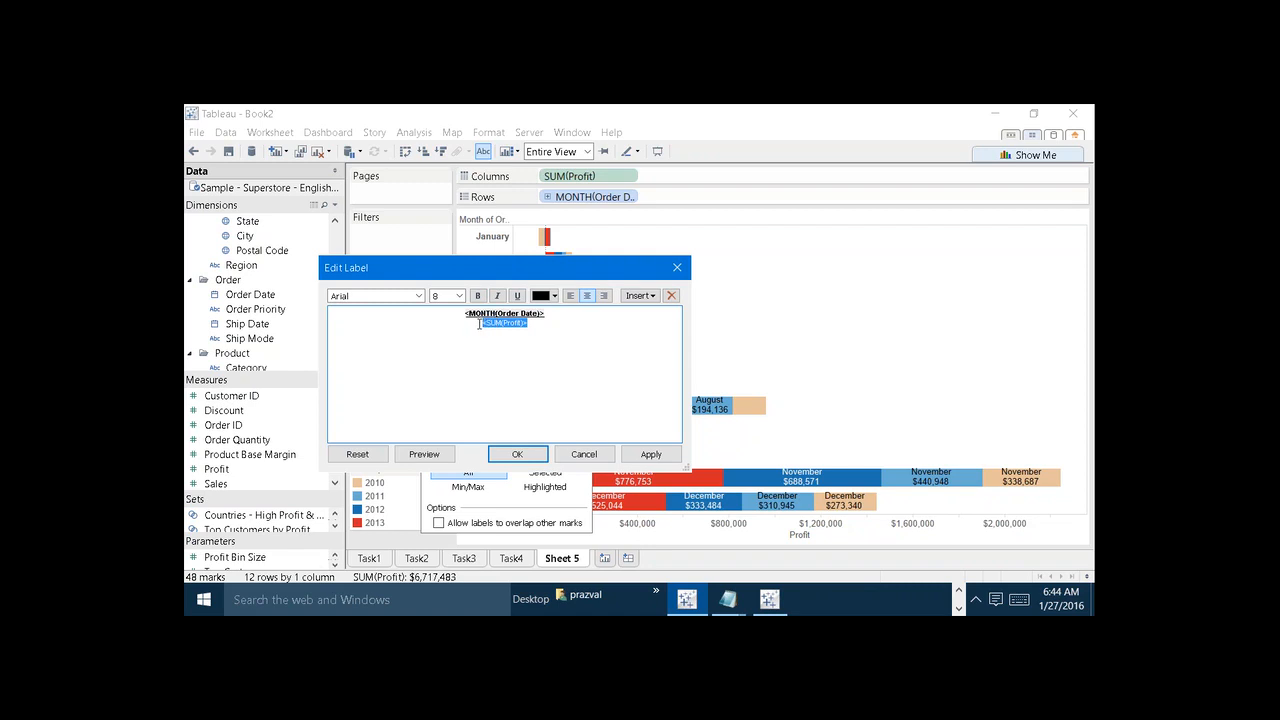
pyautogui.press('BackSpace')
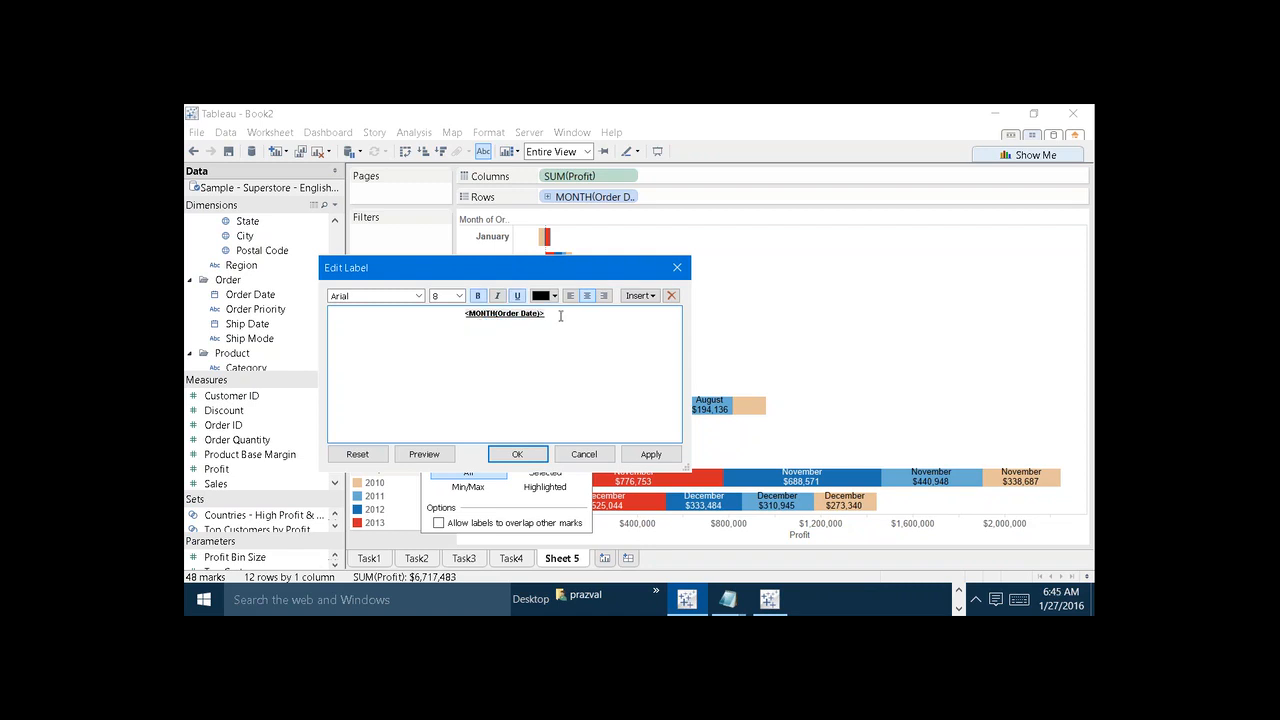
pyautogui.hotkey('ctrl', 'v')
pyautogui.click(522, 313)
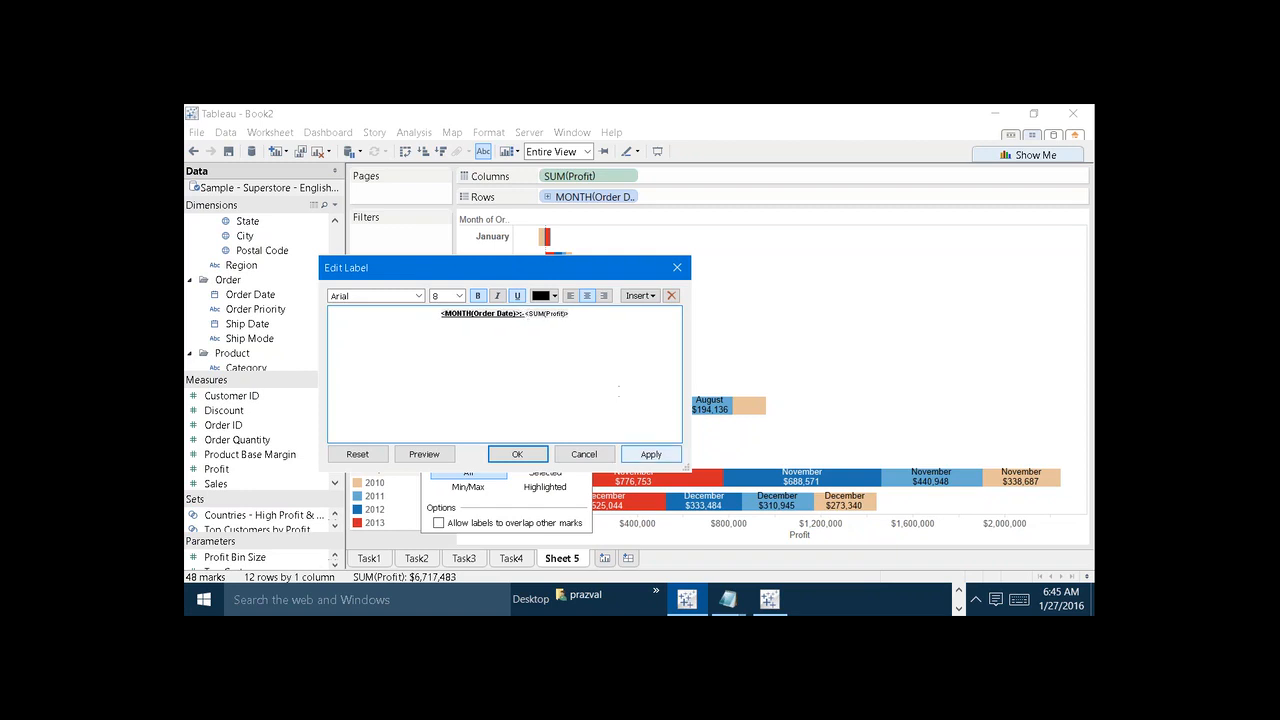
pyautogui.click(640, 456)
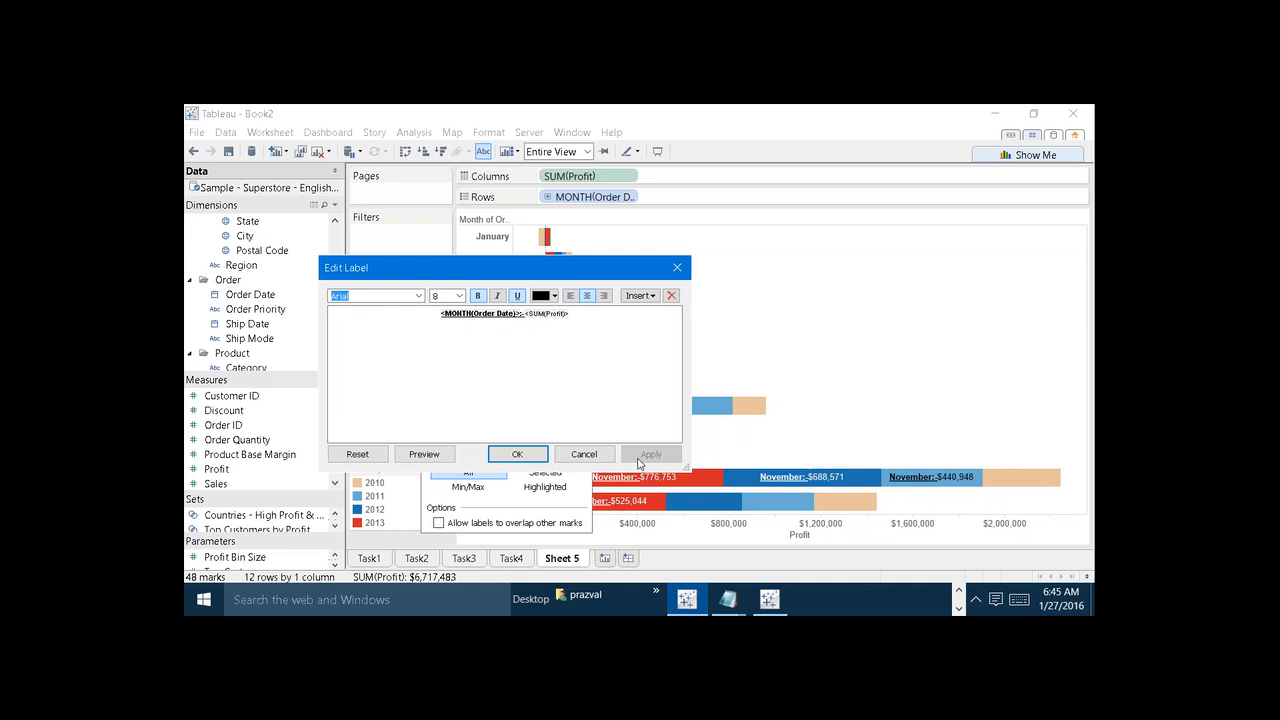
pyautogui.click(517, 454)
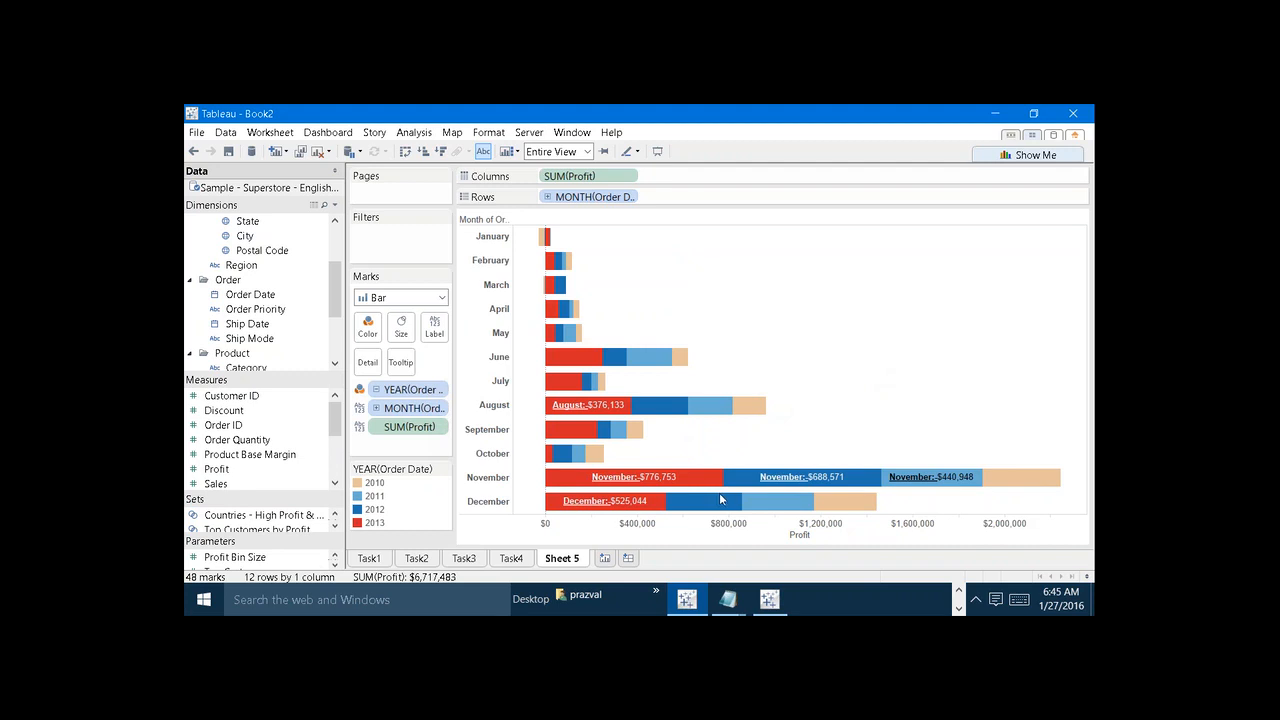
pyautogui.moveTo(705, 508)
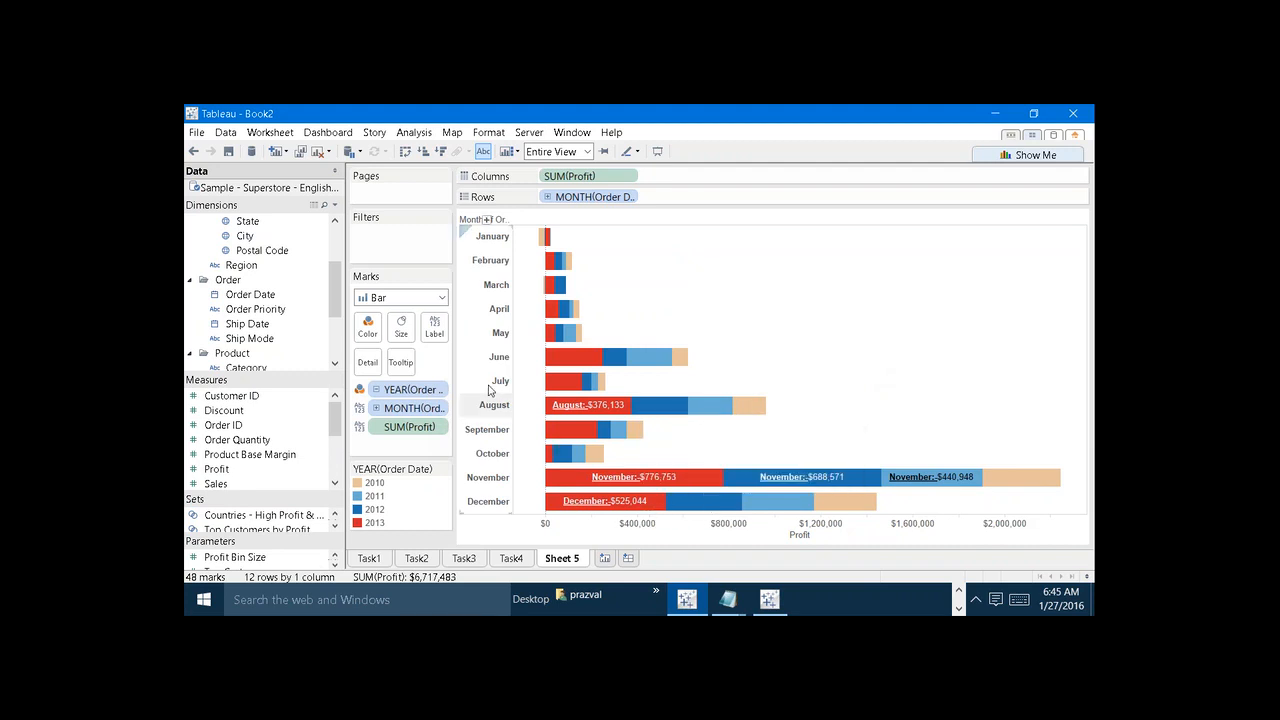
# Step: Reduce the font size of the bar segment labels and check the February 2013 segment's details
pyautogui.click(435, 330)
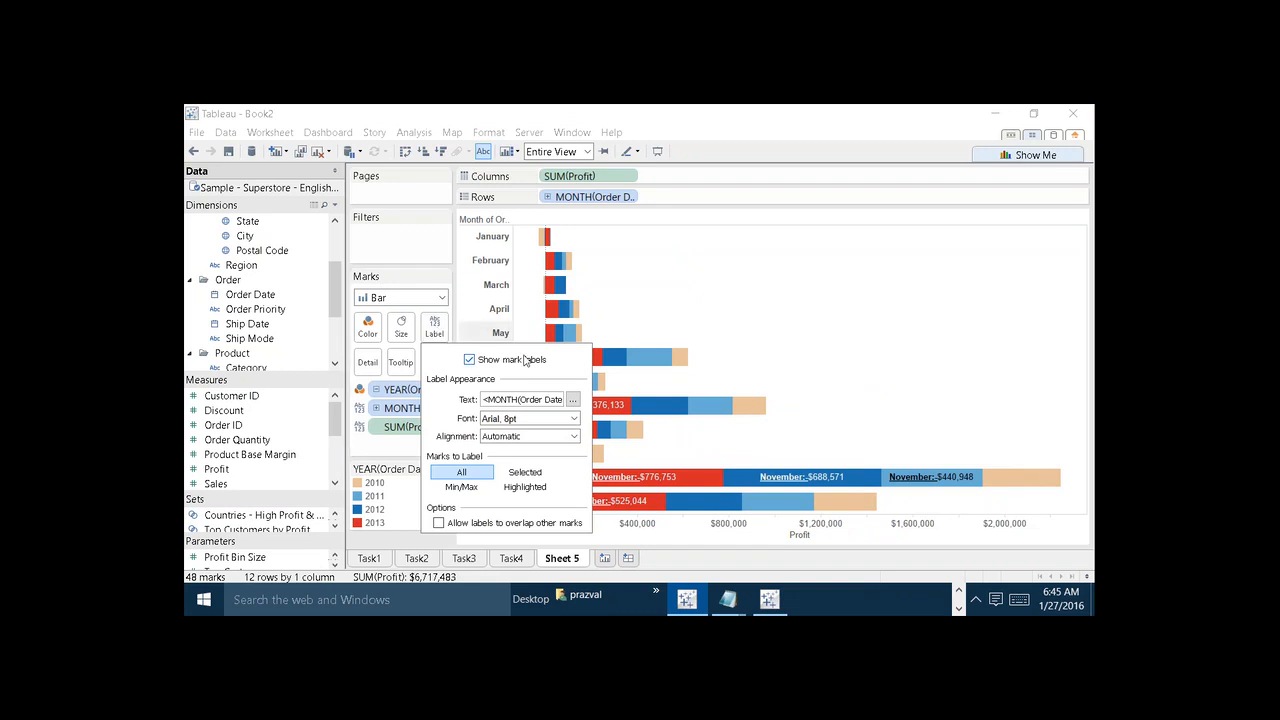
pyautogui.click(575, 419)
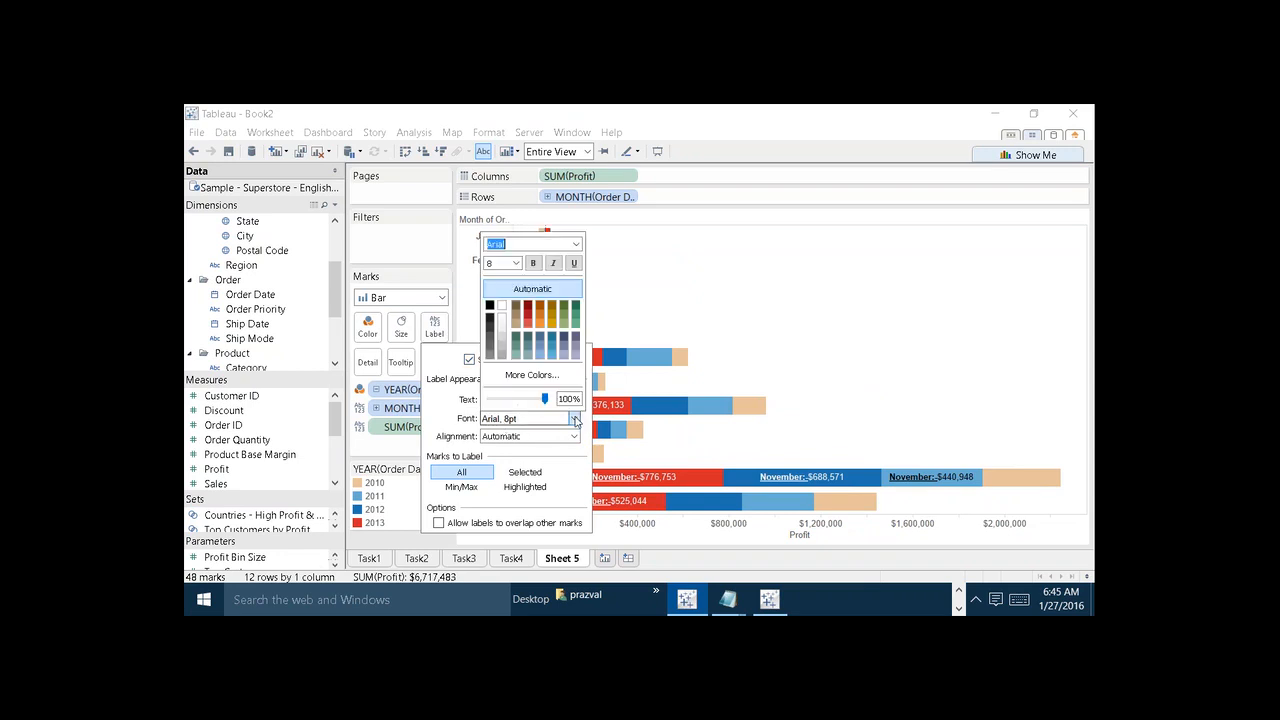
pyautogui.click(505, 263)
pyautogui.write('2')
pyautogui.click(698, 302)
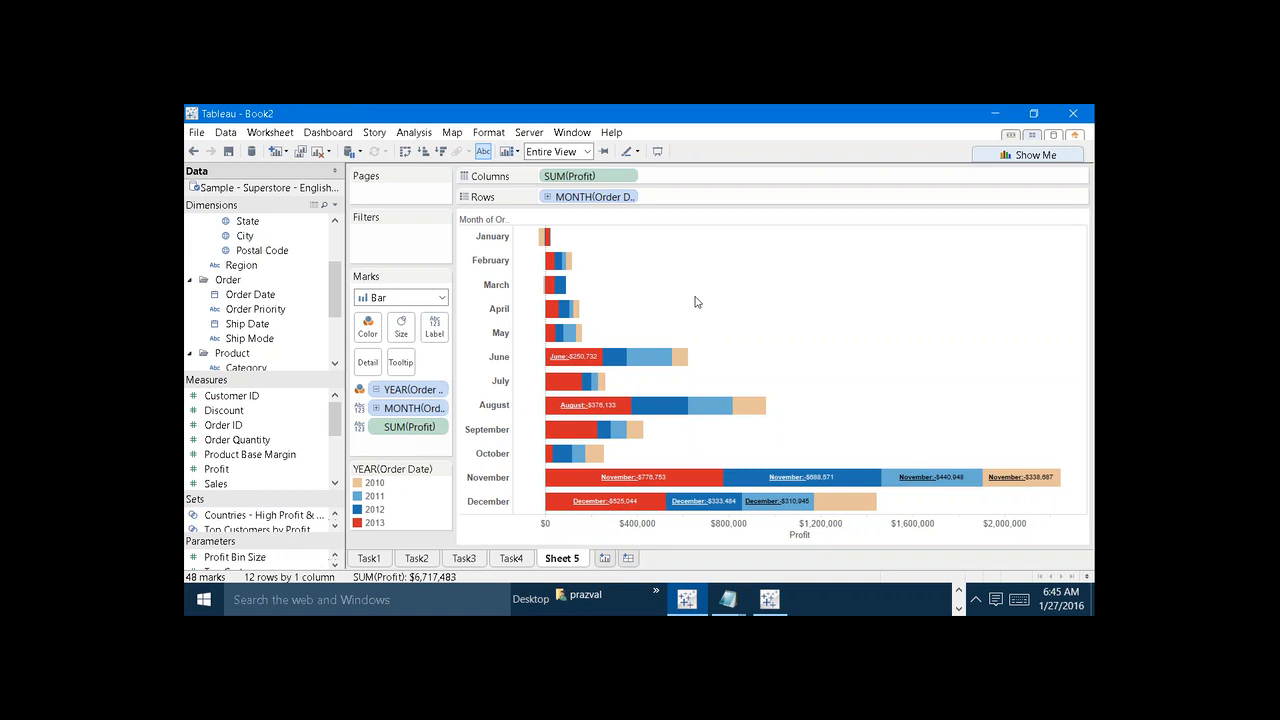
pyautogui.moveTo(549, 265)
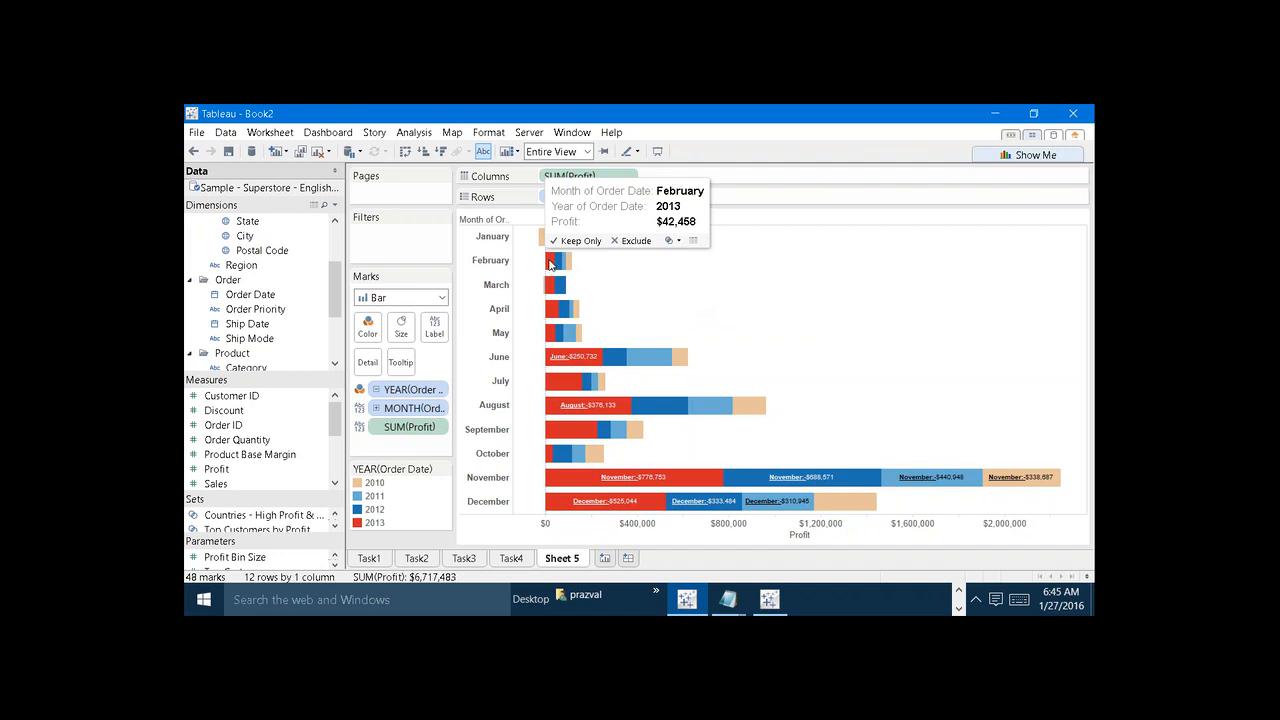
pyautogui.moveTo(628, 487)
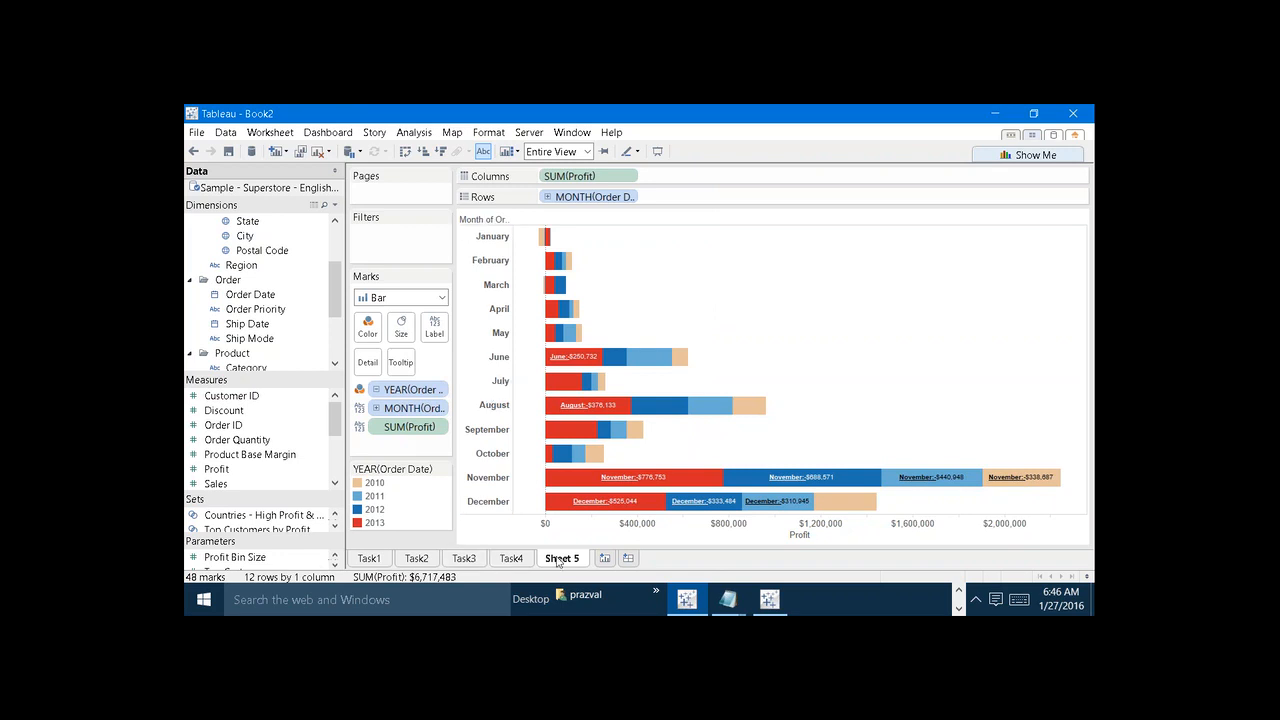
# Step: Rename the Sheet 5 worksheet as Task5
pyautogui.rightClick(560, 557)
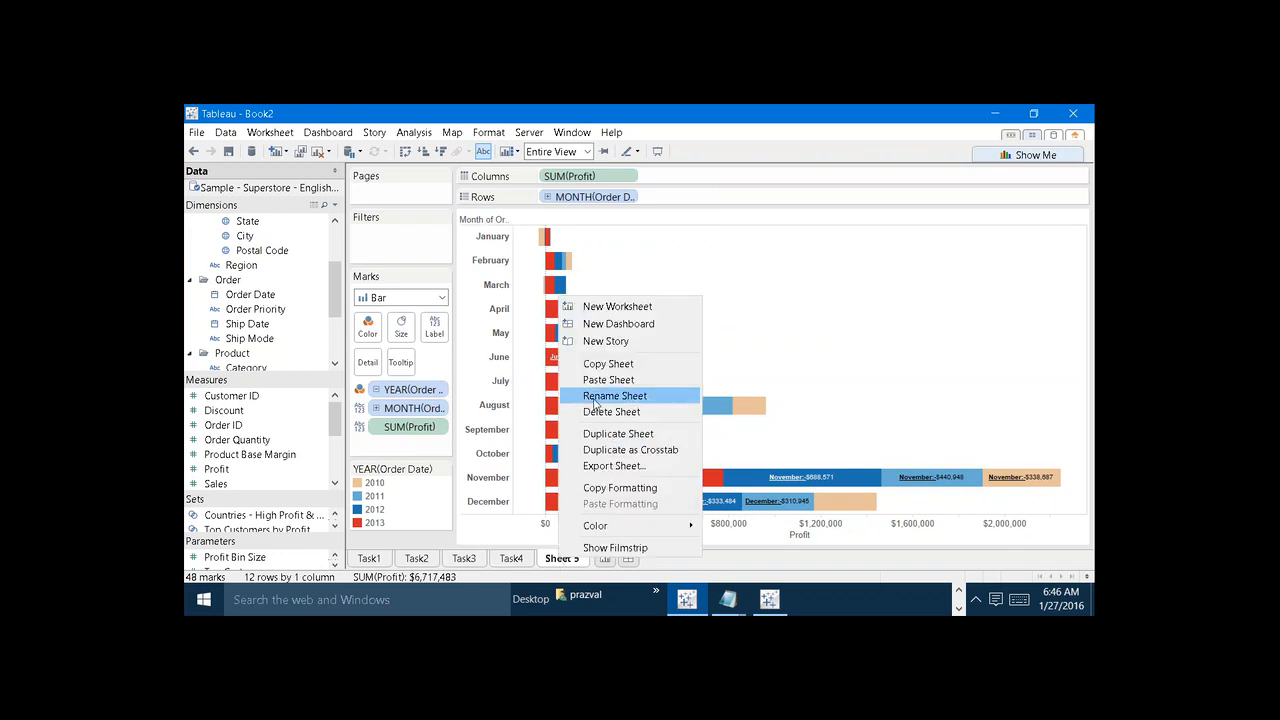
pyautogui.click(596, 398)
pyautogui.write('Task5')
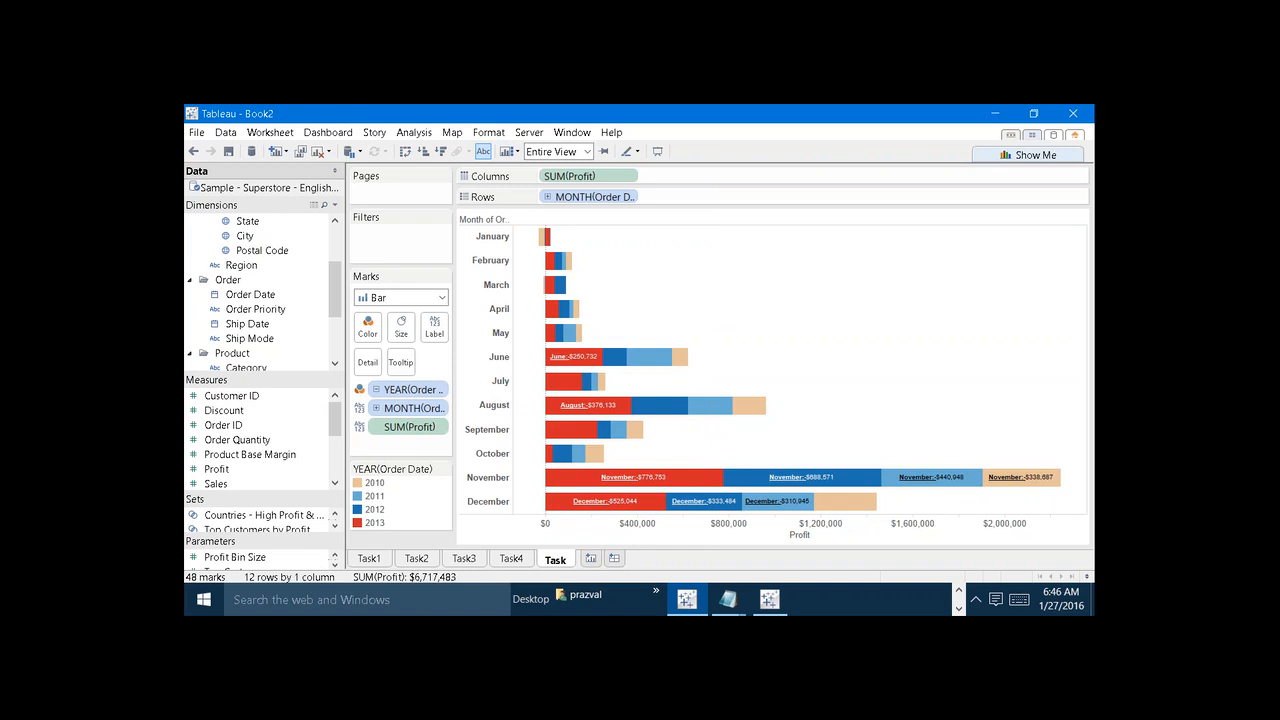
pyautogui.press('Return')
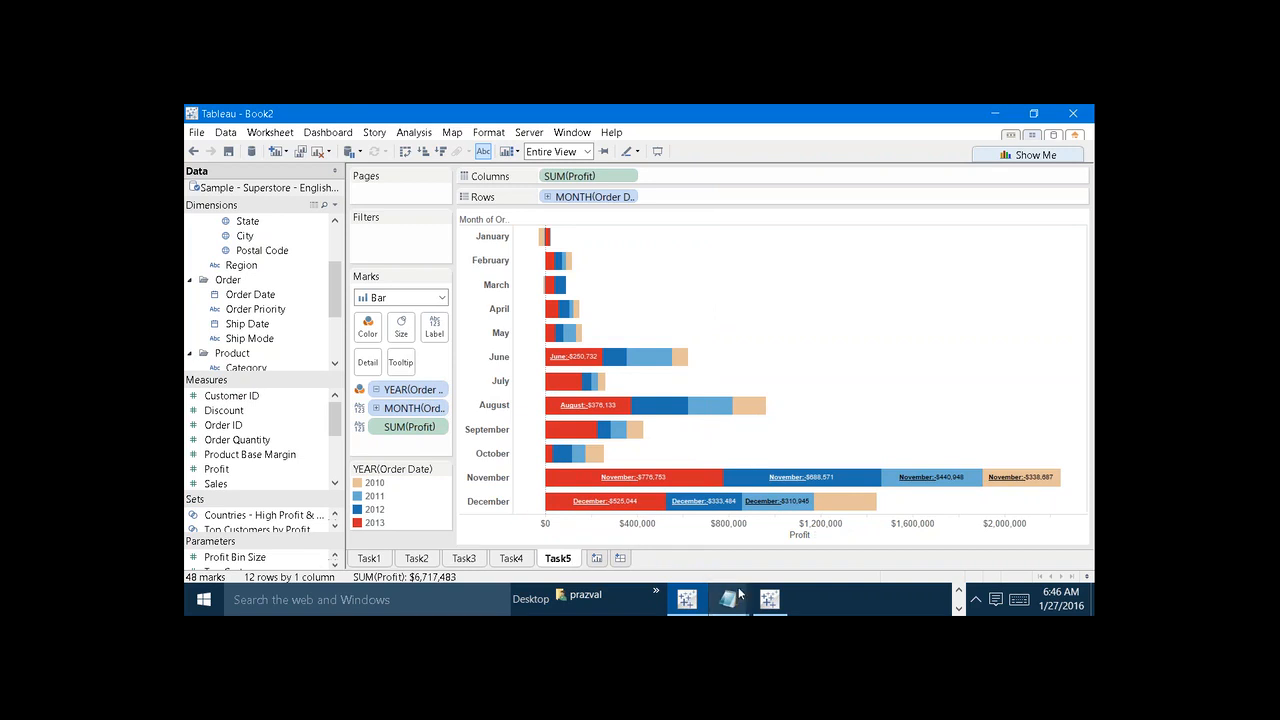
# Step: Switch to the Notepad task list and add a "Task6:-" entry reading "Quarter Wise total.Sales" below Task5
pyautogui.moveTo(733, 600)
pyautogui.click(594, 523)
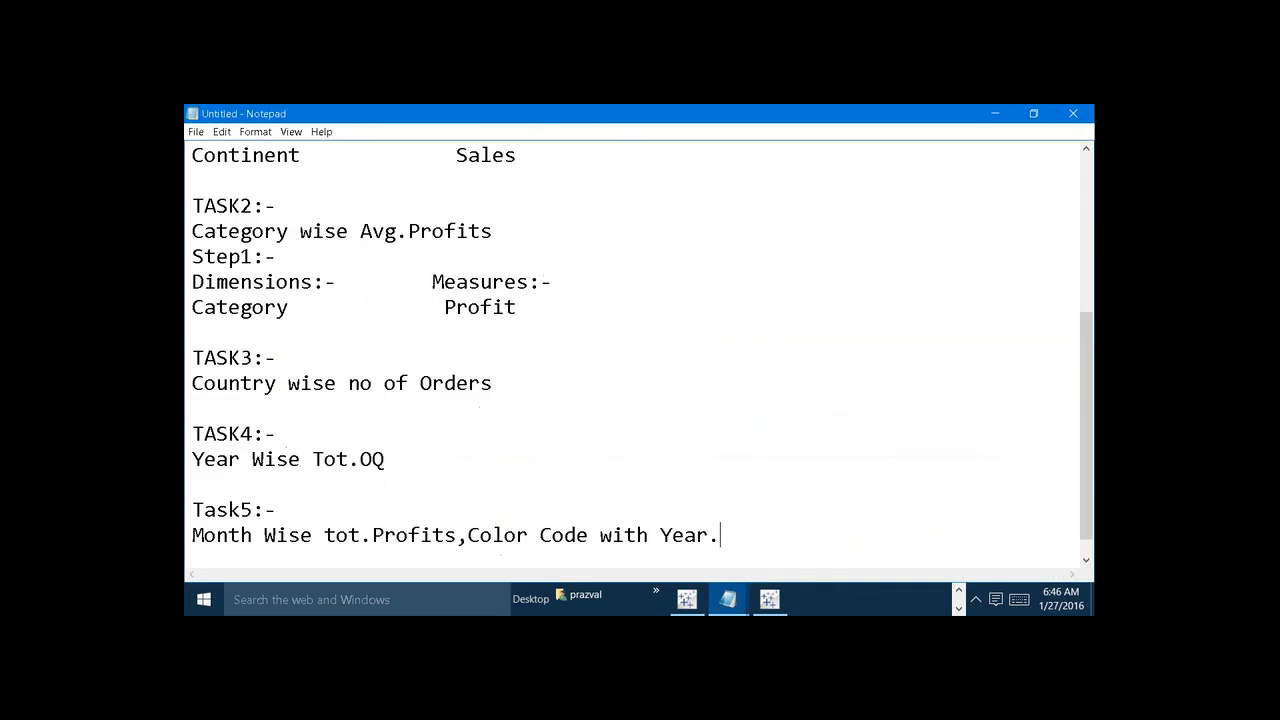
pyautogui.press('Return')
pyautogui.press('Return')
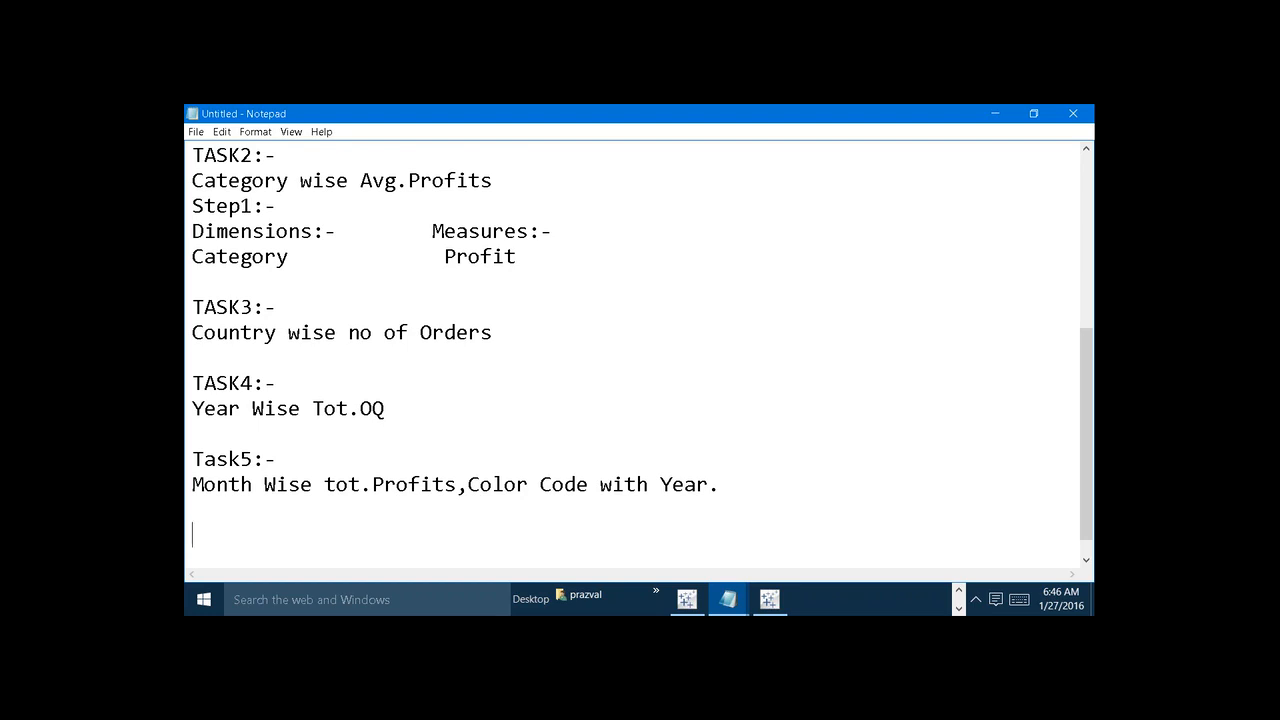
pyautogui.write('Task6:-')
pyautogui.press('Return')
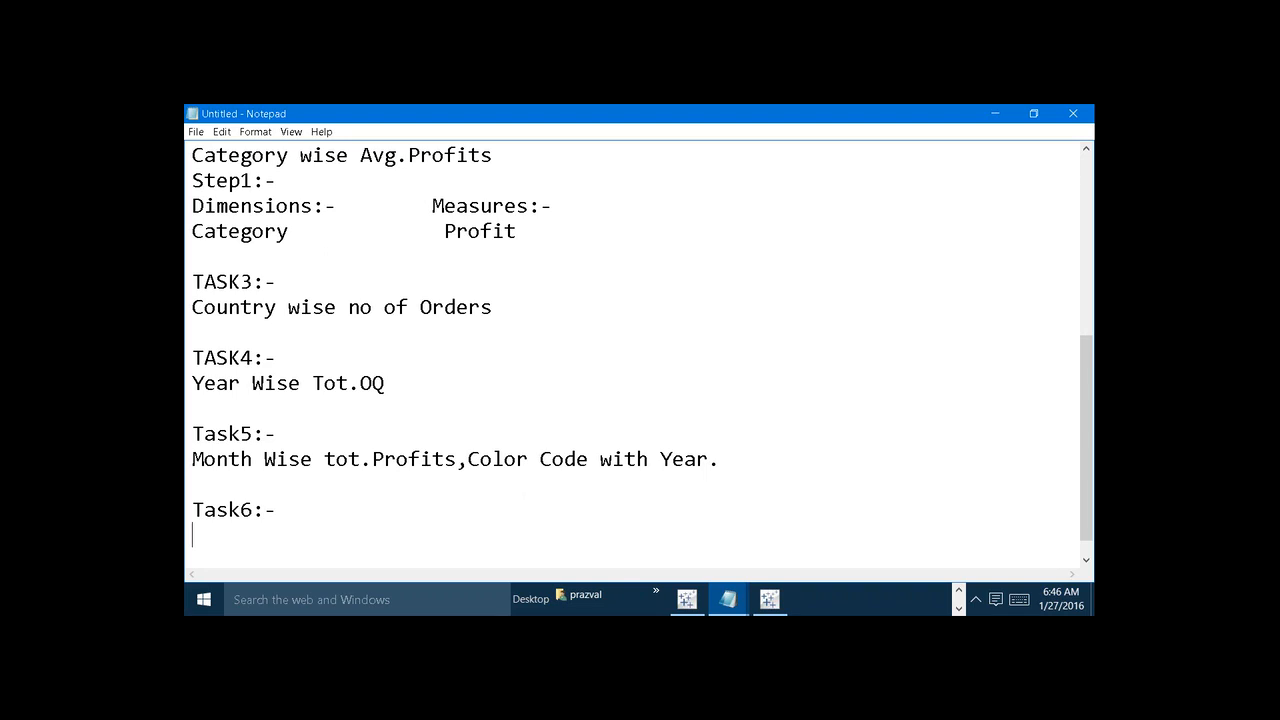
pyautogui.write('D')
pyautogui.press('BackSpace')
pyautogui.write('Quarter Wise ')
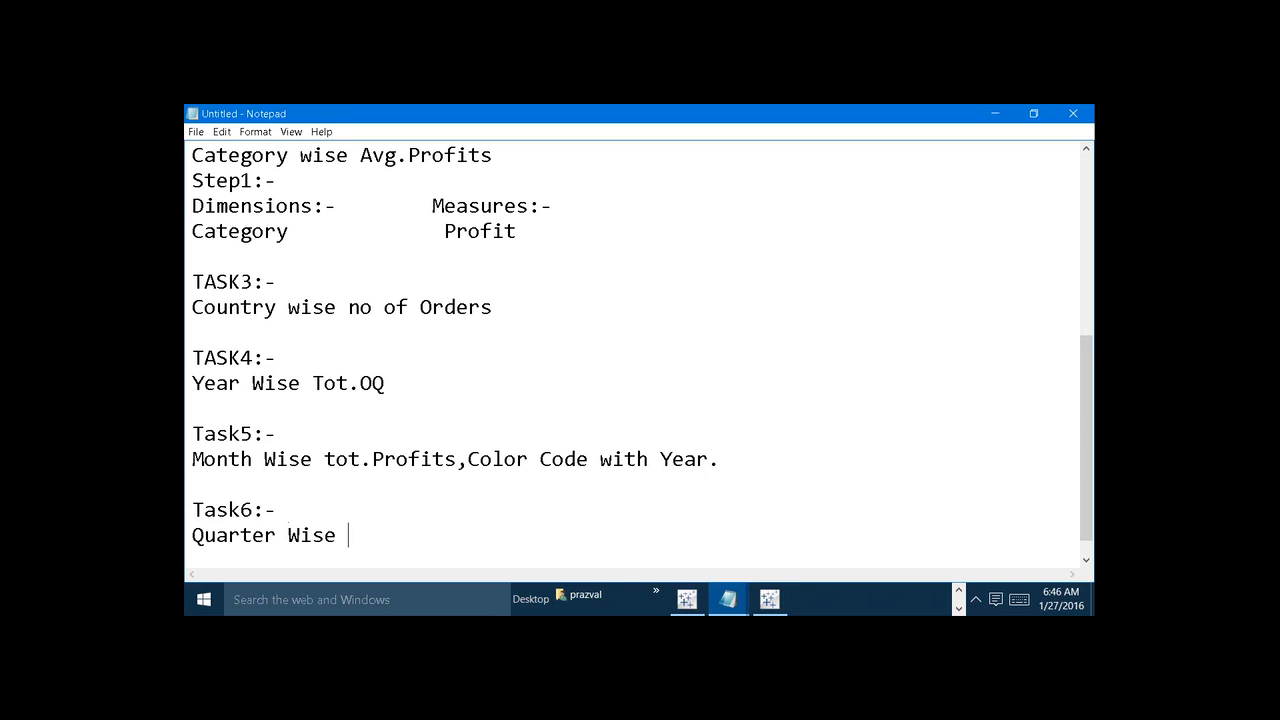
pyautogui.write('total.Sales')
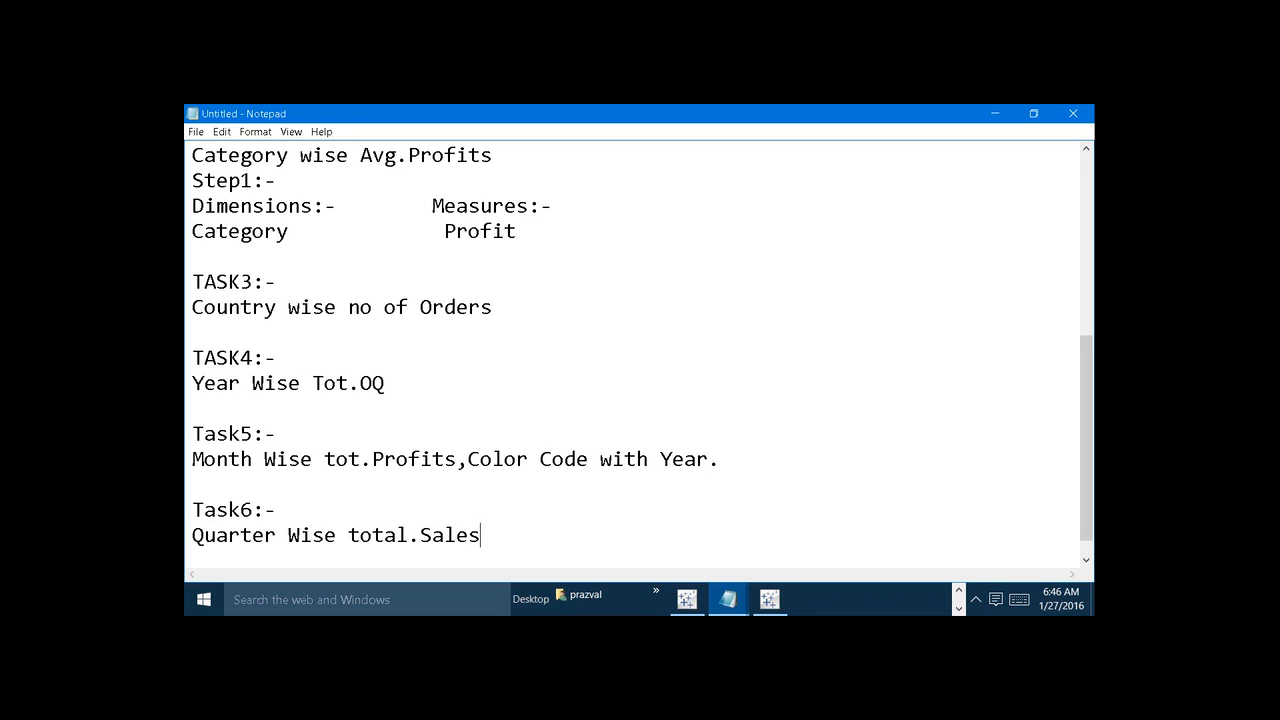
# Step: Return to Tableau's Book2, add a new worksheet and place Order Date on the rows at the discrete Quarter level
pyautogui.moveTo(769, 597)
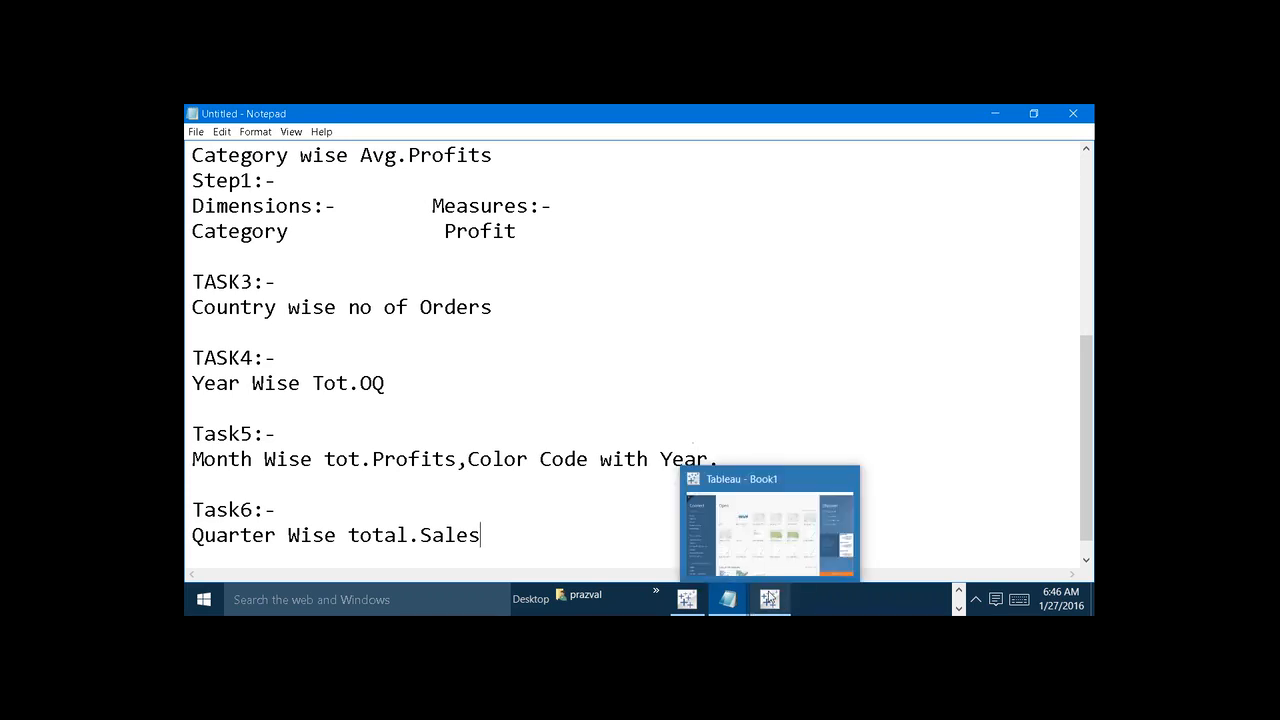
pyautogui.click(695, 567)
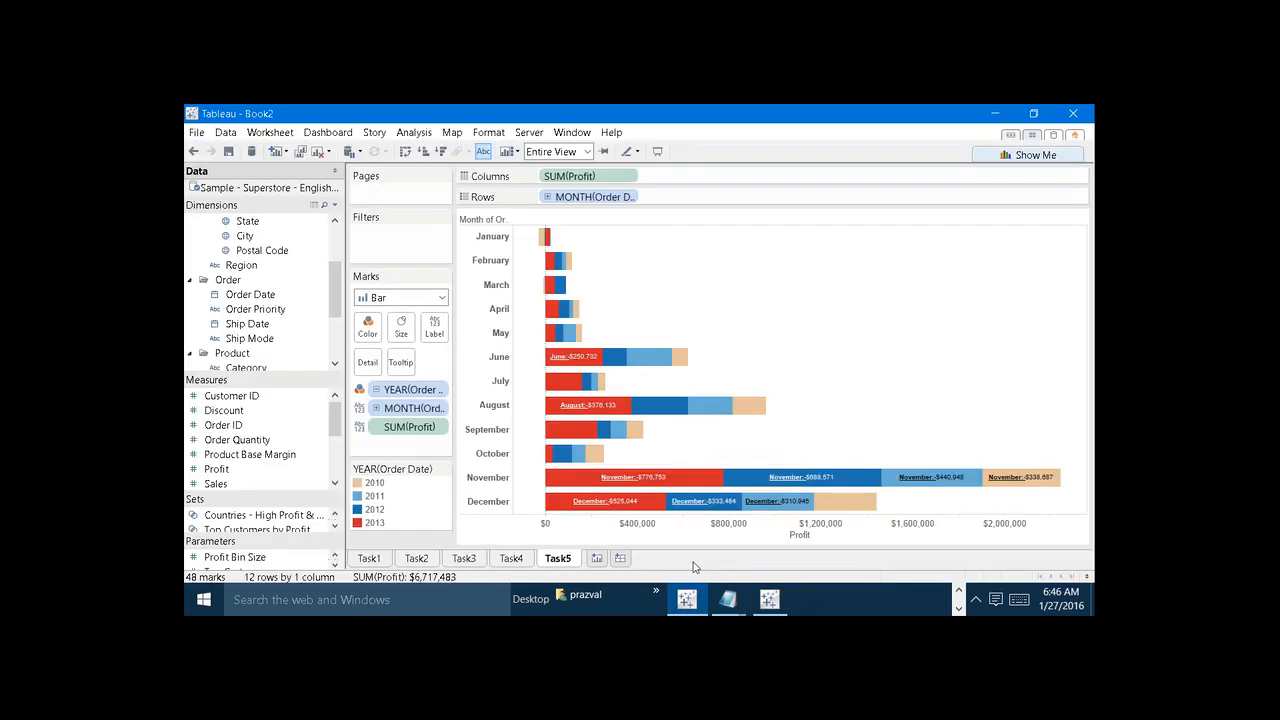
pyautogui.click(598, 561)
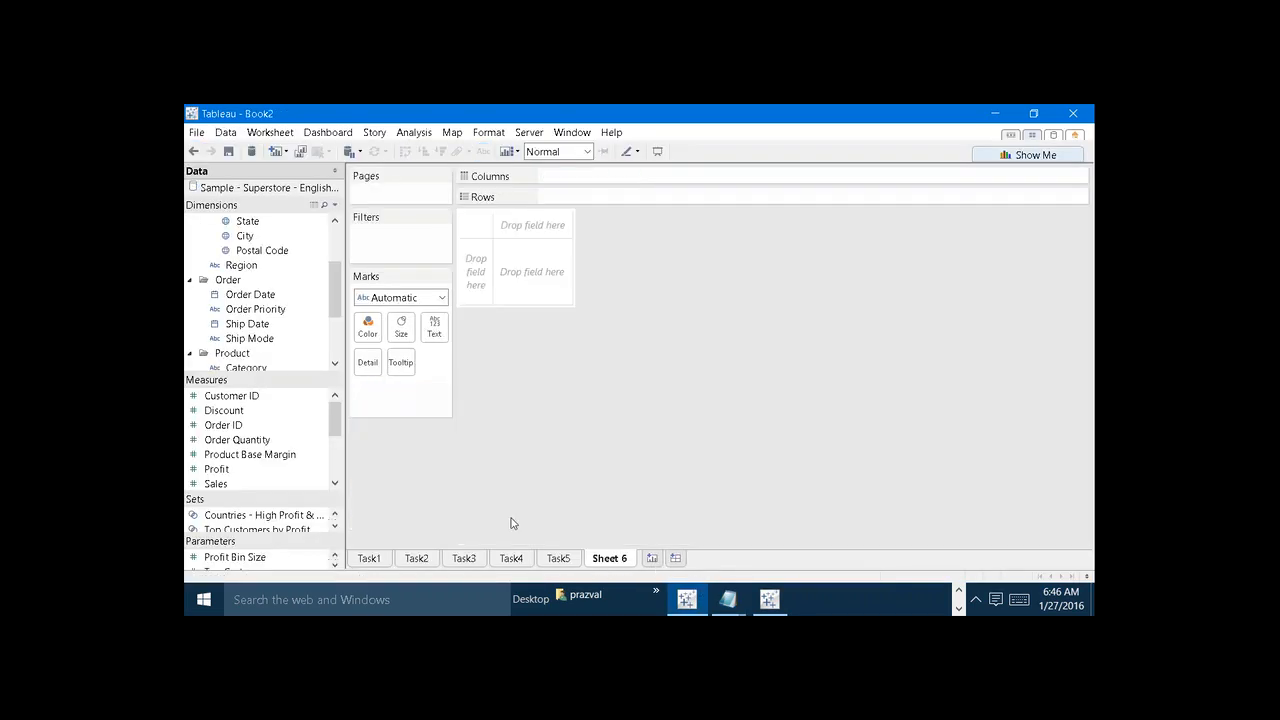
pyautogui.moveTo(247, 297); pyautogui.dragTo(590, 196)
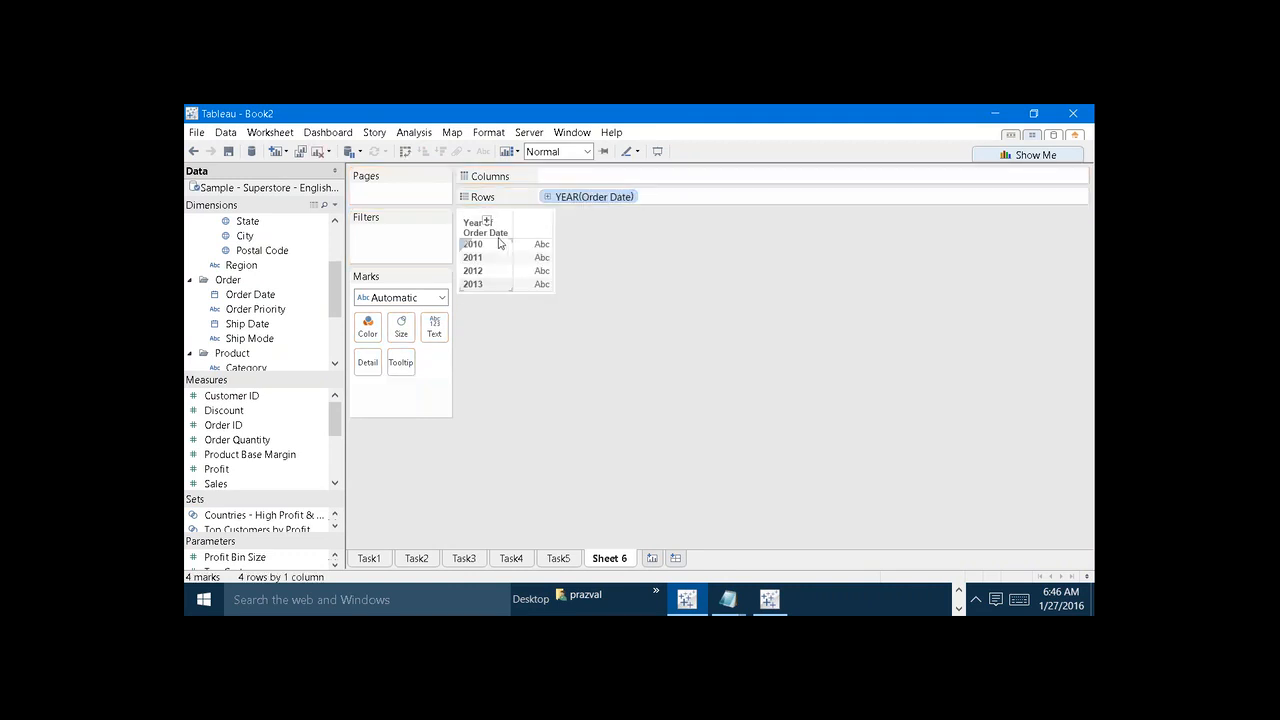
pyautogui.rightClick(591, 202)
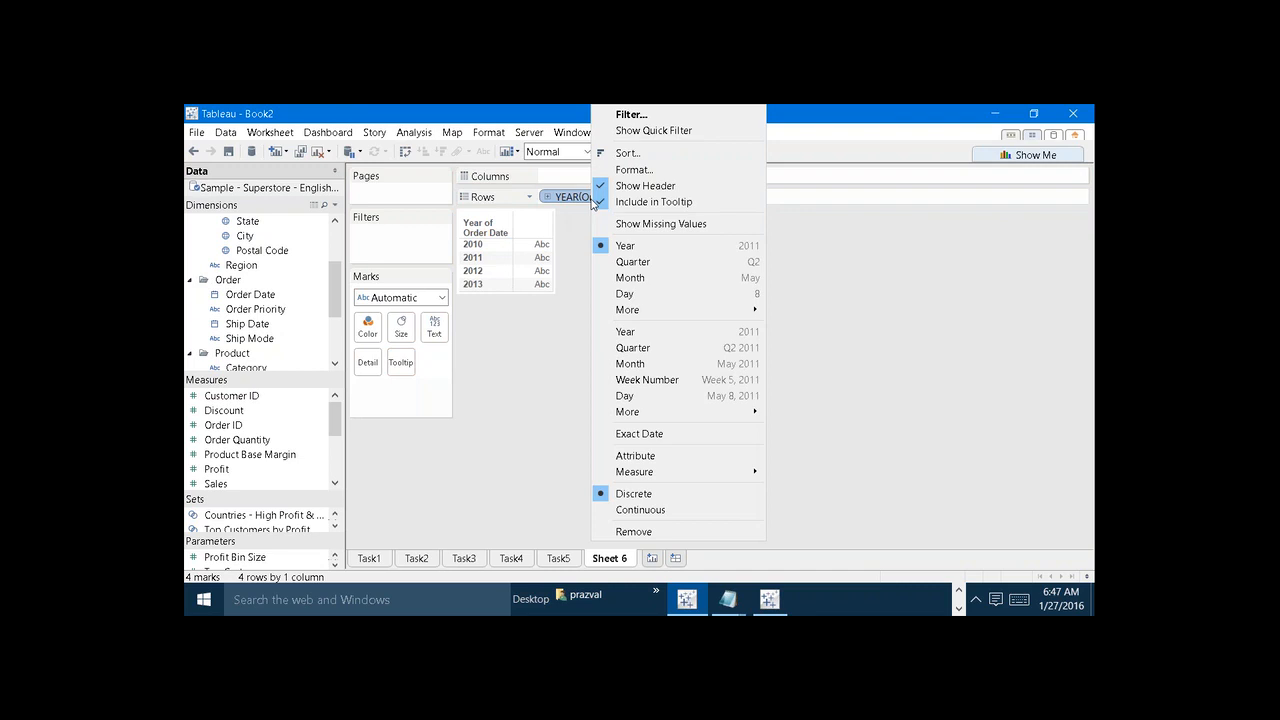
pyautogui.click(624, 261)
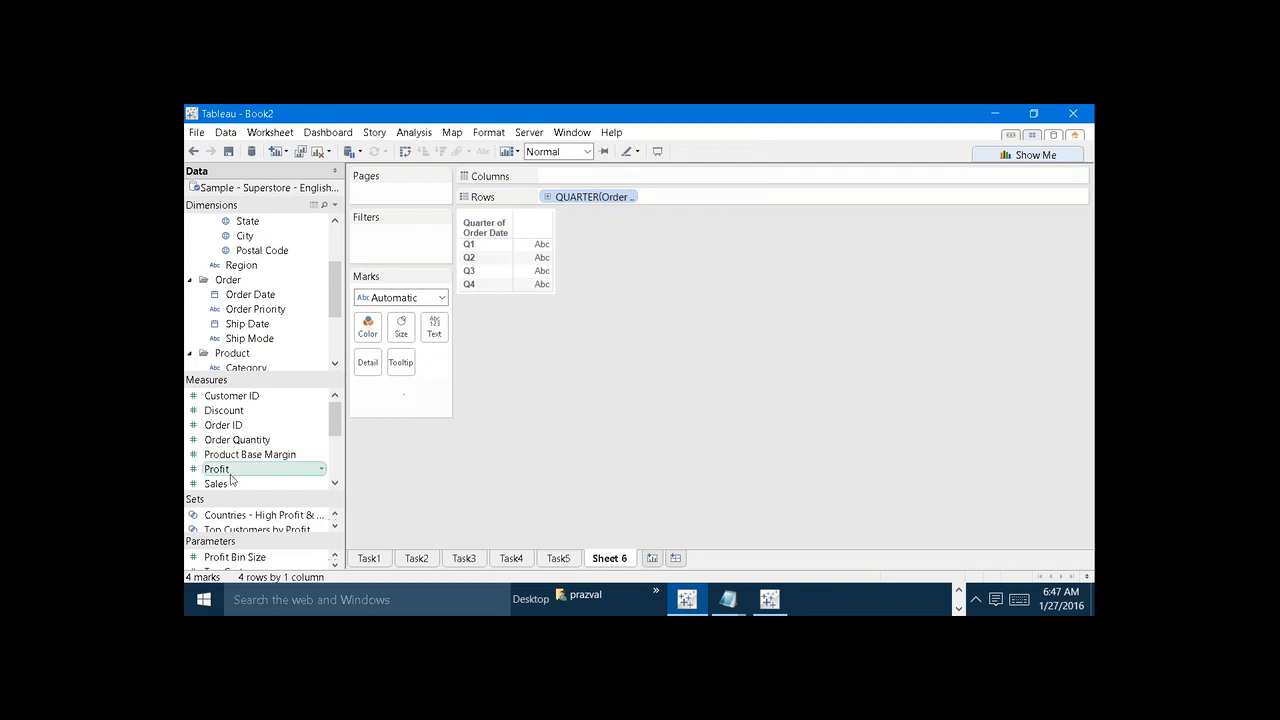
# Step: Plot total Sales by quarter with rows and columns swapped, and highlight Q1 through Q4 in turn
pyautogui.moveTo(229, 487); pyautogui.dragTo(606, 178)
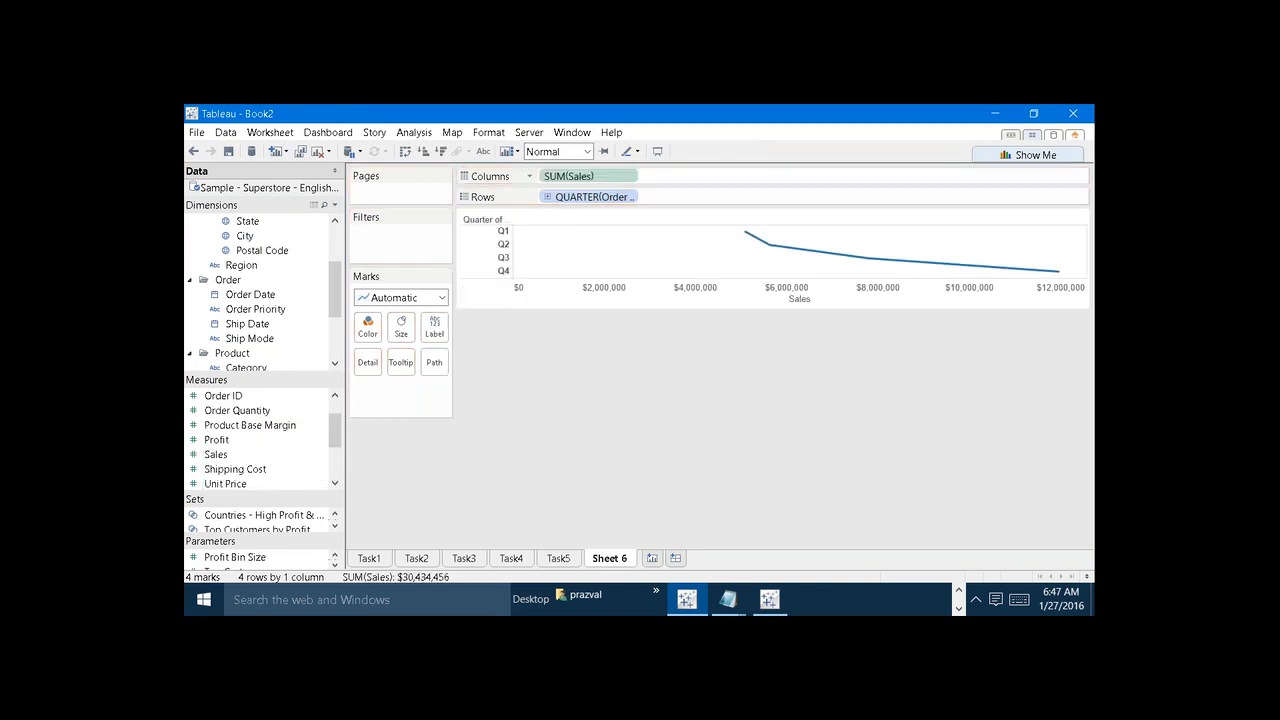
pyautogui.click(406, 152)
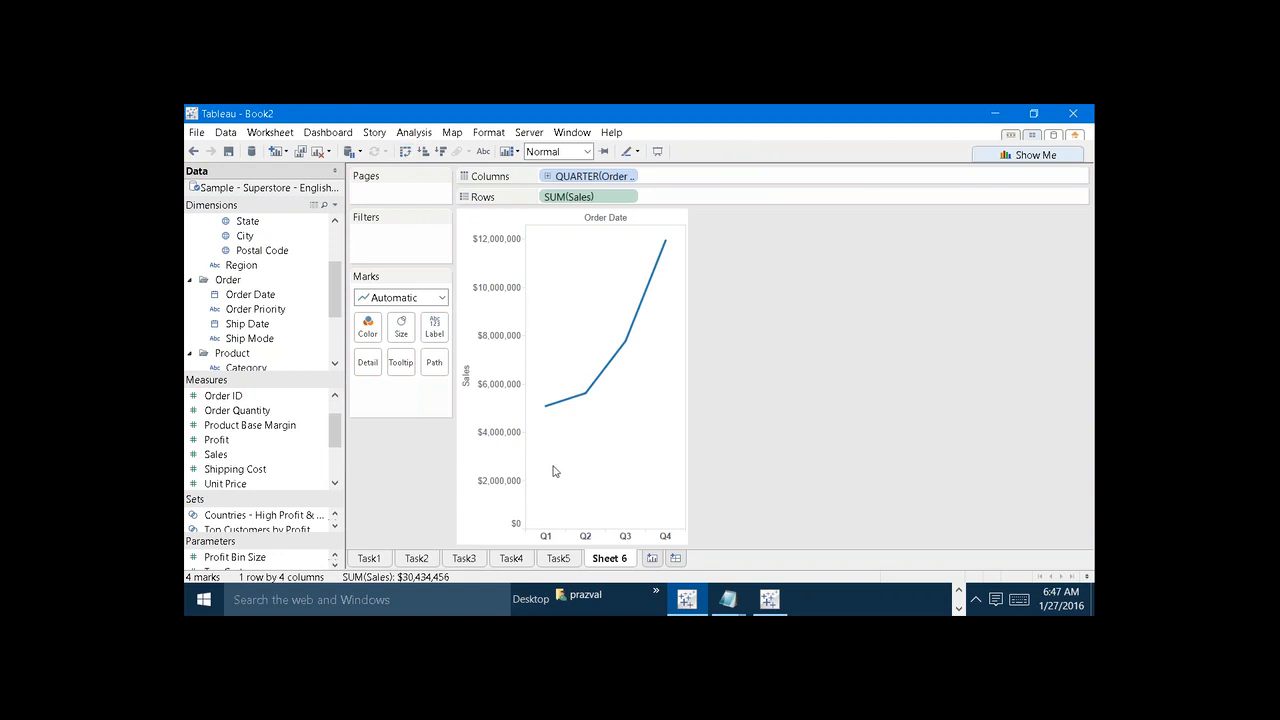
pyautogui.click(548, 538)
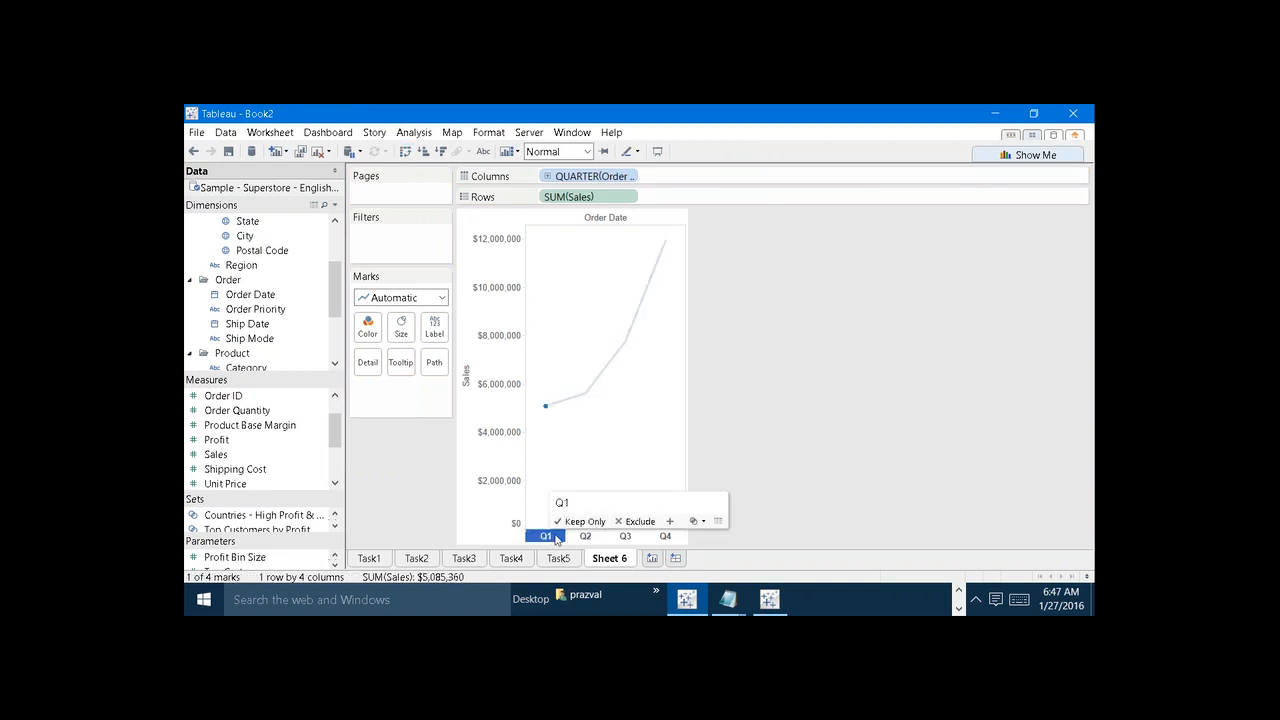
pyautogui.click(584, 537)
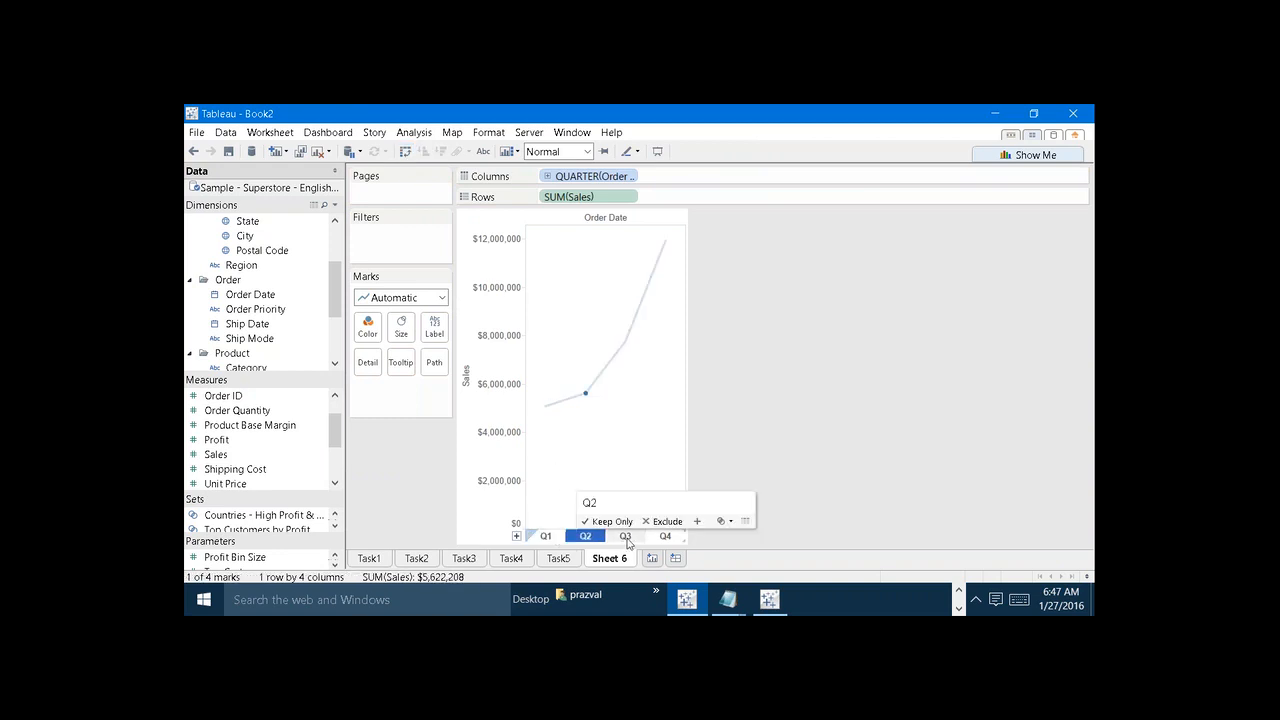
pyautogui.click(625, 537)
pyautogui.click(663, 537)
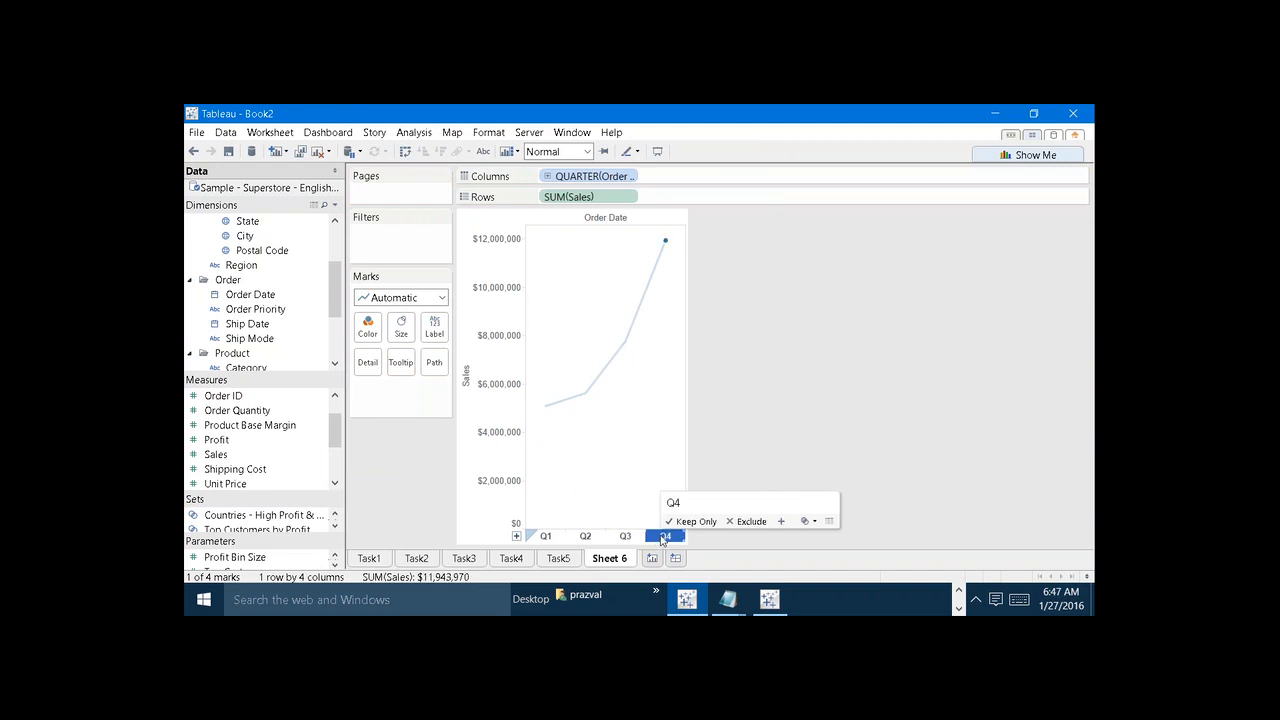
pyautogui.click(770, 377)
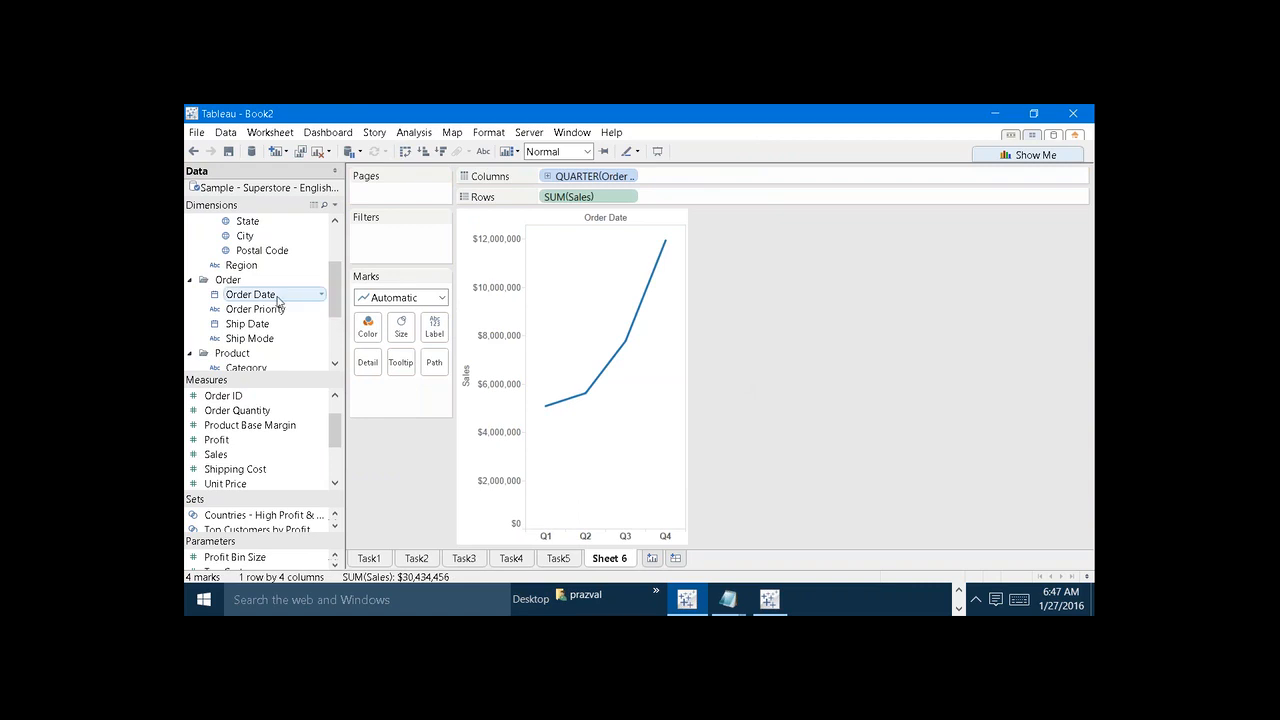
# Step: Color the sales lines by the year of Order Date and highlight the years 2010 to 2013 in turn
pyautogui.moveTo(280, 302); pyautogui.dragTo(368, 326)
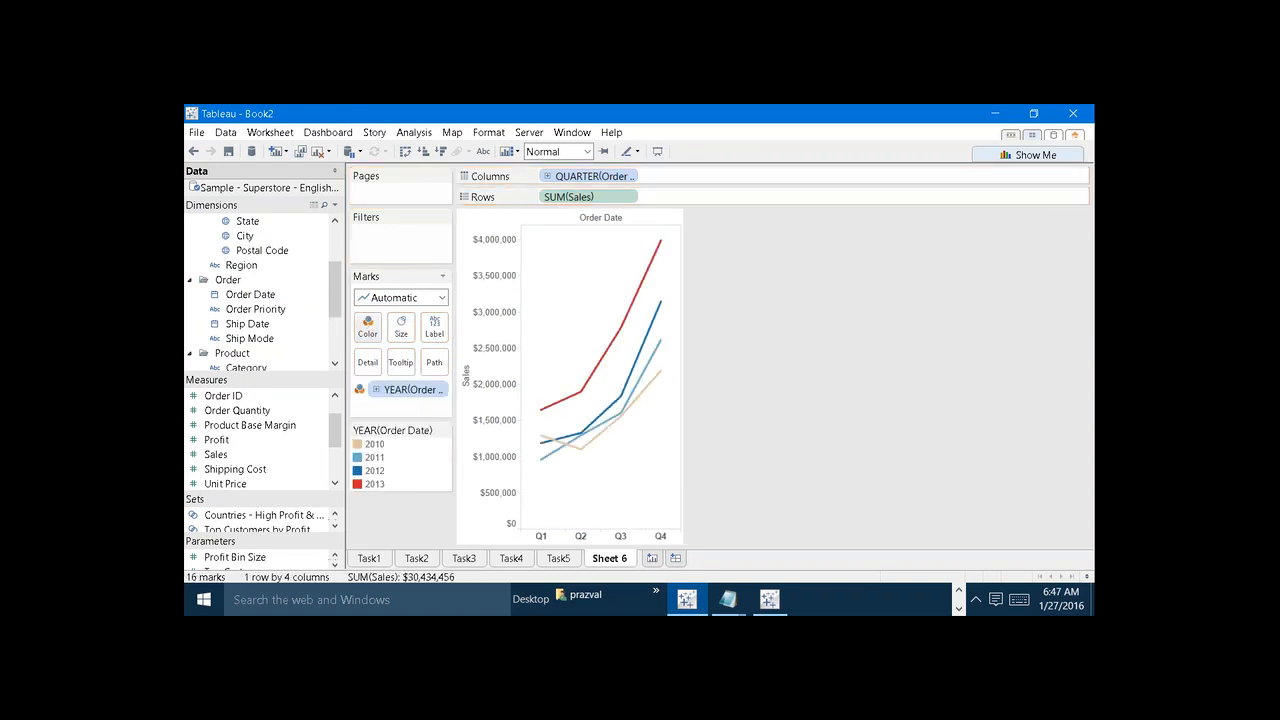
pyautogui.click(376, 446)
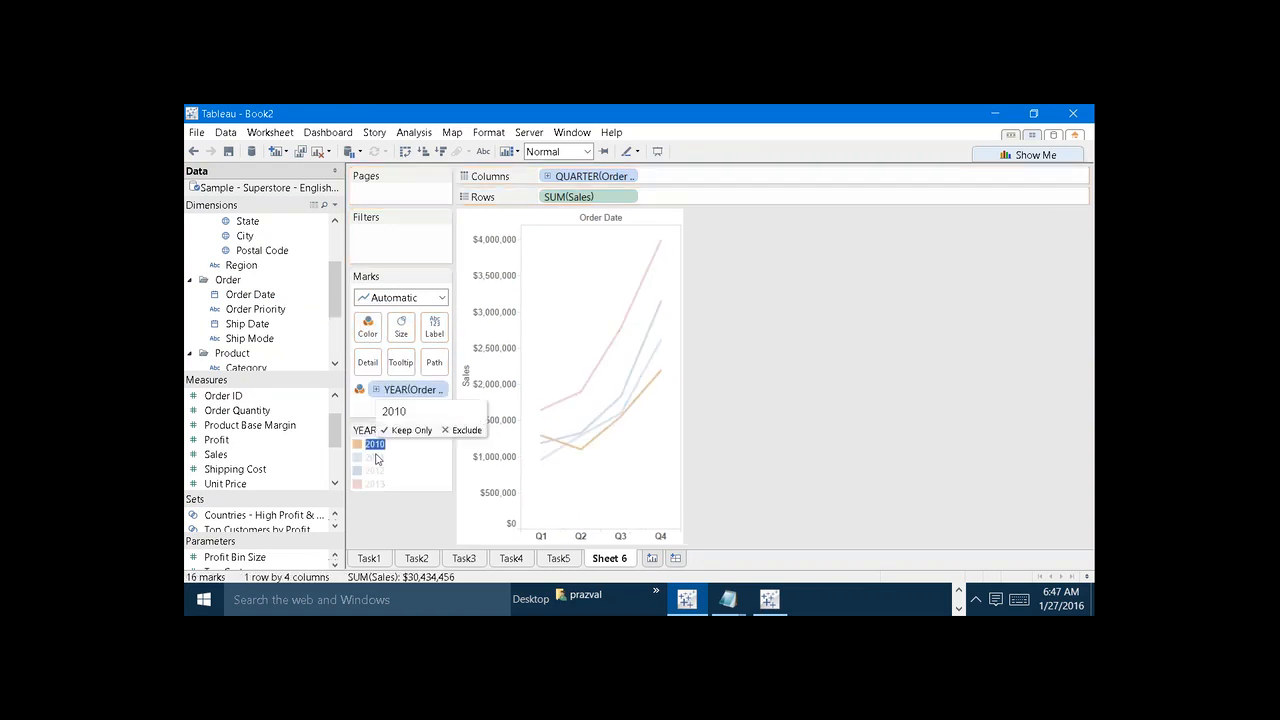
pyautogui.click(376, 458)
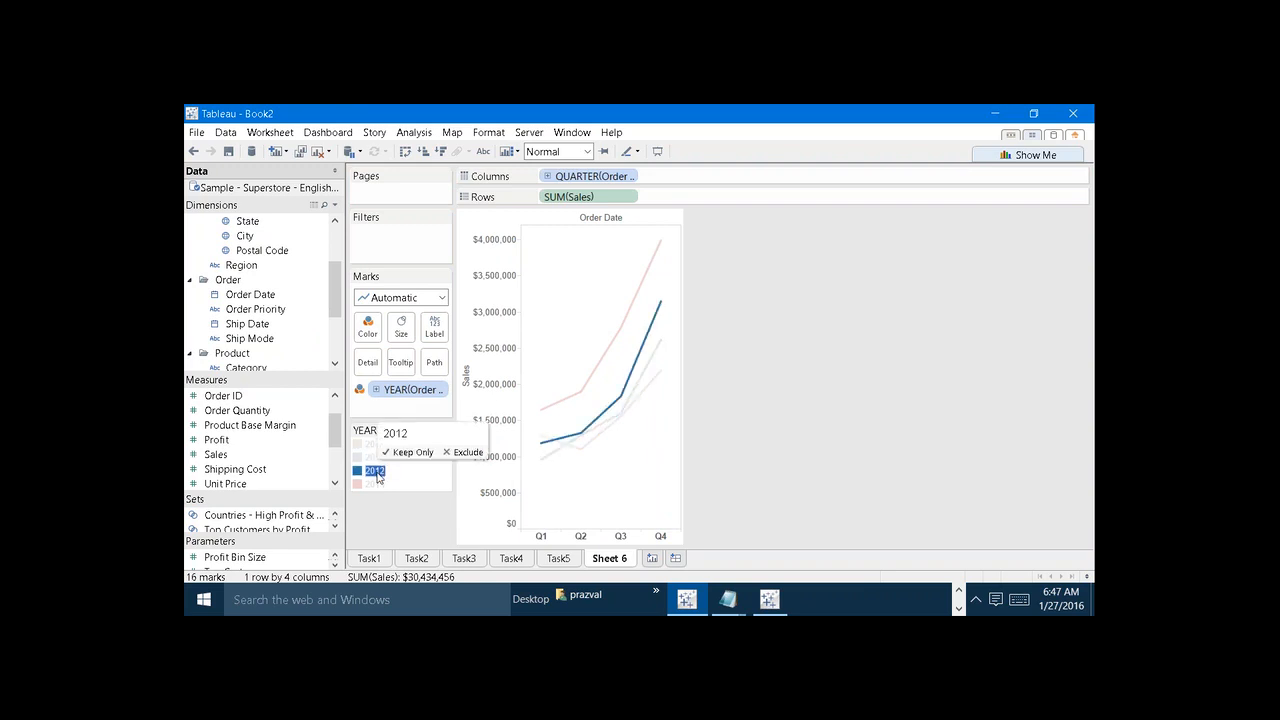
pyautogui.click(376, 484)
pyautogui.click(393, 515)
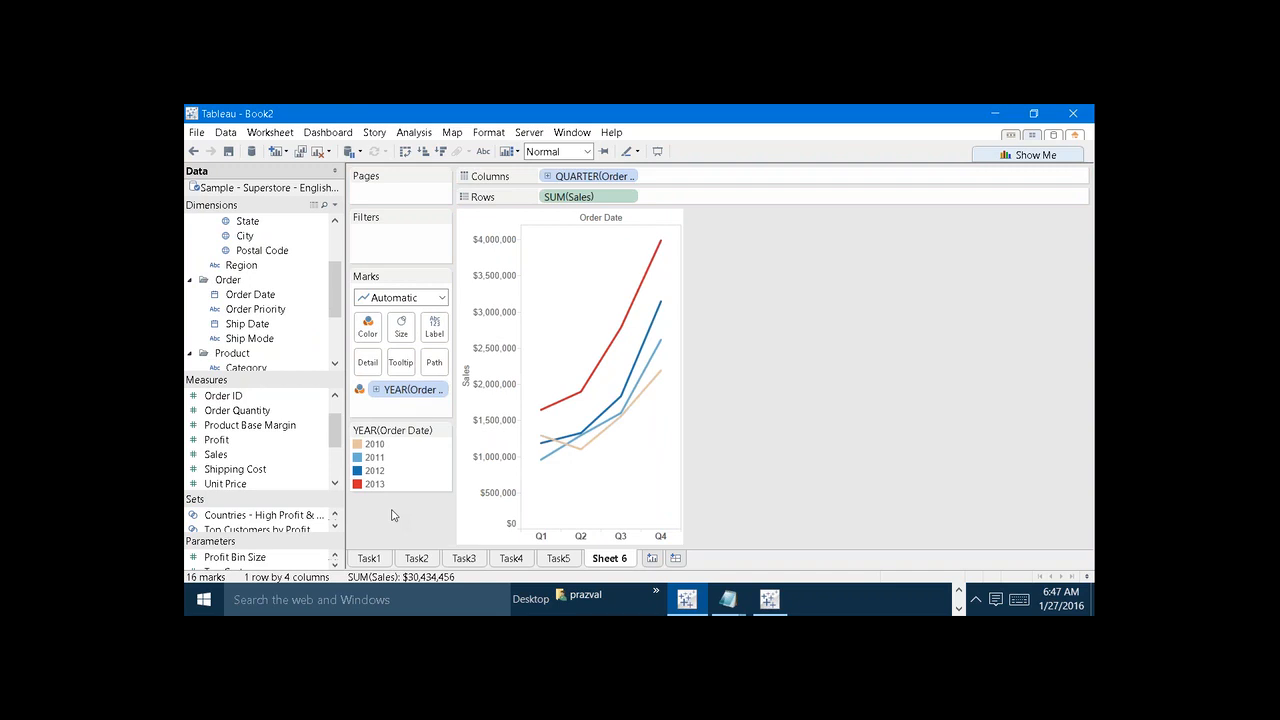
# Step: Show mark labels on the quarterly sales lines and widen the chart to fill the available view
pyautogui.click(488, 157)
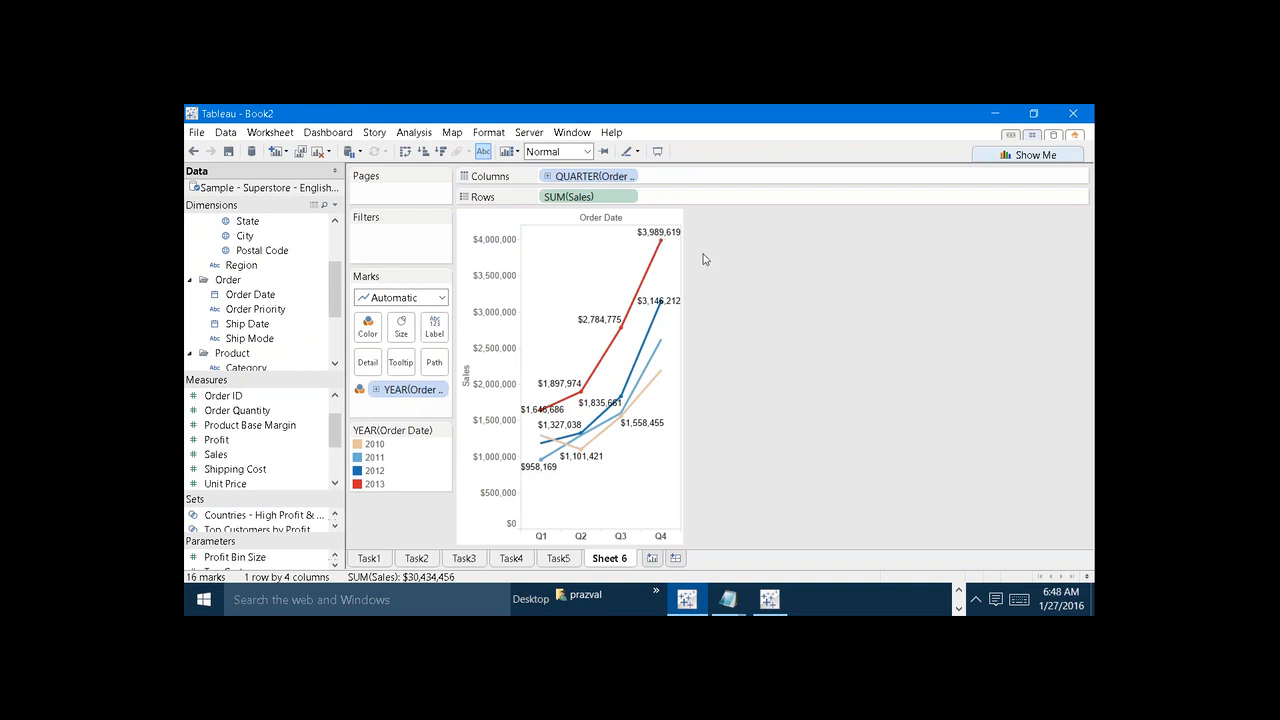
pyautogui.moveTo(683, 260); pyautogui.dragTo(1019, 260)
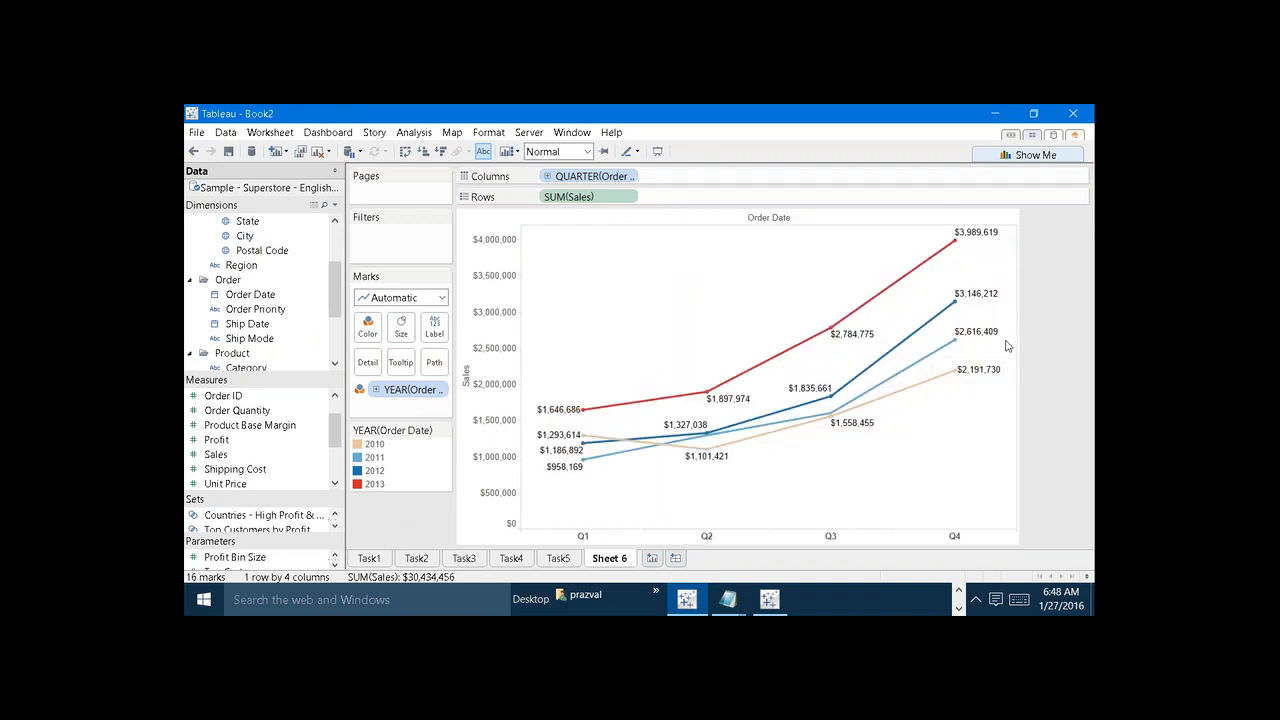
pyautogui.moveTo(1019, 318); pyautogui.dragTo(1079, 312)
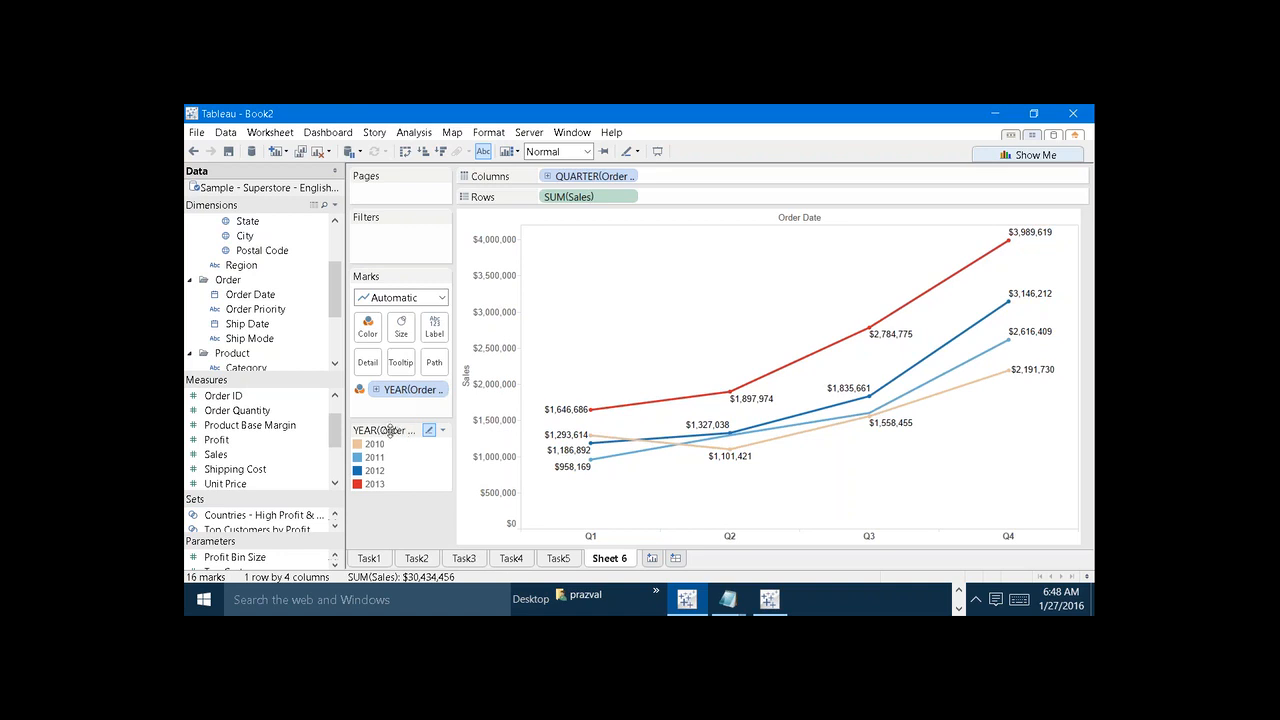
# Step: Move the Order Date year color legend to the far side of the chart, opposite the Marks card, and view the Q4 values
pyautogui.moveTo(441, 431); pyautogui.dragTo(1081, 357)
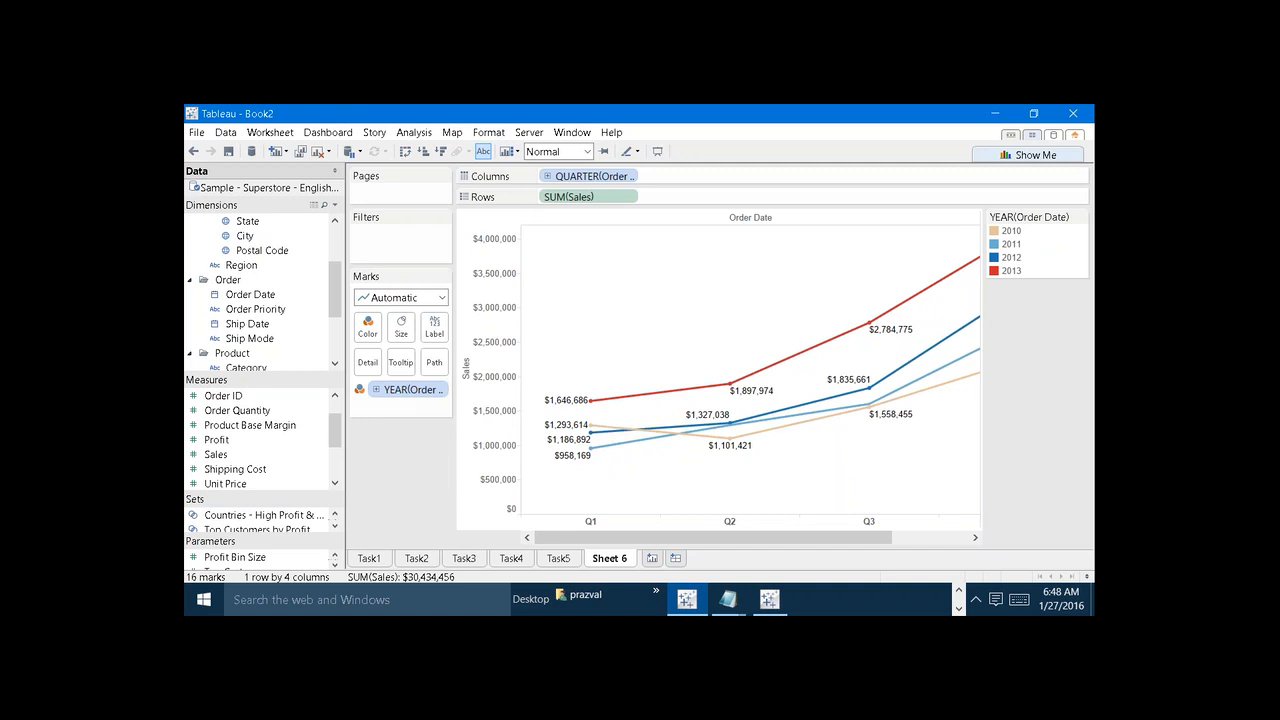
pyautogui.click(977, 538)
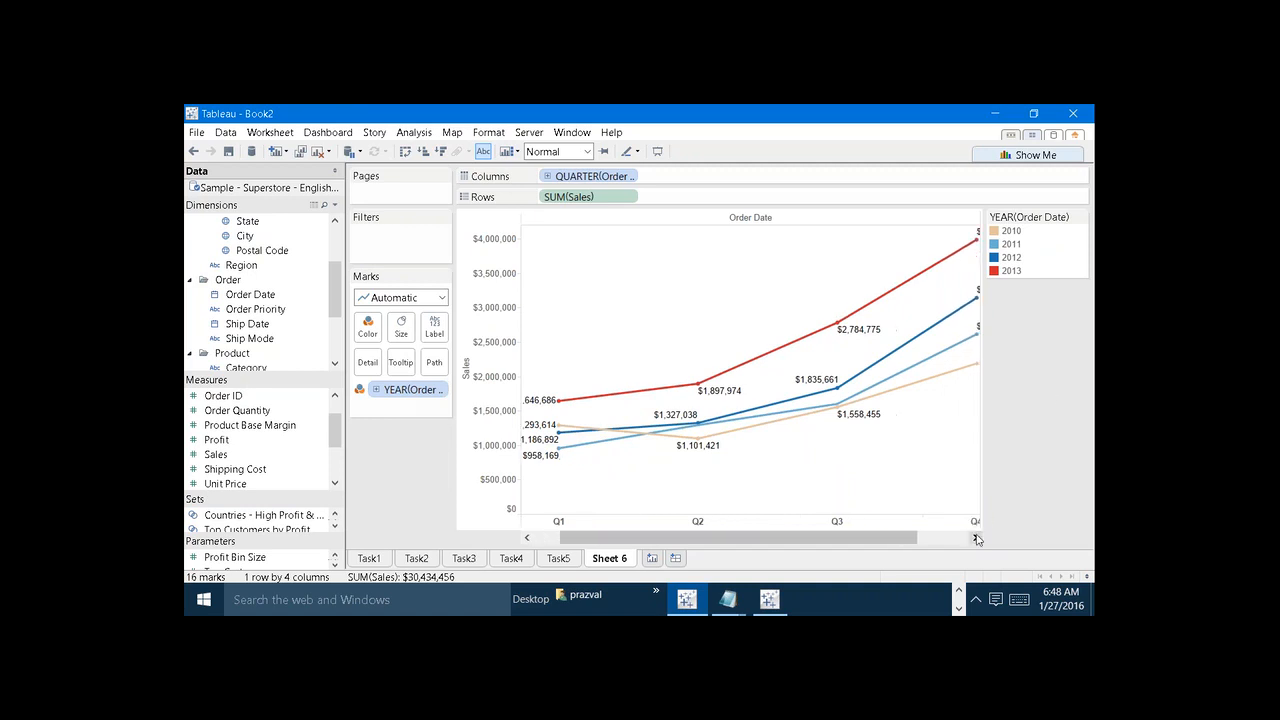
pyautogui.click(977, 538)
pyautogui.click(977, 538)
pyautogui.click(977, 538)
pyautogui.click(977, 538)
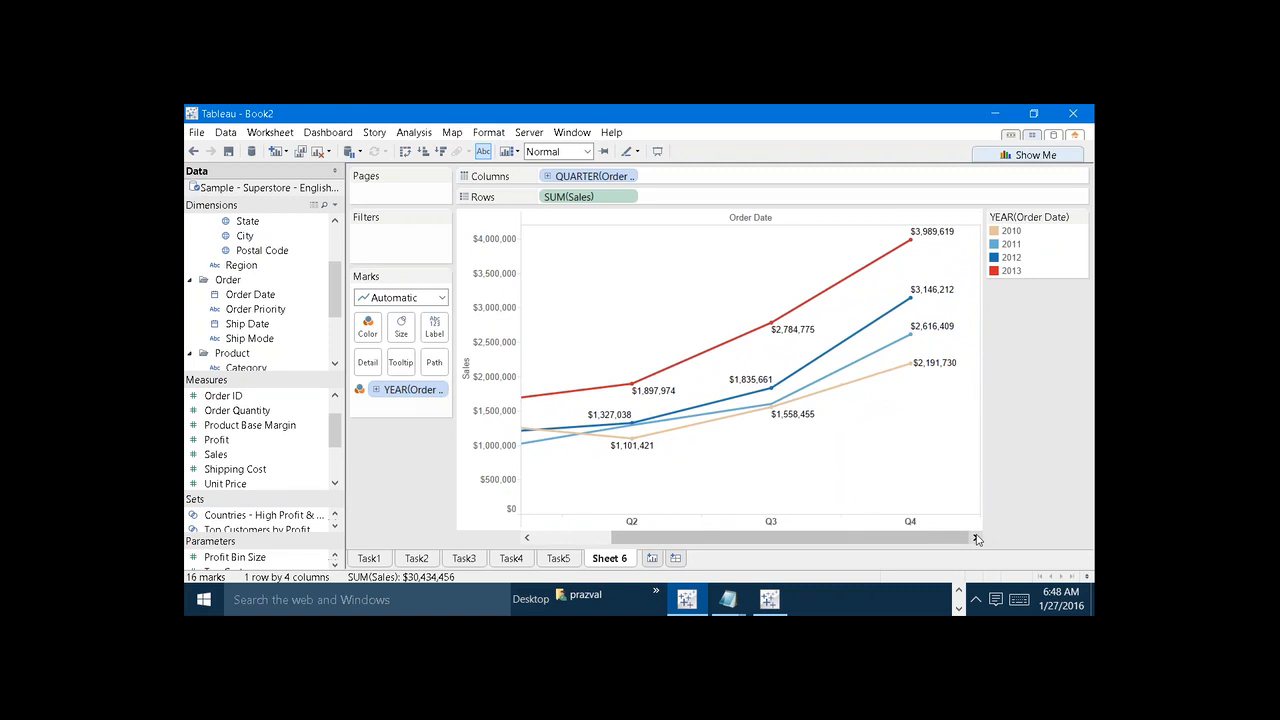
# Step: Rename the Sheet 6 worksheet as Task6
pyautogui.rightClick(606, 561)
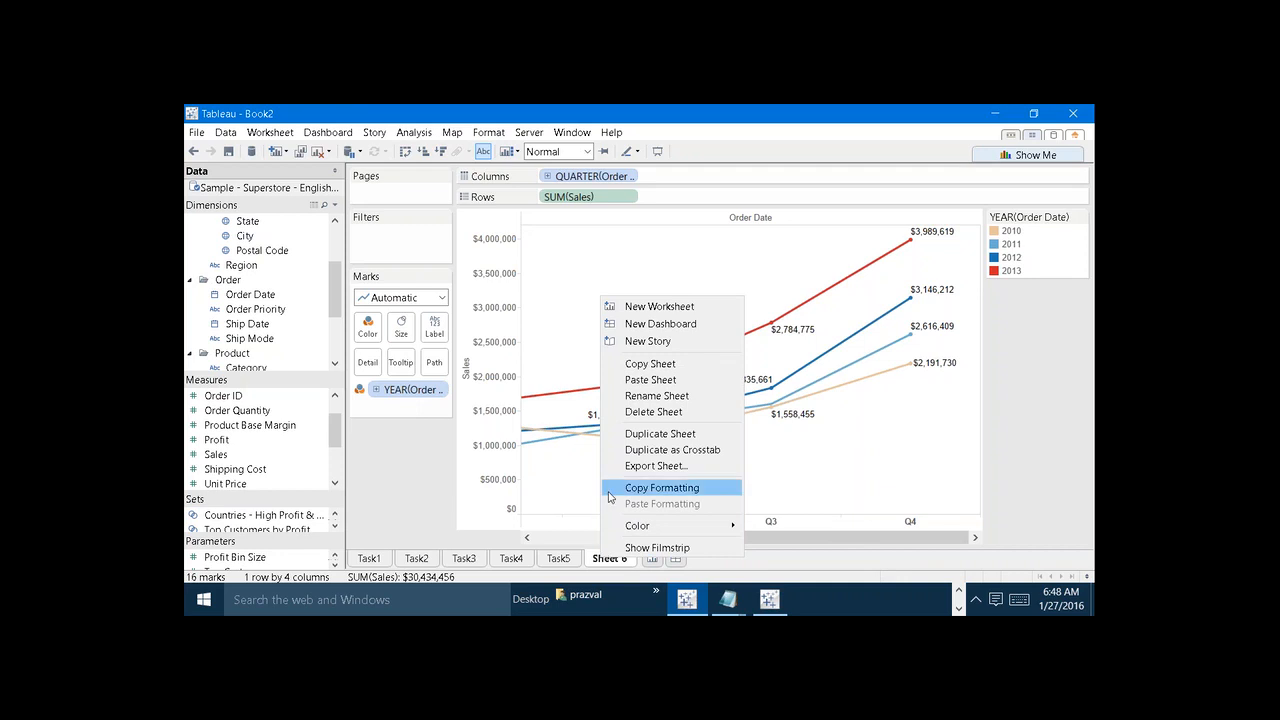
pyautogui.click(628, 399)
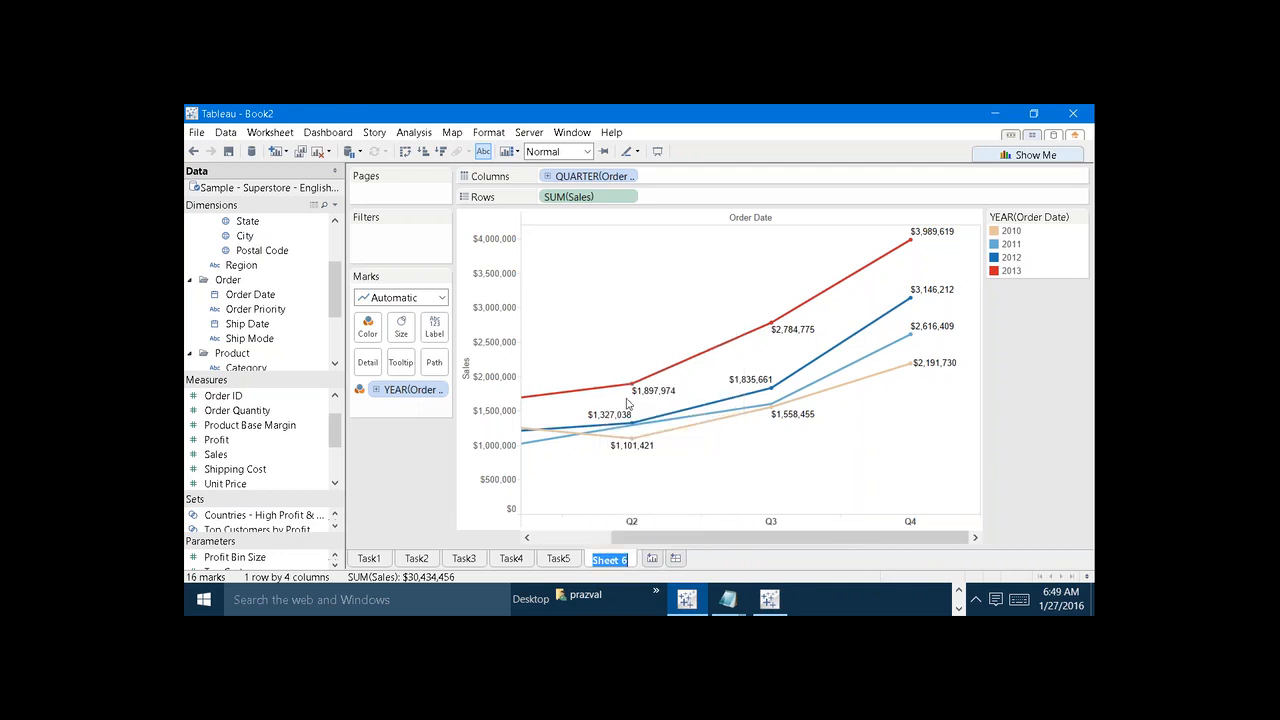
pyautogui.write('Task6')
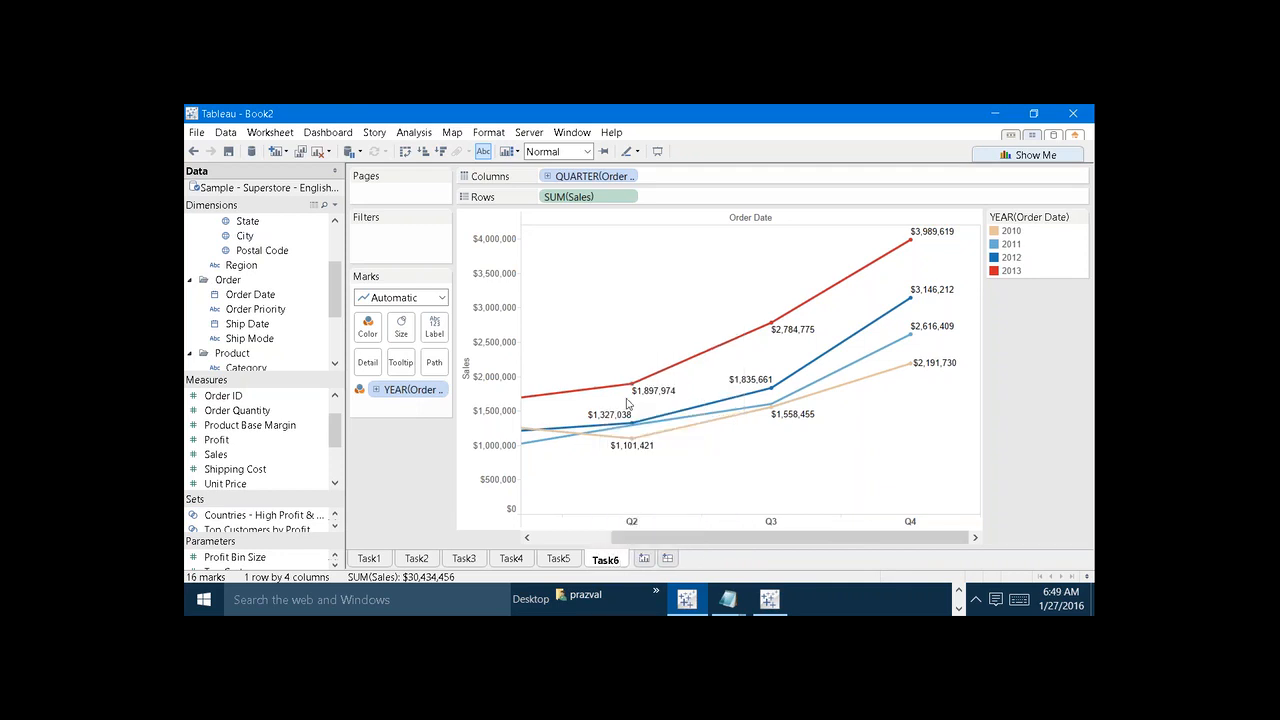
pyautogui.click(398, 459)
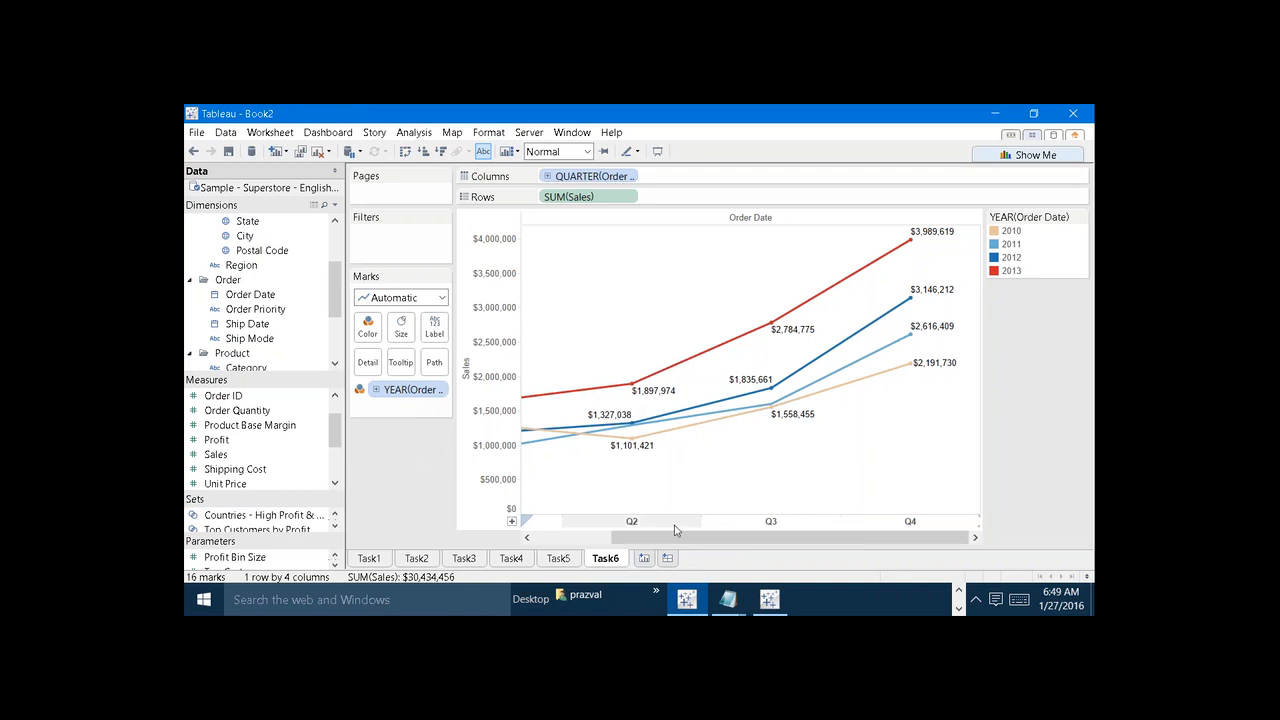
# Step: Switch to the Notepad task list and add a "Task7:-" entry reading "Shipmode wise tot.Shipping Costs" below Task6
pyautogui.moveTo(730, 600)
pyautogui.click(547, 522)
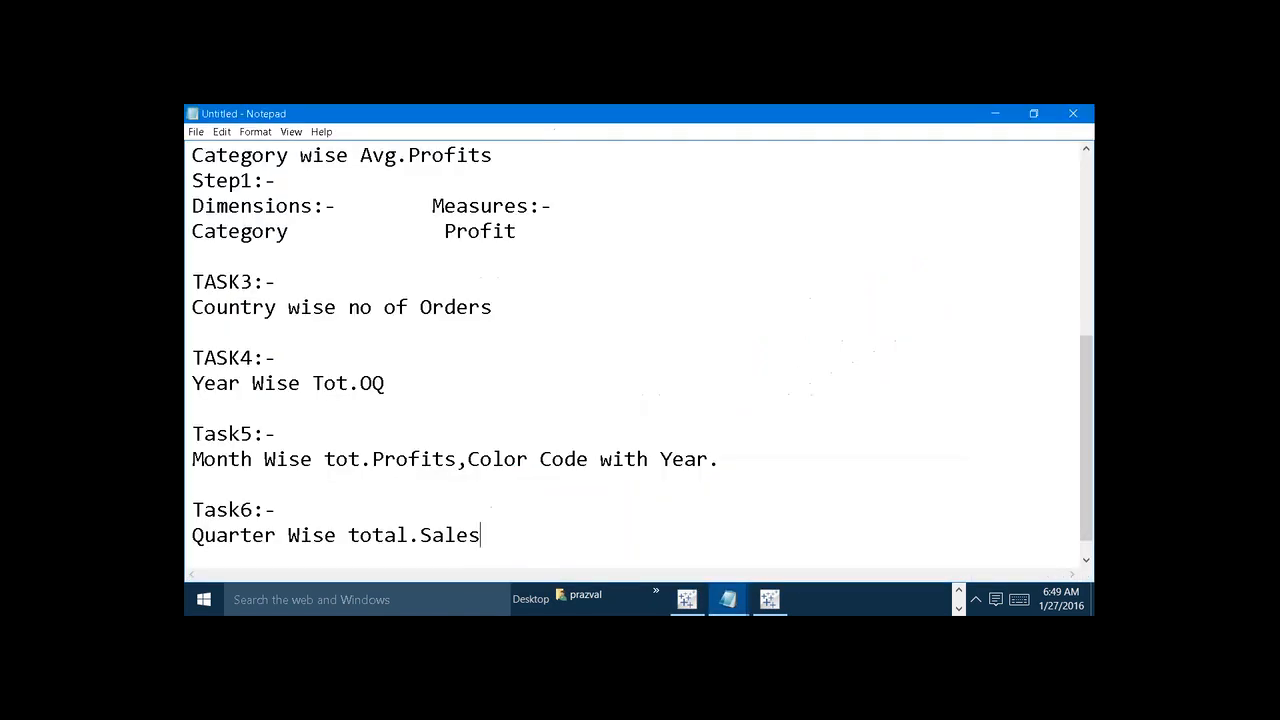
pyautogui.press('Return')
pyautogui.press('Return')
pyautogui.write('Ta')
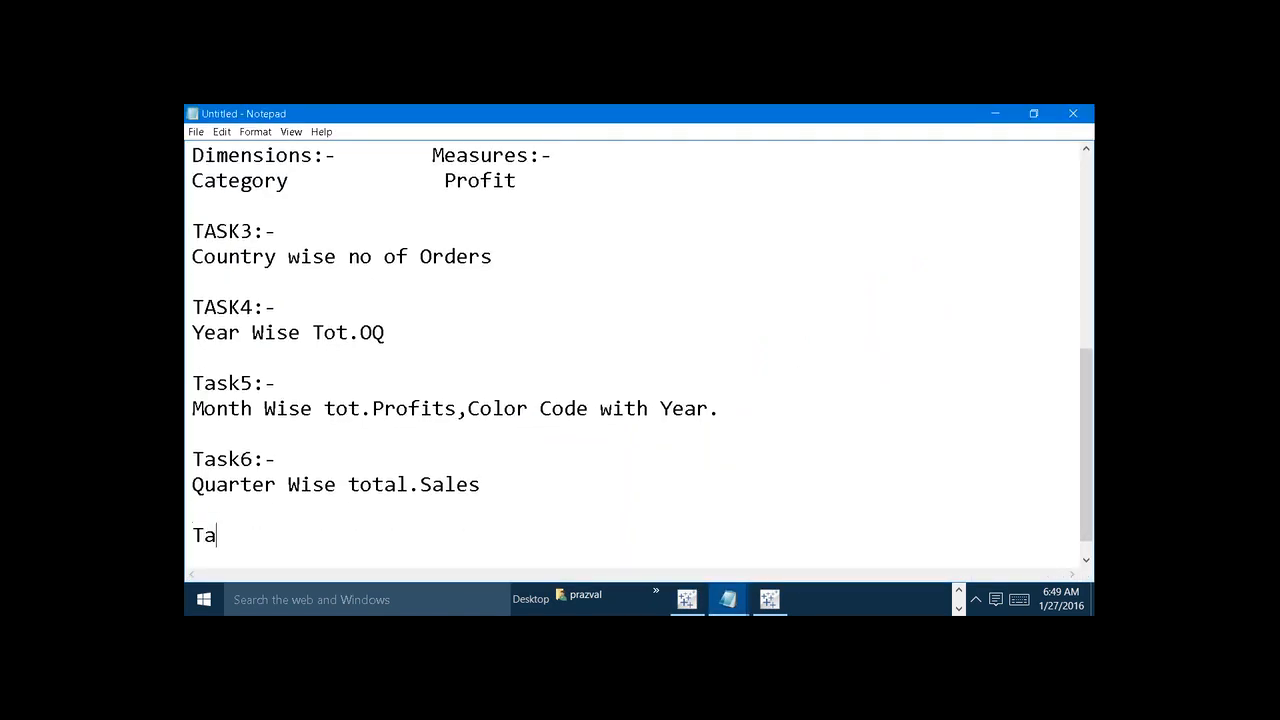
pyautogui.write('sk7:-')
pyautogui.press('Return')
pyautogui.write('S')
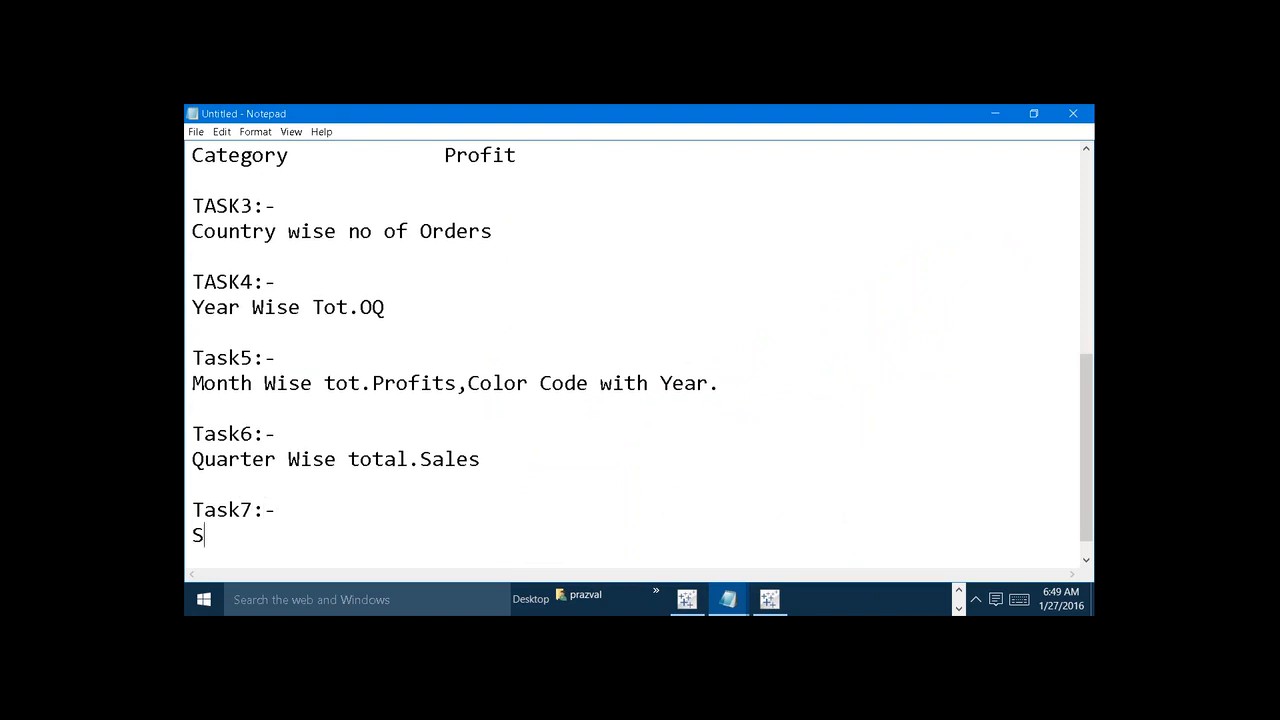
pyautogui.write('hipmode ')
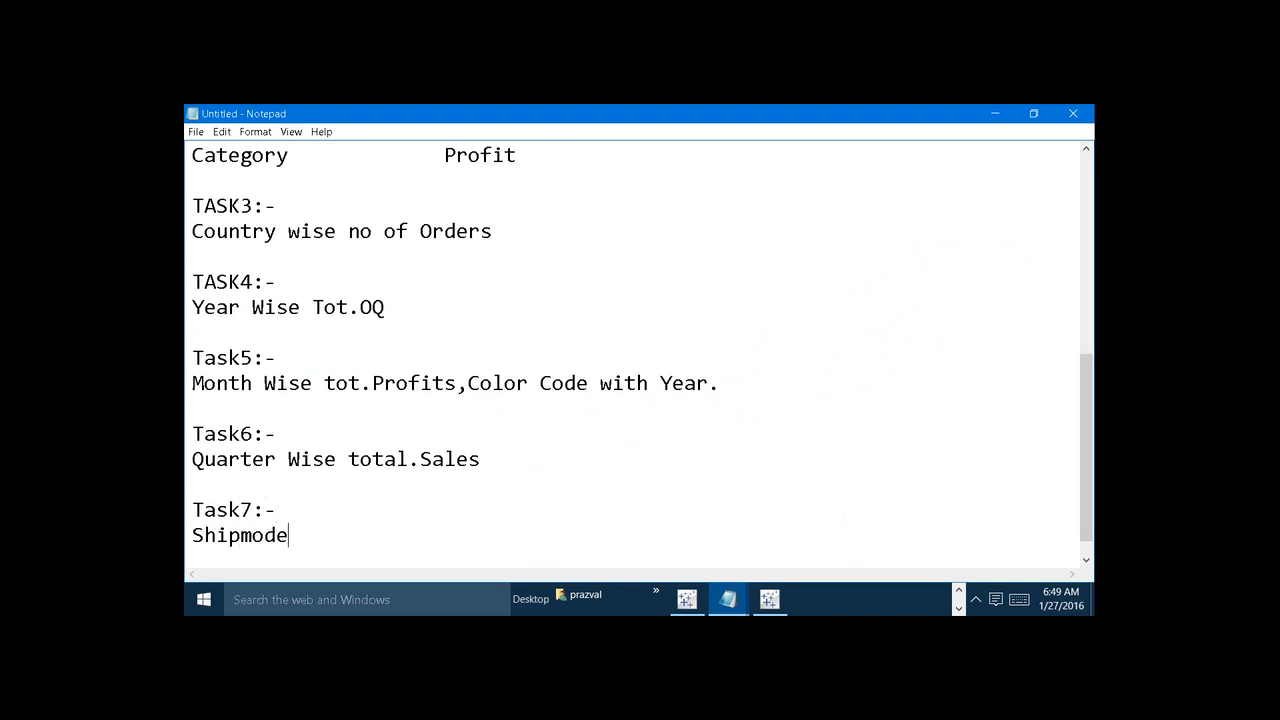
pyautogui.write('wise tot.Shipp')
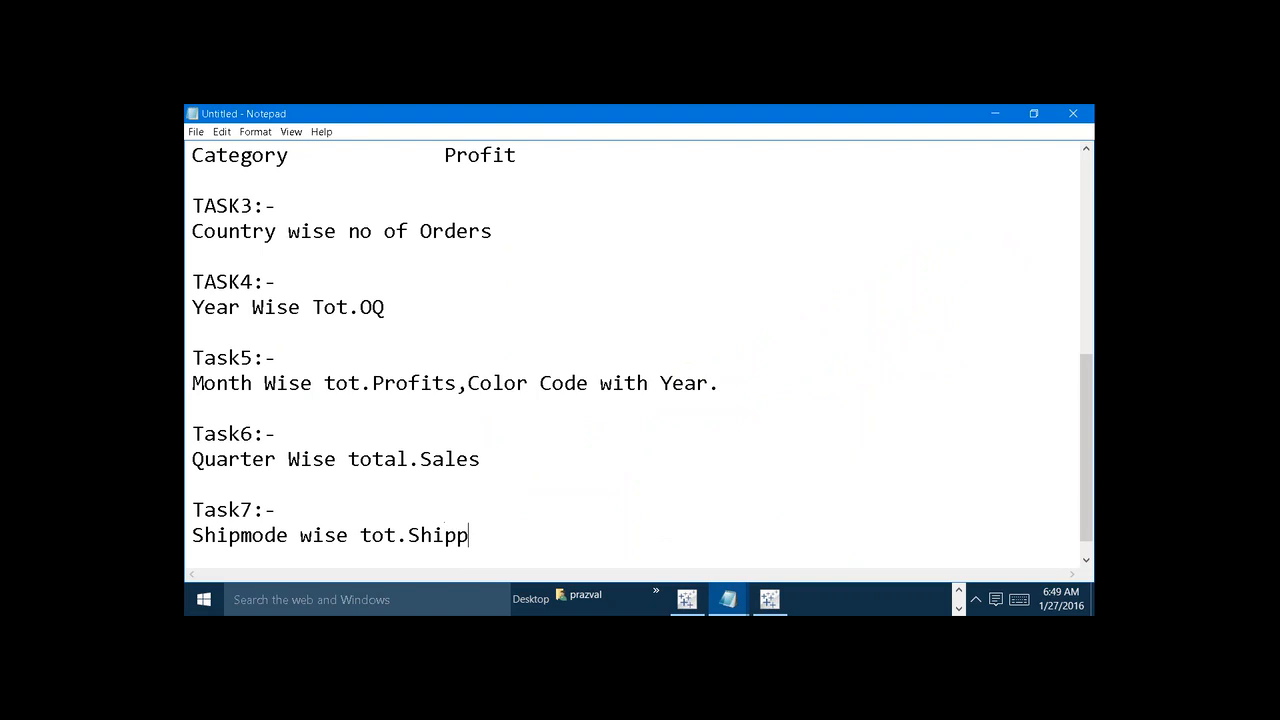
pyautogui.write('ing Costs')
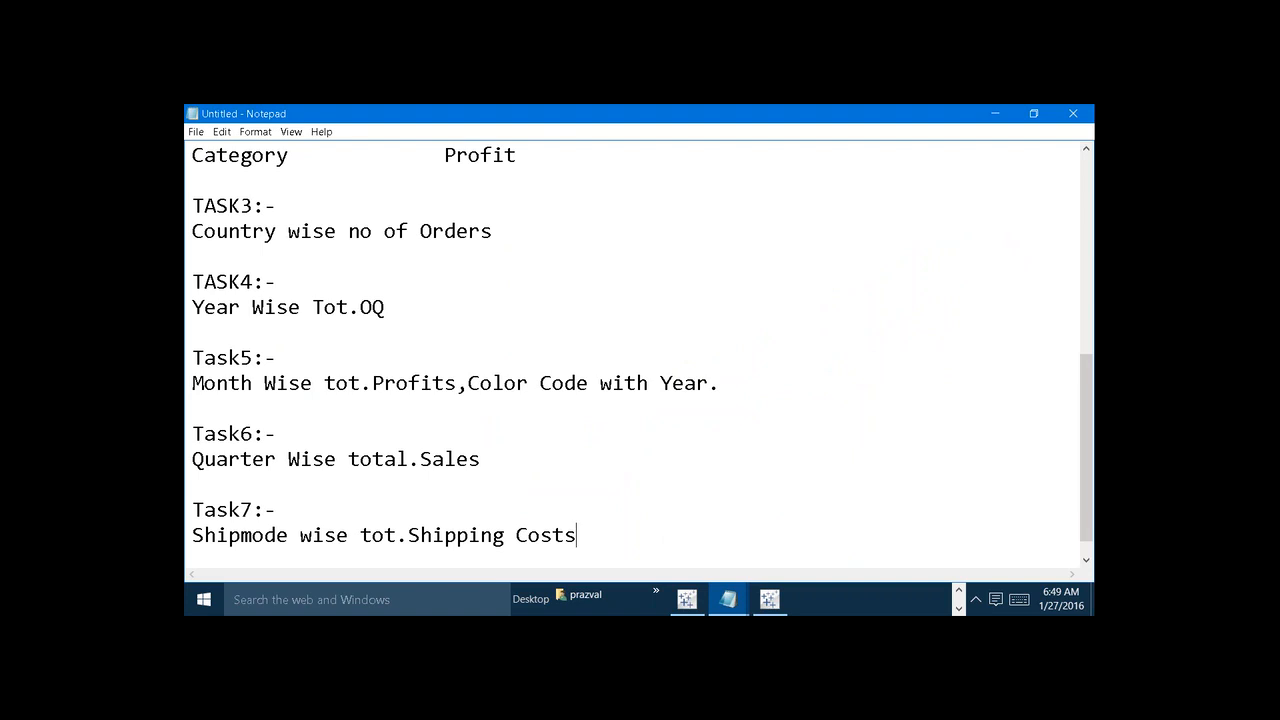
# Step: Return to Tableau's Book2, add a new worksheet and plot total Shipping Cost in columns against Ship Mode in rows with taller bars
pyautogui.click(688, 599)
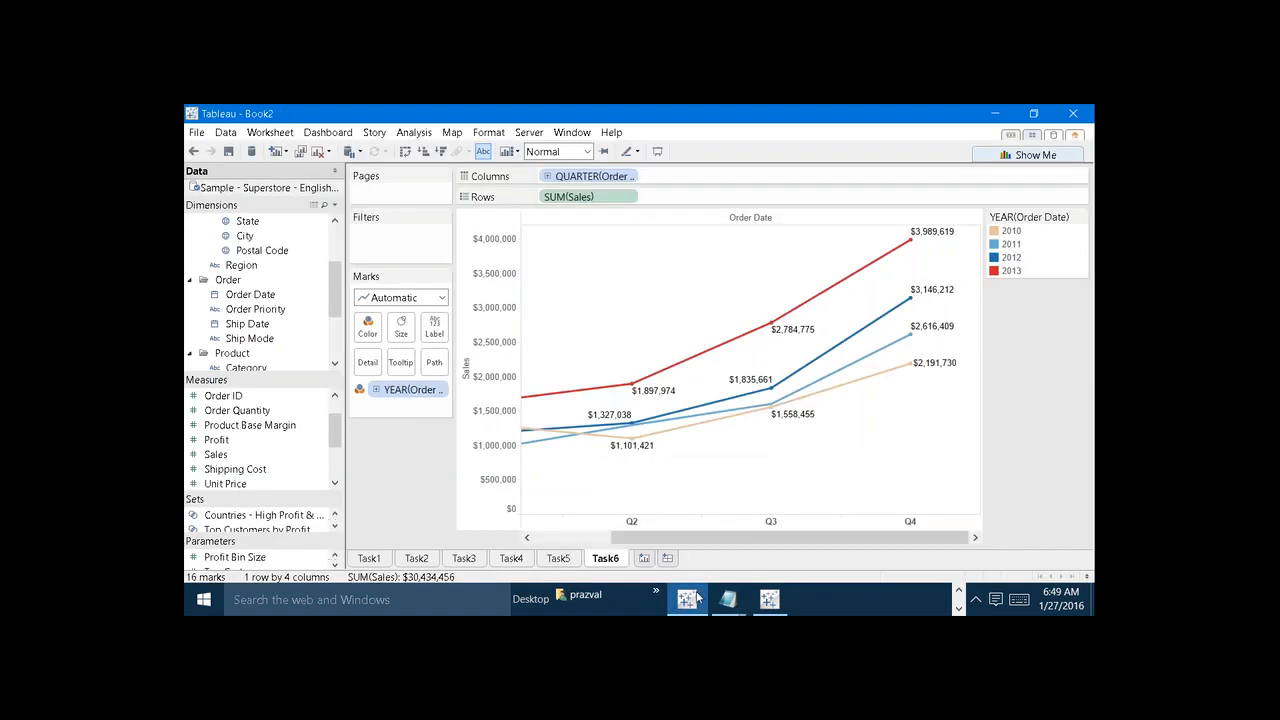
pyautogui.click(644, 559)
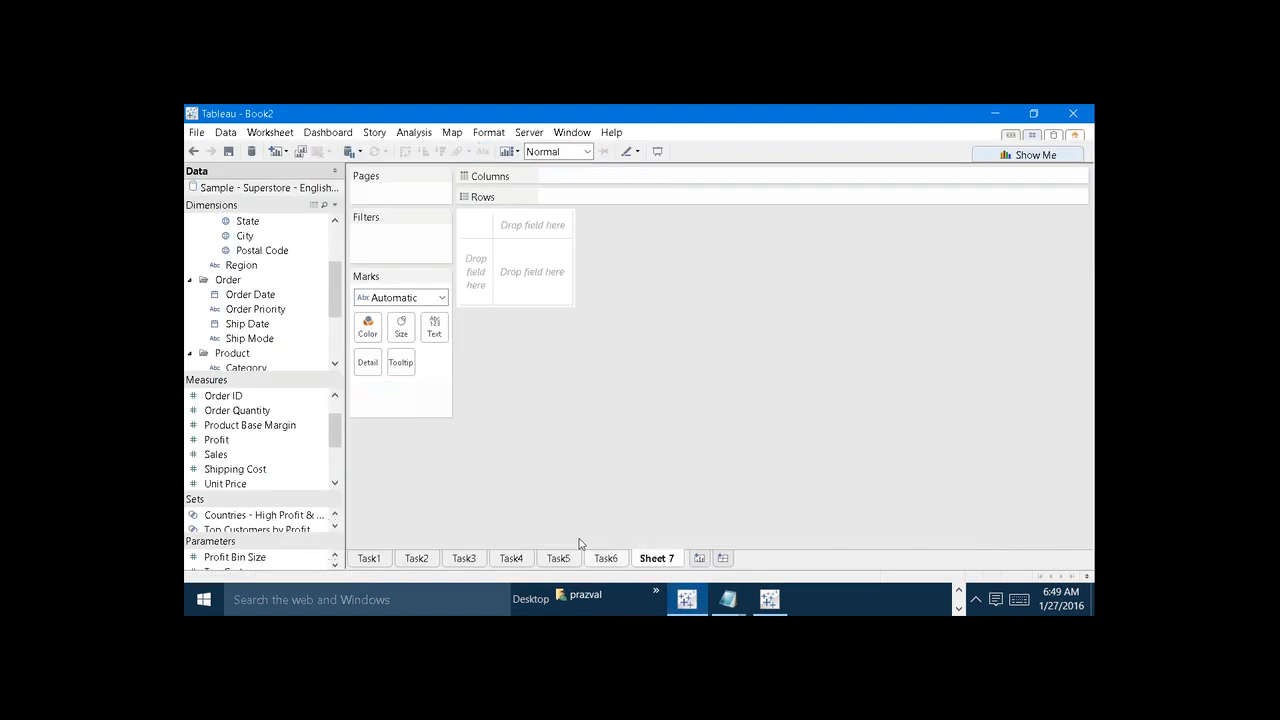
pyautogui.moveTo(266, 340); pyautogui.dragTo(618, 197)
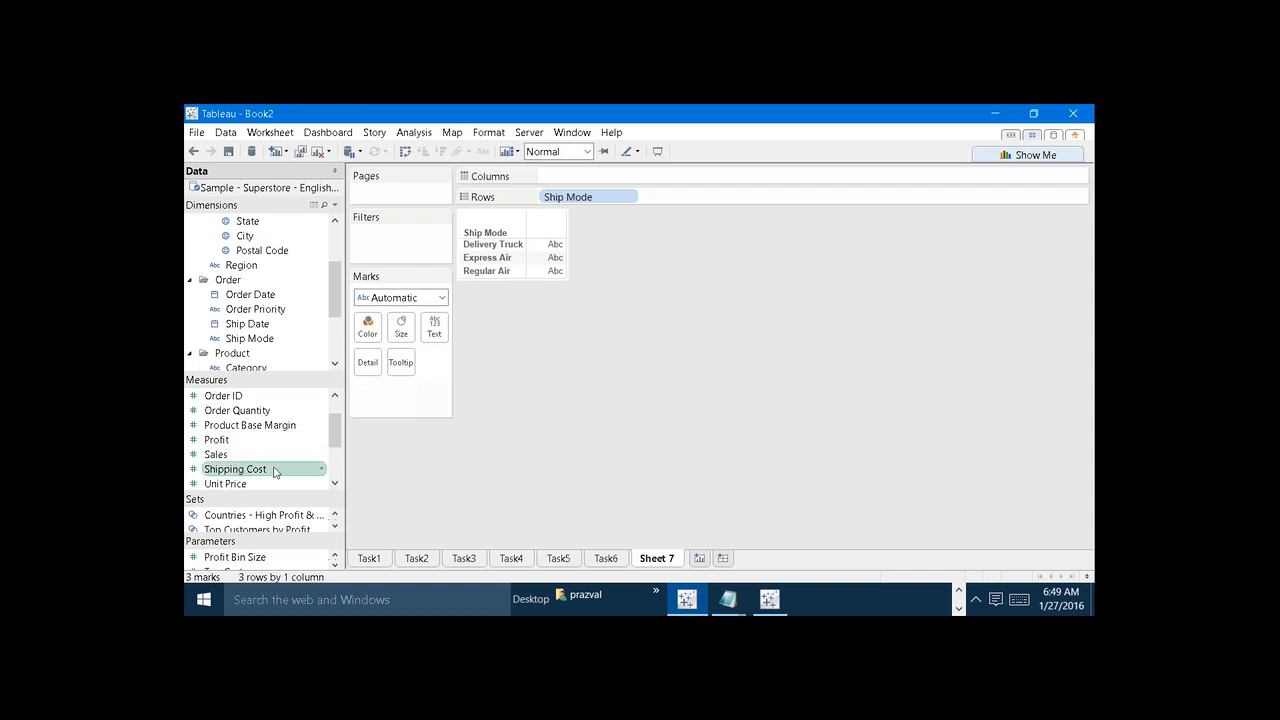
pyautogui.moveTo(240, 469); pyautogui.dragTo(640, 177)
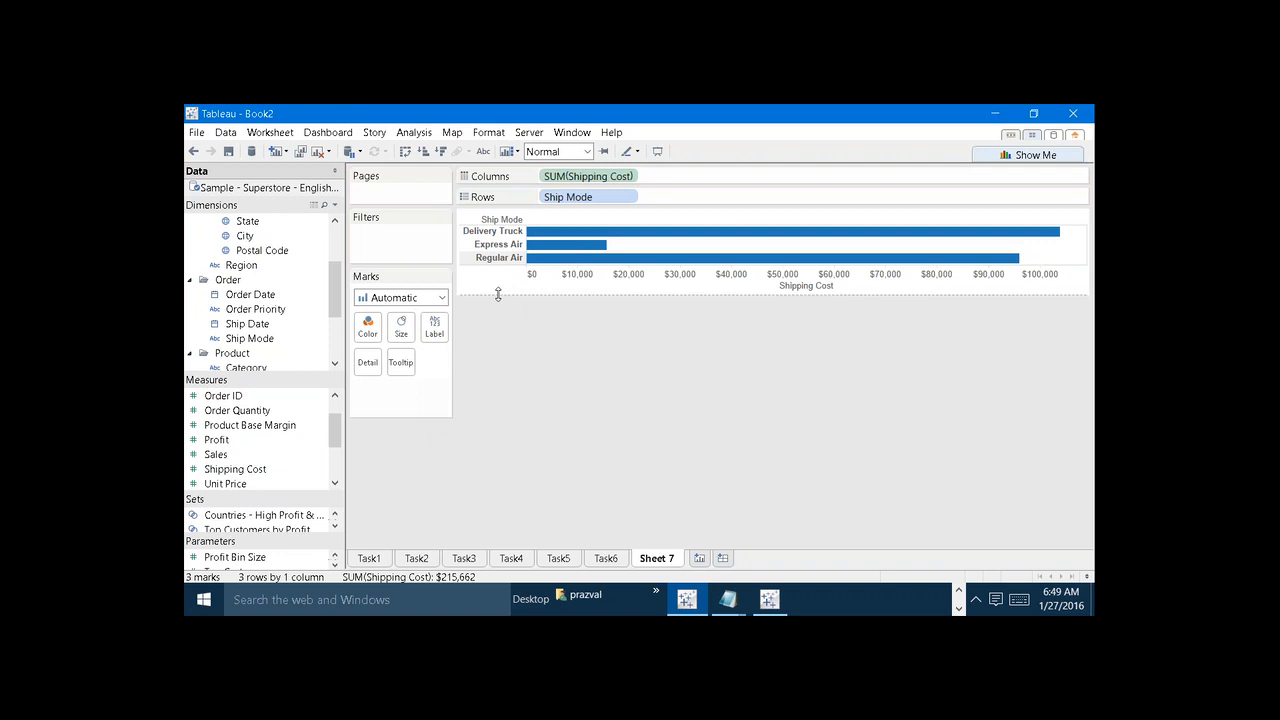
pyautogui.moveTo(500, 296); pyautogui.dragTo(500, 331)
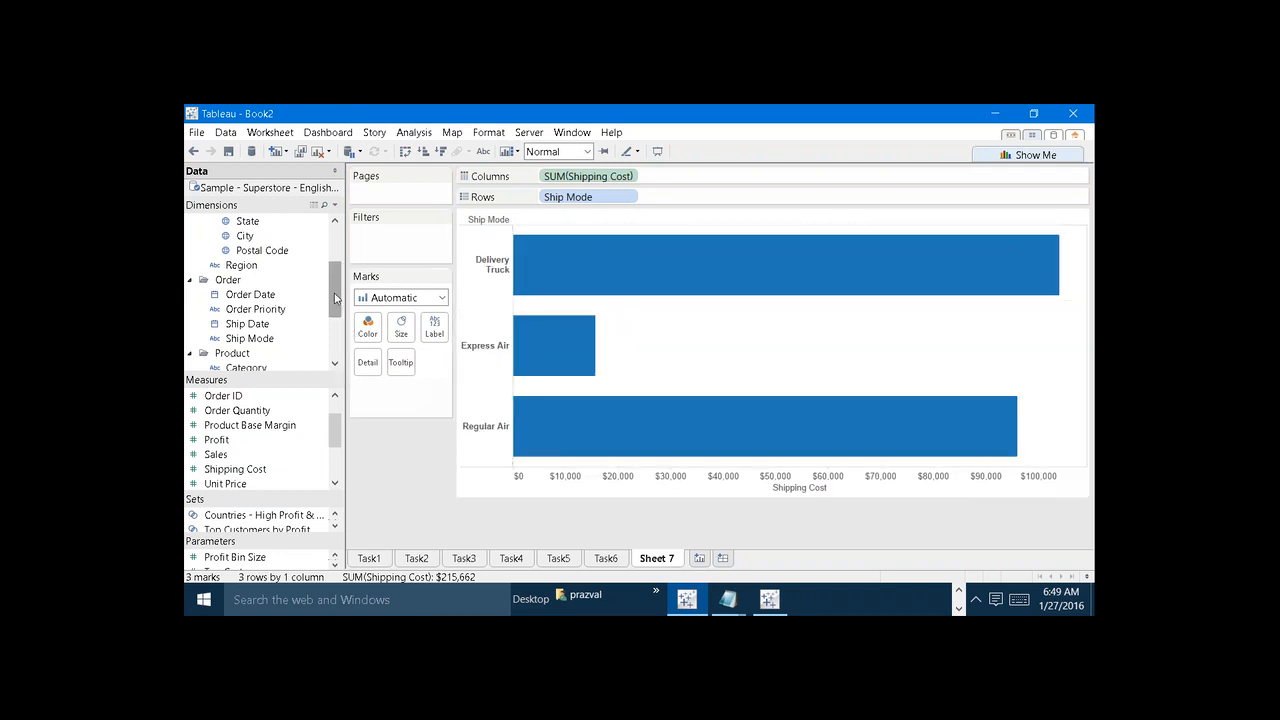
# Step: Color the shipping cost bars by Department and label the segments with total Shipping Cost
pyautogui.moveTo(336, 300); pyautogui.dragTo(368, 329)
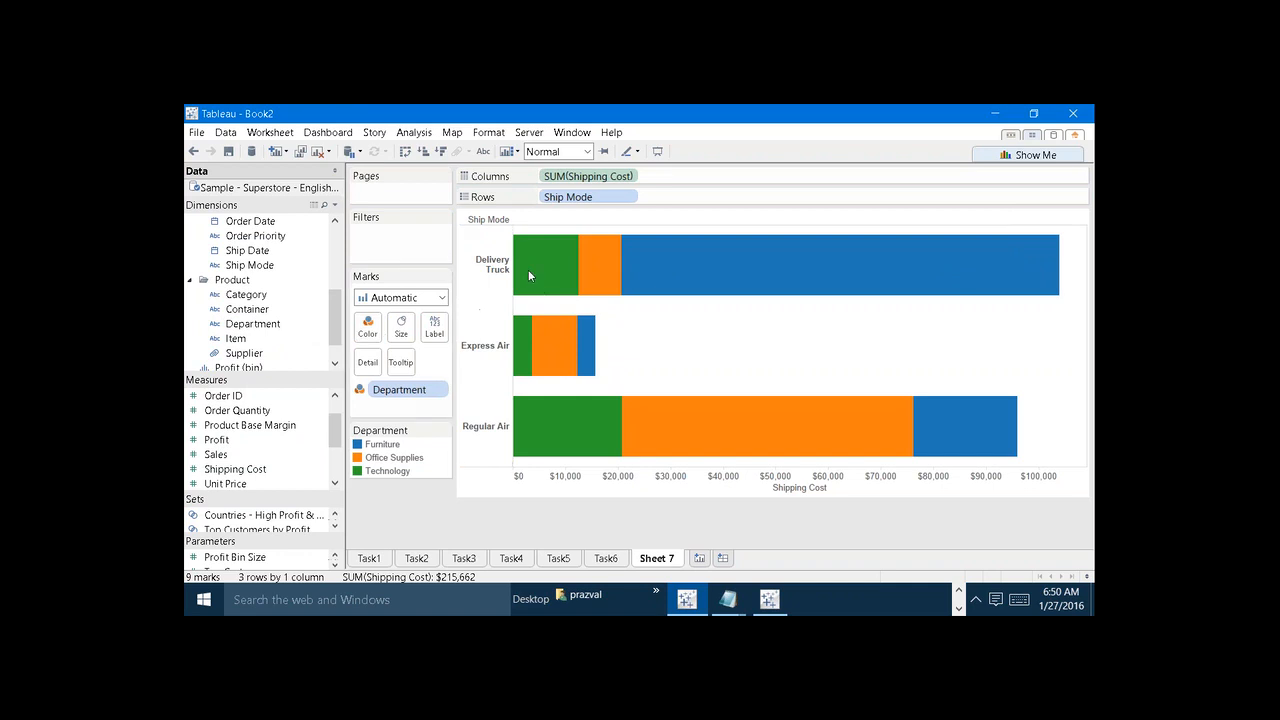
pyautogui.moveTo(526, 278)
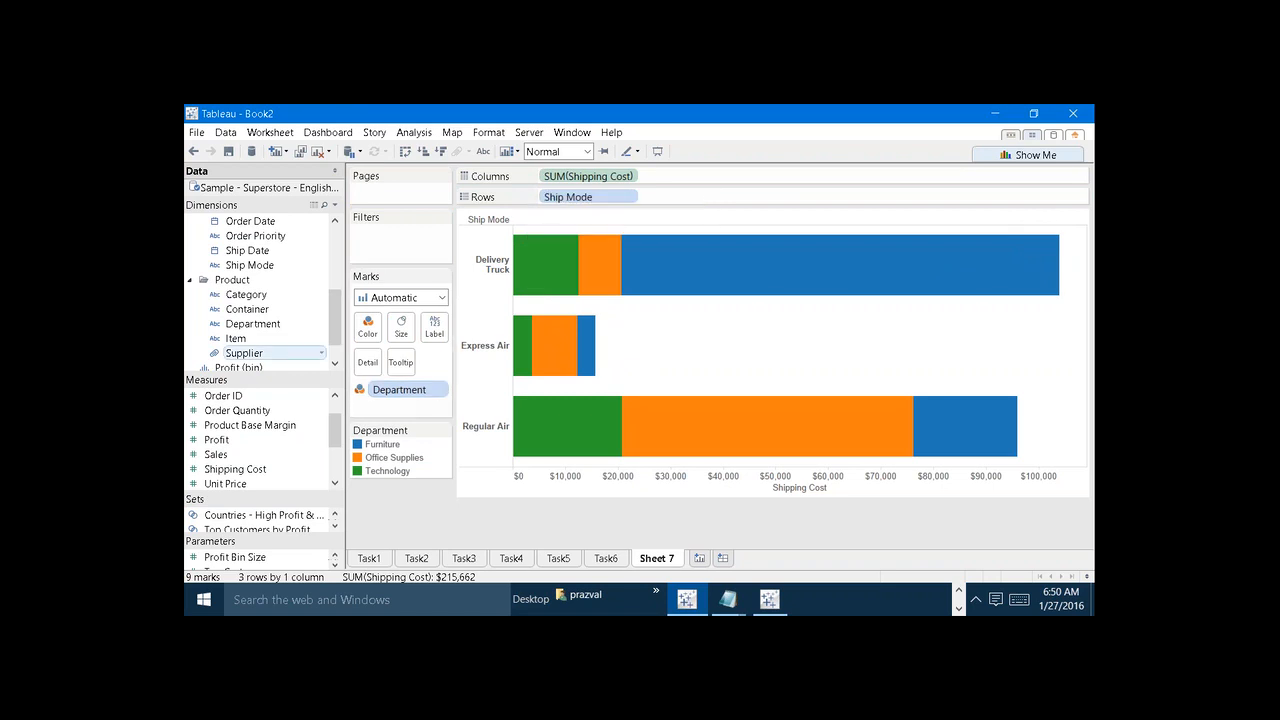
pyautogui.moveTo(236, 469); pyautogui.dragTo(434, 325)
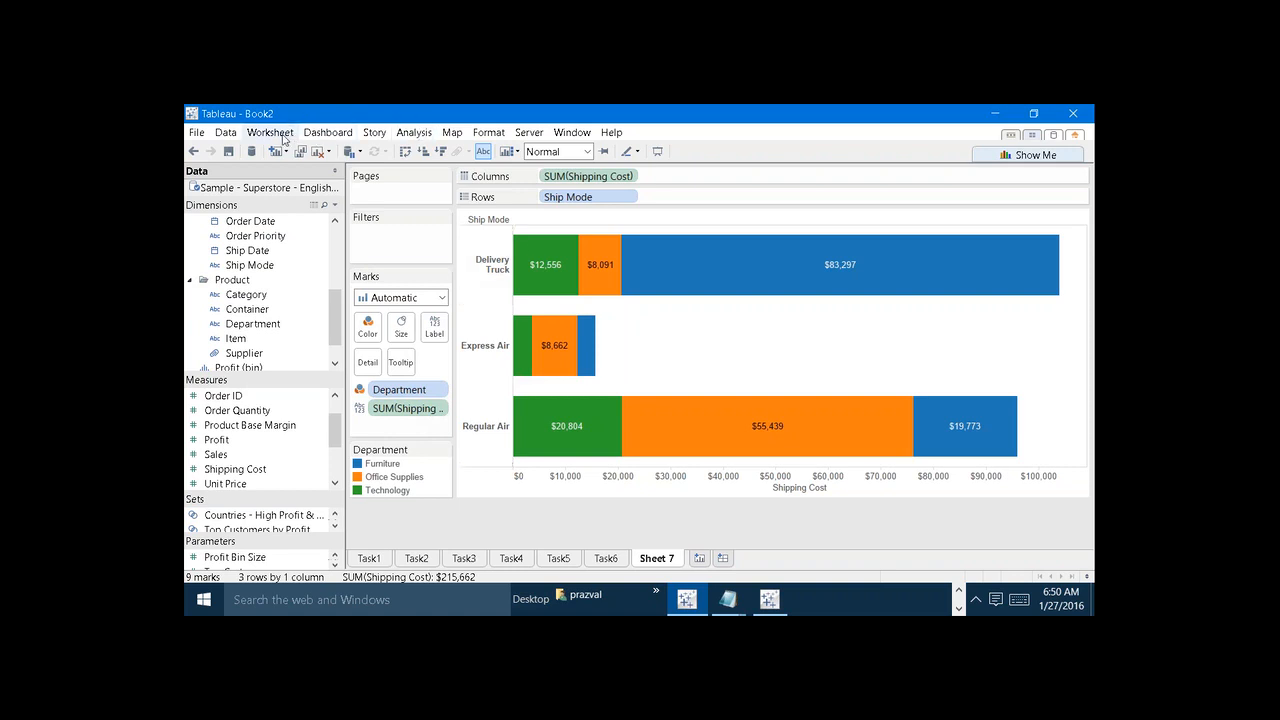
pyautogui.moveTo(547, 357)
# Step: Show the worksheet title and replace its text with "ShipMode Wise Tot.Shipping Cost"
pyautogui.click(263, 133)
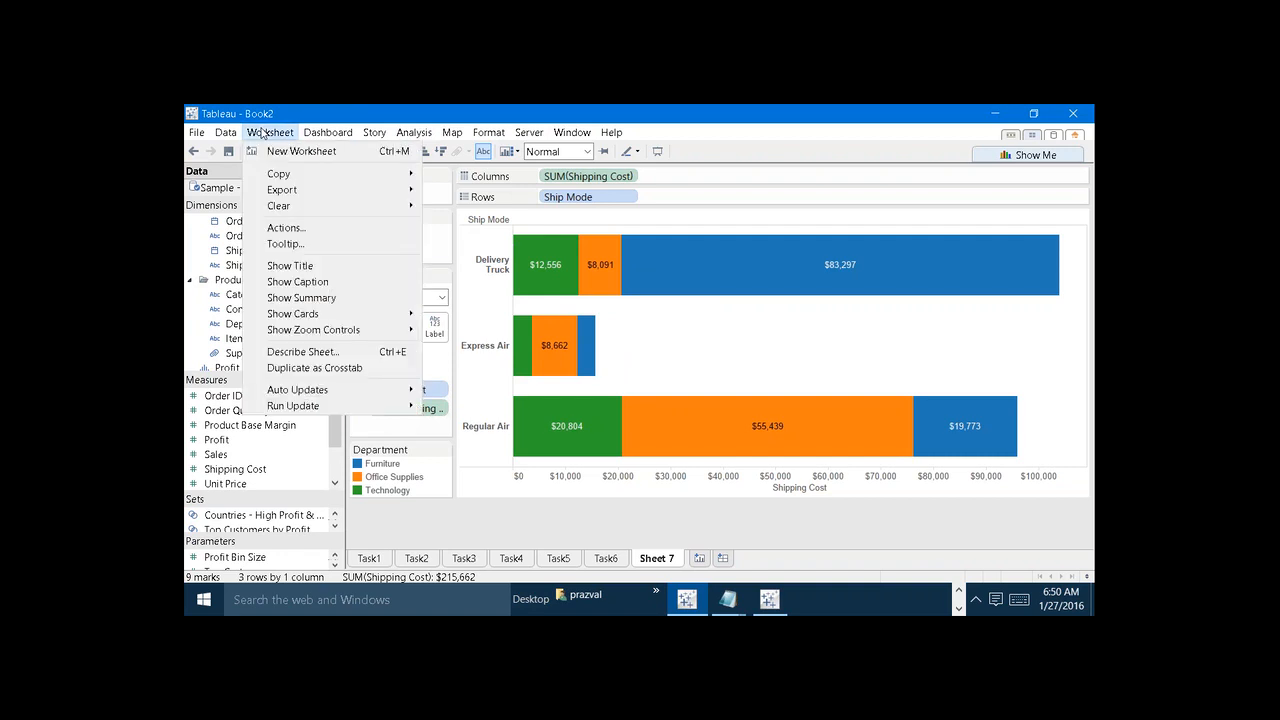
pyautogui.click(298, 268)
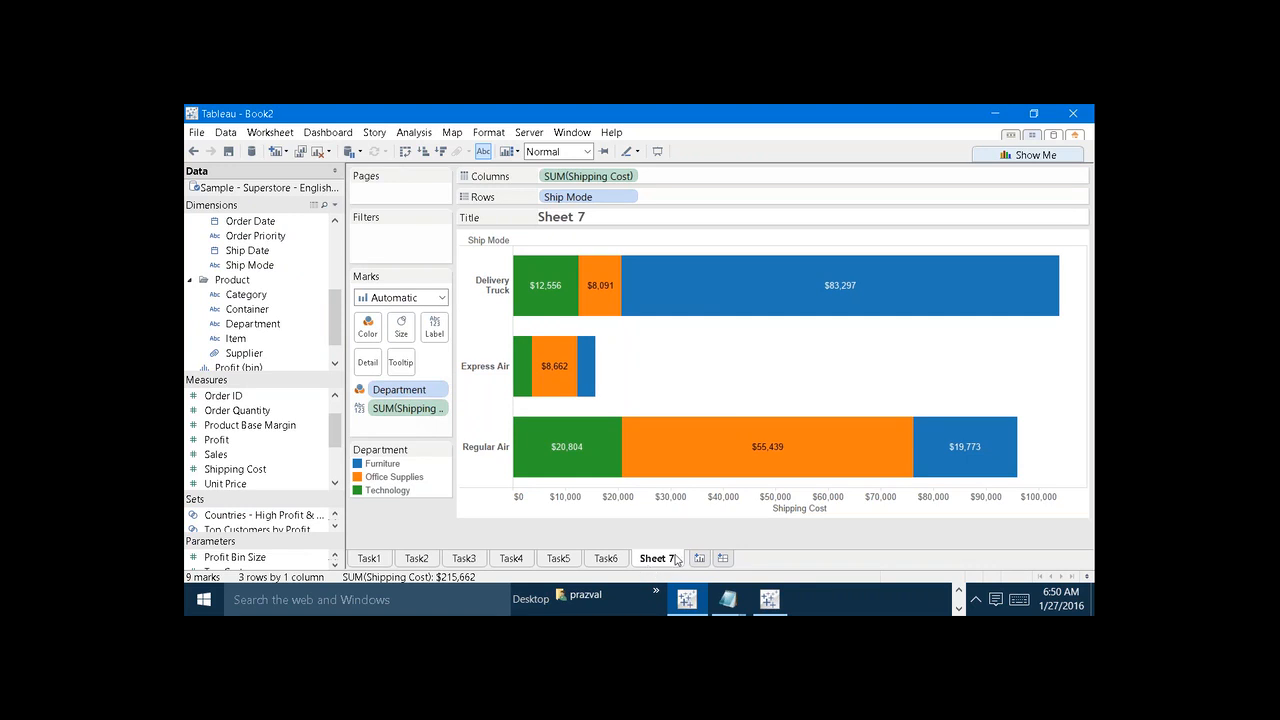
pyautogui.moveTo(634, 267)
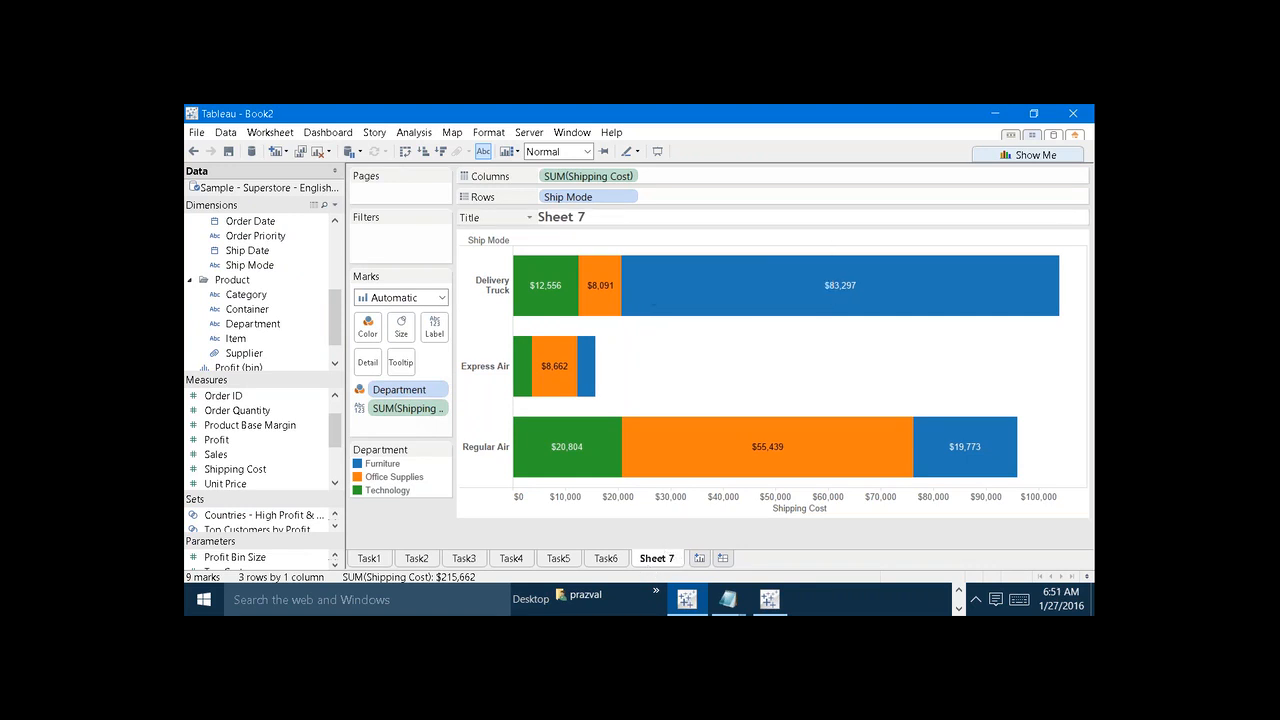
pyautogui.doubleClick(622, 222)
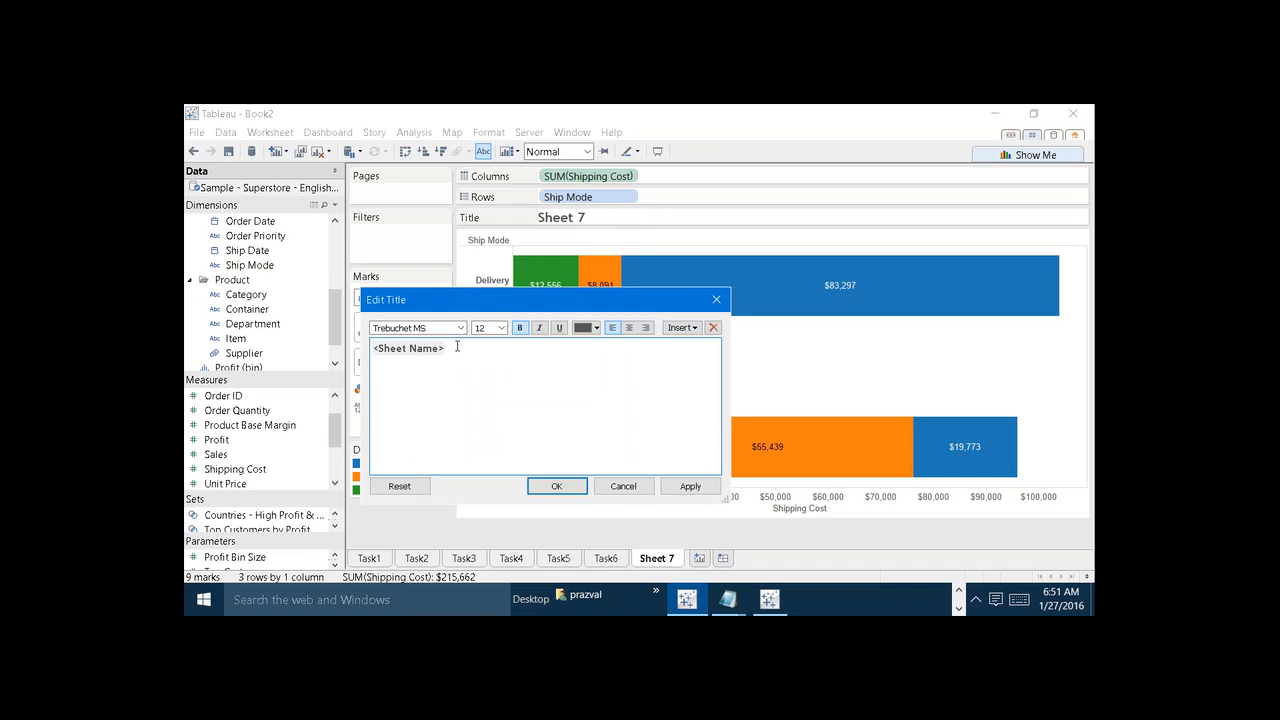
pyautogui.moveTo(445, 348); pyautogui.dragTo(366, 348)
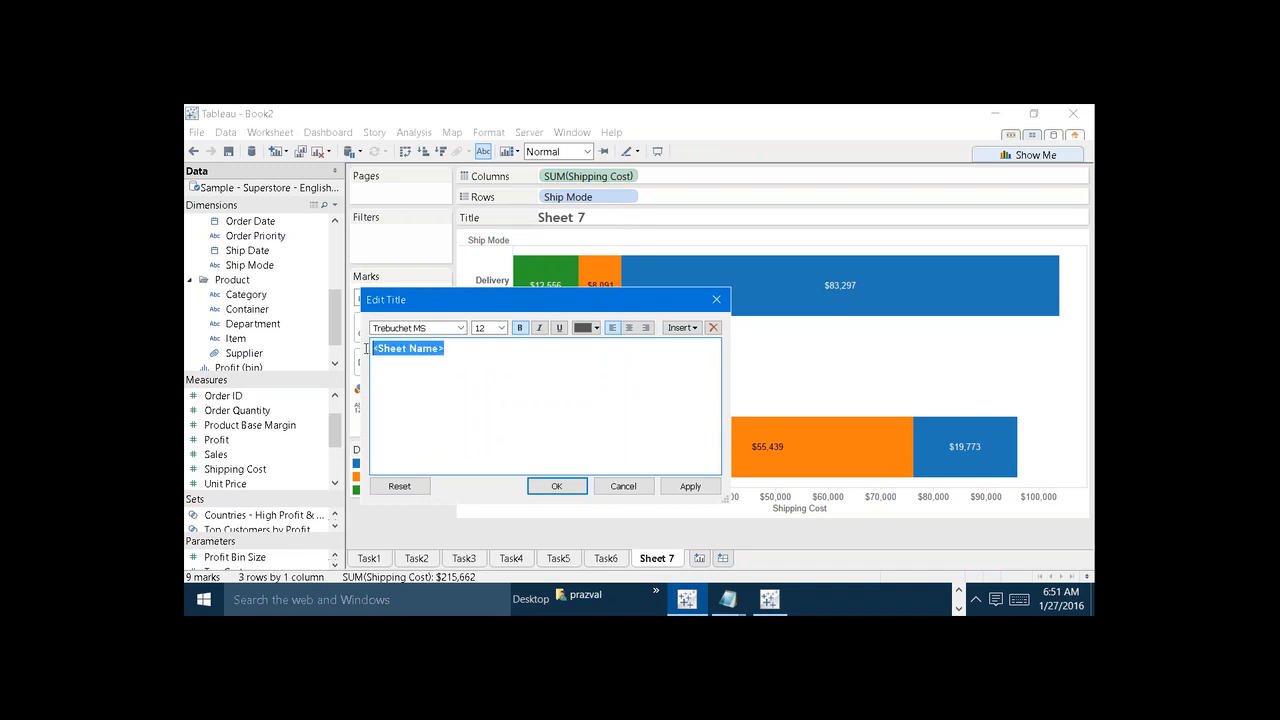
pyautogui.press('BackSpace')
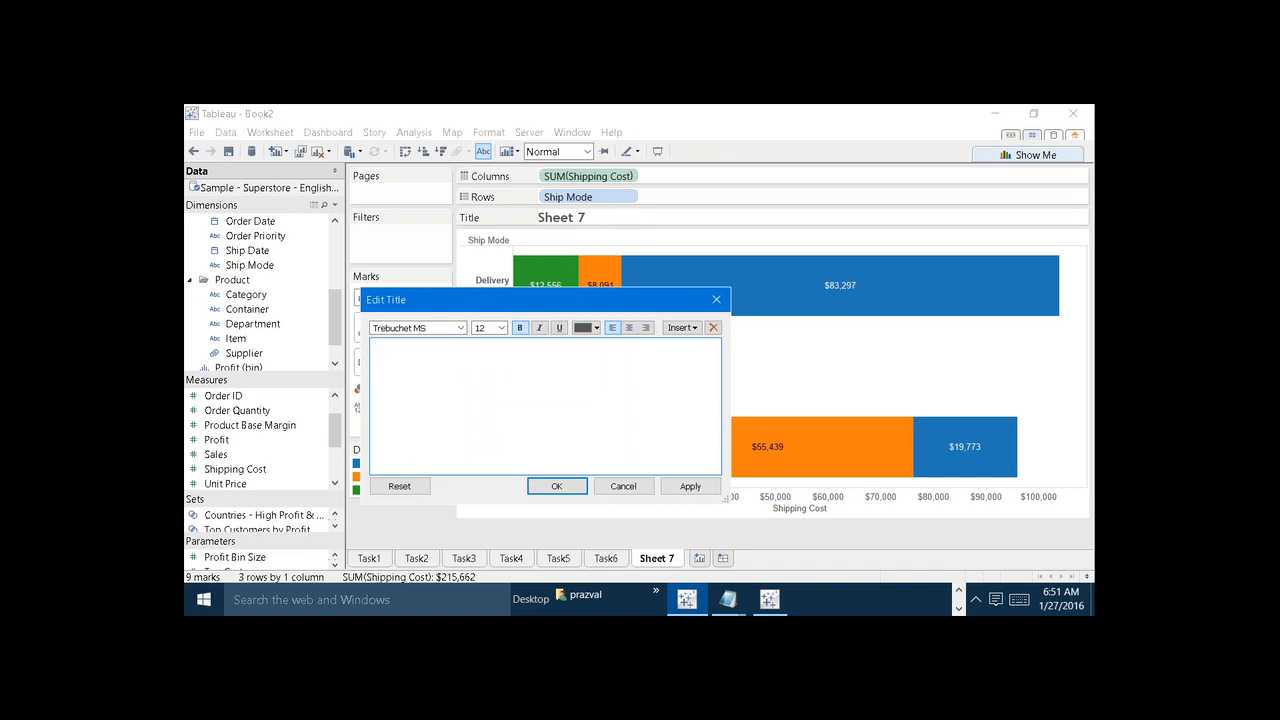
pyautogui.write('ShipMode Wise Tot.Shipping Co')
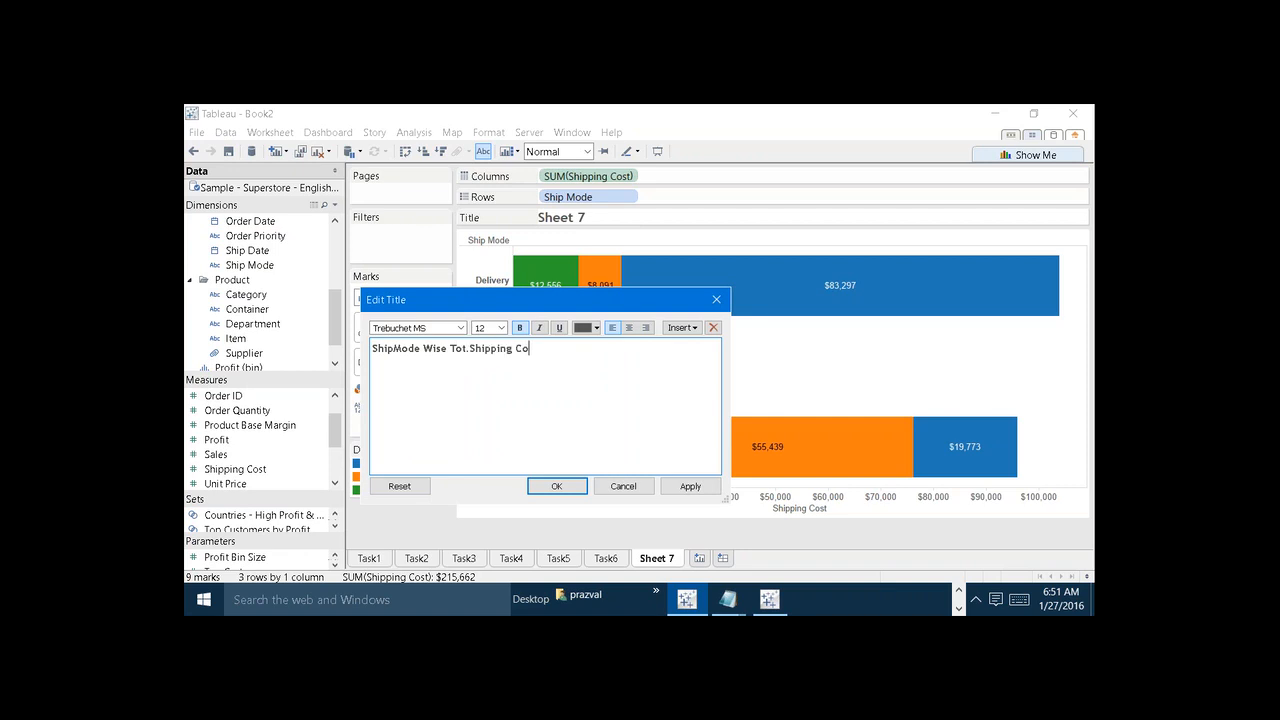
pyautogui.write('st')
# Step: Color the word "ShipMode" in the title dark red and apply the edited title to the sheet
pyautogui.moveTo(372, 349); pyautogui.dragTo(420, 350)
pyautogui.click(597, 328)
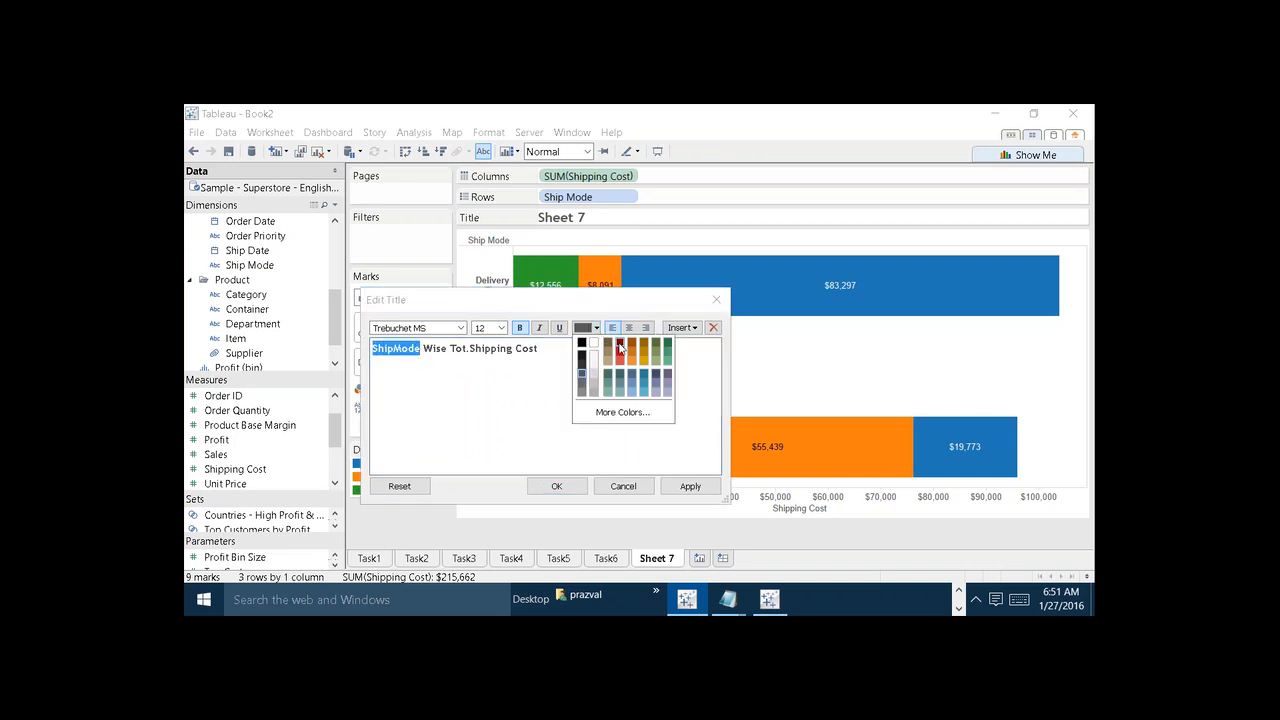
pyautogui.click(578, 370)
pyautogui.click(563, 375)
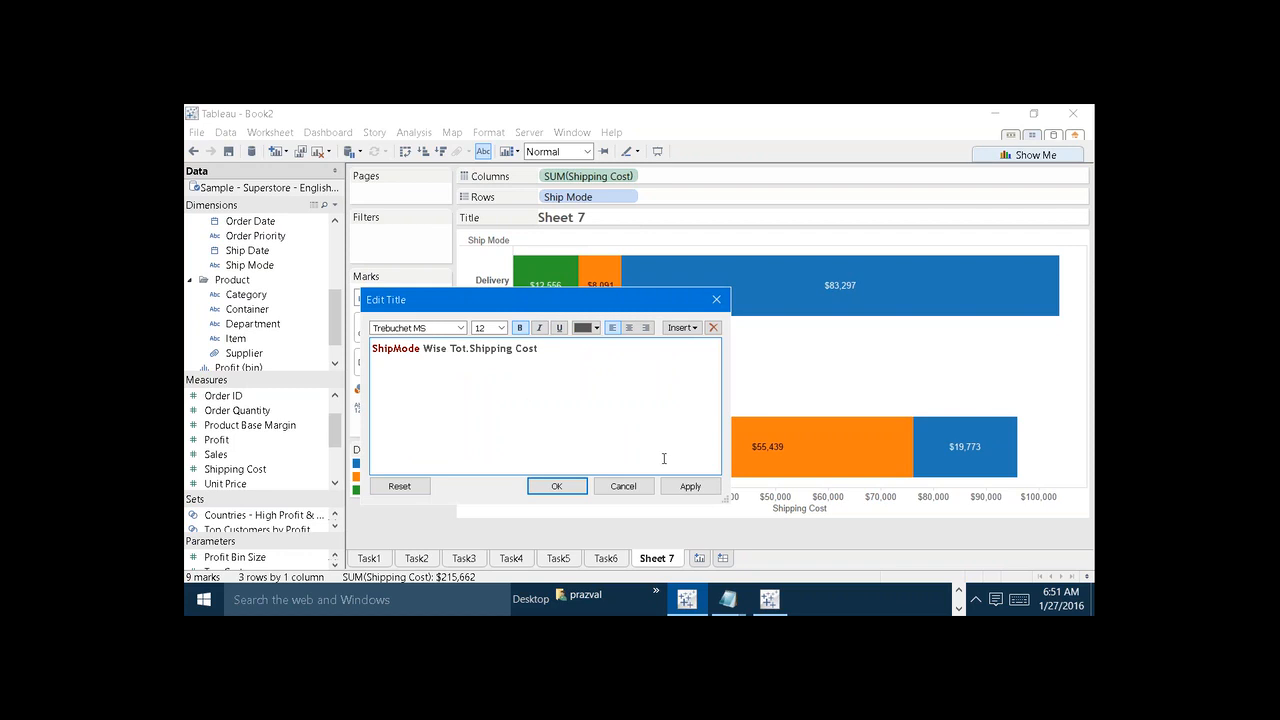
pyautogui.click(678, 487)
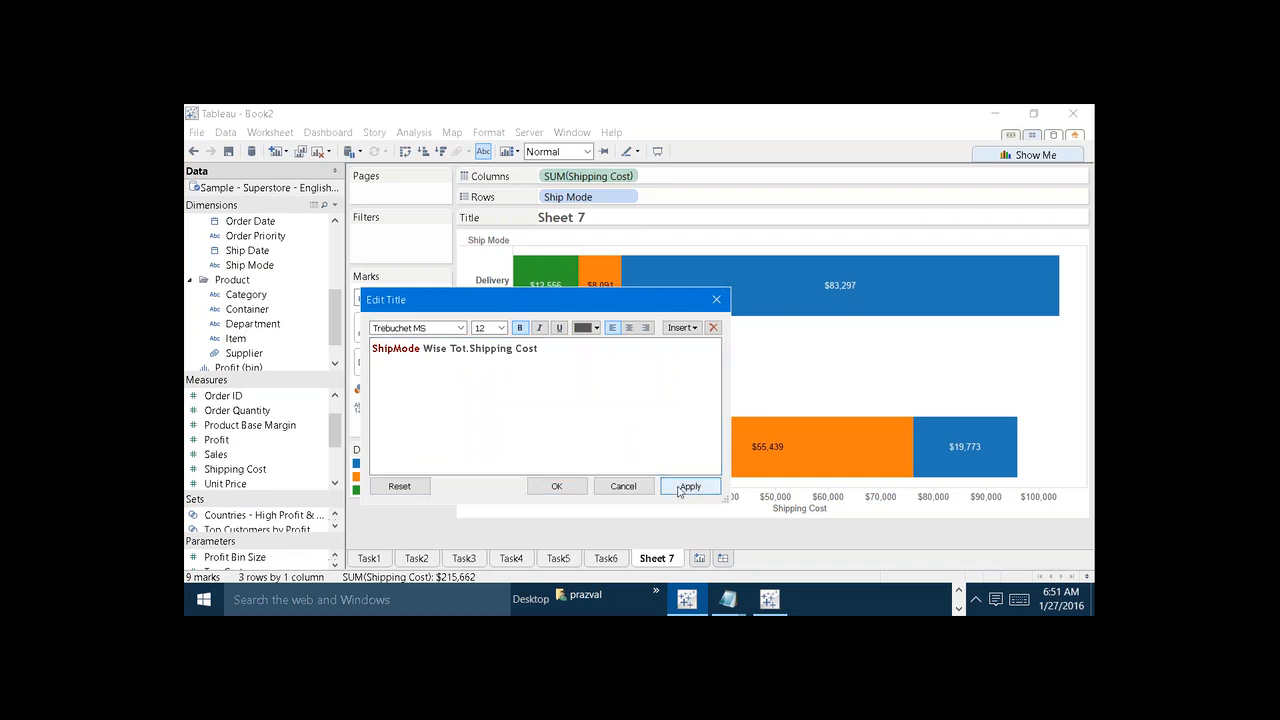
pyautogui.click(583, 487)
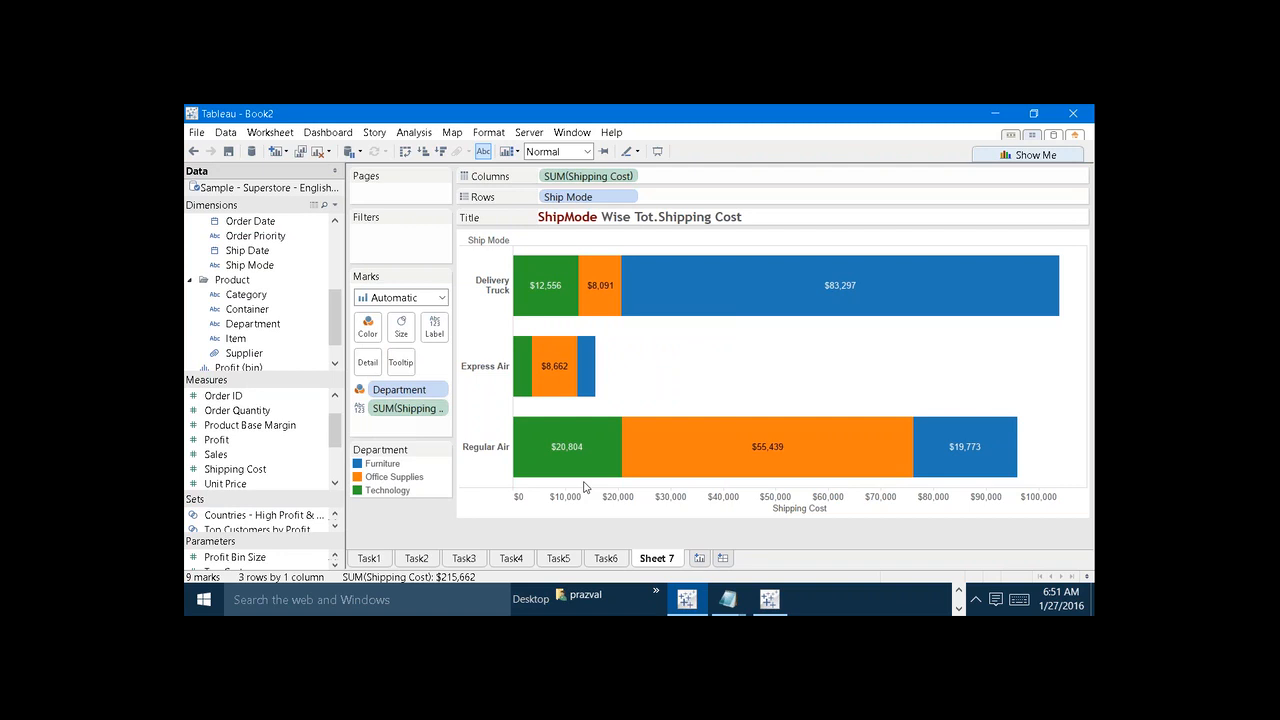
# Step: Show the caption on the shipping cost sheet, open its text for editing and accept it as it is
pyautogui.click(270, 132)
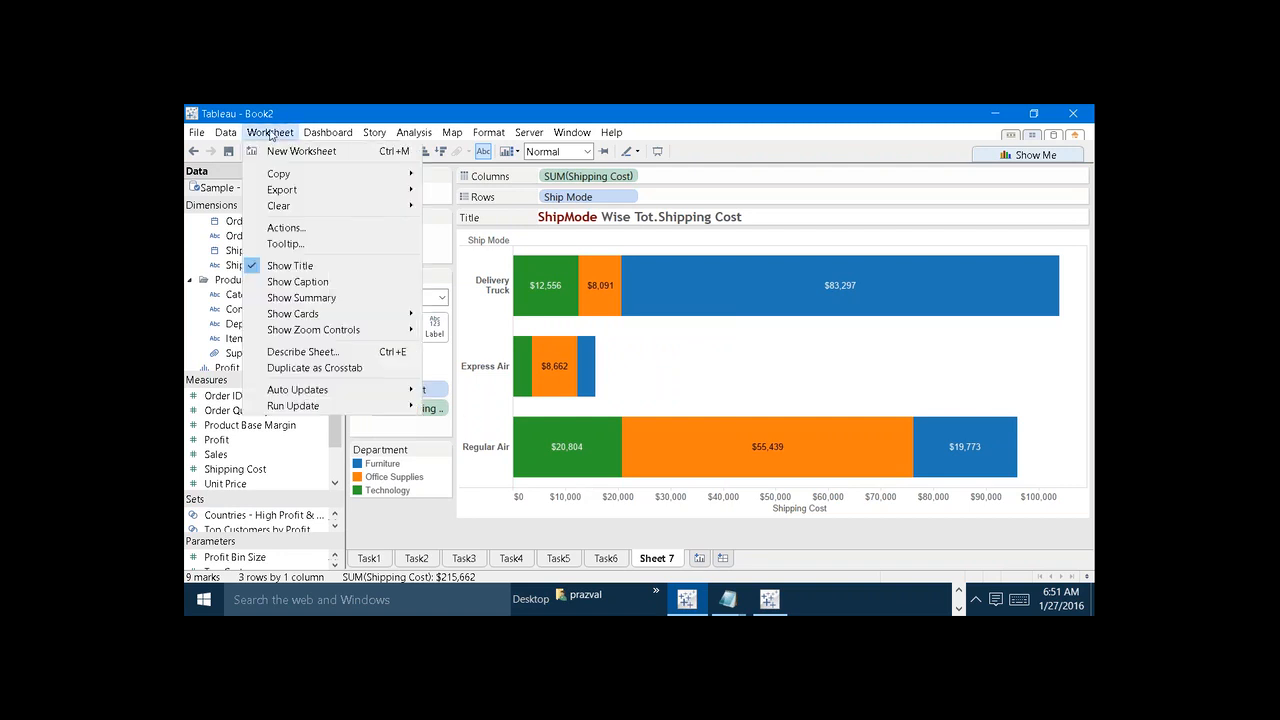
pyautogui.click(296, 282)
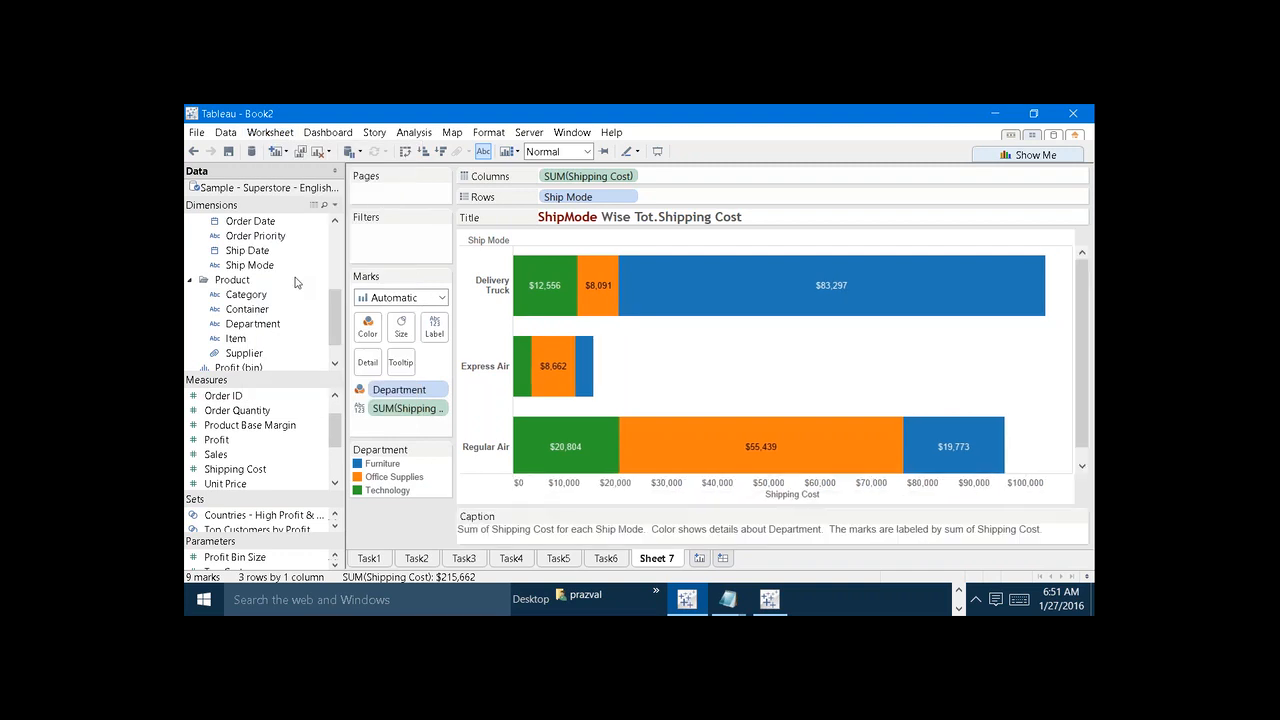
pyautogui.doubleClick(525, 532)
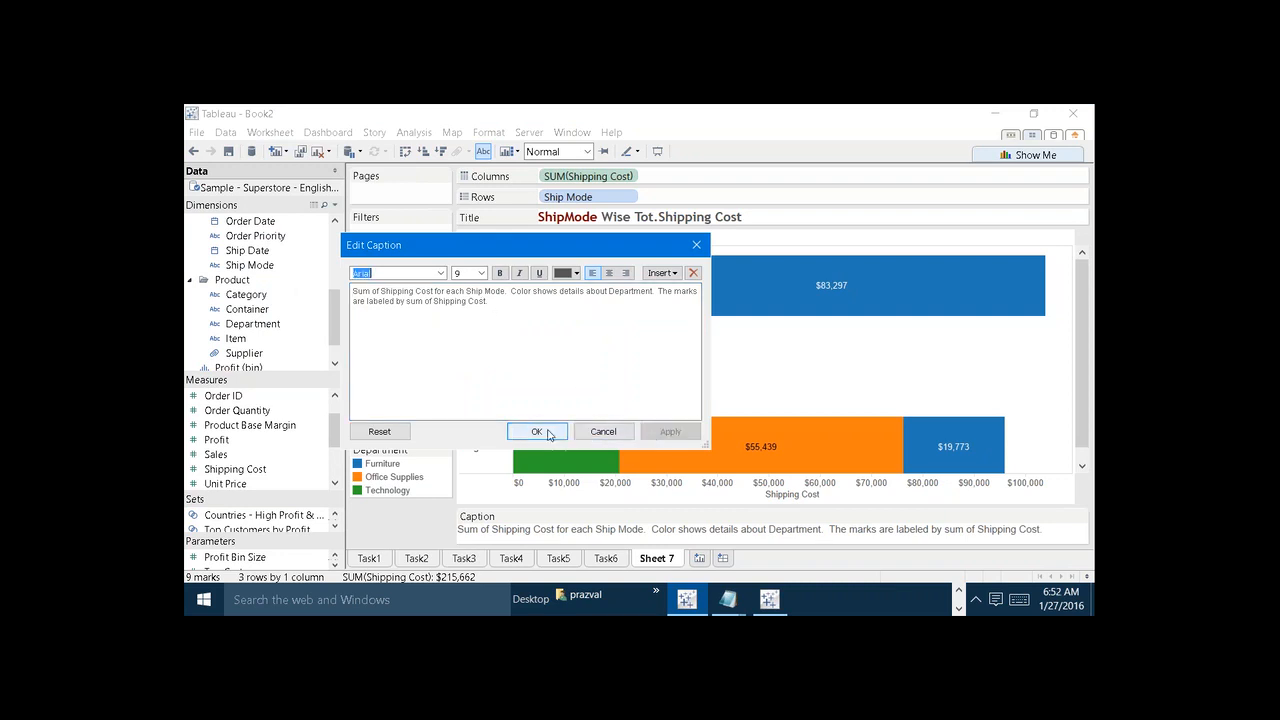
pyautogui.click(548, 432)
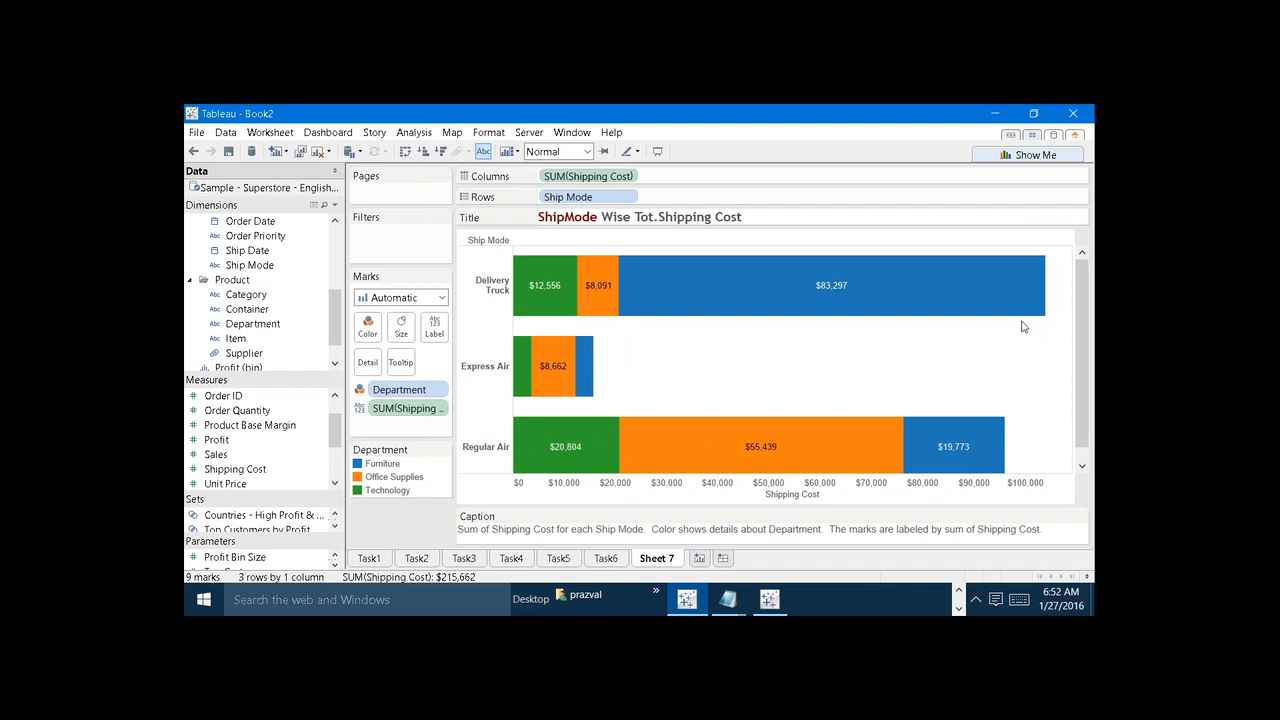
# Step: Show the summary card, check its statistics for the Delivery Truck bars alone, and clear the selection to review the whole chart
pyautogui.click(271, 134)
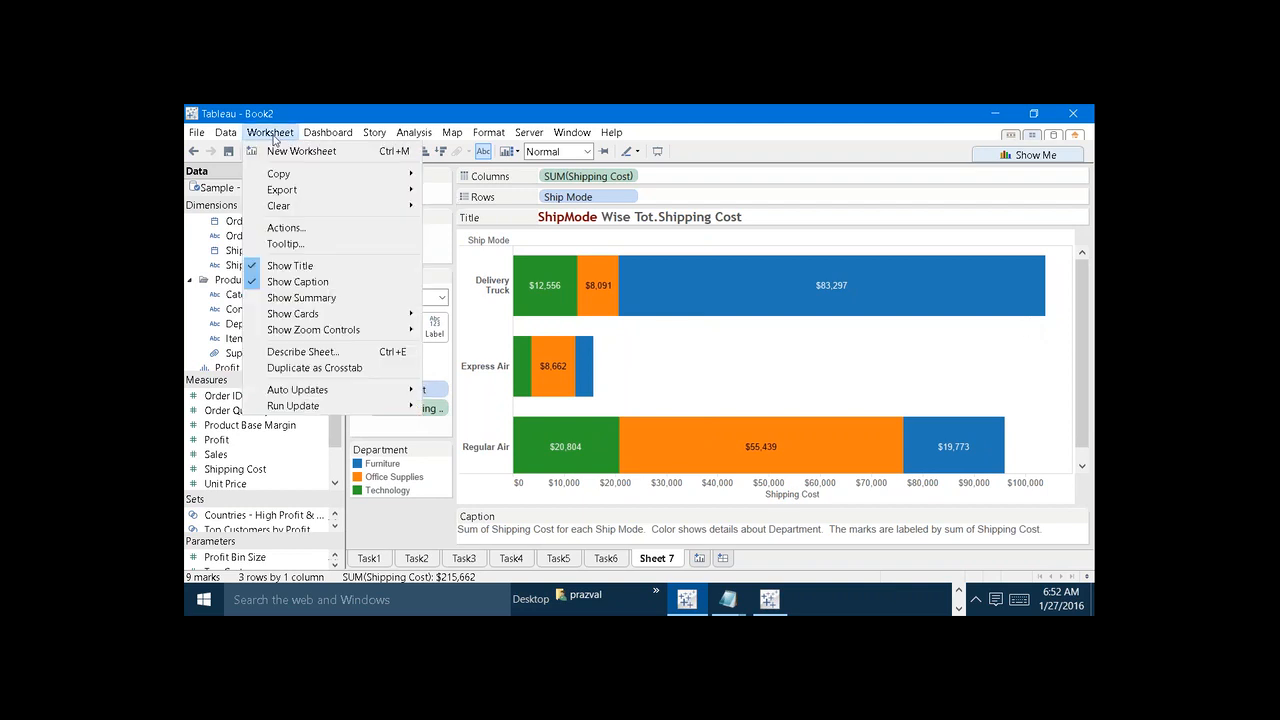
pyautogui.click(320, 299)
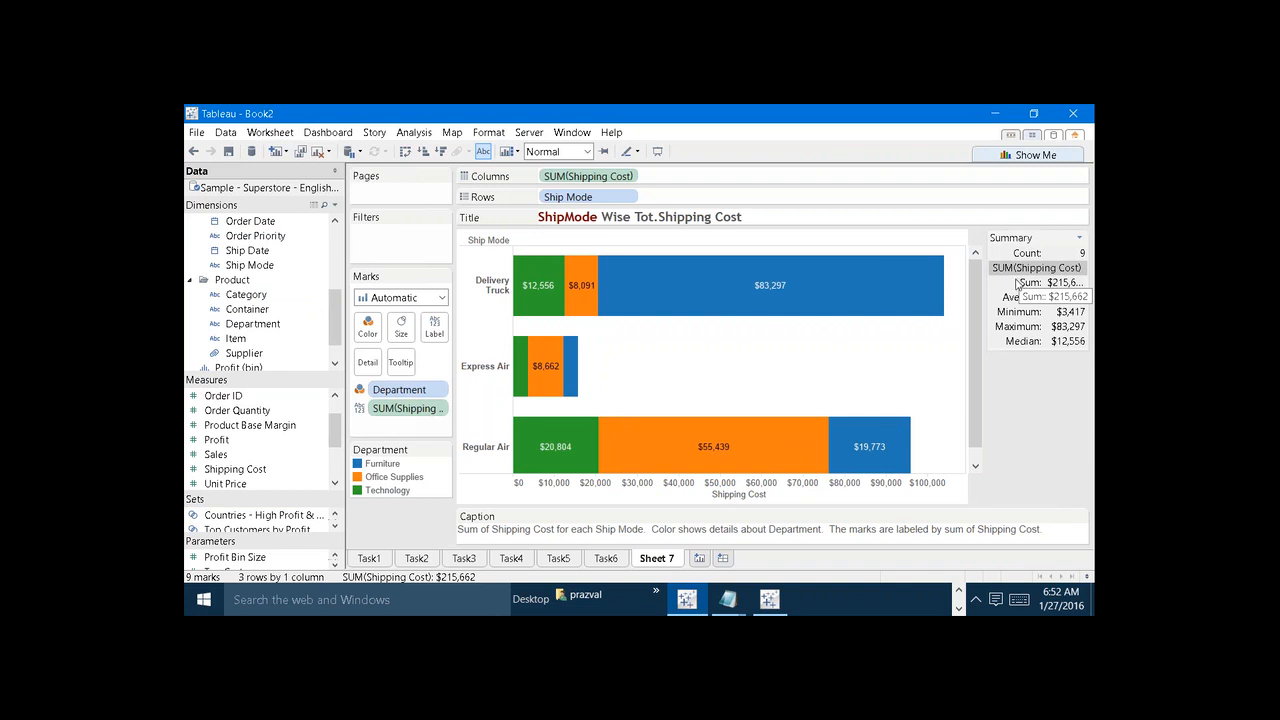
pyautogui.moveTo(879, 261)
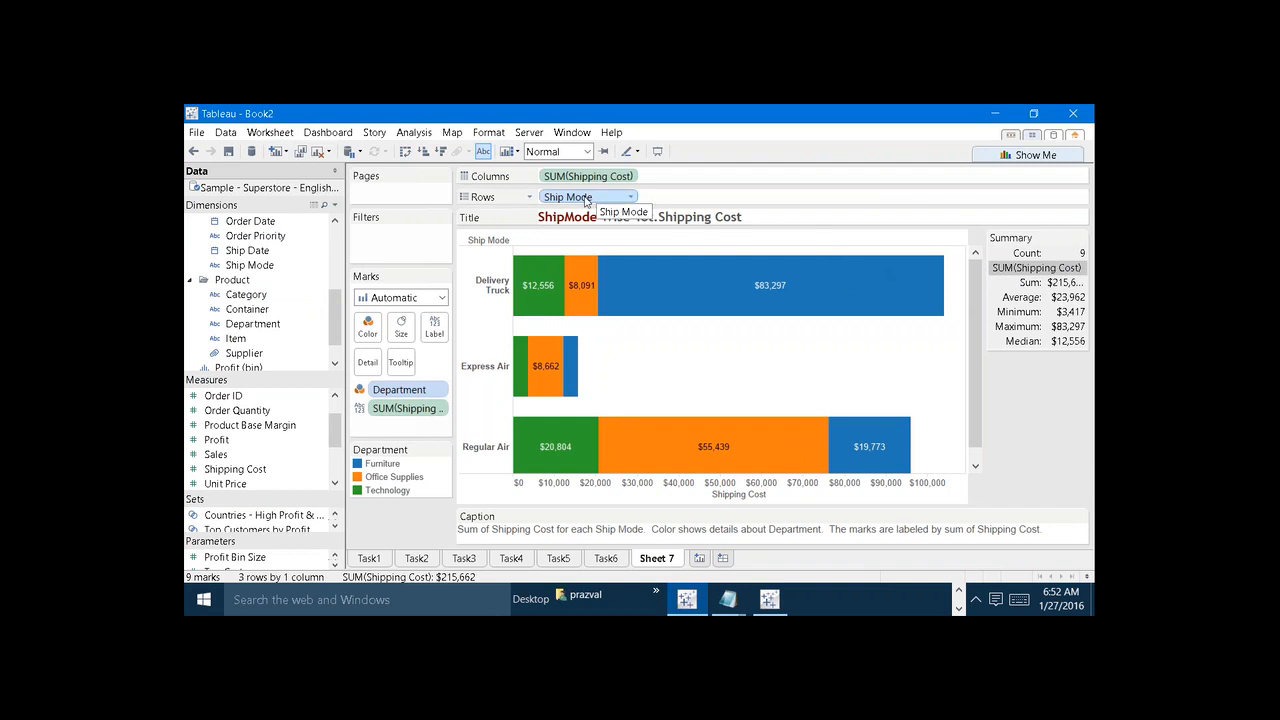
pyautogui.click(501, 282)
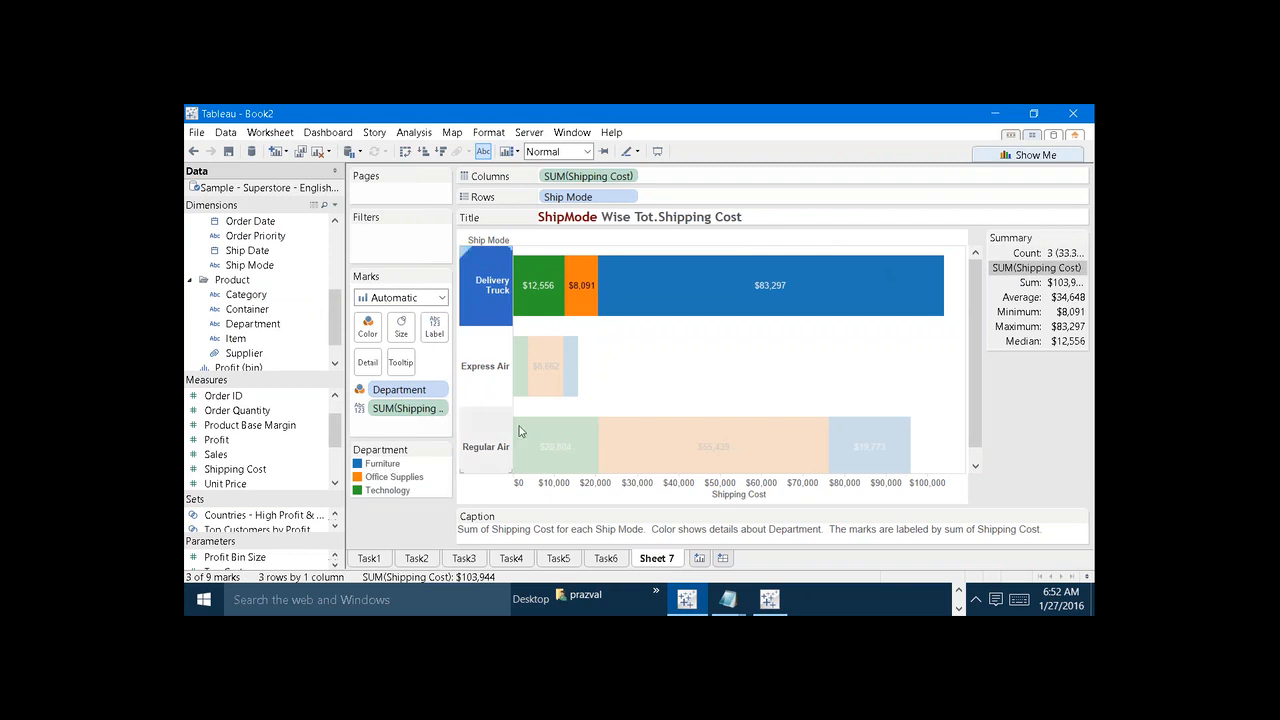
pyautogui.click(1053, 396)
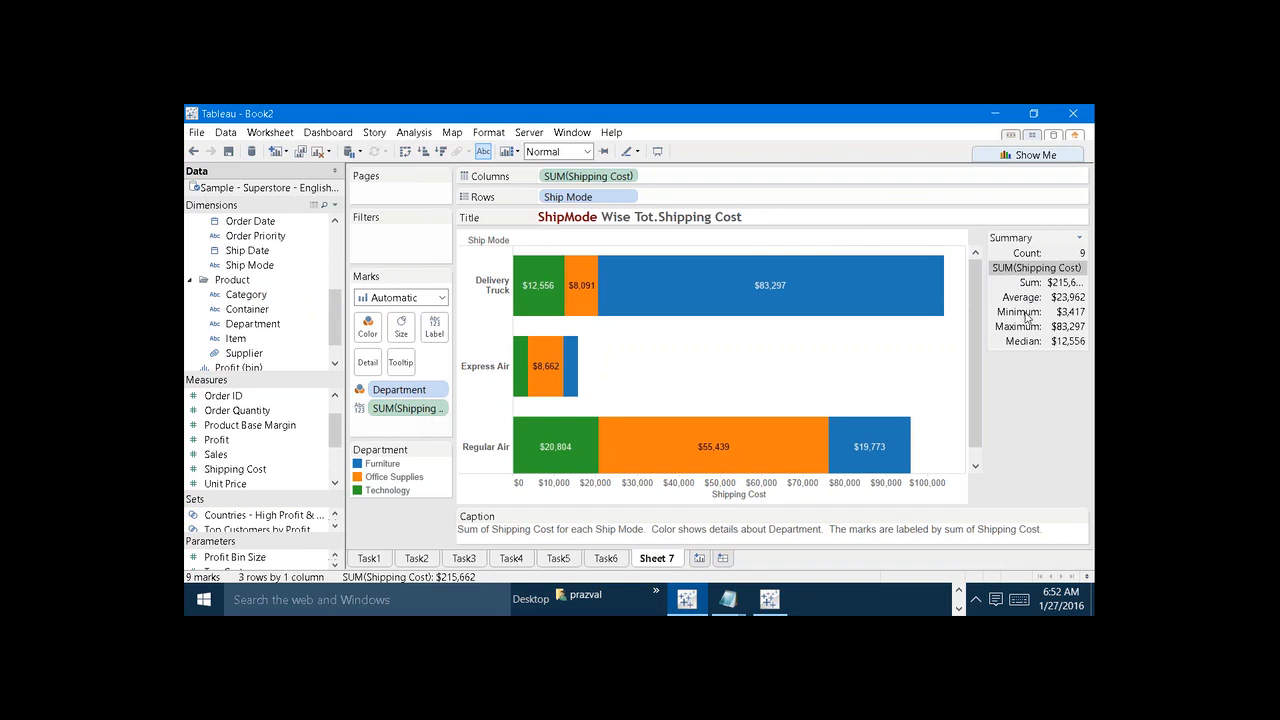
pyautogui.moveTo(520, 352)
pyautogui.moveTo(574, 366)
pyautogui.moveTo(771, 282)
# Step: Rename the shipping cost worksheet as Task7
pyautogui.rightClick(662, 560)
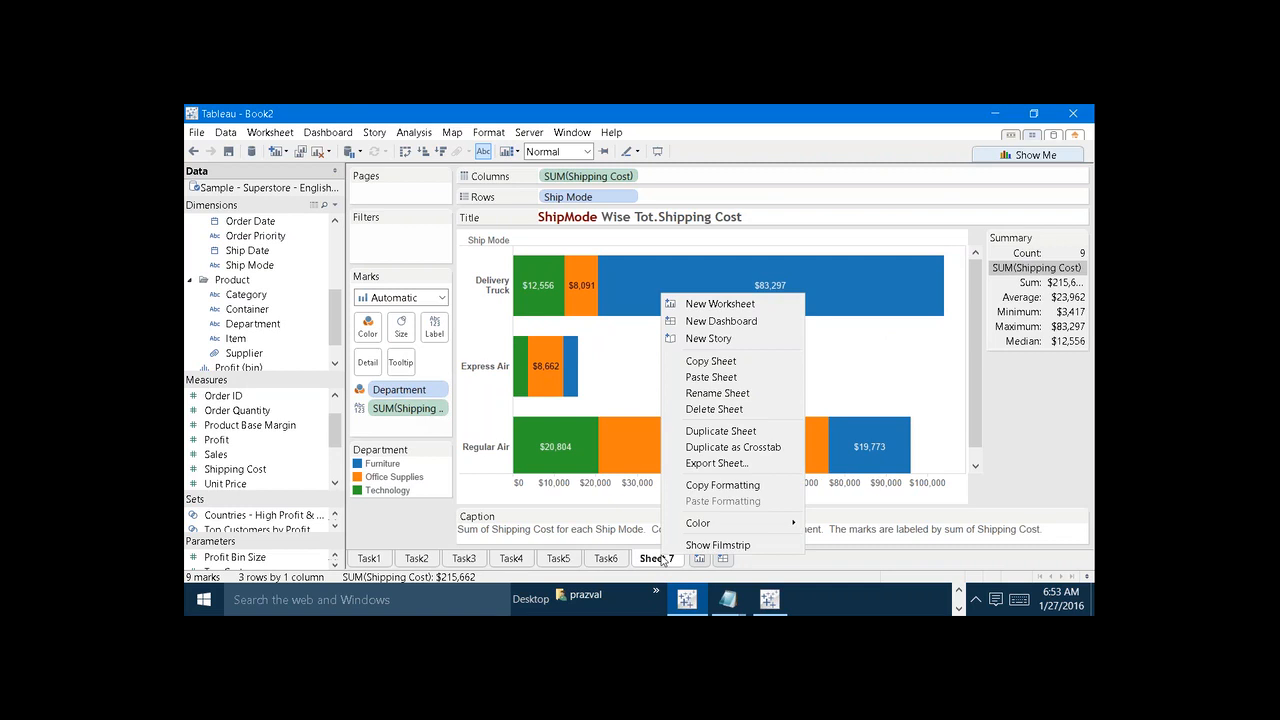
pyautogui.click(693, 395)
pyautogui.write('Task7')
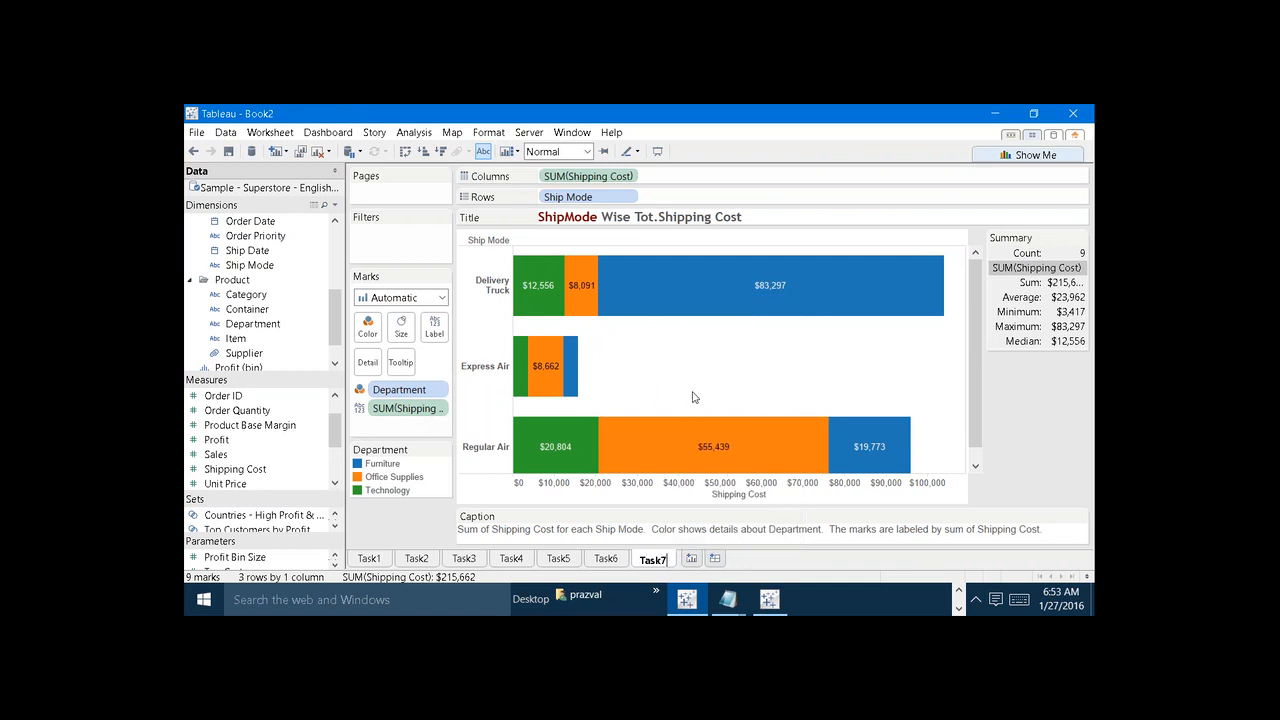
pyautogui.press('Return')
# Step: Switch to the Notepad task list and add a "Task8:-" heading below the Task7 entry, followed by a new line
pyautogui.moveTo(742, 596)
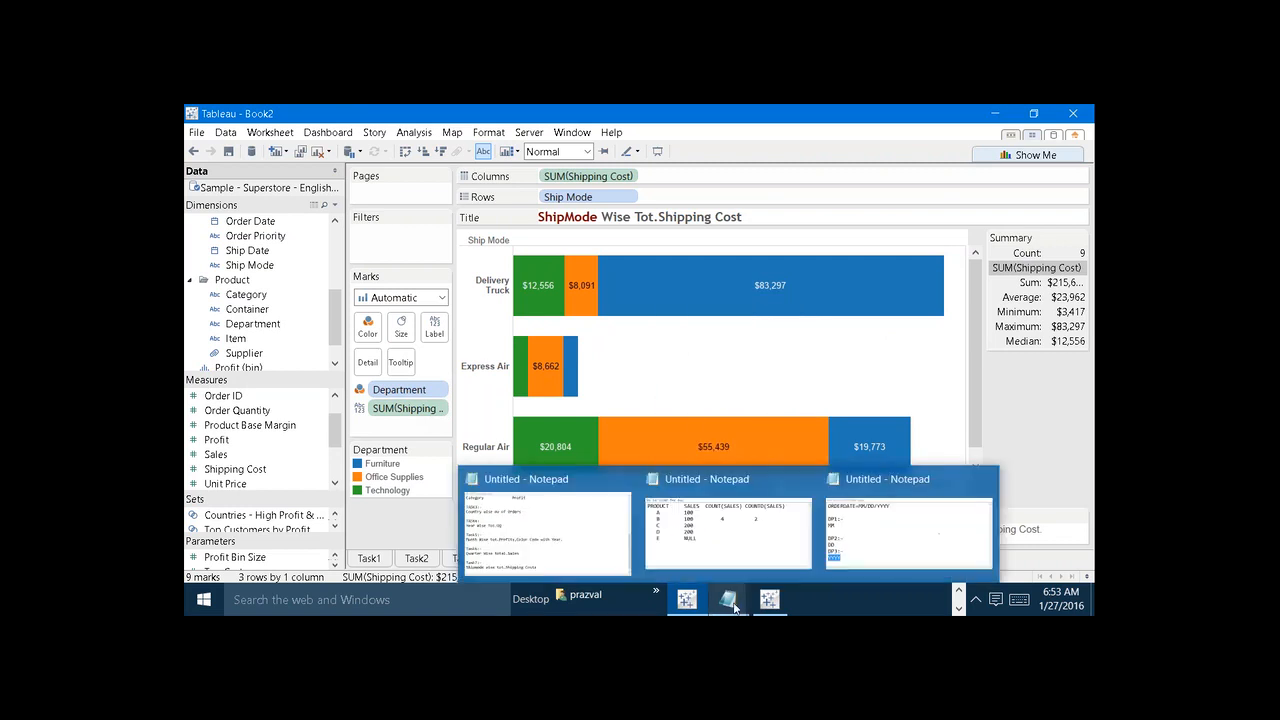
pyautogui.click(590, 560)
pyautogui.press('Return')
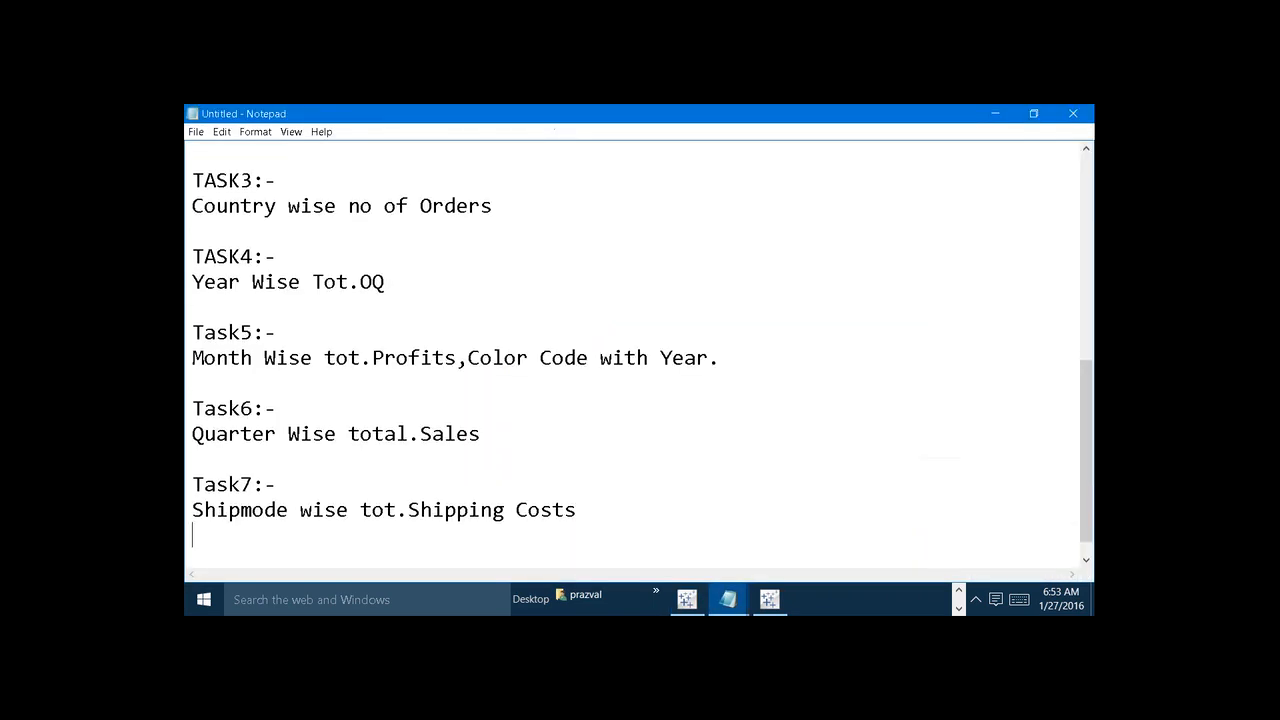
pyautogui.press('Return')
pyautogui.write('Task8')
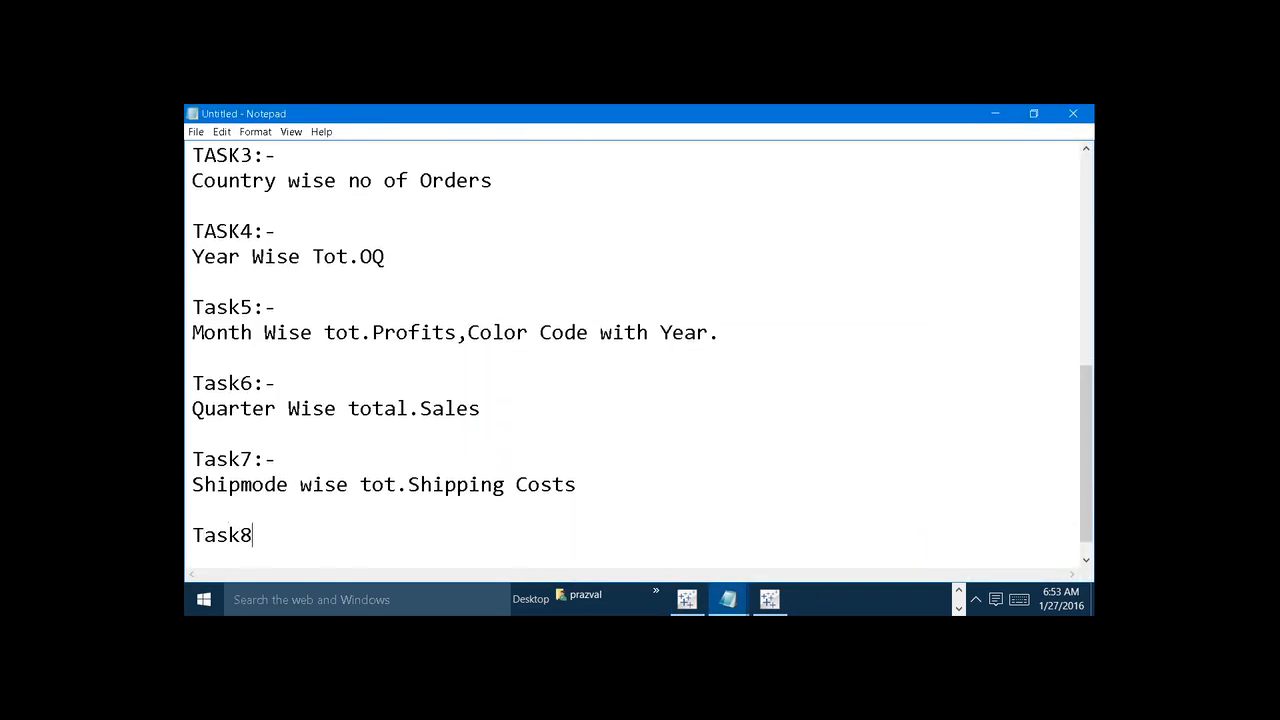
pyautogui.write(':-')
pyautogui.press('Return')
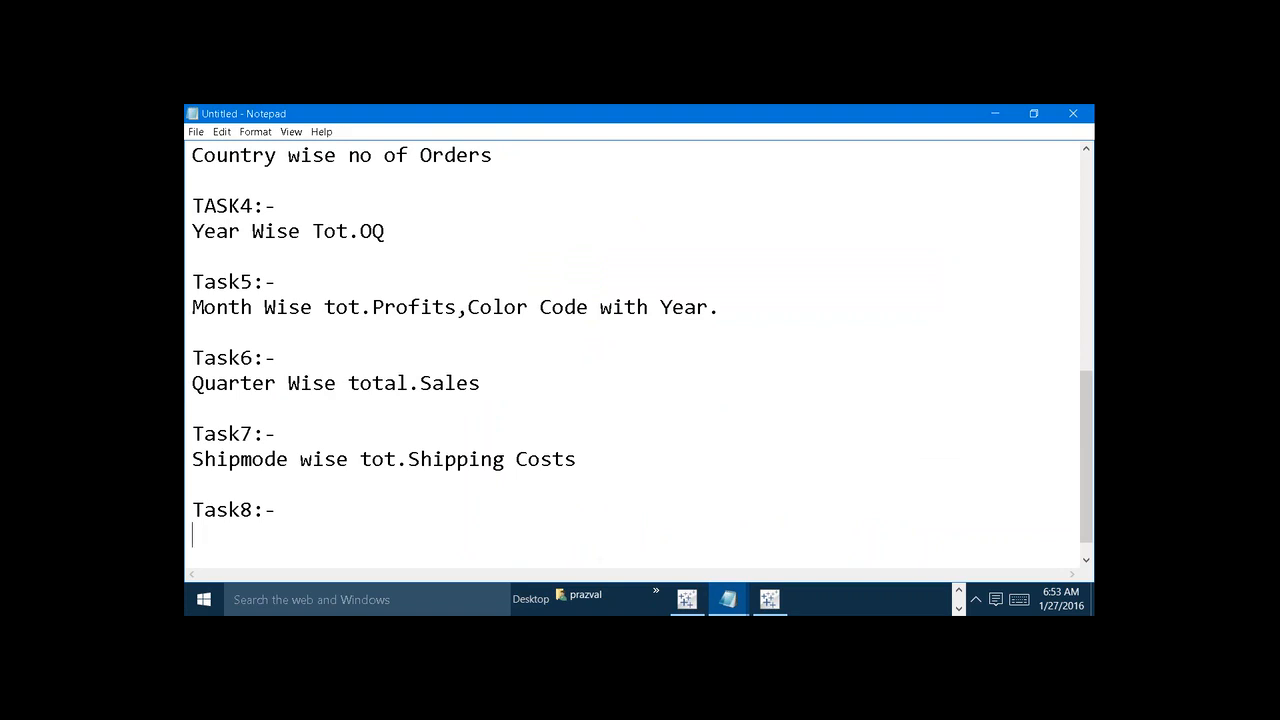
# Step: Look through the dimensions in Tableau, then return to Notepad and write "Customer Segment Wise Avg.Discount" under the Task8 heading
pyautogui.moveTo(686, 599)
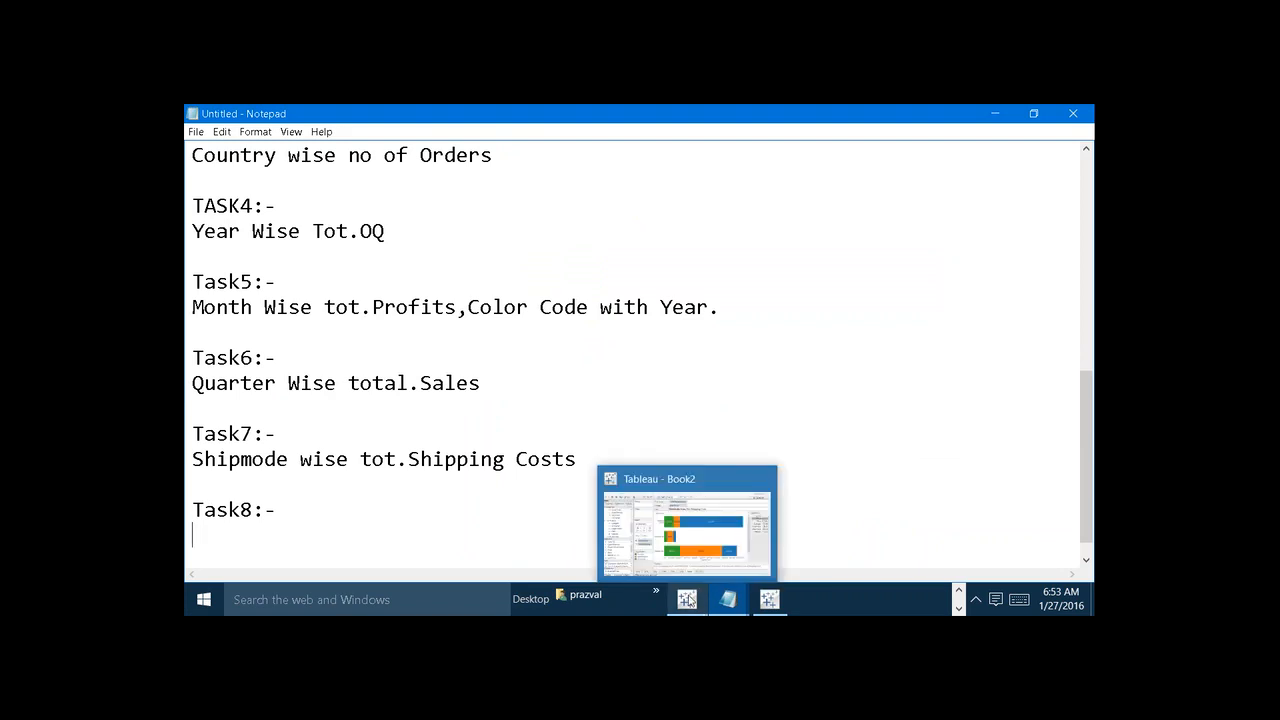
pyautogui.click(686, 525)
pyautogui.moveTo(334, 335); pyautogui.dragTo(336, 286)
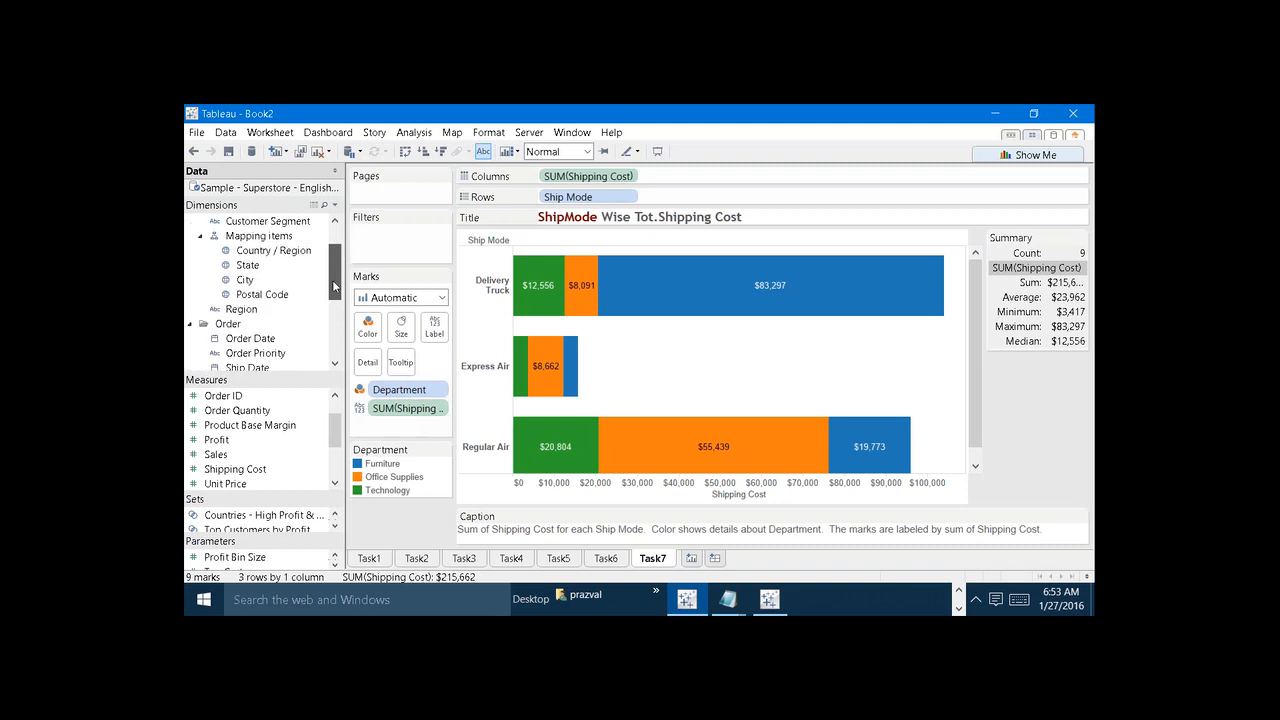
pyautogui.moveTo(740, 606)
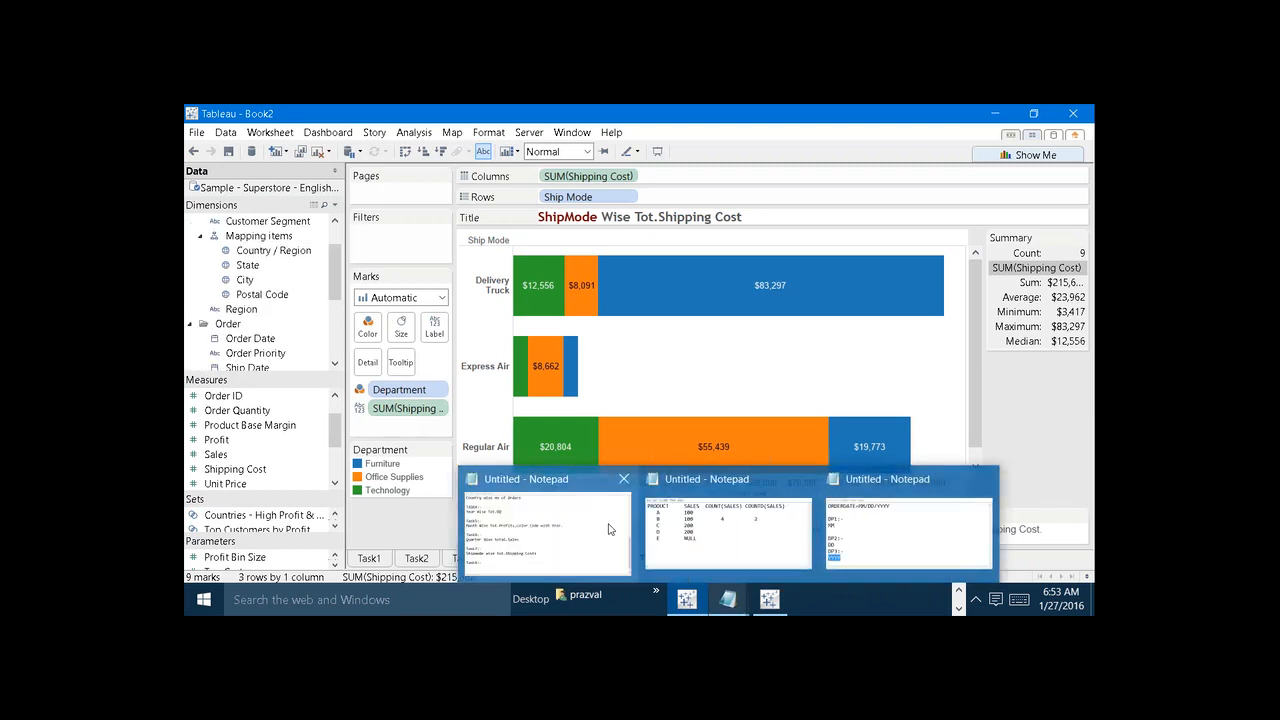
pyautogui.click(545, 525)
pyautogui.write('Customer')
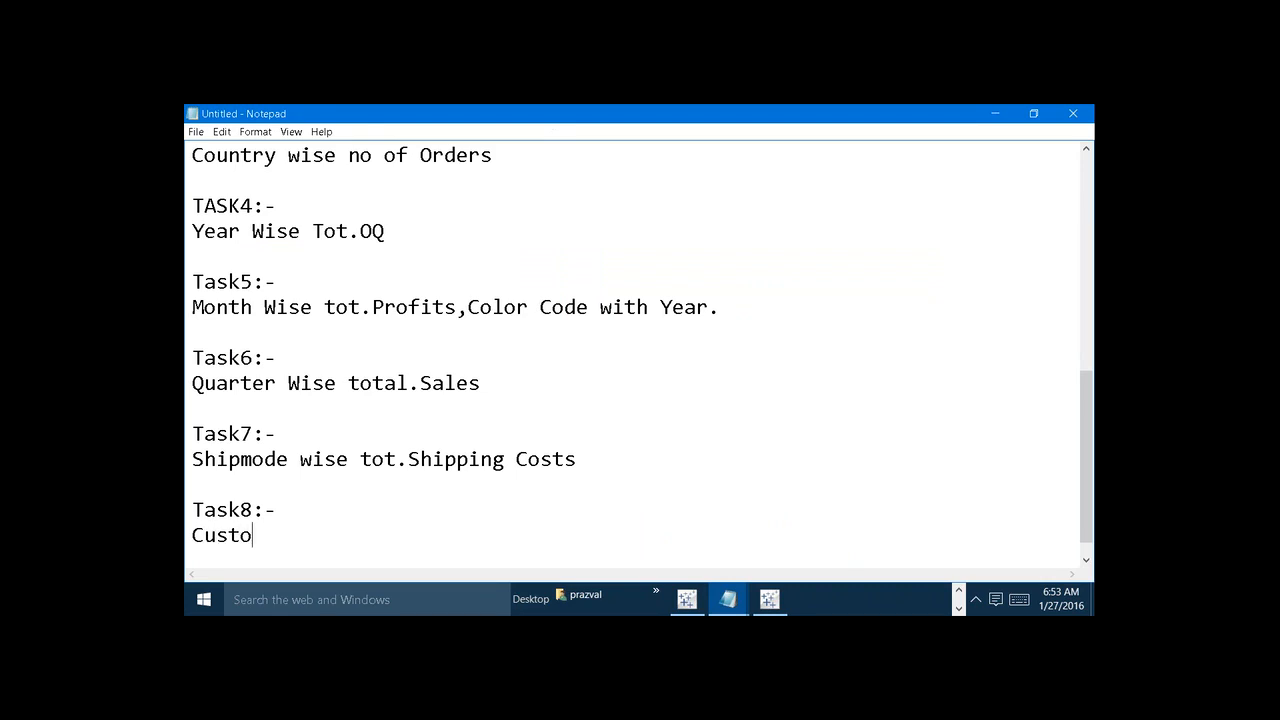
pyautogui.write('Segment')
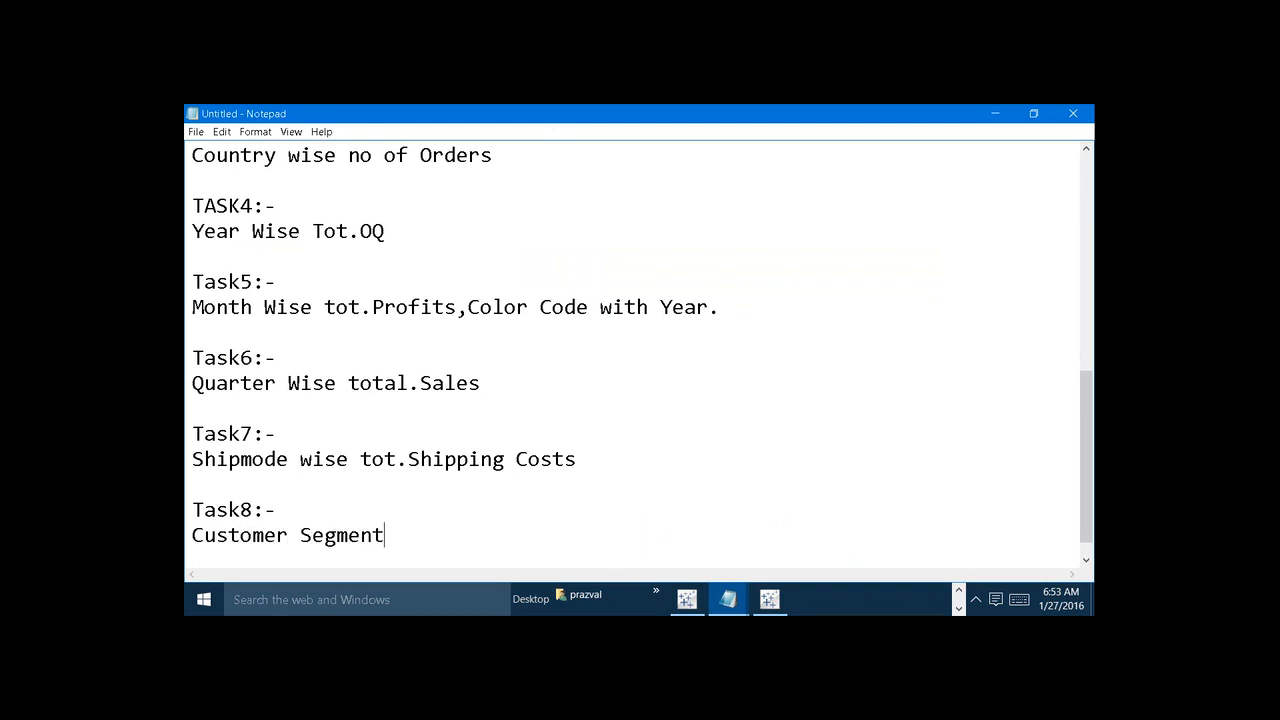
pyautogui.write(' Wisr')
pyautogui.press('BackSpace')
pyautogui.press('BackSpace')
pyautogui.write('e Avg')
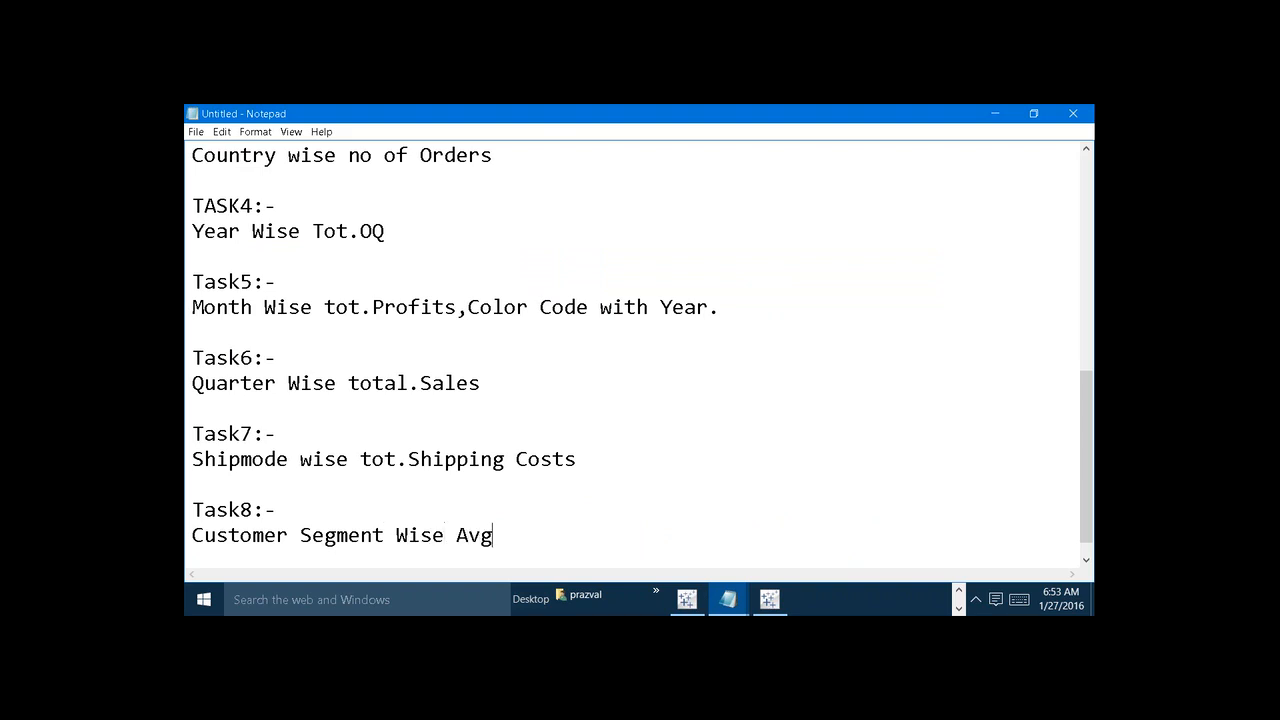
pyautogui.write('.Discount')
# Step: Return to Tableau's Book2, add a worksheet and plot average Discount in columns against Customer Segment in rows, coloring the bars by segment
pyautogui.moveTo(690, 590)
pyautogui.click(688, 538)
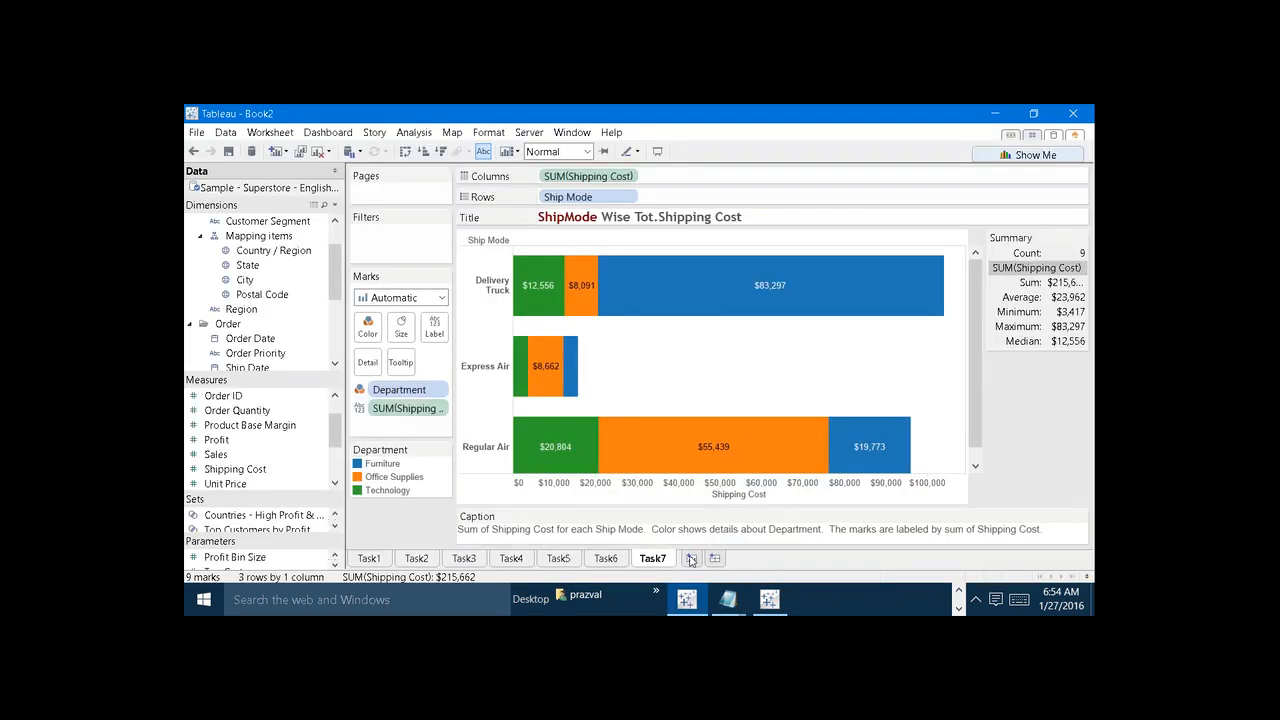
pyautogui.click(690, 558)
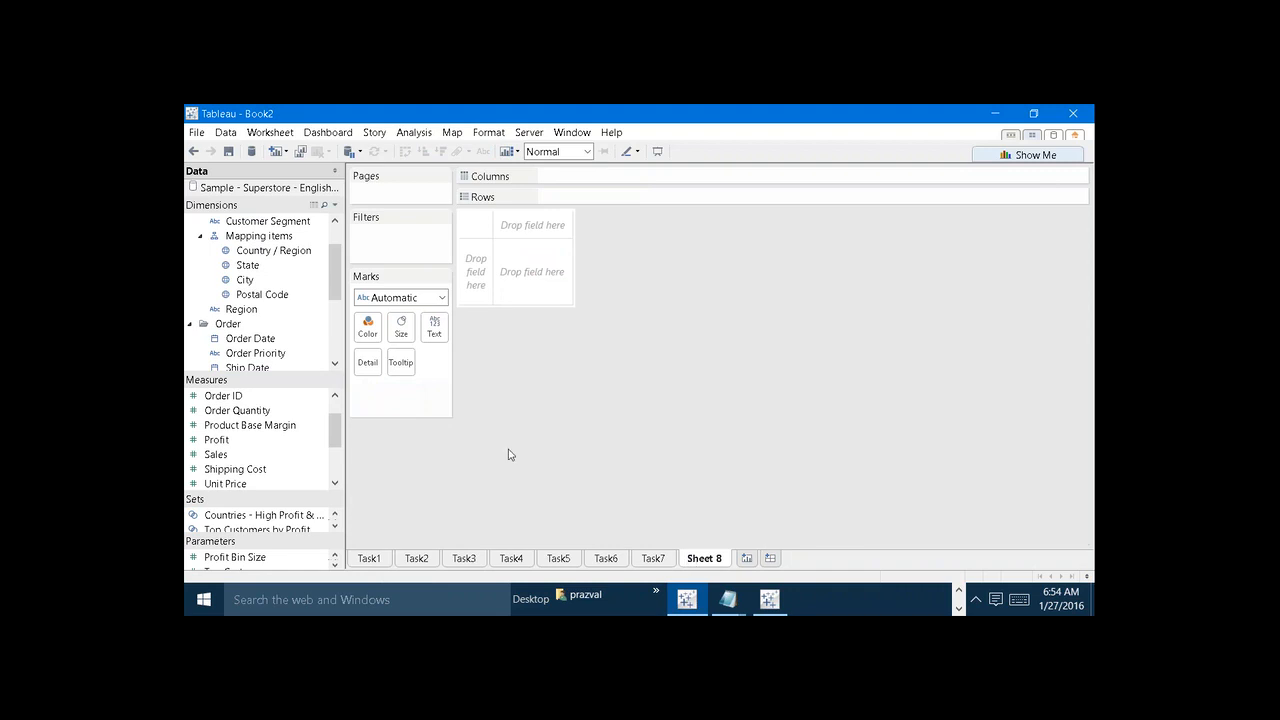
pyautogui.scroll(1, 338, 280)
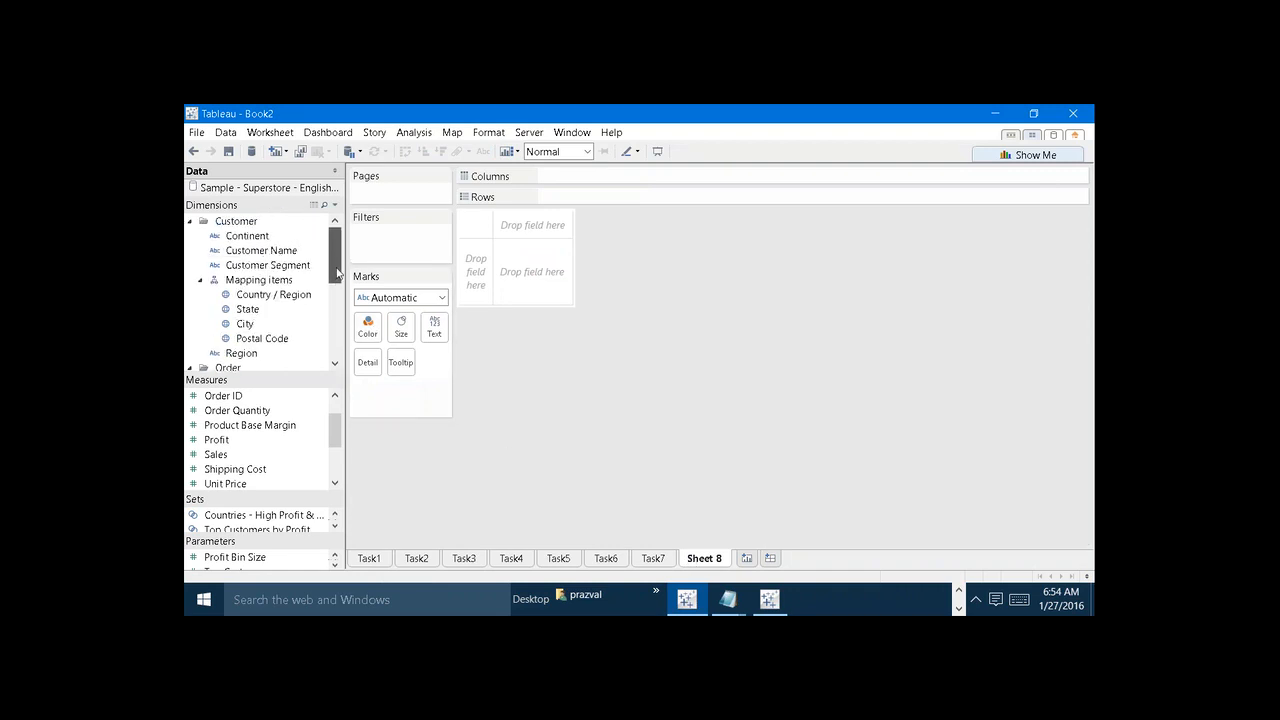
pyautogui.moveTo(273, 270); pyautogui.dragTo(579, 194)
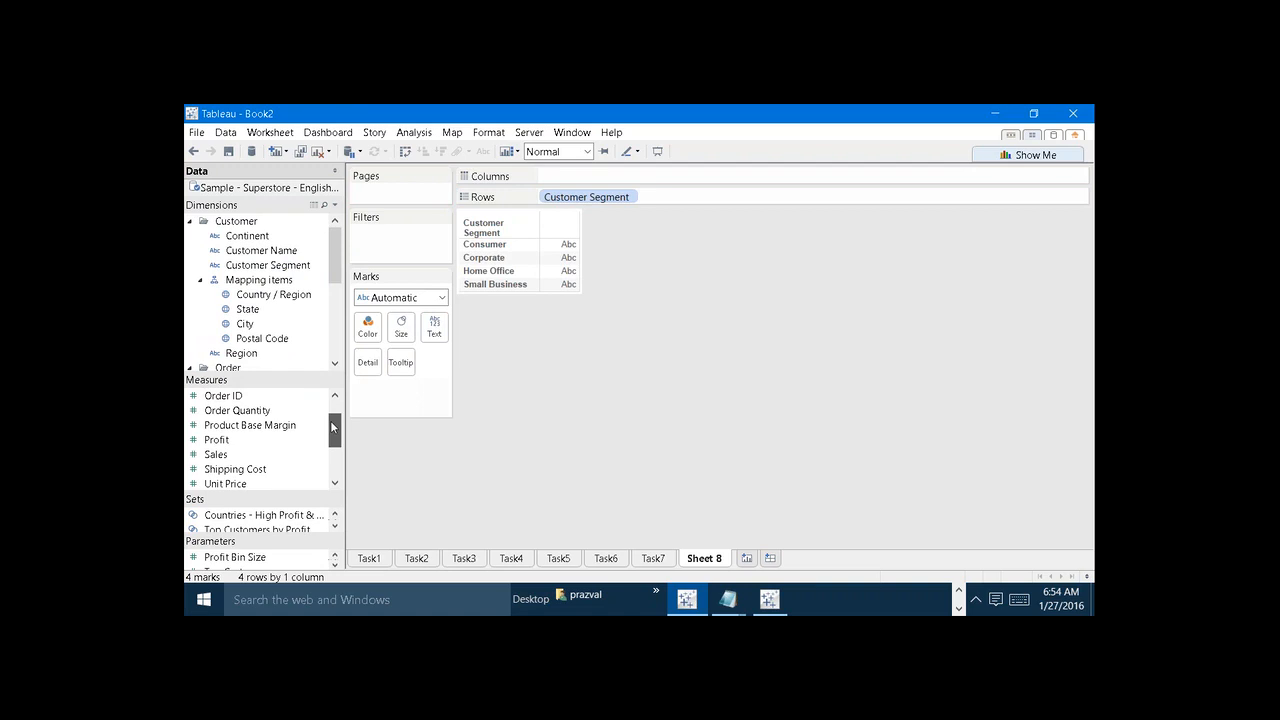
pyautogui.scroll(1, 333, 427)
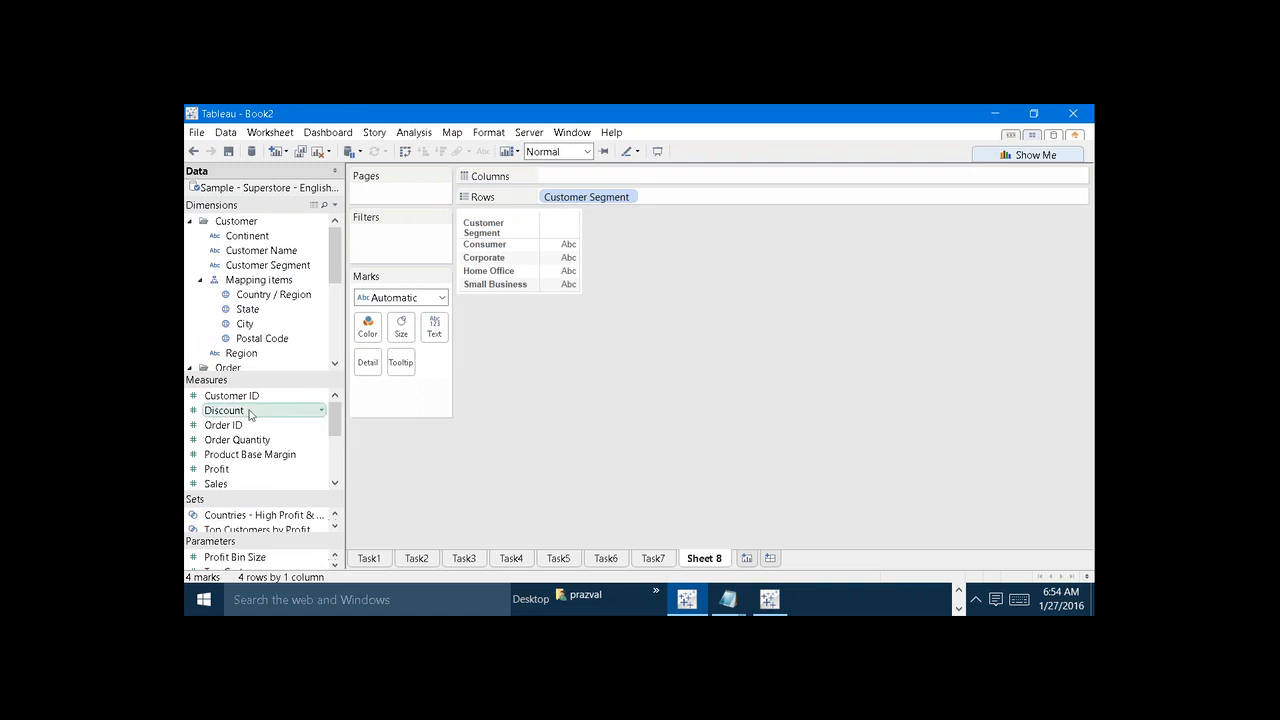
pyautogui.moveTo(236, 413); pyautogui.dragTo(580, 181)
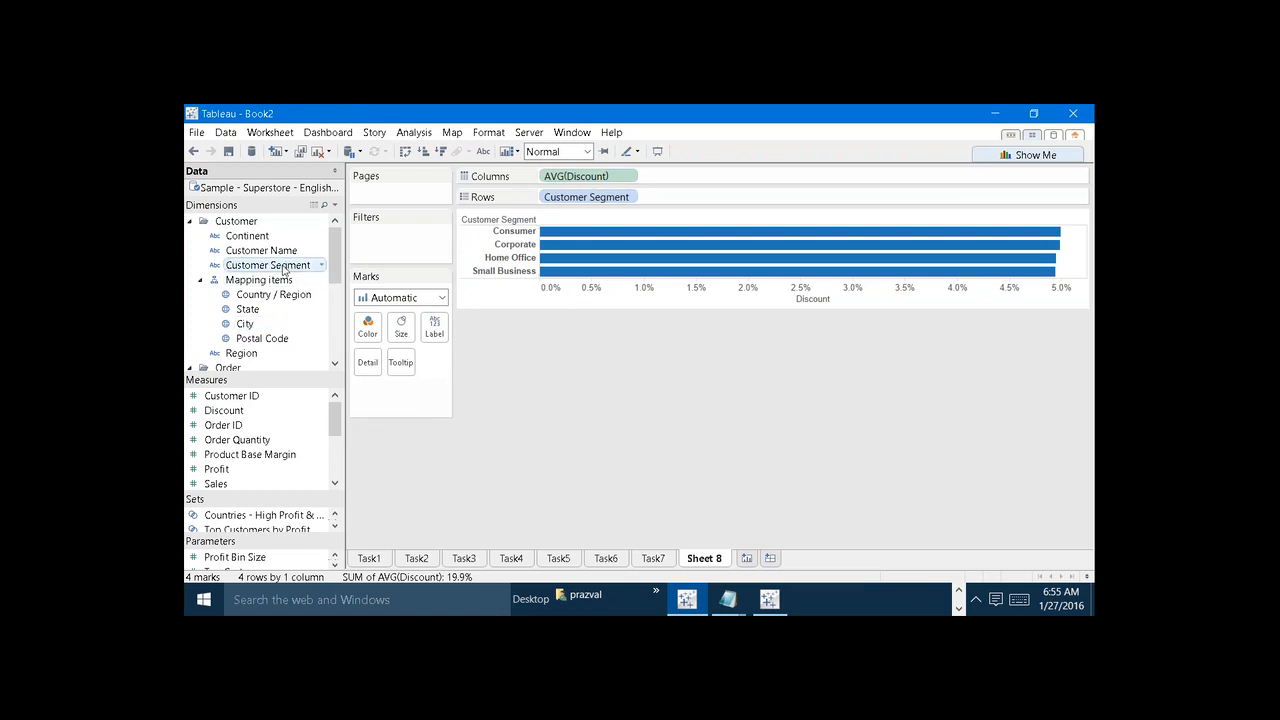
pyautogui.moveTo(285, 265); pyautogui.dragTo(367, 318)
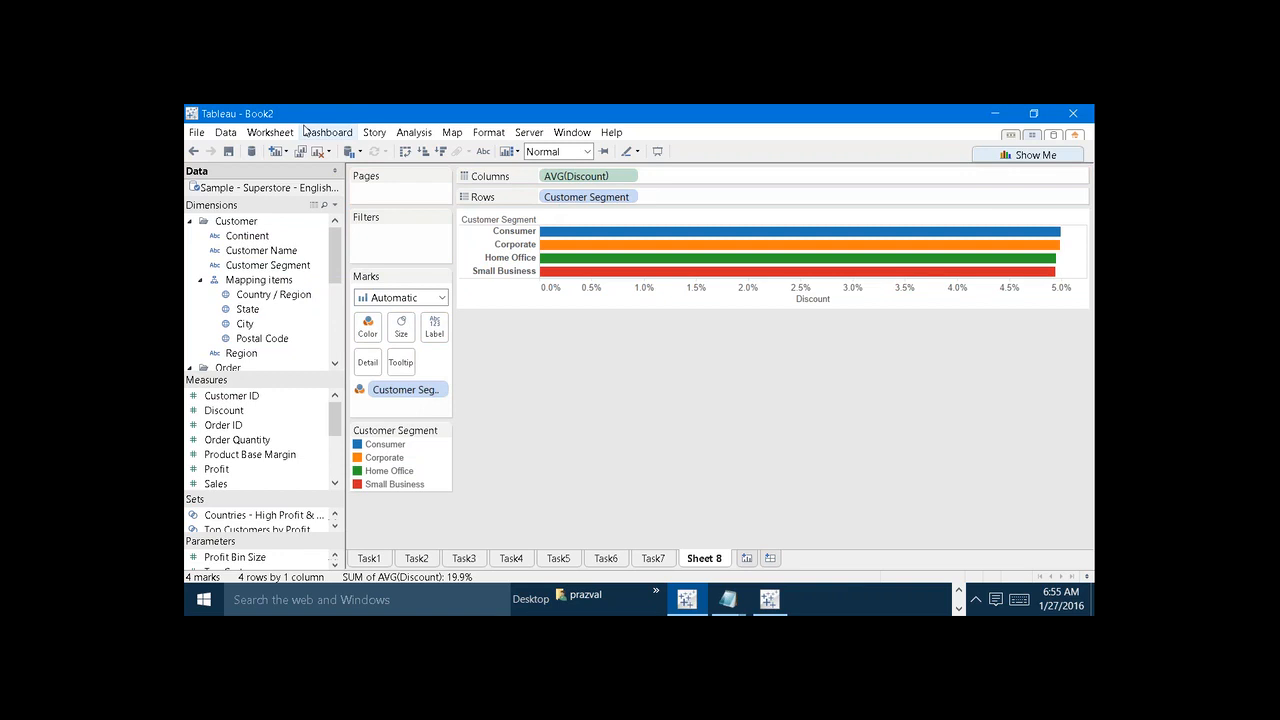
# Step: Show the title, caption and summary on the average discount sheet, and make the bar rows much taller
pyautogui.click(270, 132)
pyautogui.click(289, 265)
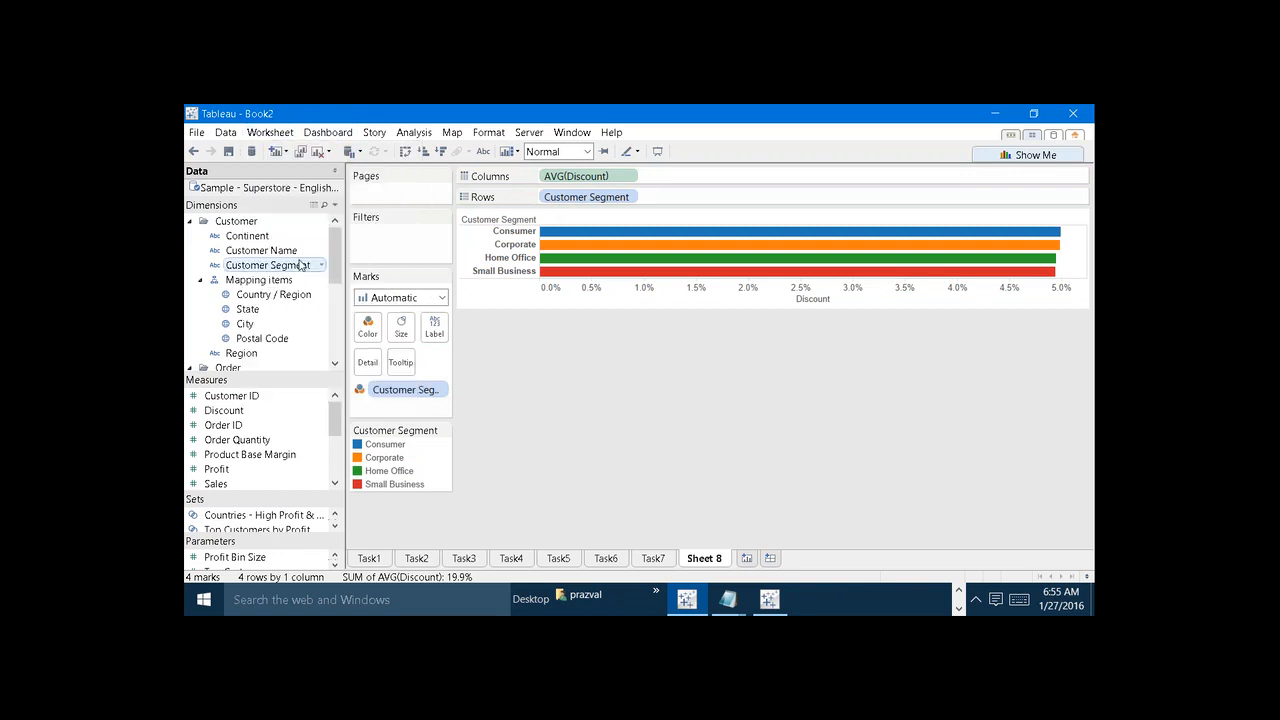
pyautogui.click(268, 132)
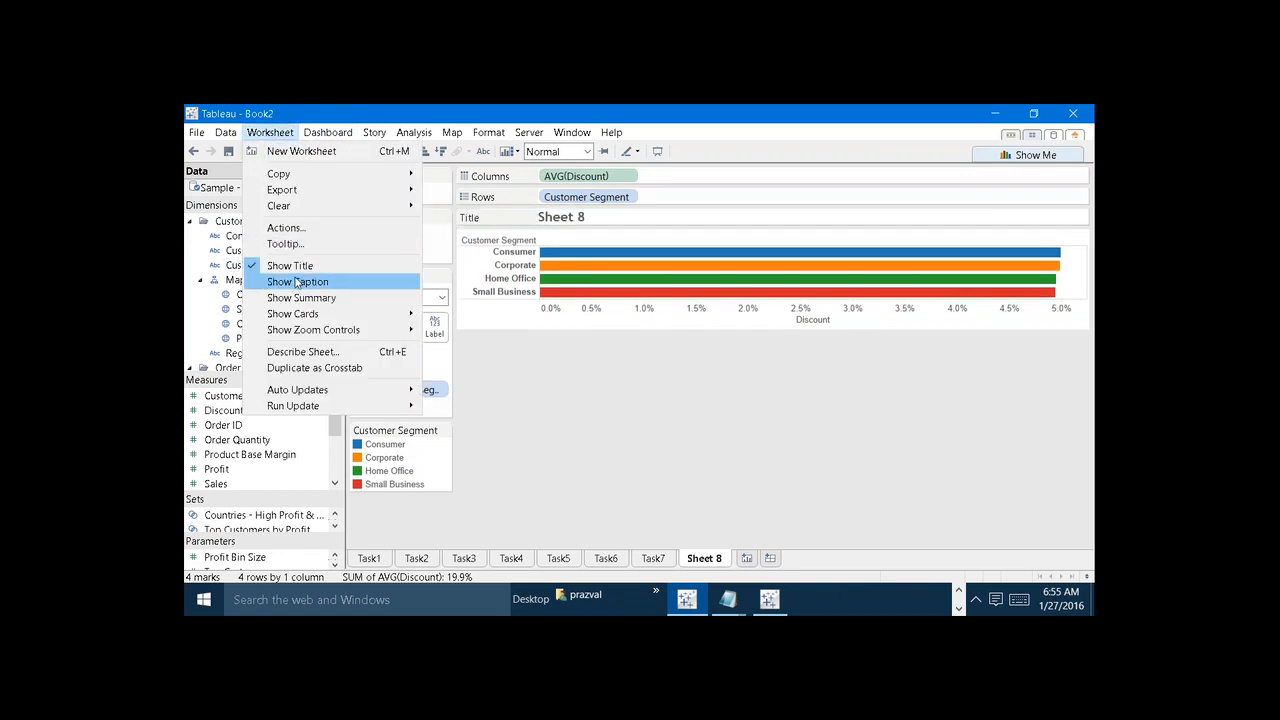
pyautogui.click(295, 280)
pyautogui.click(270, 132)
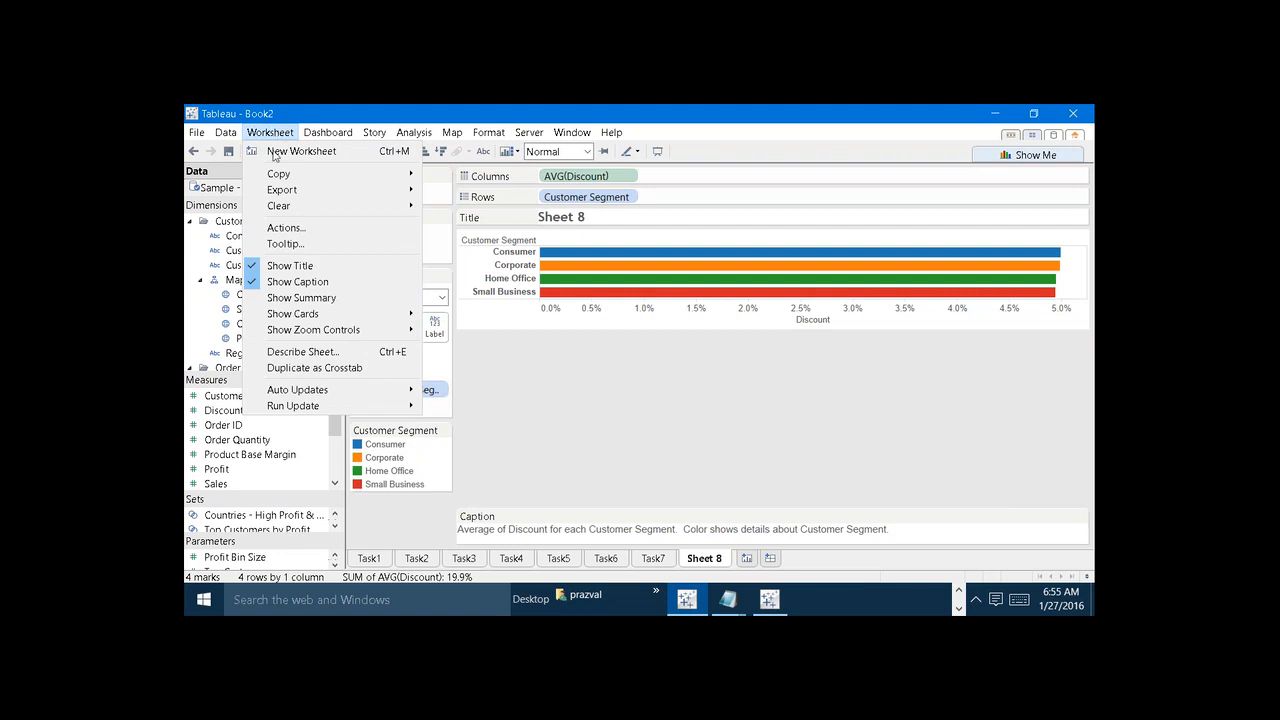
pyautogui.click(300, 300)
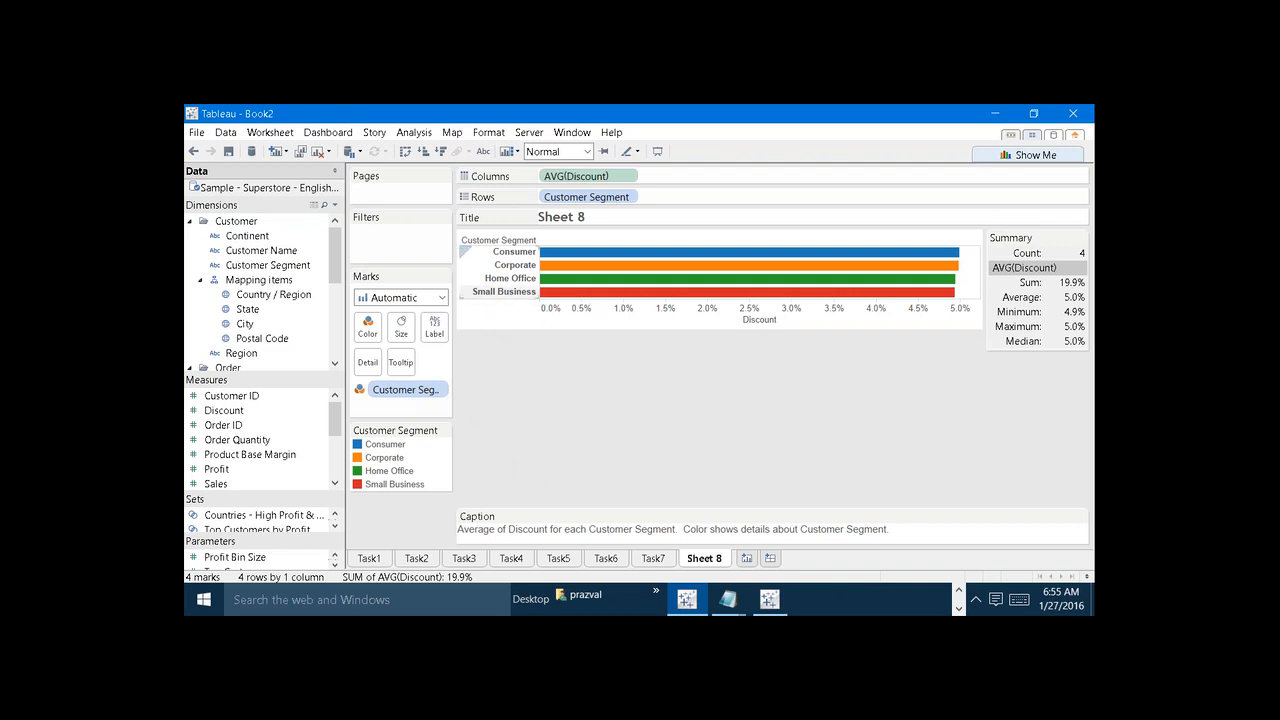
pyautogui.moveTo(520, 327); pyautogui.dragTo(523, 386)
pyautogui.moveTo(587, 389)
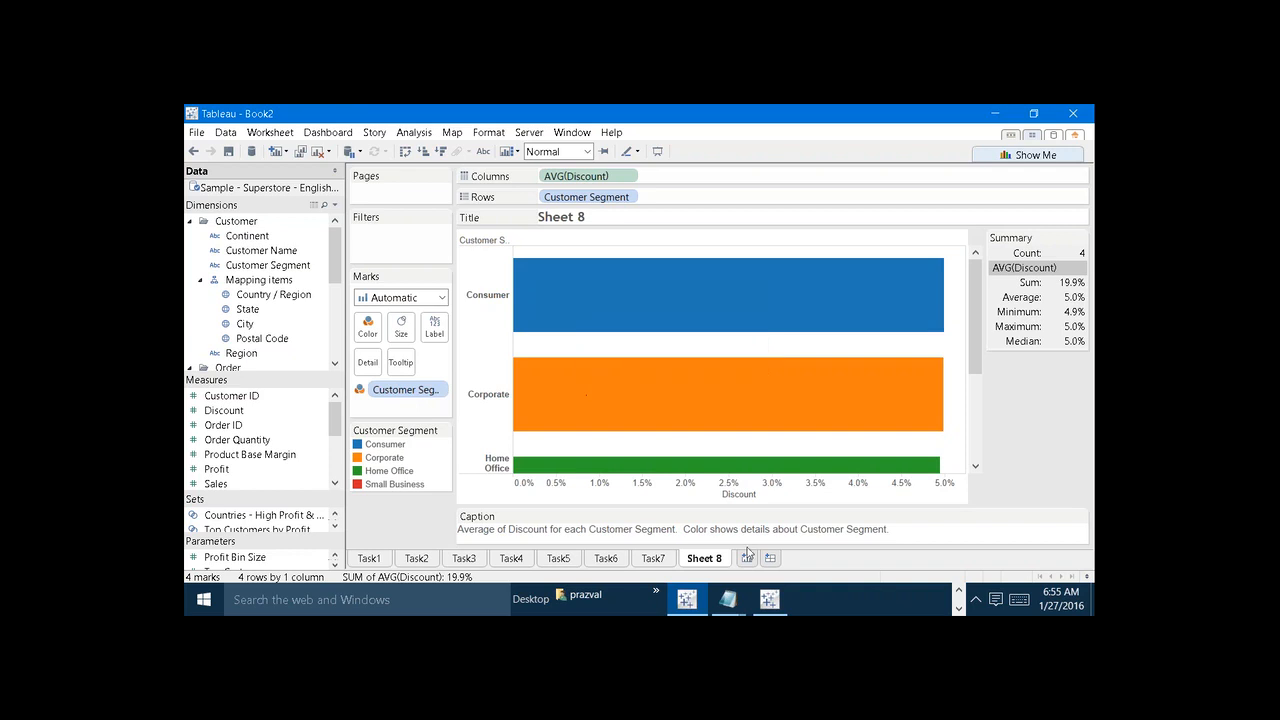
# Step: Rename the Sheet 8 worksheet to Task8
pyautogui.rightClick(715, 563)
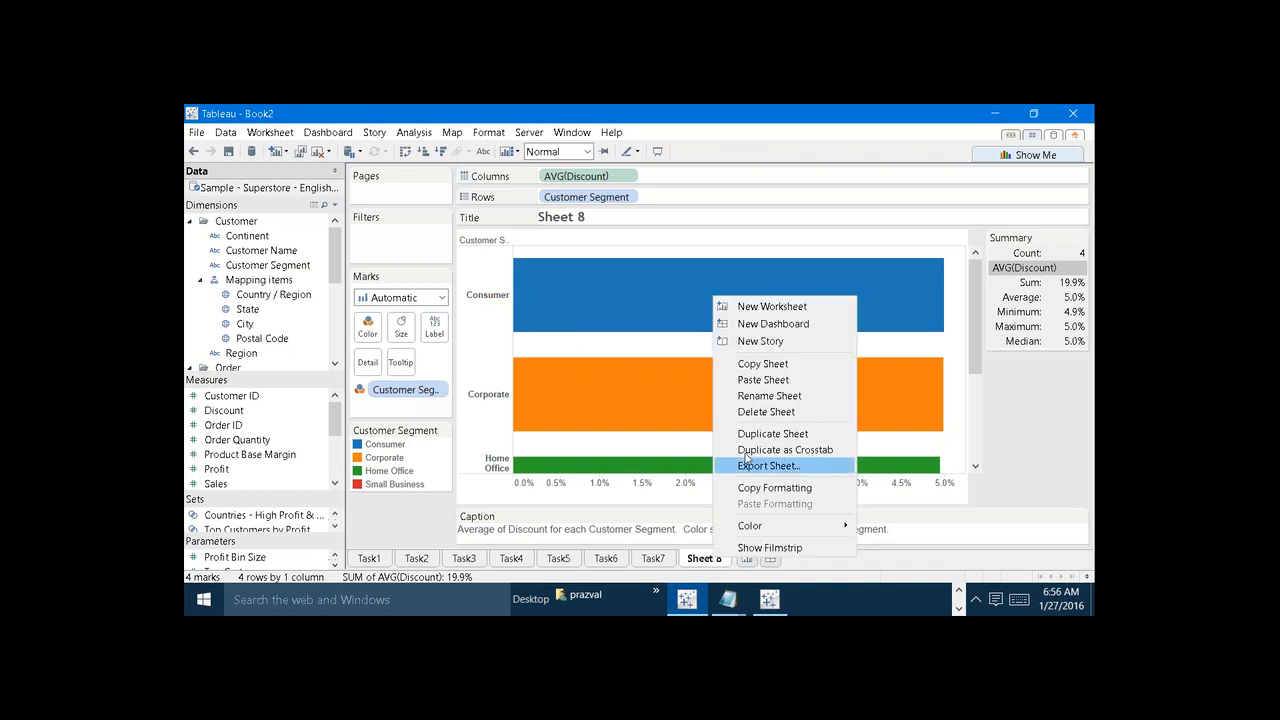
pyautogui.click(749, 401)
pyautogui.write('T')
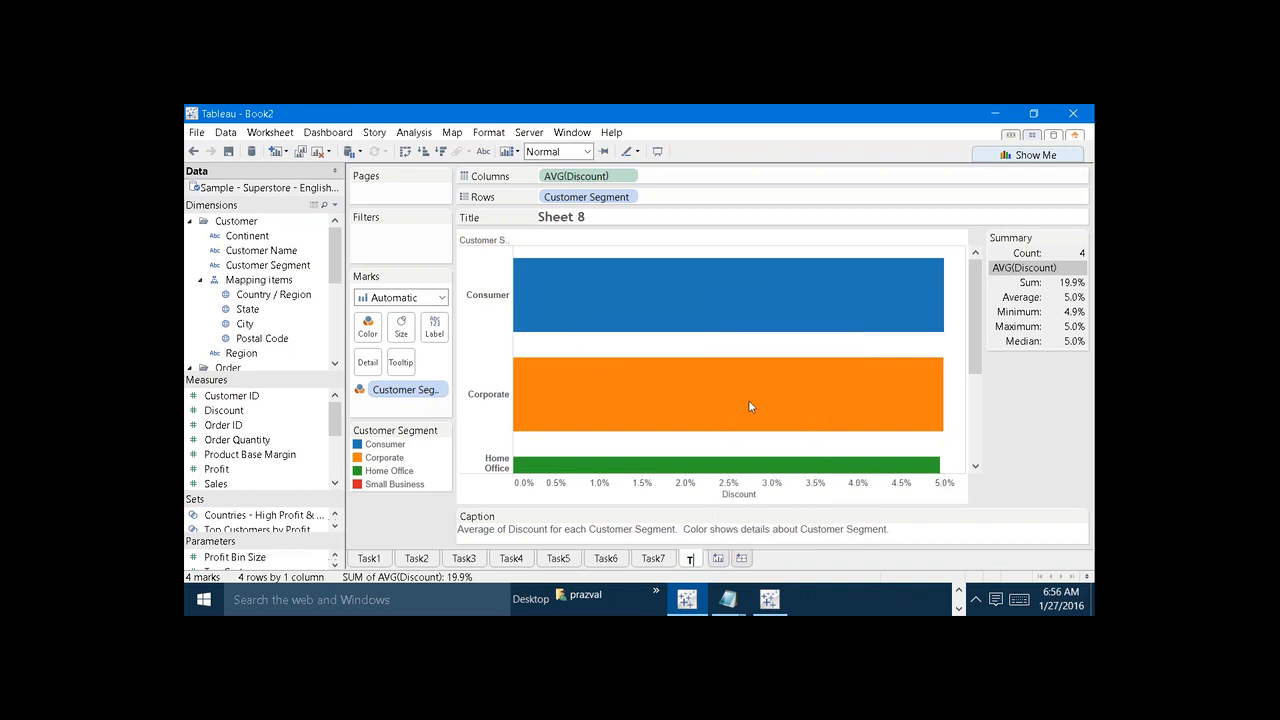
pyautogui.write('ask8')
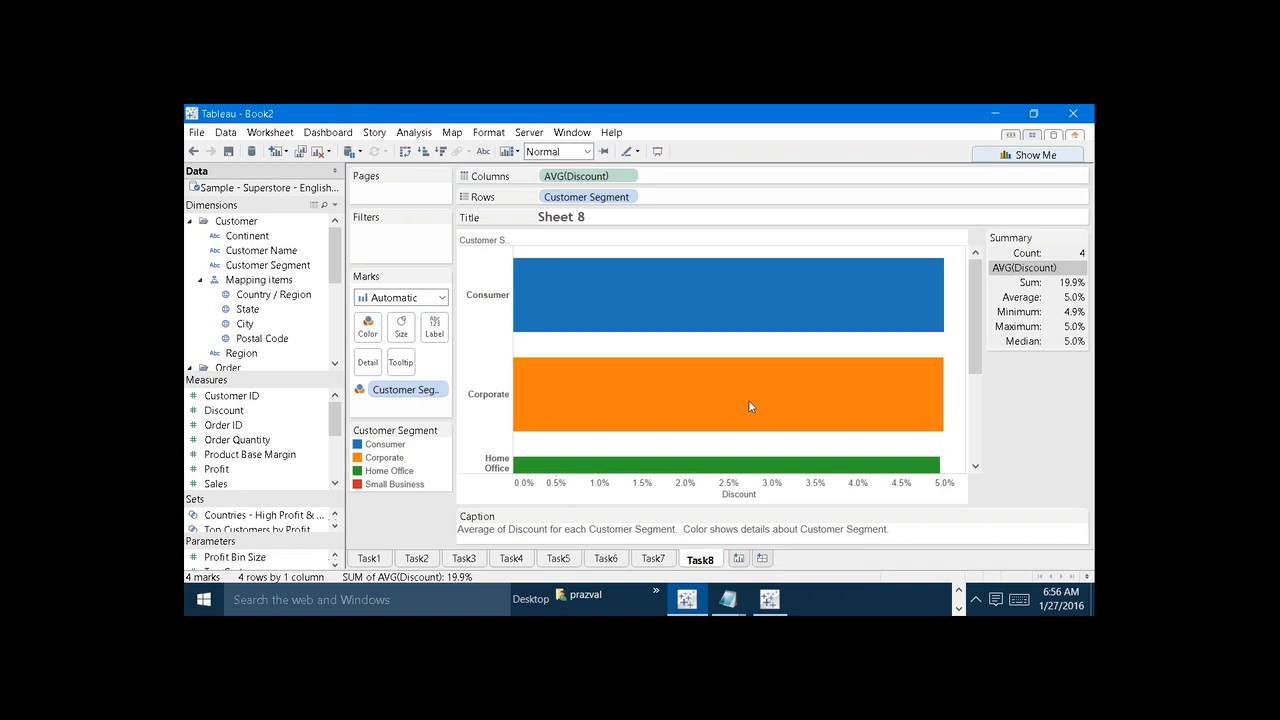
pyautogui.click(1028, 472)
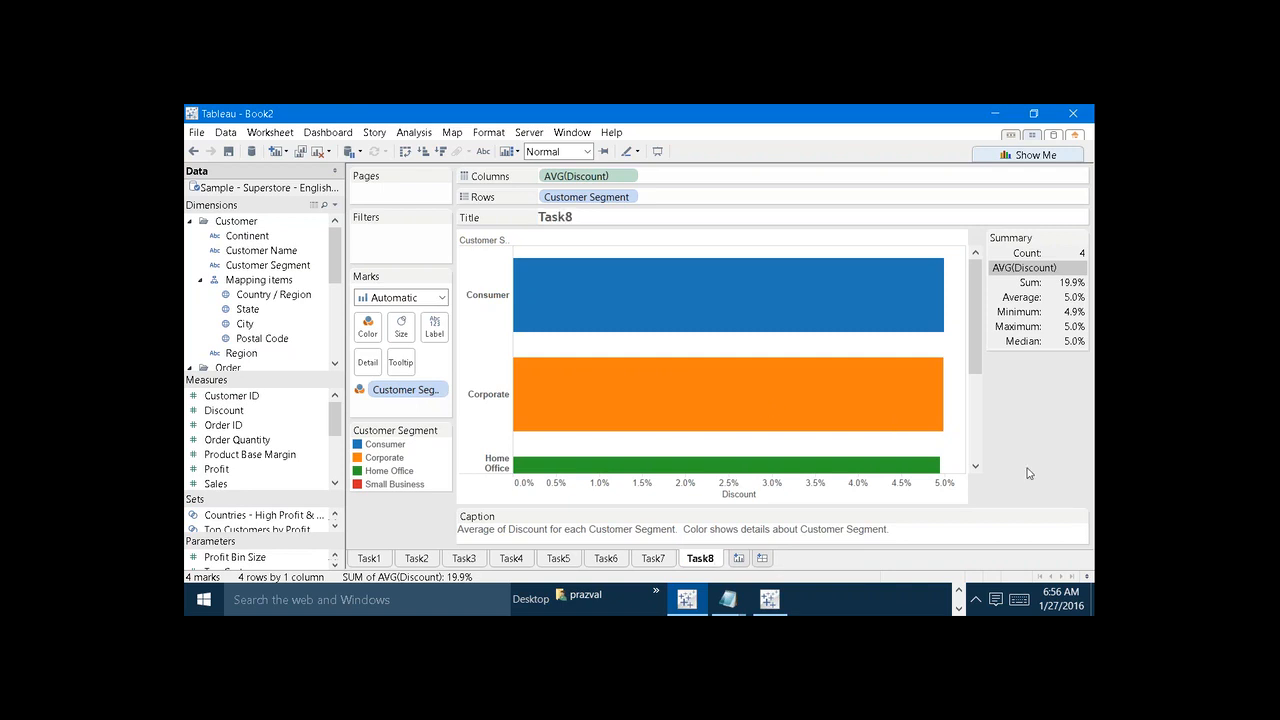
# Step: Save the workbook as Scenario5_b in the Workbooks folder, keeping the Tableau Workbook (*.twb) file type
pyautogui.click(228, 151)
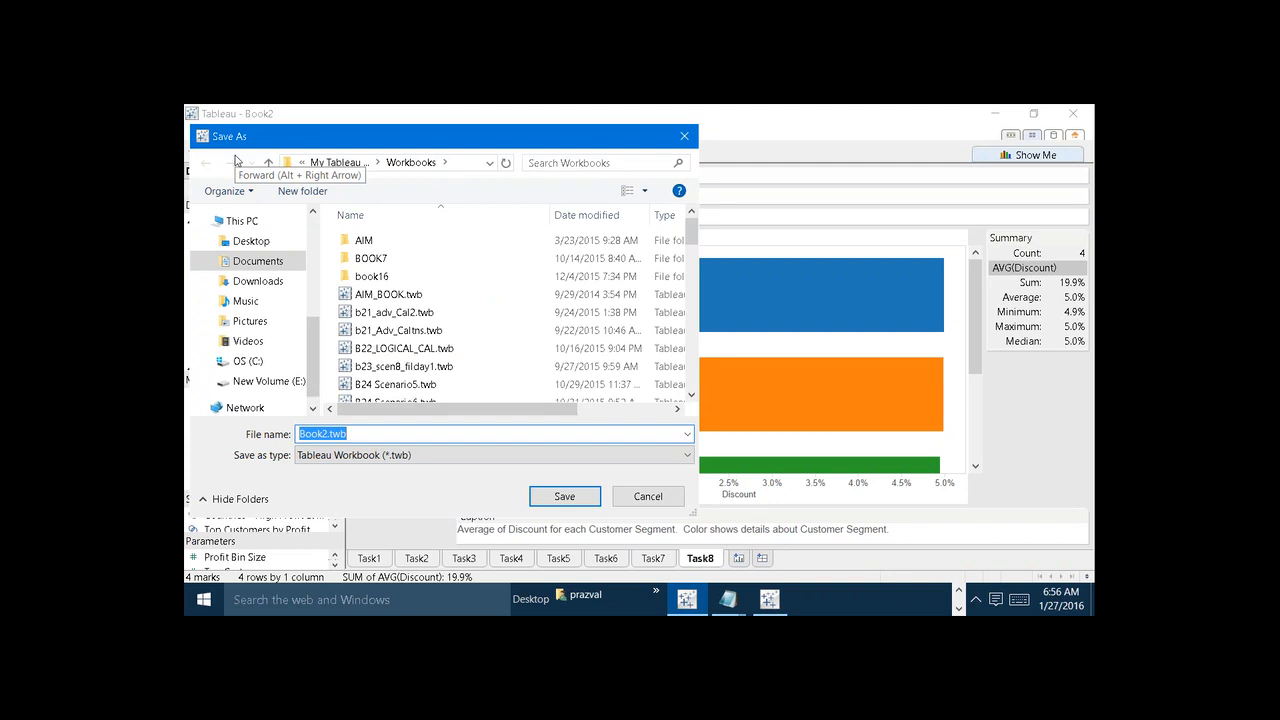
pyautogui.click(470, 166)
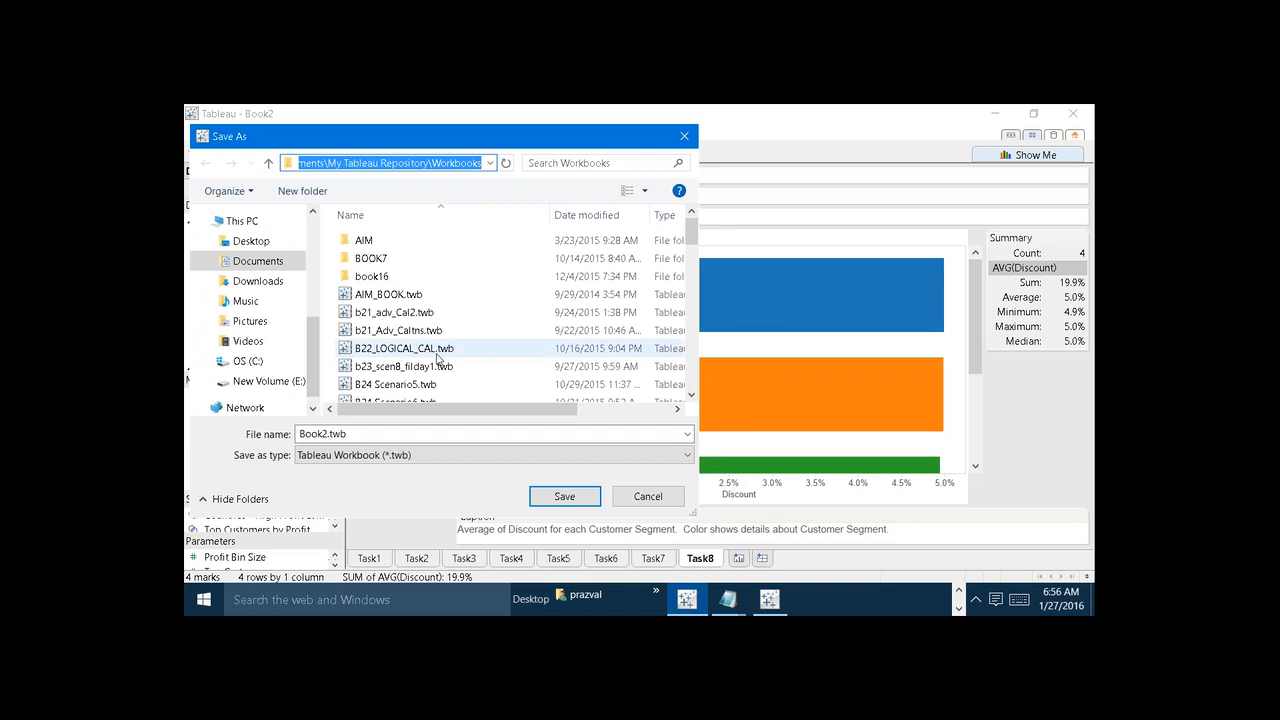
pyautogui.click(344, 434)
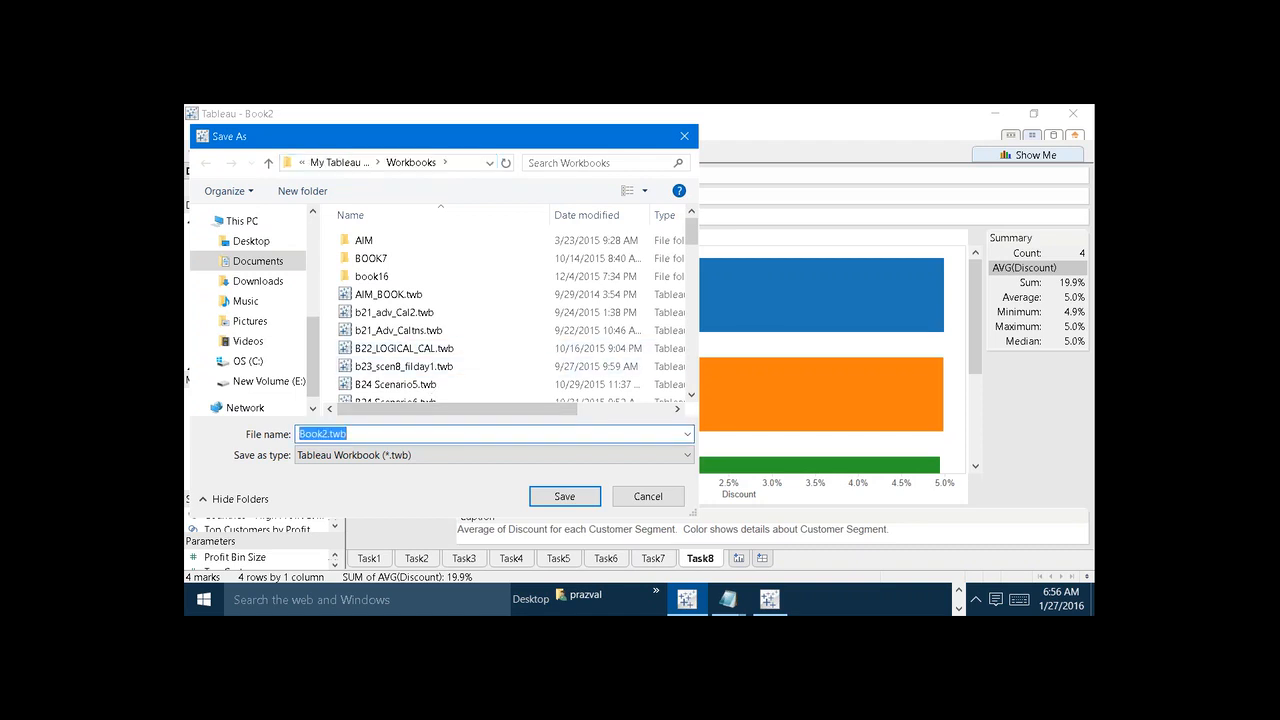
pyautogui.write('Scen')
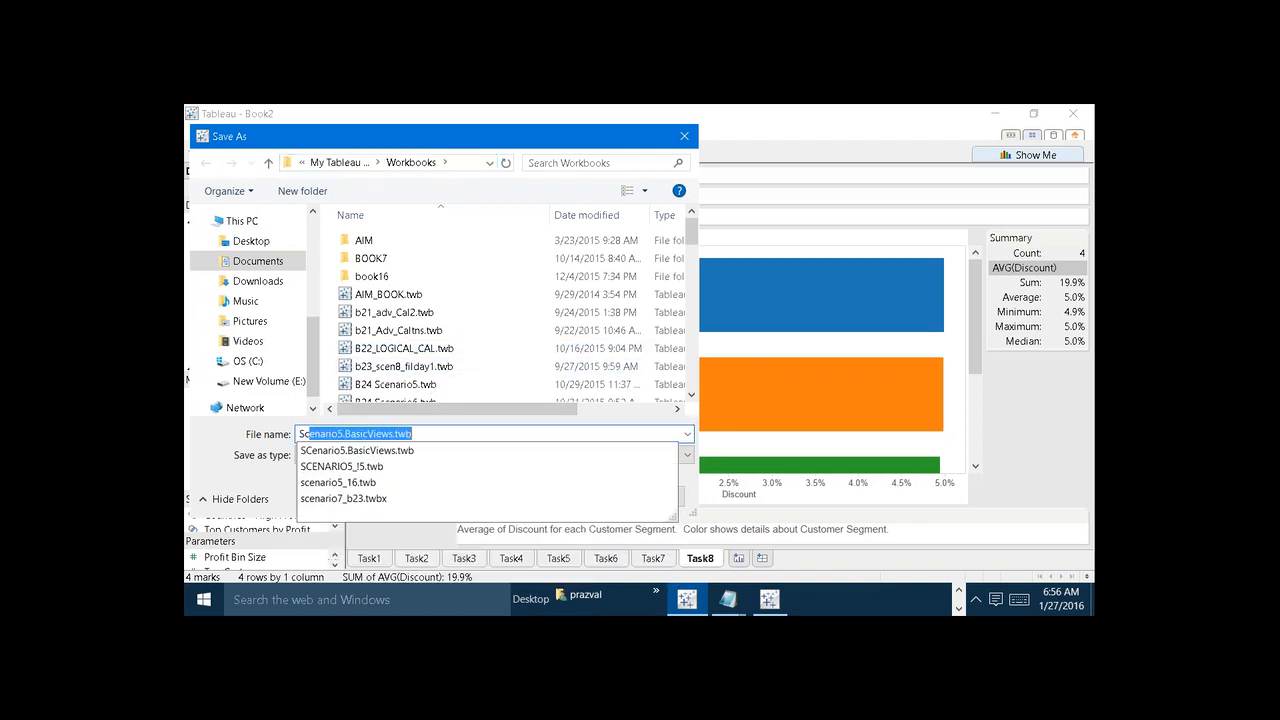
pyautogui.write('ario5_')
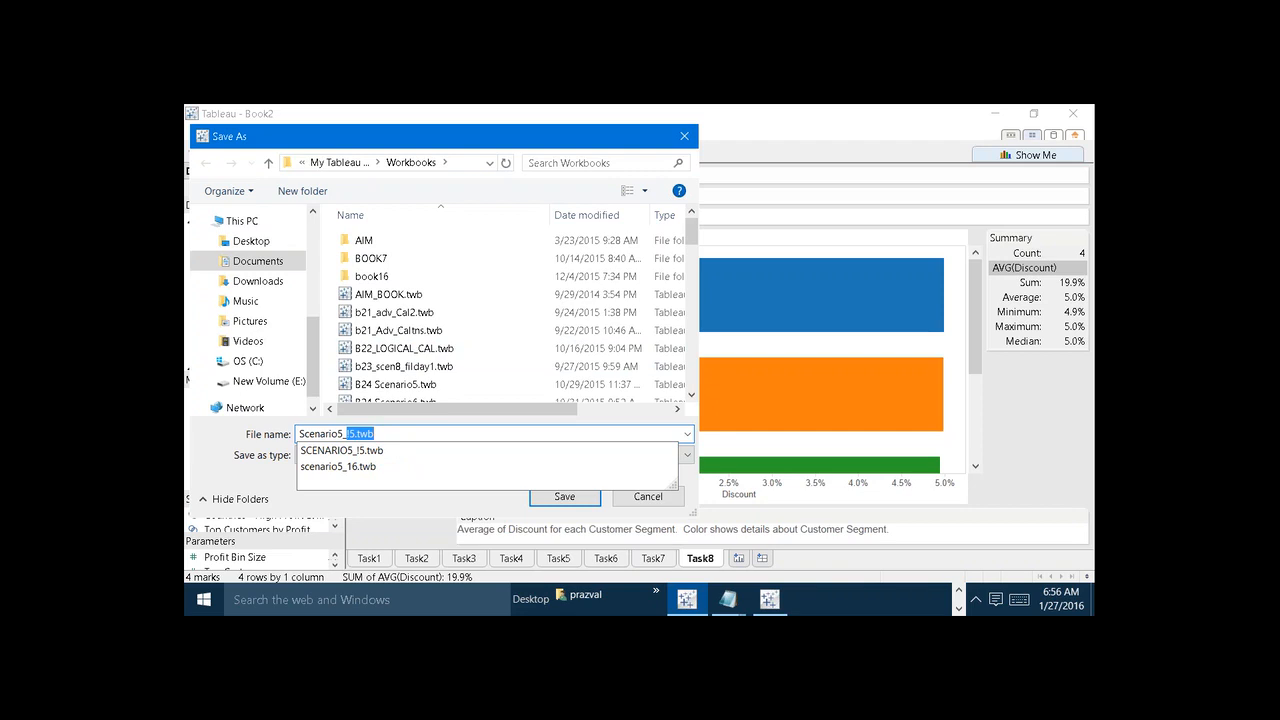
pyautogui.write('b')
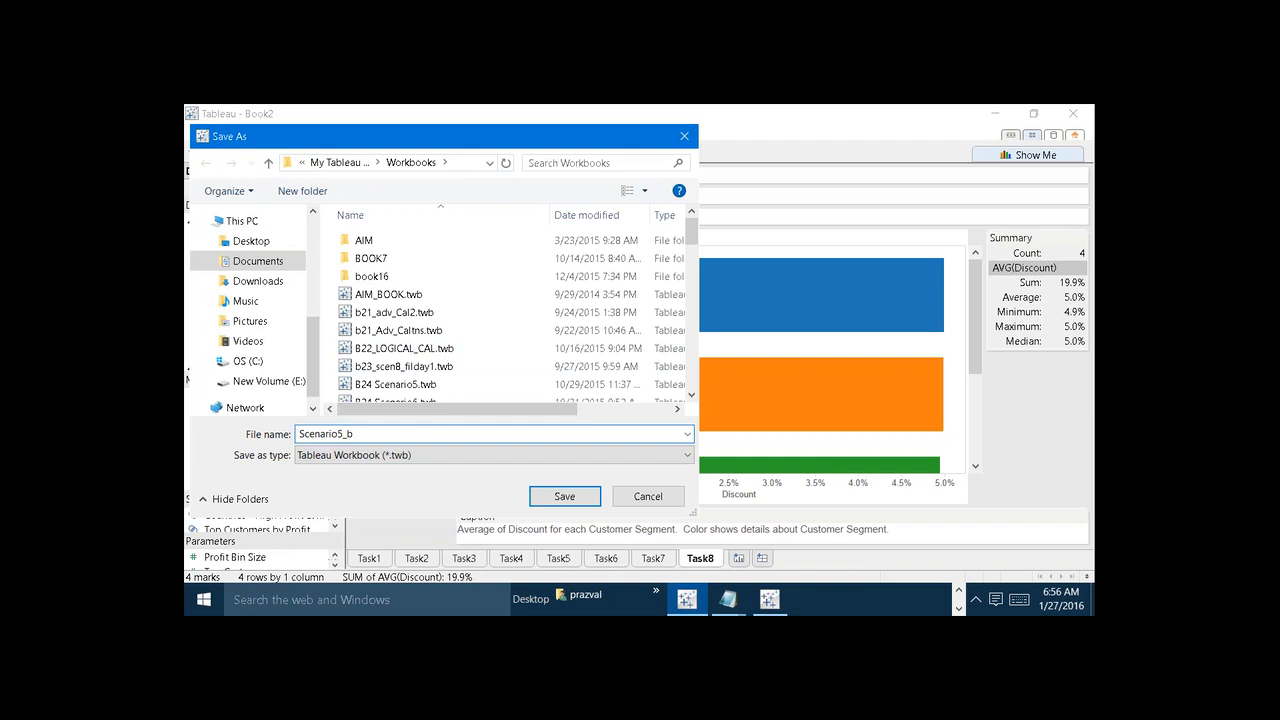
pyautogui.click(584, 504)
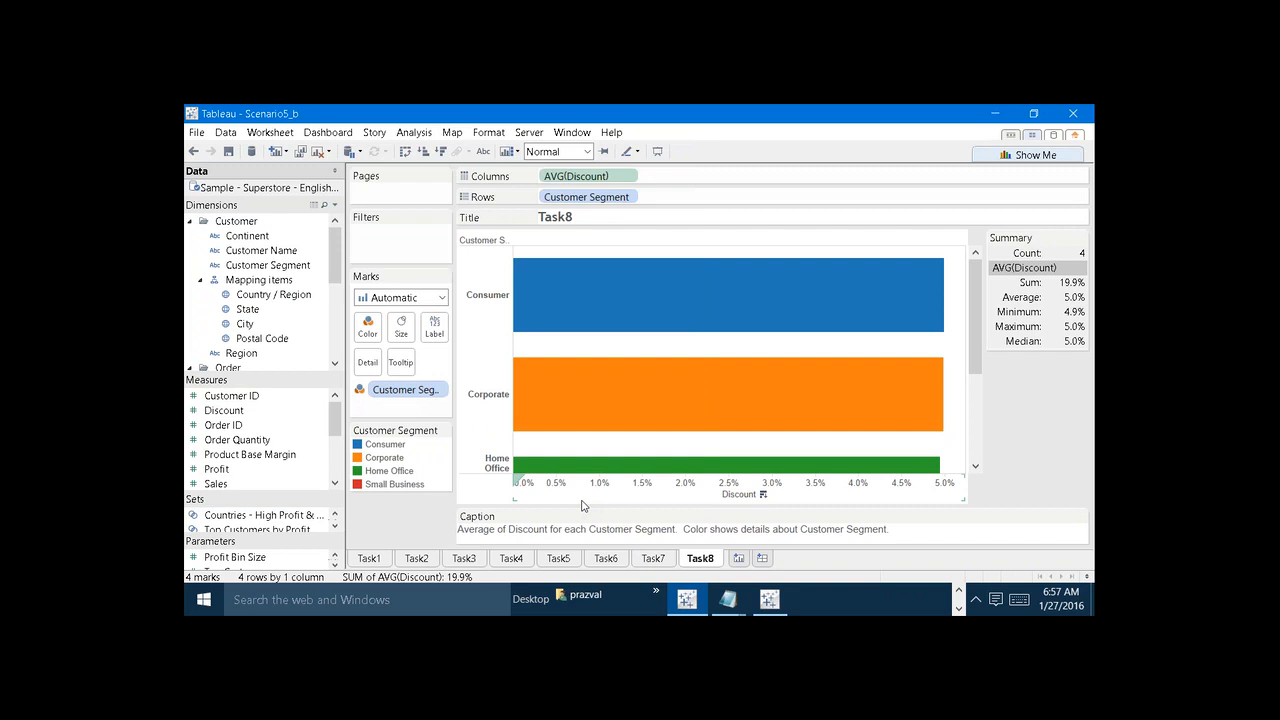
# Step: Review the finished charts on the Task1, Task3, Task2, Task5 and Task6 worksheets
pyautogui.click(380, 559)
pyautogui.click(464, 559)
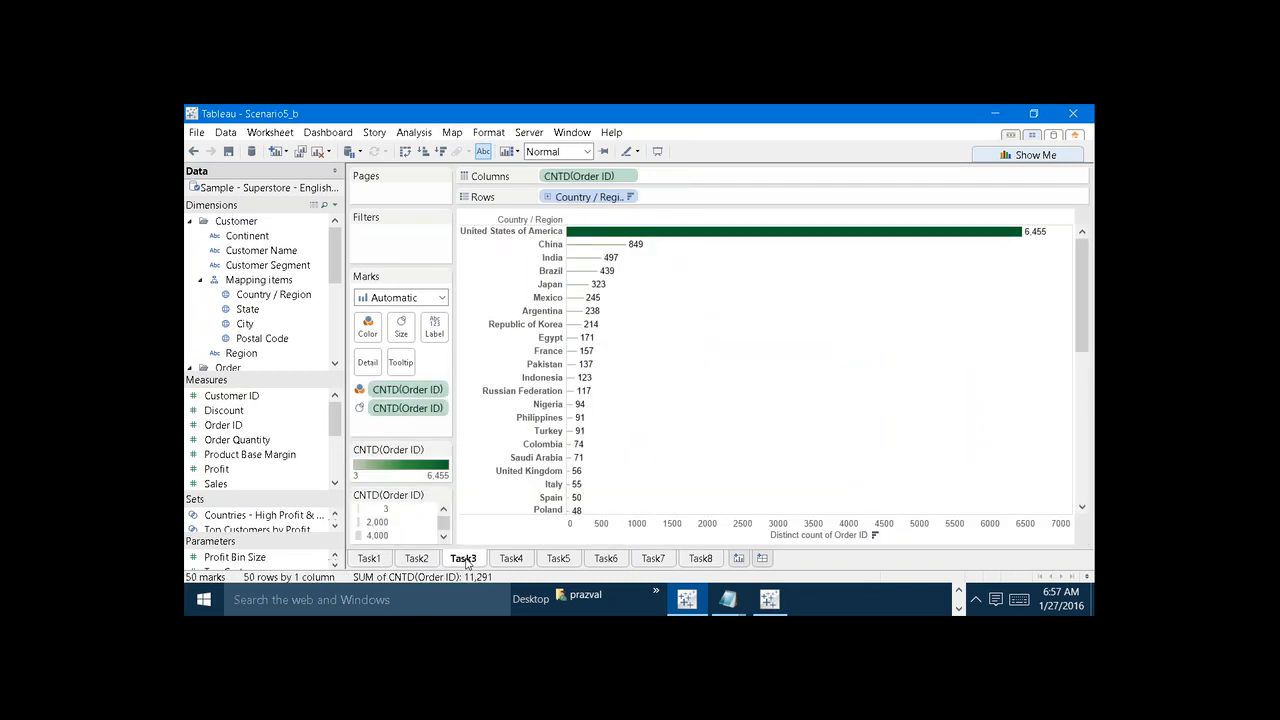
pyautogui.click(430, 560)
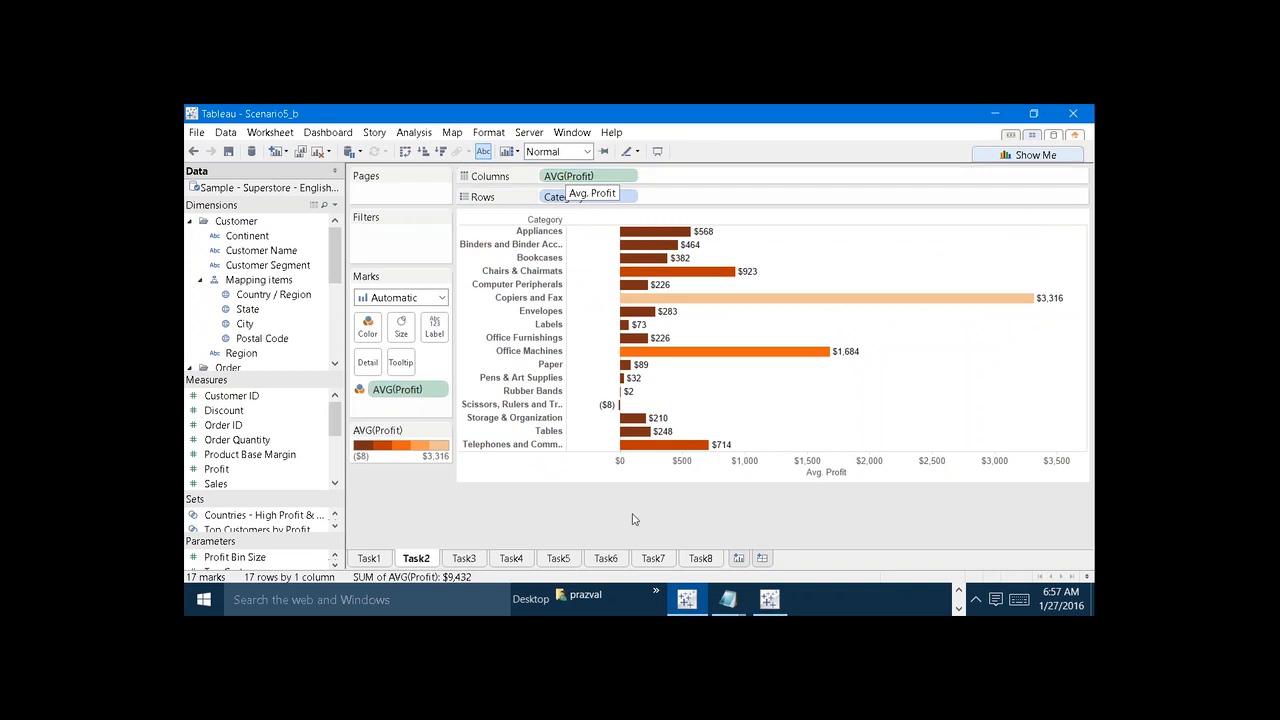
pyautogui.click(562, 560)
pyautogui.click(598, 562)
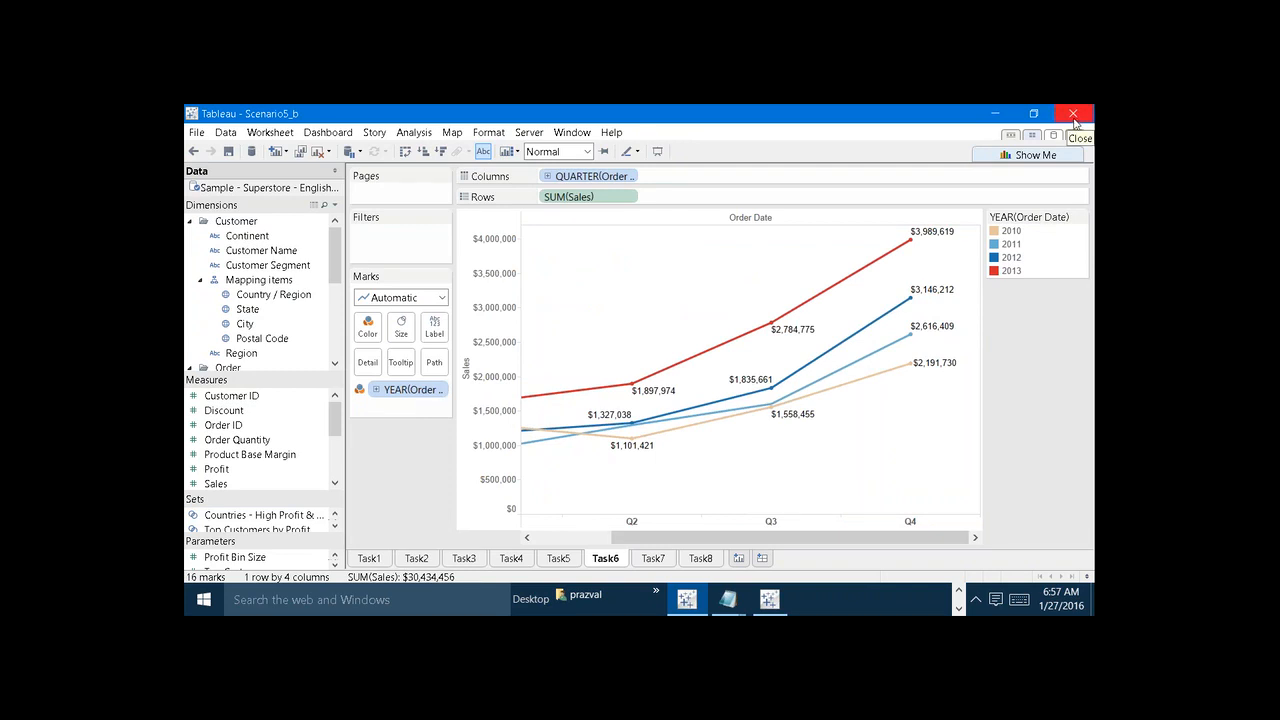
# Step: Close the Scenario5_b workbook and minimize the remaining Tableau and Notepad windows to reach the desktop
pyautogui.click(1074, 120)
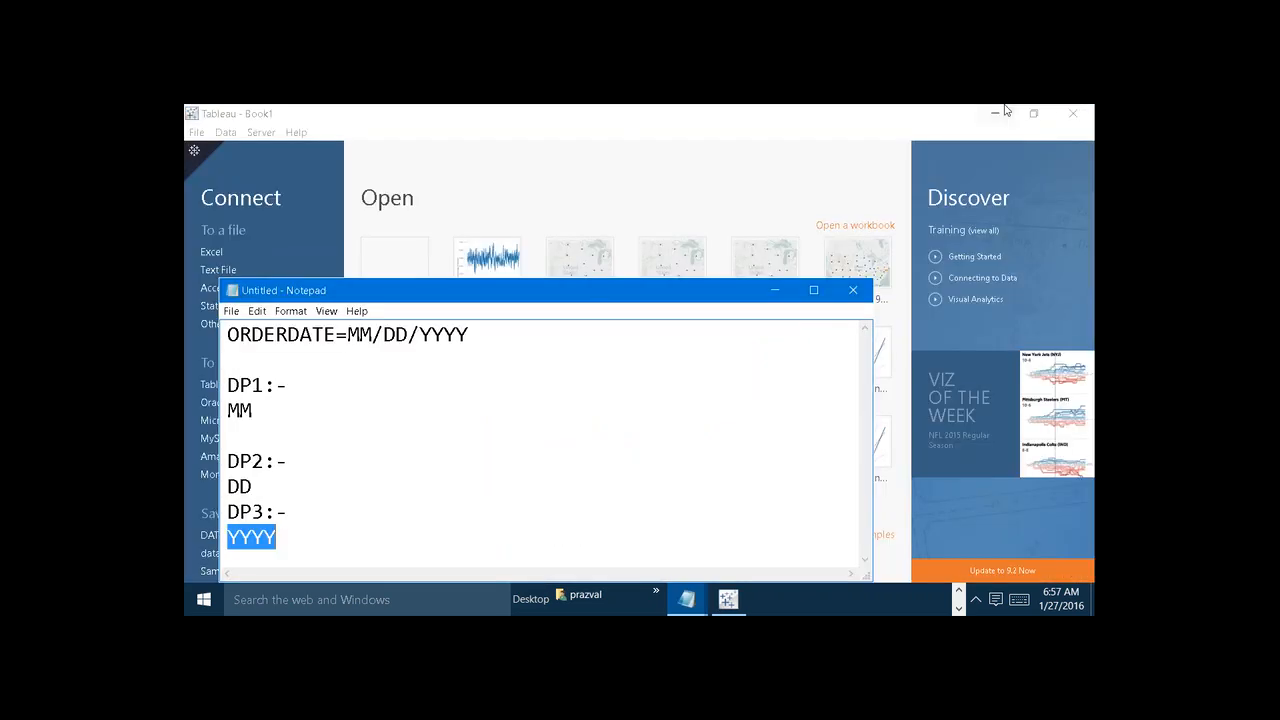
pyautogui.click(1004, 112)
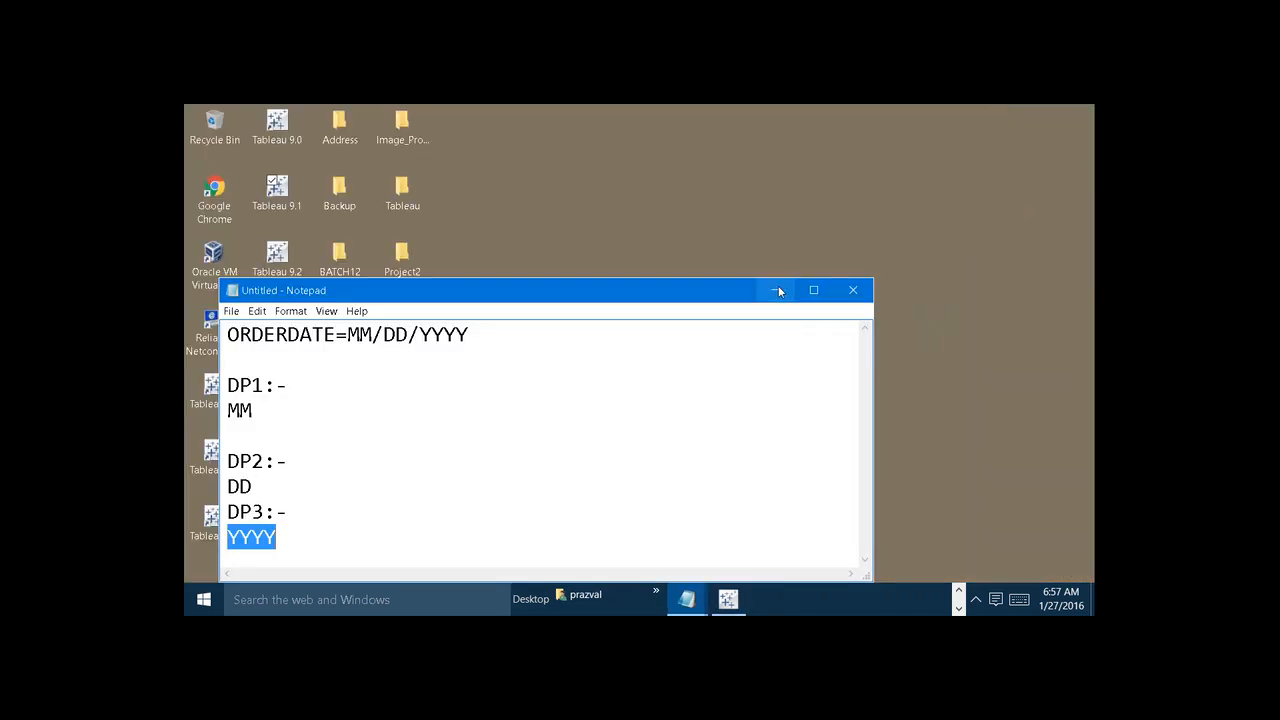
pyautogui.click(779, 291)
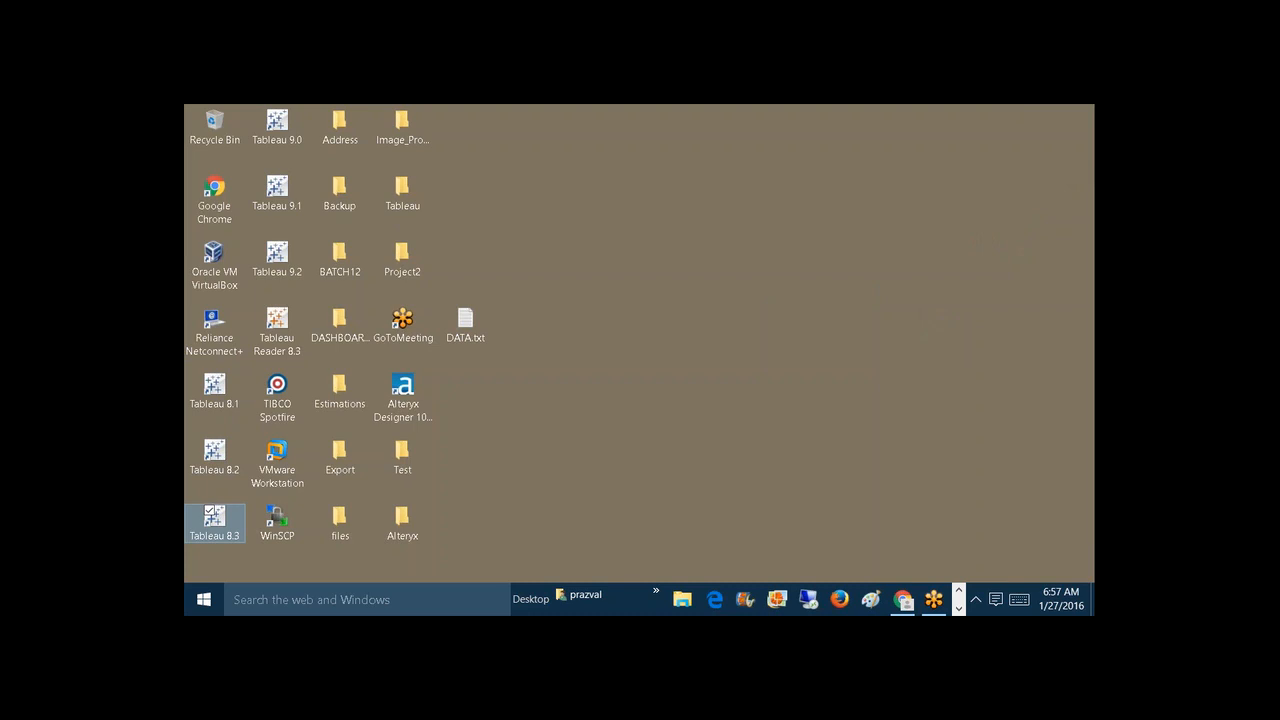
# Step: Launch Tableau 8.3 from the desktop, check its list of recent workbooks and create a new blank workbook
pyautogui.doubleClick(214, 520)
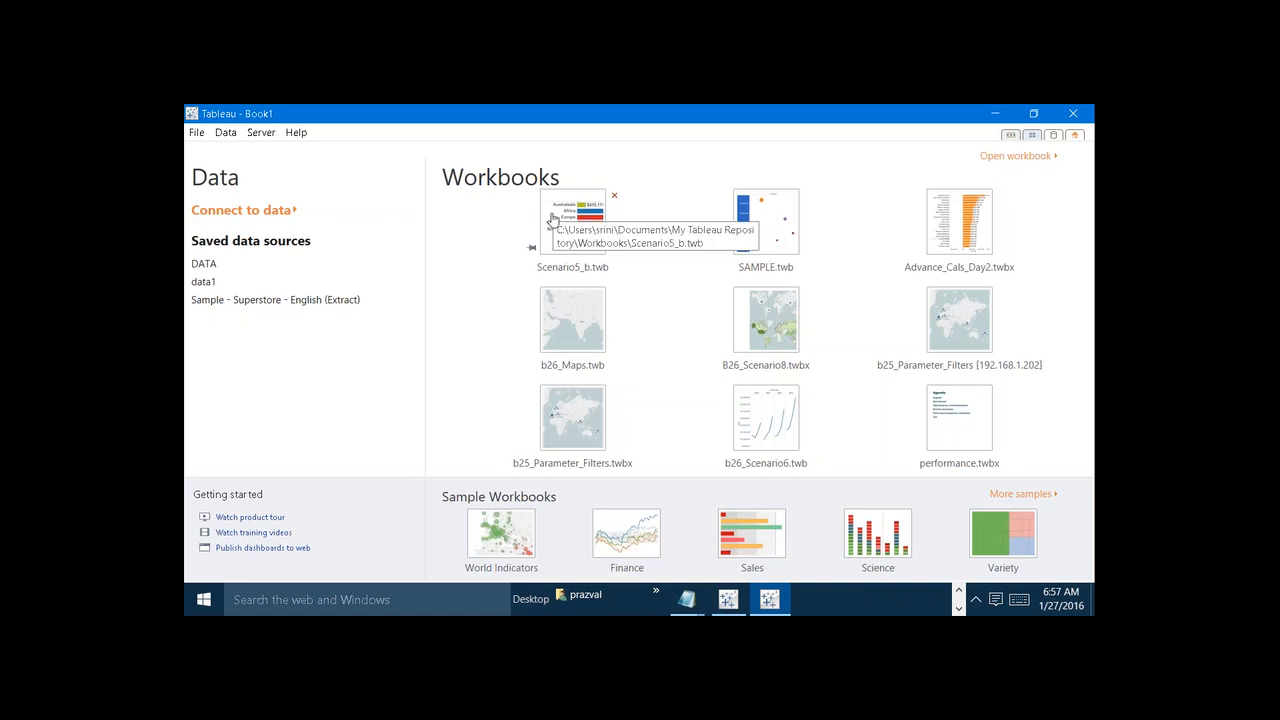
pyautogui.click(196, 134)
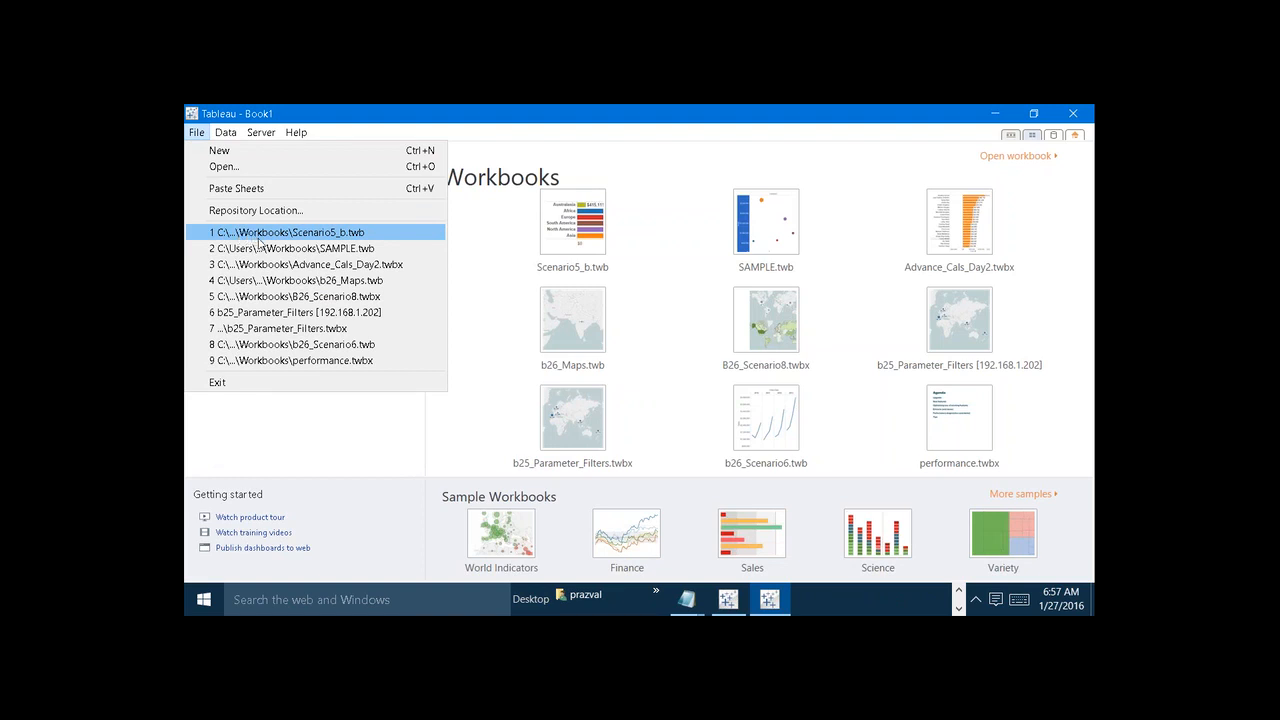
pyautogui.click(394, 450)
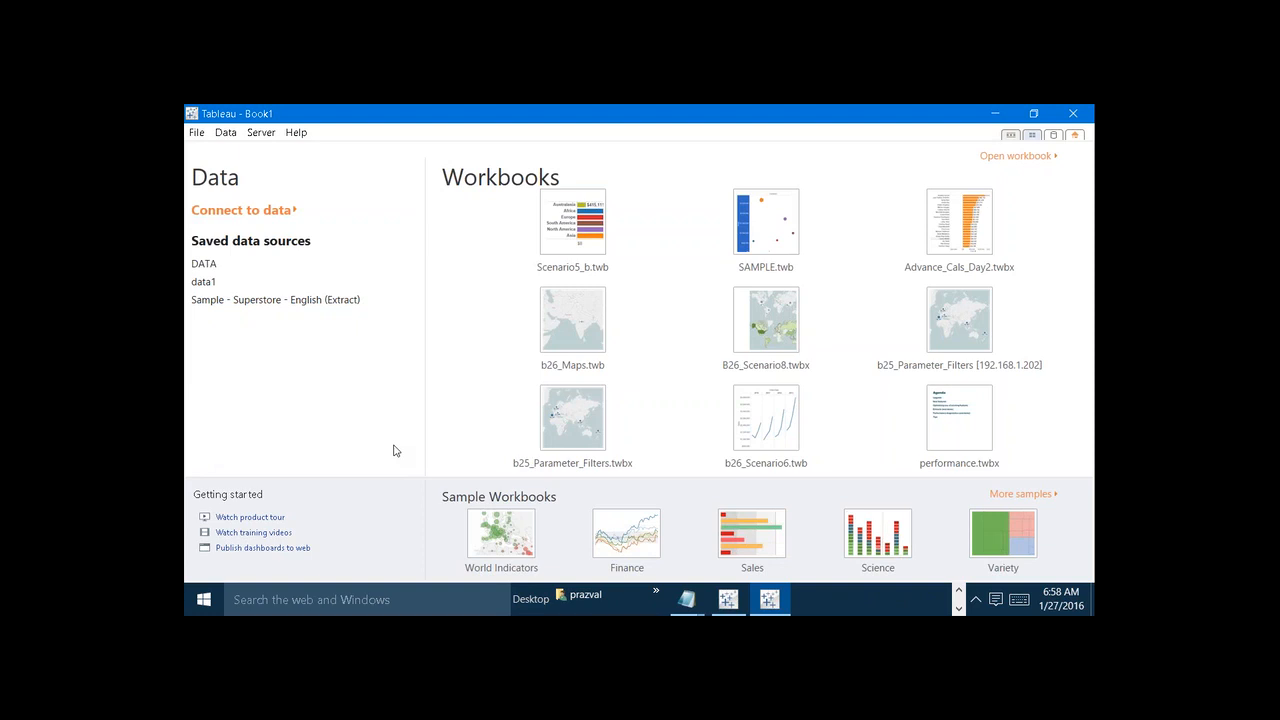
pyautogui.click(199, 140)
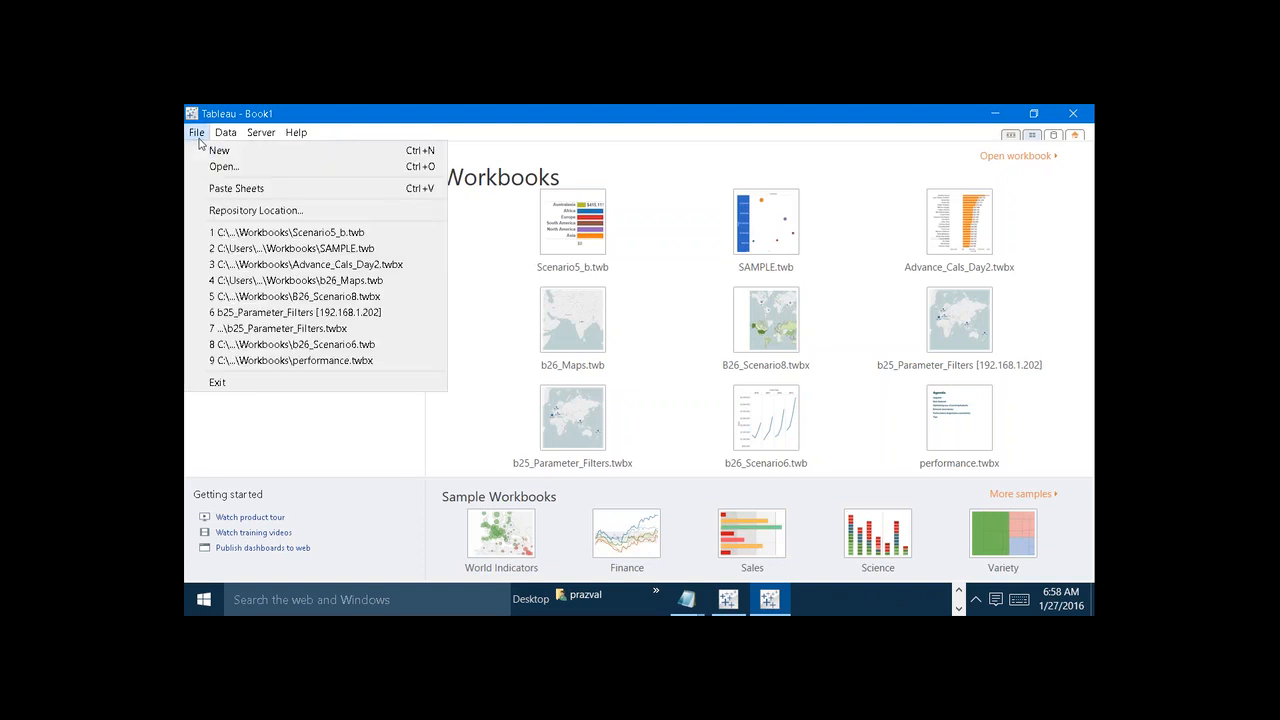
pyautogui.click(203, 150)
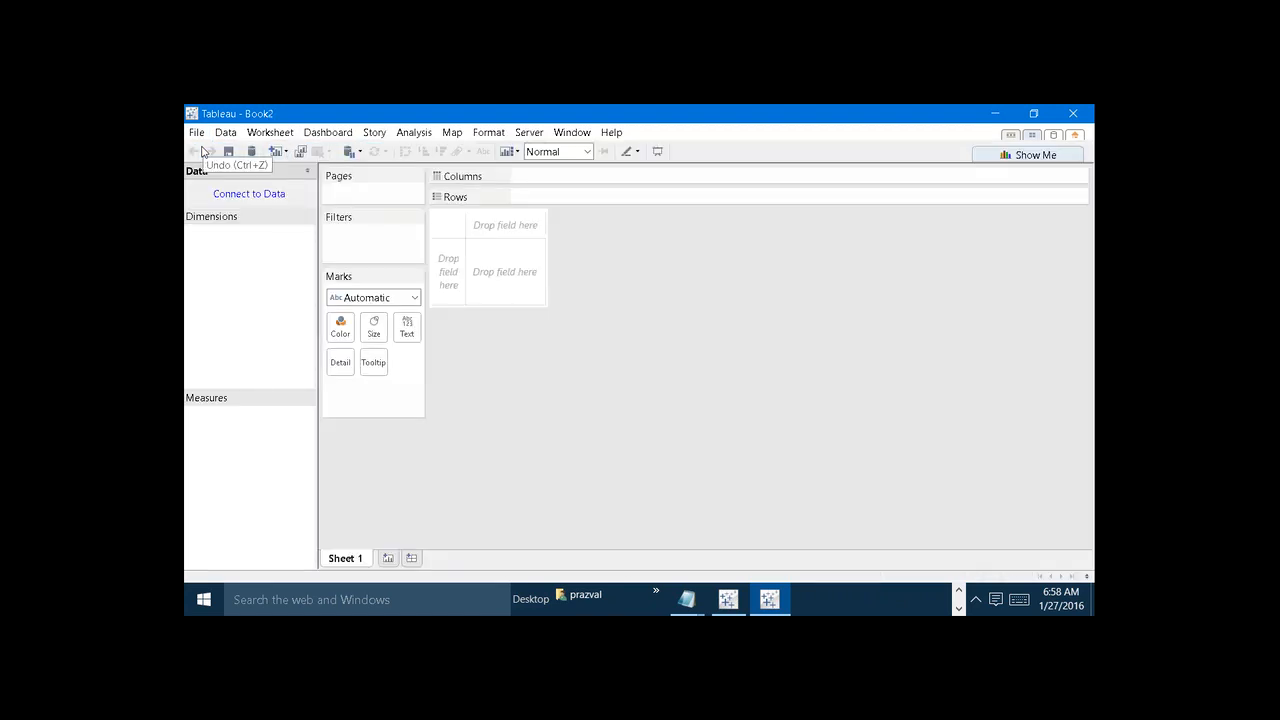